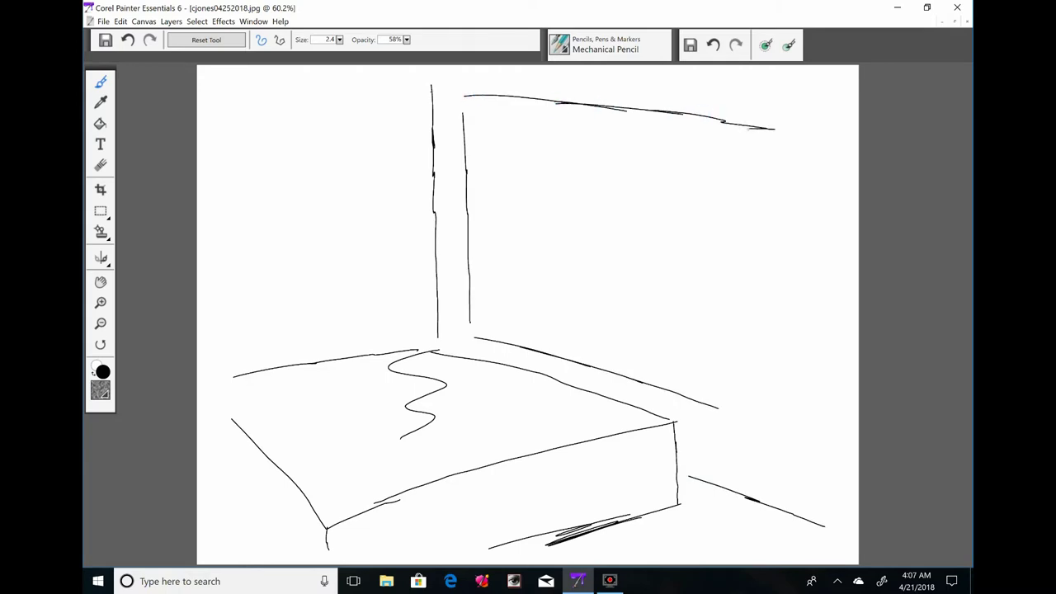
Redraw the top edge of the wall window and complete its frame down the far side
{"action": "key", "text": "ctrl+z"}
{"action": "key", "text": "ctrl+y"}
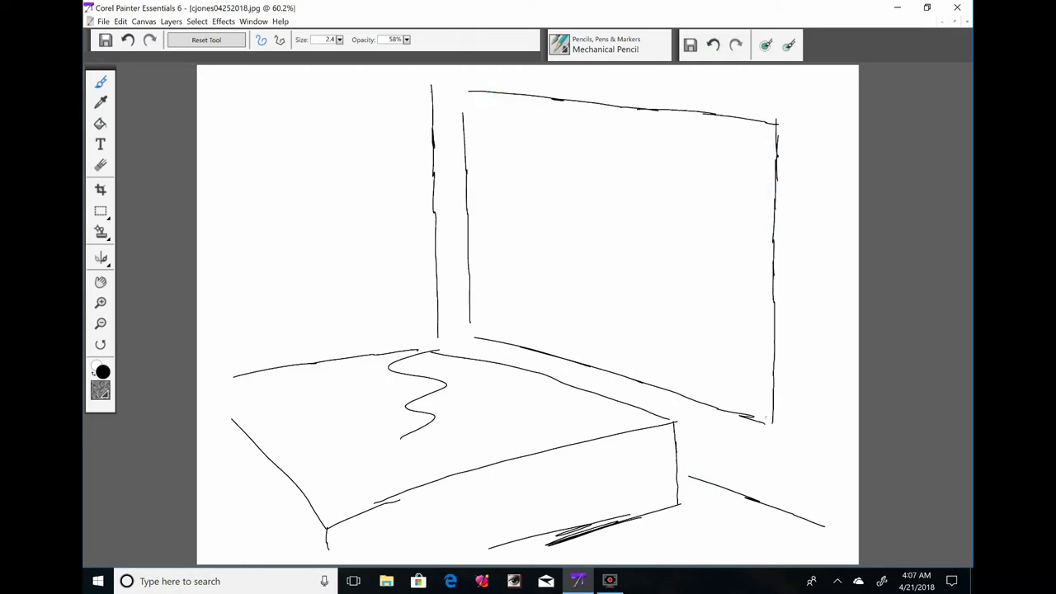
Erase the squiggle on the bed and sketch a person sitting up against a pillow under a draped blanket
{"action": "left_click", "coordinate": [100, 164]}
{"action": "left_click_drag", "start_coordinate": [395, 364], "coordinate": [419, 414]}
{"action": "key", "text": "b"}
{"action": "mouse_move", "coordinate": [264, 388]}
{"action": "left_mouse_down"}
{"action": "mouse_move", "coordinate": [393, 406]}
{"action": "mouse_move", "coordinate": [412, 424]}
{"action": "mouse_move", "coordinate": [242, 461]}
{"action": "mouse_move", "coordinate": [247, 502]}
{"action": "mouse_move", "coordinate": [363, 373]}
{"action": "left_mouse_up"}
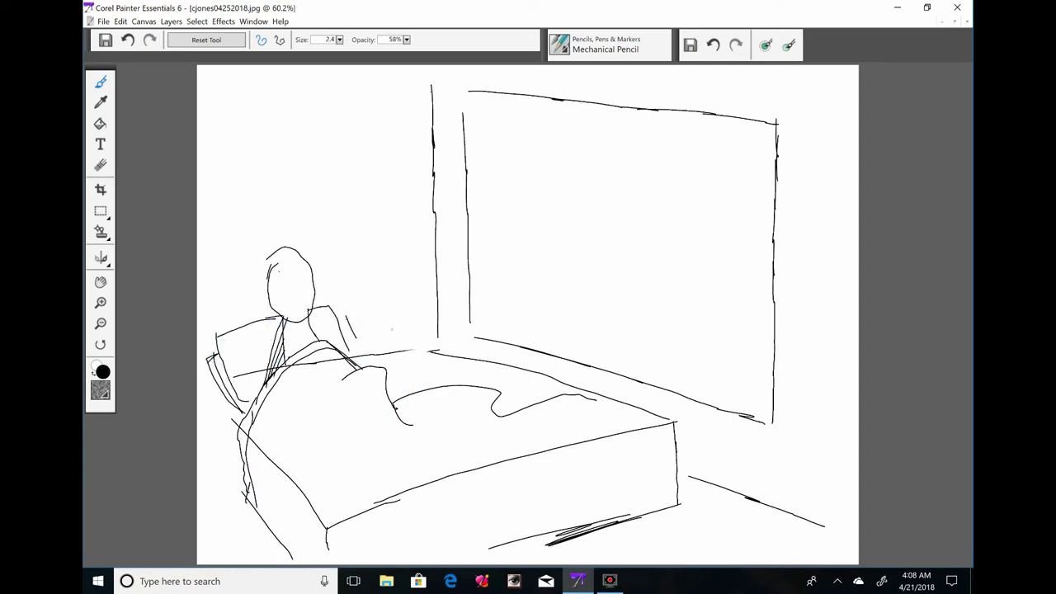
Draw a second pillow beside the figure and add round eyes, an open mouth, an ear and upright hair
{"action": "left_click_drag", "start_coordinate": [373, 324], "coordinate": [429, 353]}
{"action": "key", "text": "n"}
{"action": "key", "text": "b"}
{"action": "left_click_drag", "start_coordinate": [286, 269], "coordinate": [310, 266]}
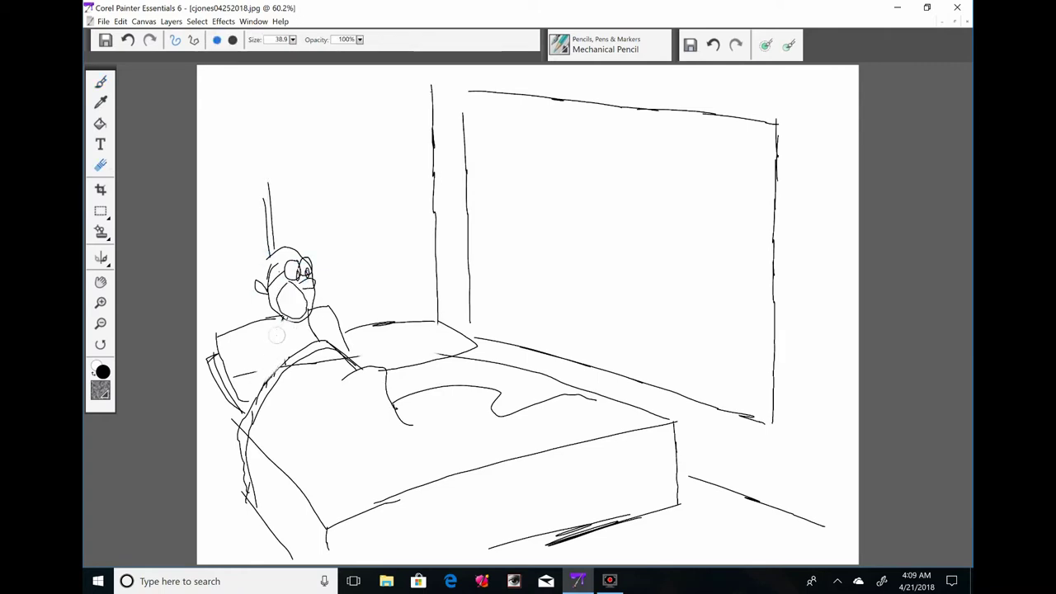
Draw the man's arm and hand, and rework the blanket with a wavy edge trailing over the bed's foot onto the floor
{"action": "left_click_drag", "start_coordinate": [282, 322], "coordinate": [253, 379]}
{"action": "key", "text": "n"}
{"action": "mouse_move", "coordinate": [393, 405]}
{"action": "left_mouse_down"}
{"action": "mouse_move", "coordinate": [595, 399]}
{"action": "mouse_move", "coordinate": [589, 435]}
{"action": "mouse_move", "coordinate": [627, 528]}
{"action": "left_mouse_up"}
{"action": "key", "text": "b"}
{"action": "left_click_drag", "start_coordinate": [247, 487], "coordinate": [218, 530]}
{"action": "key", "text": "n"}
{"action": "left_click_drag", "start_coordinate": [619, 525], "coordinate": [572, 540]}
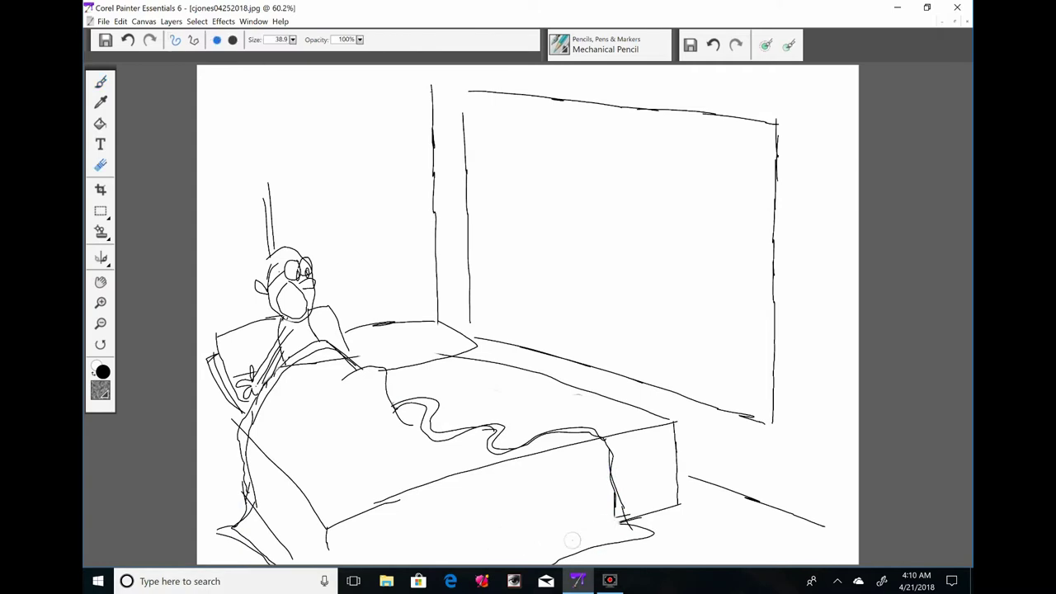
Draw the bed's foot rail, leg and side rail, and add a curved double-line headboard behind the man
{"action": "key", "text": "b"}
{"action": "left_click_drag", "start_coordinate": [610, 477], "coordinate": [668, 464]}
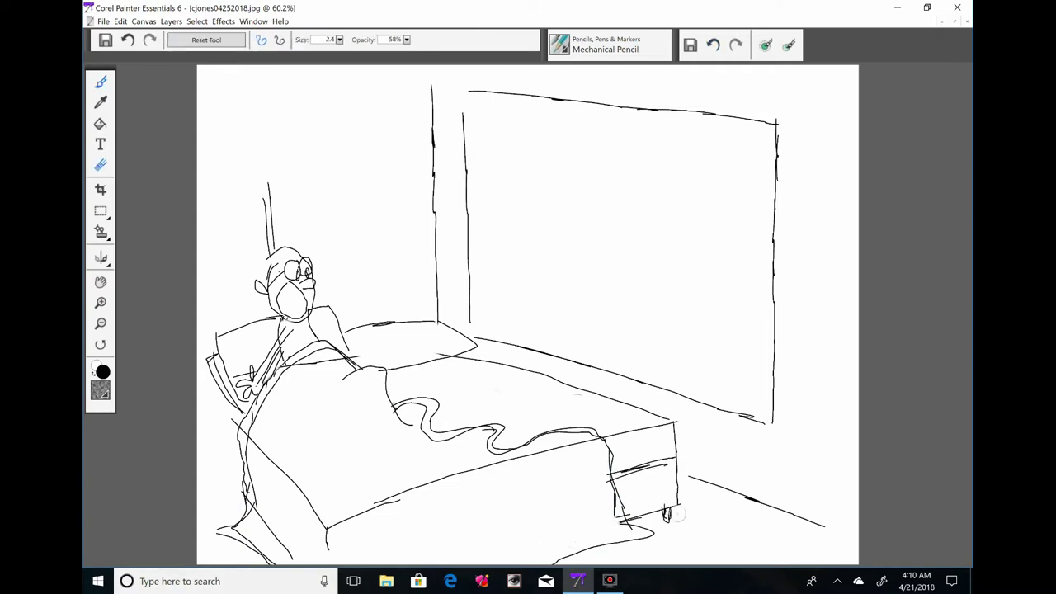
{"action": "left_click_drag", "start_coordinate": [206, 450], "coordinate": [244, 493]}
{"action": "mouse_move", "coordinate": [223, 221]}
{"action": "left_mouse_down"}
{"action": "mouse_move", "coordinate": [396, 293]}
{"action": "mouse_move", "coordinate": [400, 320]}
{"action": "left_mouse_up"}
Erase the window's sloping top edge, redraw it flatter, and save the drawing
{"action": "key", "text": "n"}
{"action": "left_click_drag", "start_coordinate": [468, 92], "coordinate": [777, 123]}
{"action": "key", "text": "alt+w"}
{"action": "left_click", "coordinate": [165, 128]}
{"action": "key", "text": "b"}
{"action": "left_click_drag", "start_coordinate": [480, 92], "coordinate": [773, 104]}
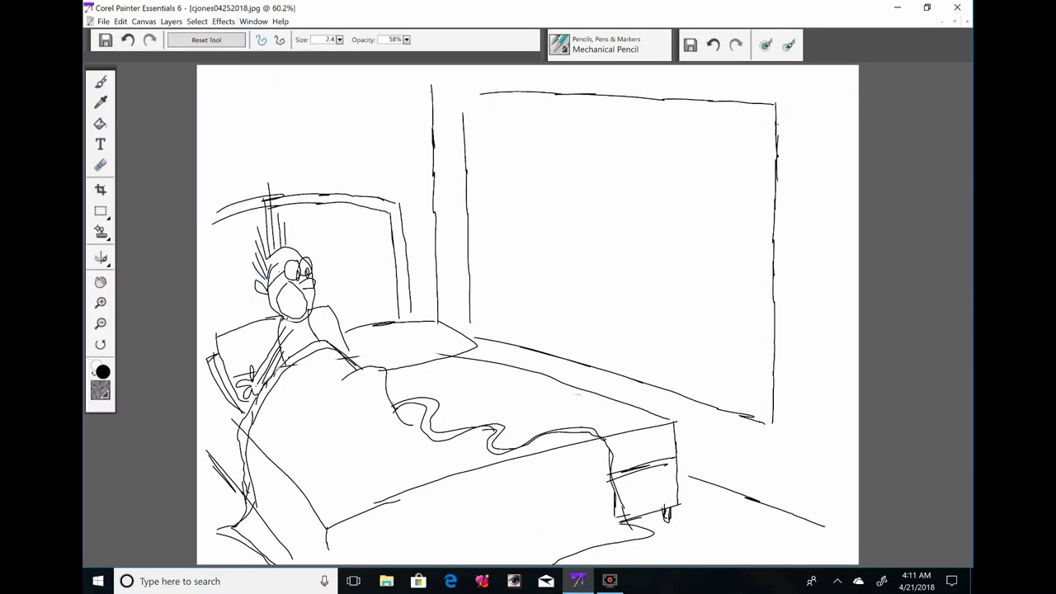
{"action": "key", "text": "ctrl+s"}
{"action": "key", "text": "Return"}
Draw a sidewalk with slab joints across the lower part of the window view
{"action": "left_click_drag", "start_coordinate": [492, 253], "coordinate": [768, 298]}
{"action": "left_click_drag", "start_coordinate": [475, 315], "coordinate": [760, 352]}
{"action": "left_click_drag", "start_coordinate": [772, 389], "coordinate": [570, 336]}
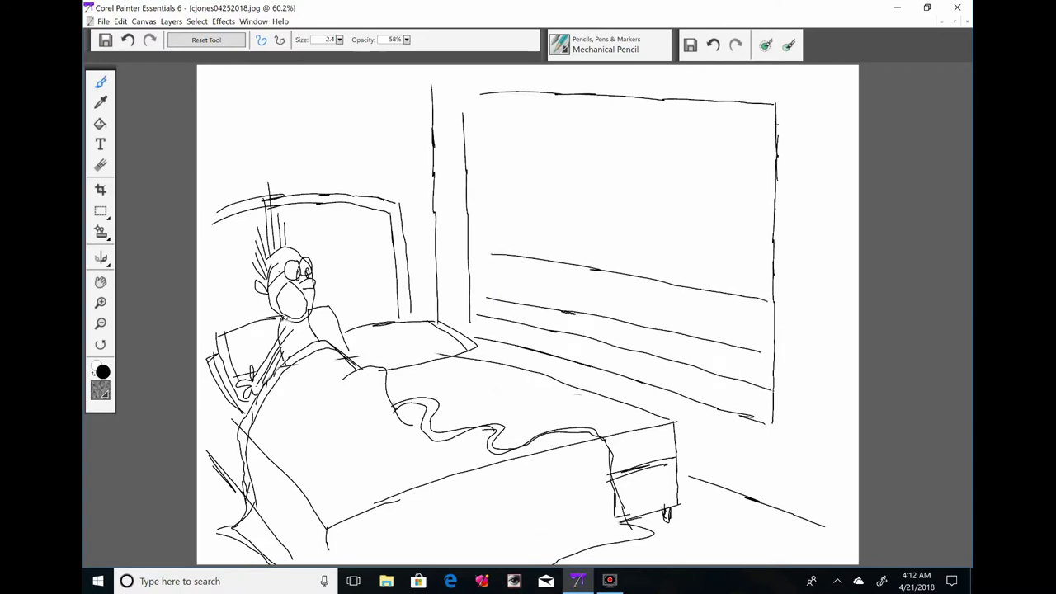
{"action": "left_click_drag", "start_coordinate": [469, 302], "coordinate": [515, 307]}
{"action": "left_click_drag", "start_coordinate": [505, 322], "coordinate": [554, 310]}
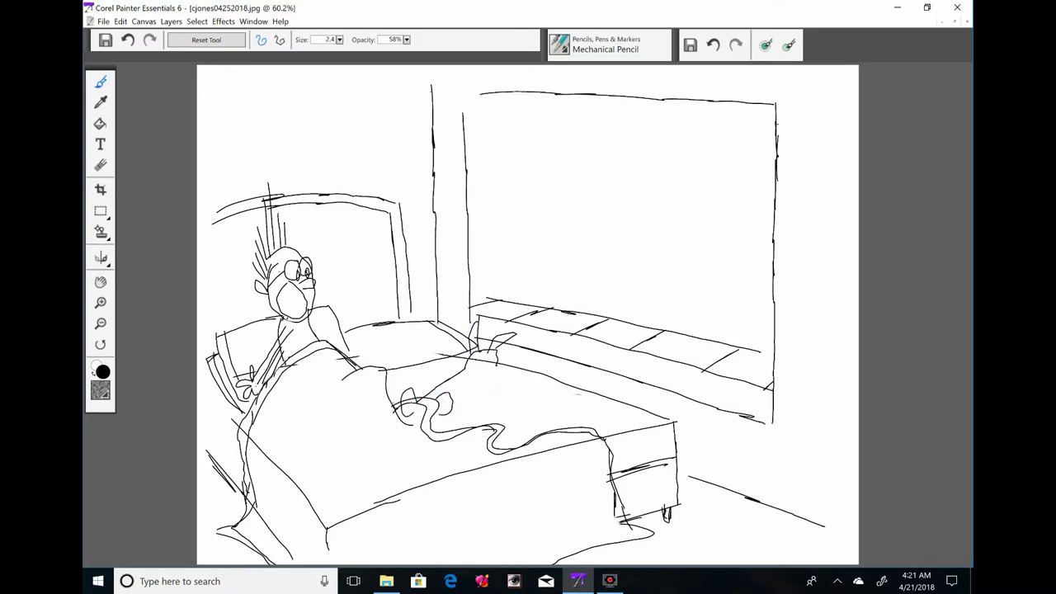
Sketch a severed animal head on the blanket with round eyes, a snout, a cut neck and a puddle dripping off the bed
{"action": "left_click_drag", "start_coordinate": [412, 402], "coordinate": [513, 437]}
{"action": "key", "text": "e"}
{"action": "key", "text": "b"}
{"action": "left_click_drag", "start_coordinate": [402, 394], "coordinate": [428, 420]}
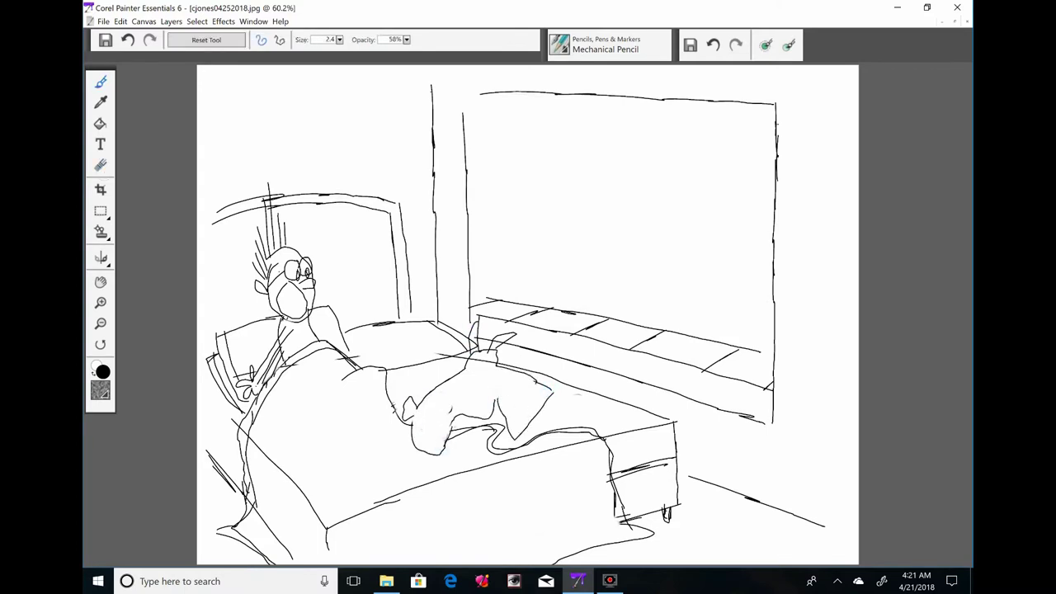
{"action": "key", "text": "ctrl+z"}
{"action": "key", "text": "ctrl+z"}
{"action": "left_click_drag", "start_coordinate": [478, 362], "coordinate": [477, 363]}
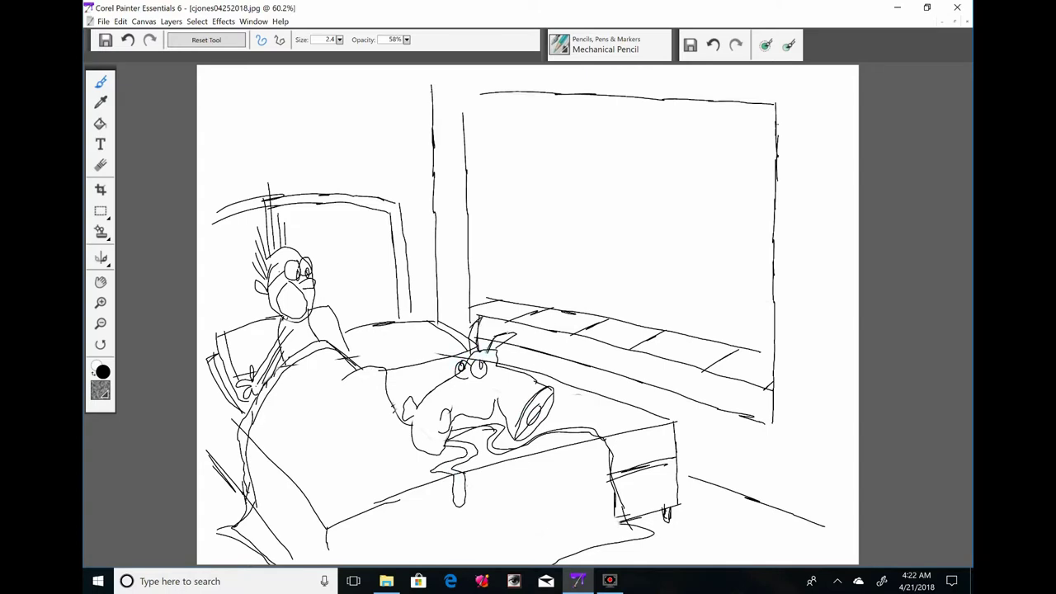
Erase the blanket's old trailing ends and redraw them as wavy edges on the floor at both sides of the bed
{"action": "left_click_drag", "start_coordinate": [627, 526], "coordinate": [587, 551]}
{"action": "key", "text": "e"}
{"action": "left_click_drag", "start_coordinate": [223, 528], "coordinate": [276, 561]}
{"action": "key", "text": "b"}
{"action": "key", "text": "e"}
{"action": "left_click_drag", "start_coordinate": [239, 511], "coordinate": [289, 553]}
{"action": "key", "text": "b"}
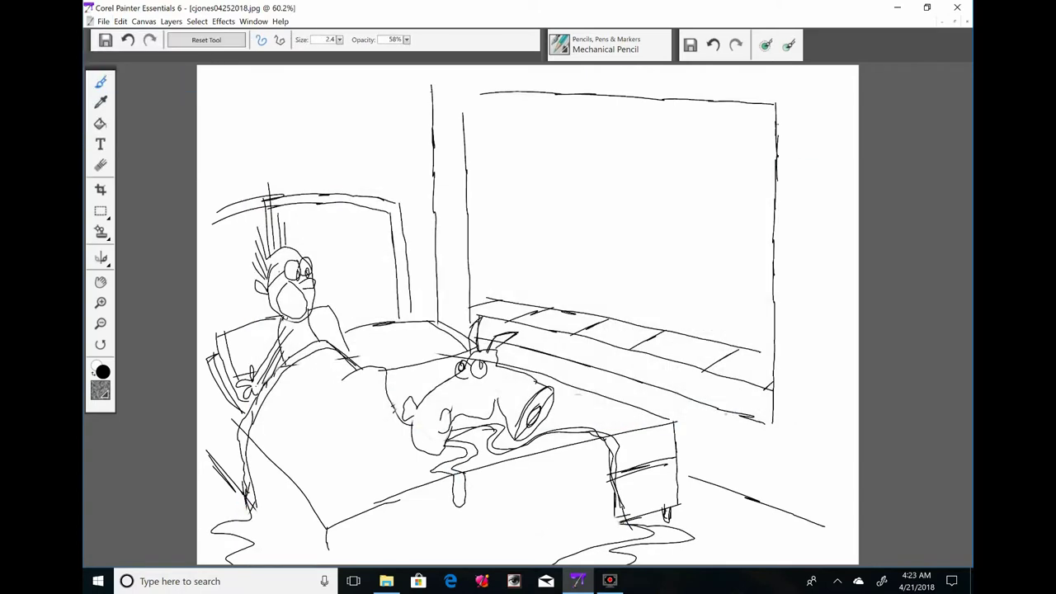
Erase the sidewalk outside the window and redraw it lower, with a sloping far edge and slab joints
{"action": "key", "text": "e"}
{"action": "left_click_drag", "start_coordinate": [474, 307], "coordinate": [767, 392]}
{"action": "left_click_drag", "start_coordinate": [557, 313], "coordinate": [750, 363]}
{"action": "key", "text": "b"}
{"action": "left_click_drag", "start_coordinate": [499, 317], "coordinate": [770, 389]}
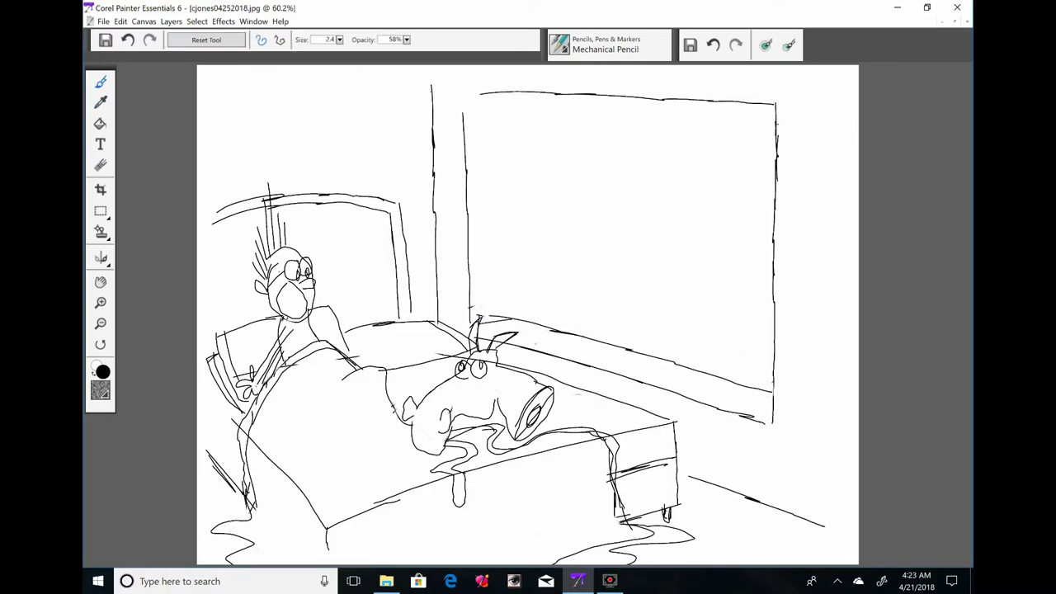
{"action": "key", "text": "ctrl+z"}
{"action": "left_click_drag", "start_coordinate": [507, 318], "coordinate": [771, 379]}
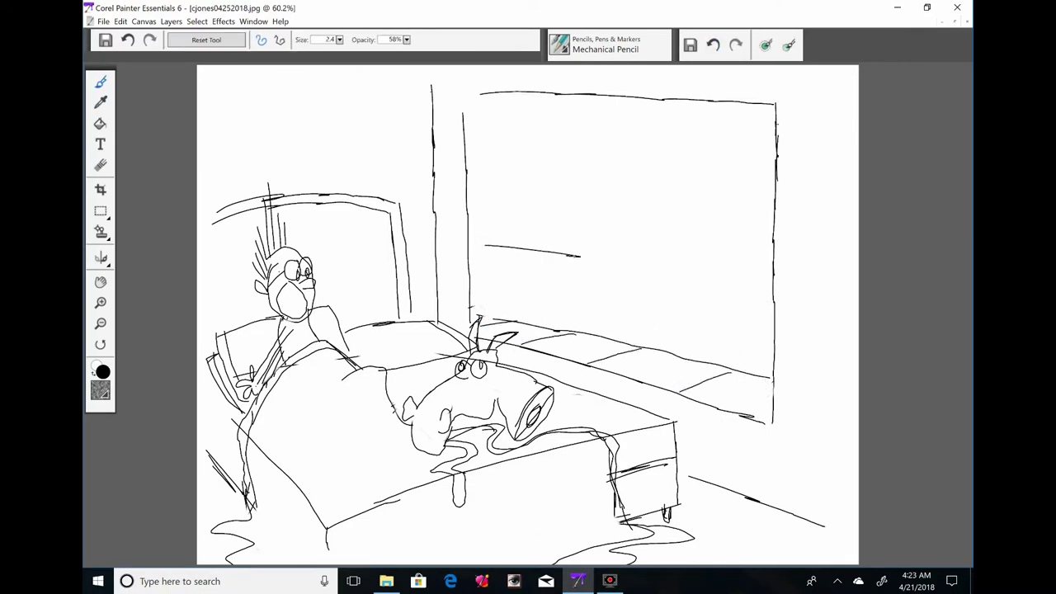
Divide the upper window view into five building fronts with vertical lines and draw the far sidewalk's curb below them
{"action": "left_click_drag", "start_coordinate": [584, 97], "coordinate": [584, 262]}
{"action": "left_click_drag", "start_coordinate": [647, 98], "coordinate": [647, 266]}
{"action": "left_click_drag", "start_coordinate": [724, 101], "coordinate": [725, 279]}
{"action": "left_click_drag", "start_coordinate": [469, 250], "coordinate": [770, 311]}
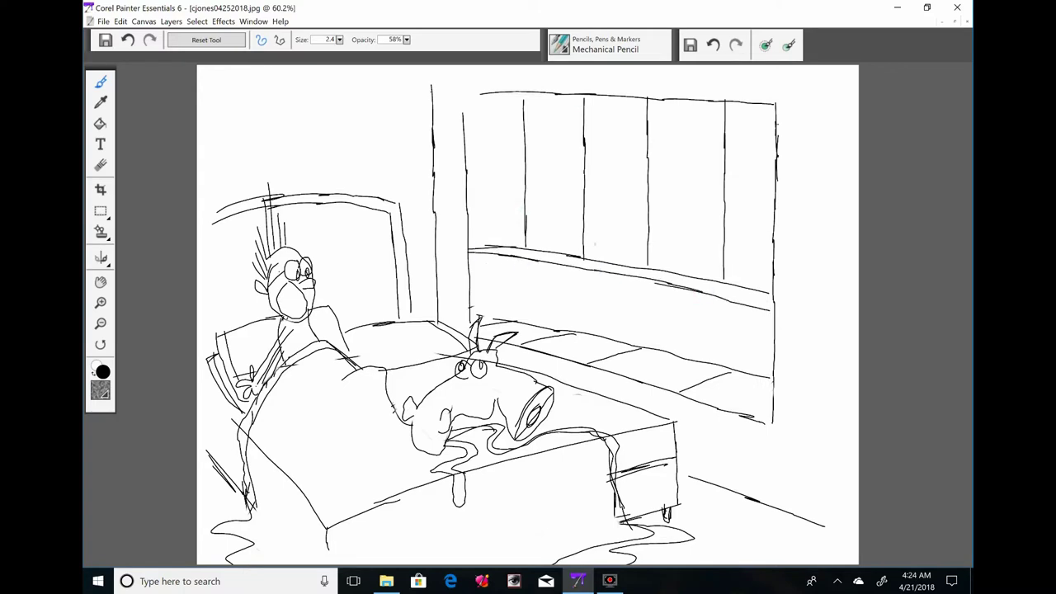
Draw doors and rows of rectangular windows on the five building fronts, and add joints to the far sidewalk
{"action": "left_click_drag", "start_coordinate": [482, 244], "coordinate": [498, 243]}
{"action": "left_click_drag", "start_coordinate": [563, 250], "coordinate": [578, 249]}
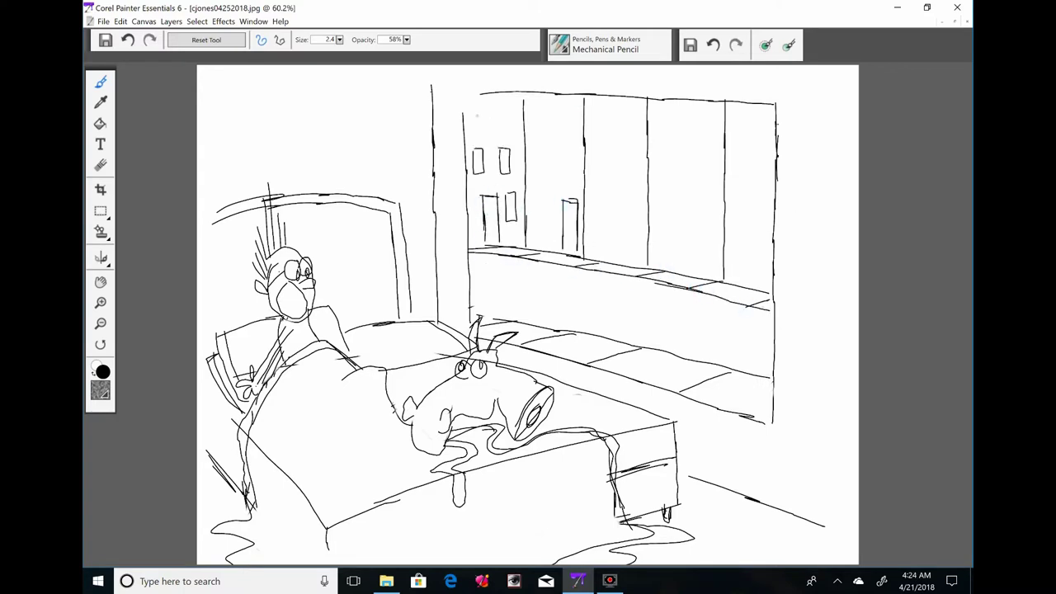
{"action": "left_click_drag", "start_coordinate": [590, 214], "coordinate": [601, 241]}
{"action": "left_click_drag", "start_coordinate": [610, 264], "coordinate": [624, 262]}
{"action": "left_click_drag", "start_coordinate": [630, 238], "coordinate": [642, 235]}
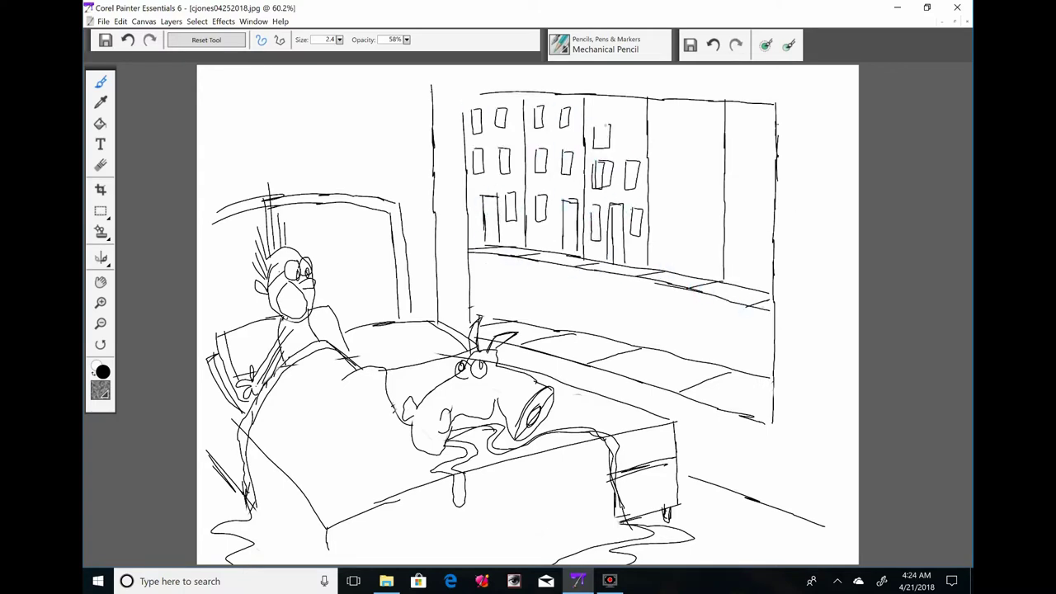
{"action": "left_click_drag", "start_coordinate": [690, 116], "coordinate": [693, 157]}
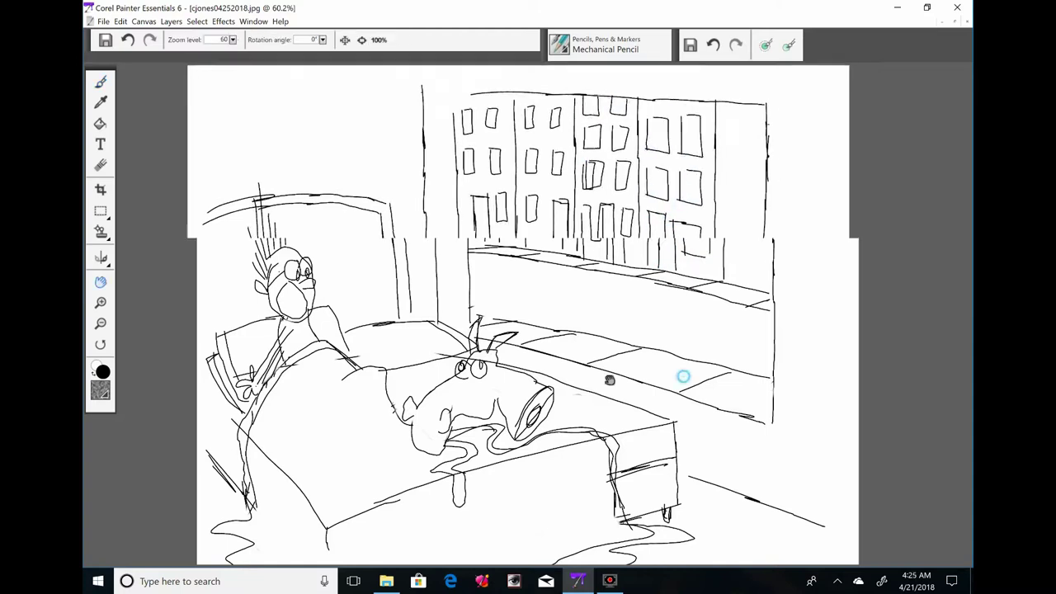
{"action": "left_click_drag", "start_coordinate": [684, 372], "coordinate": [577, 372]}
{"action": "left_click_drag", "start_coordinate": [628, 285], "coordinate": [642, 224]}
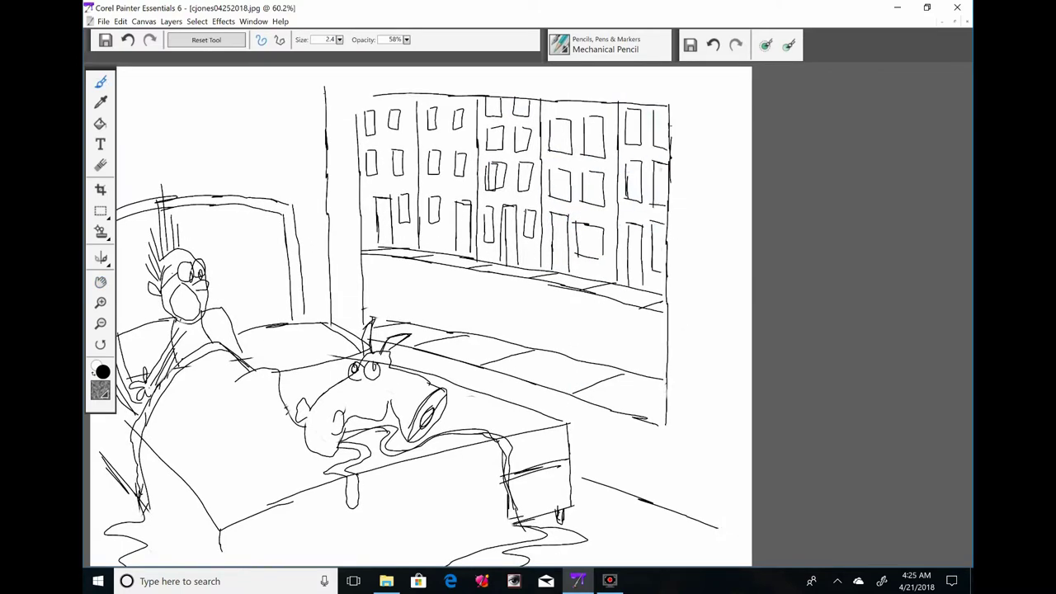
Draw a small filled rectangular mark with a thin stem in the upper-left corner of the canvas
{"action": "left_click", "coordinate": [254, 21]}
{"action": "left_click", "coordinate": [140, 54]}
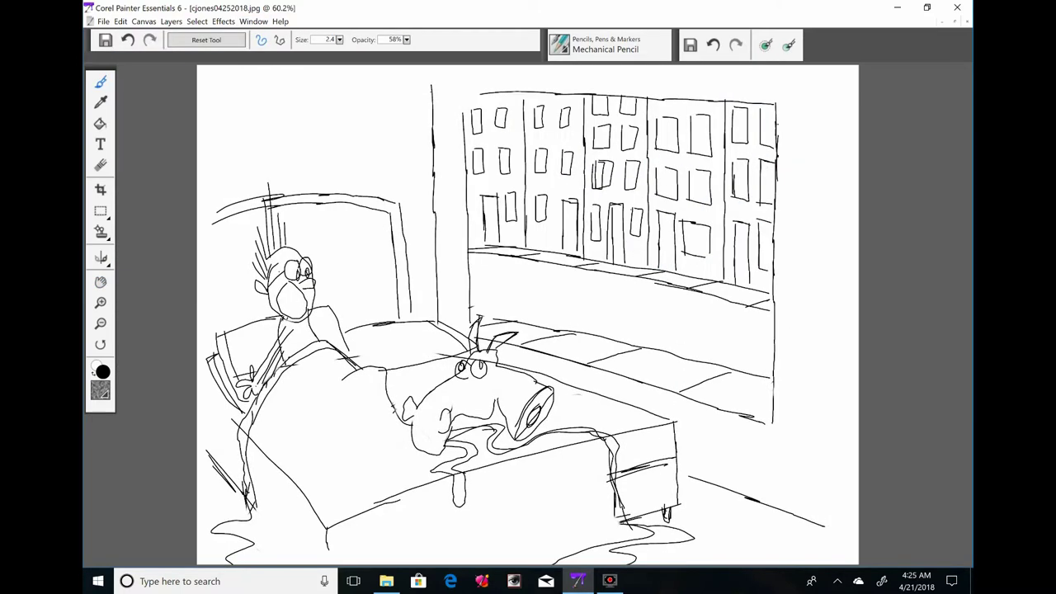
{"action": "left_click", "coordinate": [253, 21]}
{"action": "left_click", "coordinate": [140, 70]}
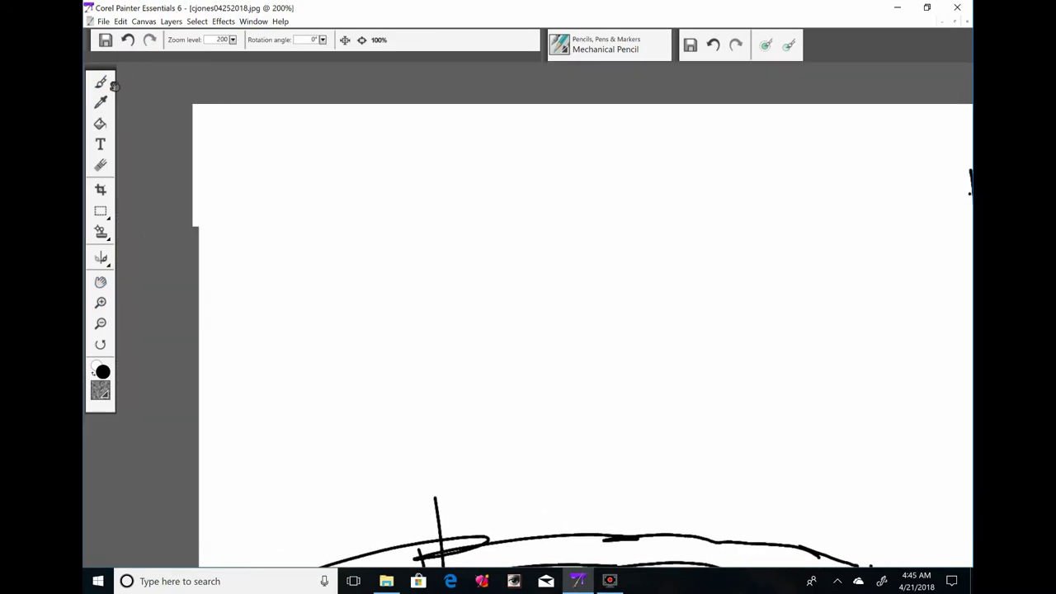
{"action": "mouse_move", "coordinate": [219, 162]}
{"action": "left_mouse_down"}
{"action": "mouse_move", "coordinate": [235, 197]}
{"action": "mouse_move", "coordinate": [213, 170]}
{"action": "left_mouse_up"}
{"action": "key", "text": "ctrl+z"}
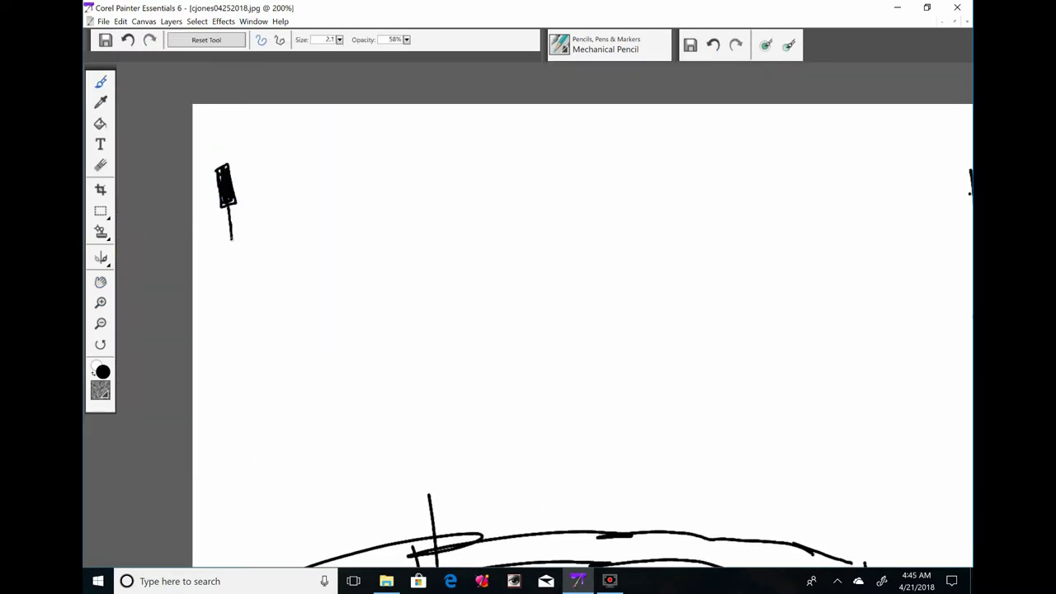
{"action": "left_click_drag", "start_coordinate": [234, 246], "coordinate": [206, 221]}
Complete the corner mark and hand-letter small characters beside it
{"action": "mouse_move", "coordinate": [239, 129]}
{"action": "left_mouse_down"}
{"action": "mouse_move", "coordinate": [231, 176]}
{"action": "mouse_move", "coordinate": [272, 132]}
{"action": "mouse_move", "coordinate": [316, 188]}
{"action": "left_mouse_up"}
{"action": "mouse_move", "coordinate": [277, 169]}
{"action": "left_mouse_down"}
{"action": "mouse_move", "coordinate": [307, 168]}
{"action": "mouse_move", "coordinate": [315, 211]}
{"action": "left_mouse_up"}
{"action": "mouse_move", "coordinate": [345, 142]}
{"action": "left_mouse_down"}
{"action": "mouse_move", "coordinate": [347, 162]}
{"action": "mouse_move", "coordinate": [368, 159]}
{"action": "left_mouse_up"}
{"action": "left_click_drag", "start_coordinate": [371, 160], "coordinate": [388, 160]}
{"action": "left_click_drag", "start_coordinate": [391, 138], "coordinate": [399, 160]}
{"action": "left_click_drag", "start_coordinate": [408, 139], "coordinate": [417, 160]}
{"action": "left_click_drag", "start_coordinate": [428, 138], "coordinate": [425, 138]}
{"action": "left_click_drag", "start_coordinate": [446, 139], "coordinate": [444, 139]}
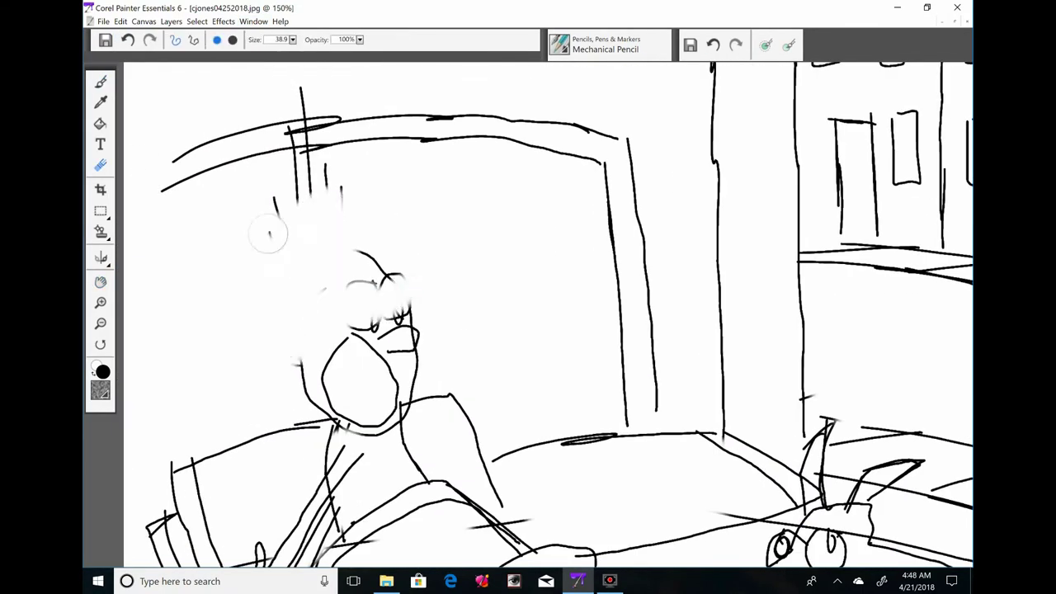
Erase the man's head and redraw its outline with dark back hair, an ear, round eyes and an arched eyebrow
{"action": "left_click_drag", "start_coordinate": [396, 322], "coordinate": [354, 426]}
{"action": "key", "text": "b"}
{"action": "mouse_move", "coordinate": [328, 357]}
{"action": "left_mouse_down"}
{"action": "mouse_move", "coordinate": [354, 246]}
{"action": "mouse_move", "coordinate": [380, 347]}
{"action": "left_mouse_up"}
{"action": "mouse_move", "coordinate": [365, 228]}
{"action": "left_mouse_down"}
{"action": "mouse_move", "coordinate": [310, 274]}
{"action": "mouse_move", "coordinate": [271, 354]}
{"action": "mouse_move", "coordinate": [325, 379]}
{"action": "left_mouse_up"}
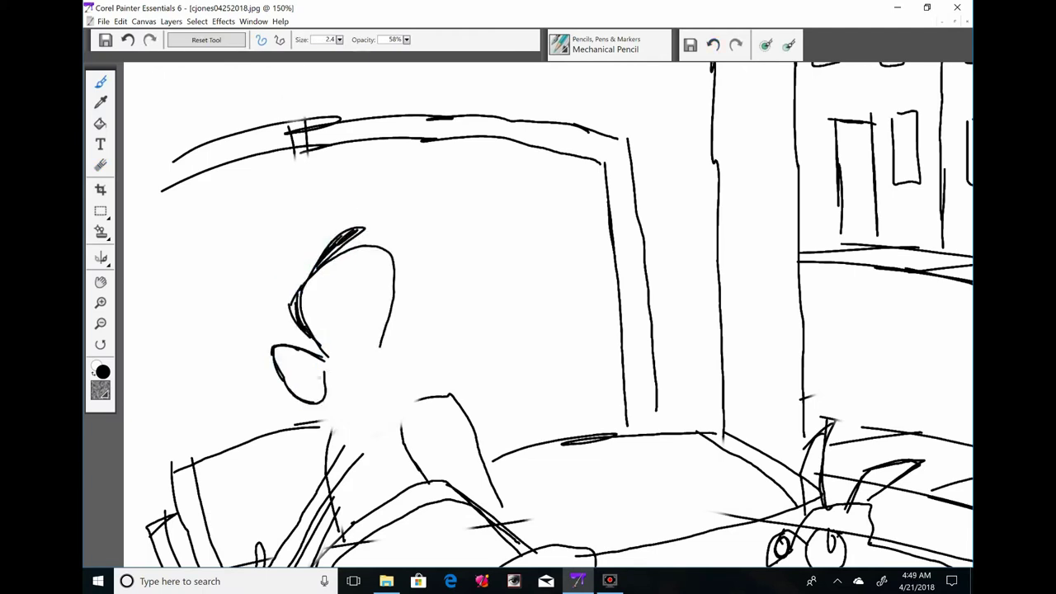
{"action": "left_click_drag", "start_coordinate": [347, 323], "coordinate": [371, 318]}
{"action": "mouse_move", "coordinate": [317, 319]}
{"action": "left_mouse_down"}
{"action": "mouse_move", "coordinate": [330, 302]}
{"action": "mouse_move", "coordinate": [346, 303]}
{"action": "left_mouse_up"}
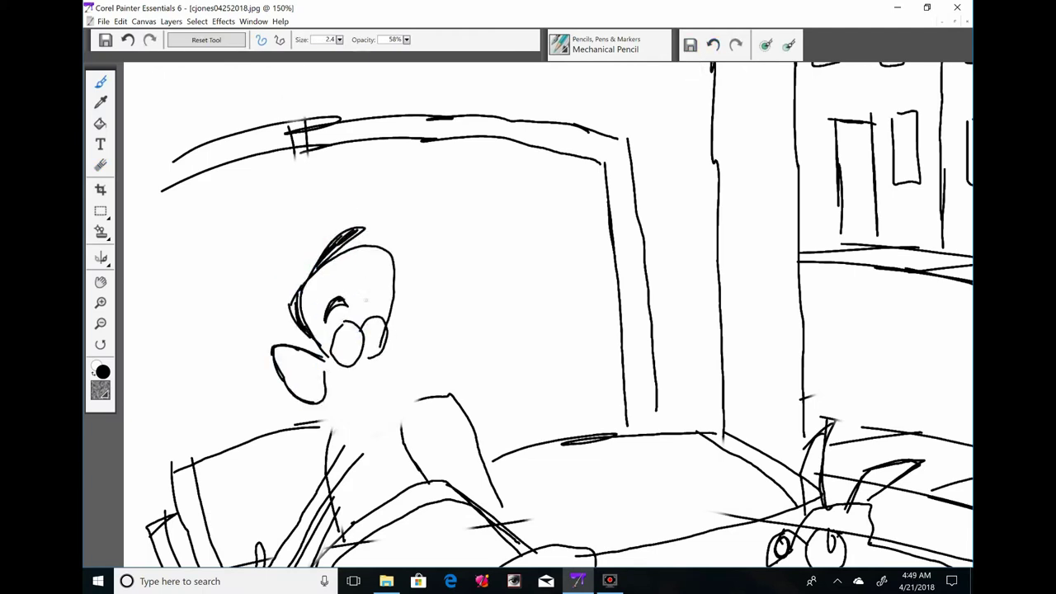
Erase the man's ear, finish both round eyes with pupils, and draw his nose
{"action": "left_click_drag", "start_coordinate": [495, 330], "coordinate": [462, 251]}
{"action": "left_click_drag", "start_coordinate": [289, 297], "coordinate": [264, 325]}
{"action": "left_click_drag", "start_coordinate": [247, 272], "coordinate": [288, 326]}
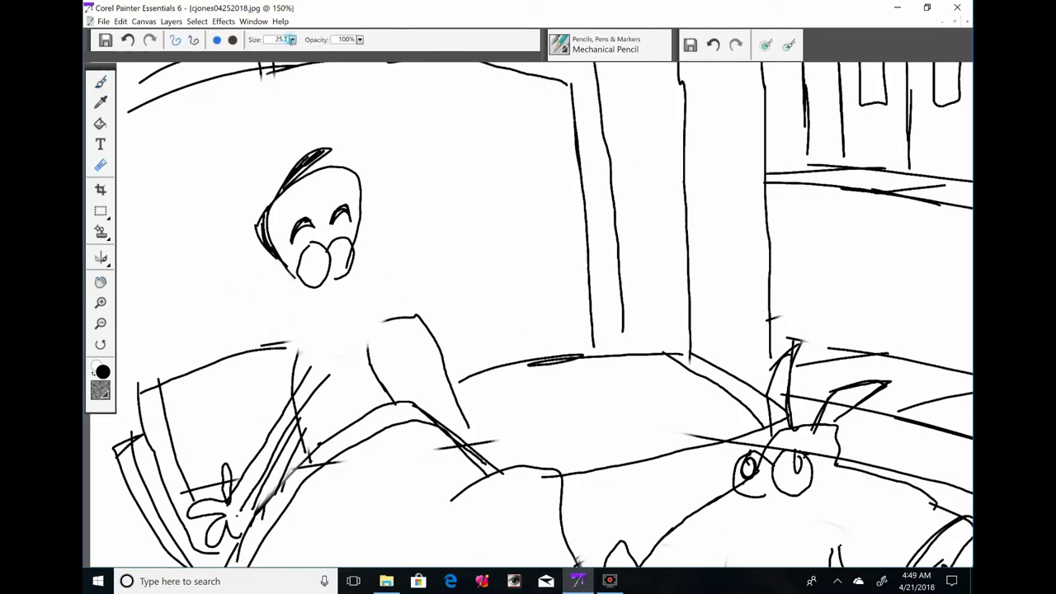
{"action": "mouse_move", "coordinate": [350, 243]}
{"action": "left_mouse_down"}
{"action": "mouse_move", "coordinate": [347, 272]}
{"action": "mouse_move", "coordinate": [333, 242]}
{"action": "left_mouse_up"}
{"action": "left_click_drag", "start_coordinate": [320, 262], "coordinate": [320, 276]}
{"action": "left_click_drag", "start_coordinate": [342, 258], "coordinate": [343, 270]}
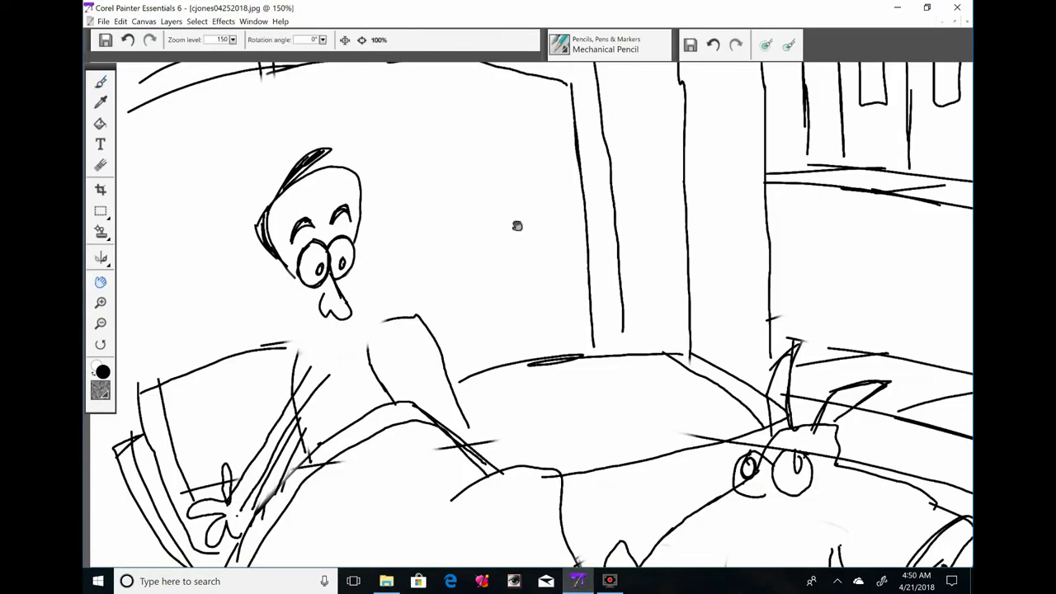
Draw the man's long jaw, open mouth and two large ears
{"action": "left_click_drag", "start_coordinate": [516, 224], "coordinate": [505, 147]}
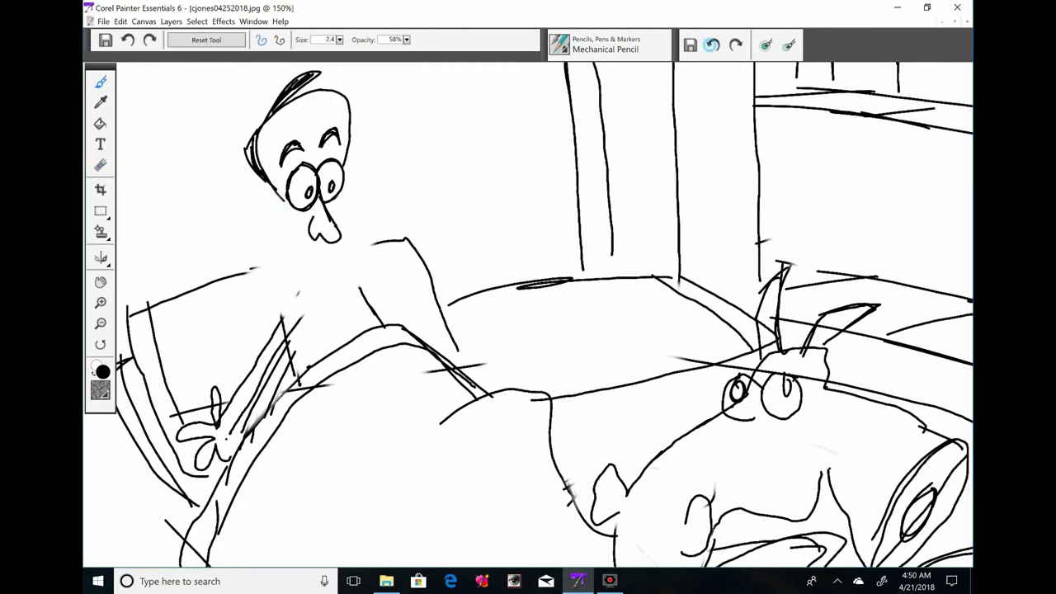
{"action": "left_click_drag", "start_coordinate": [285, 211], "coordinate": [360, 289]}
{"action": "left_click_drag", "start_coordinate": [318, 250], "coordinate": [320, 251]}
{"action": "left_click_drag", "start_coordinate": [285, 207], "coordinate": [282, 239]}
{"action": "key", "text": "ctrl+z"}
{"action": "left_click_drag", "start_coordinate": [347, 177], "coordinate": [350, 200]}
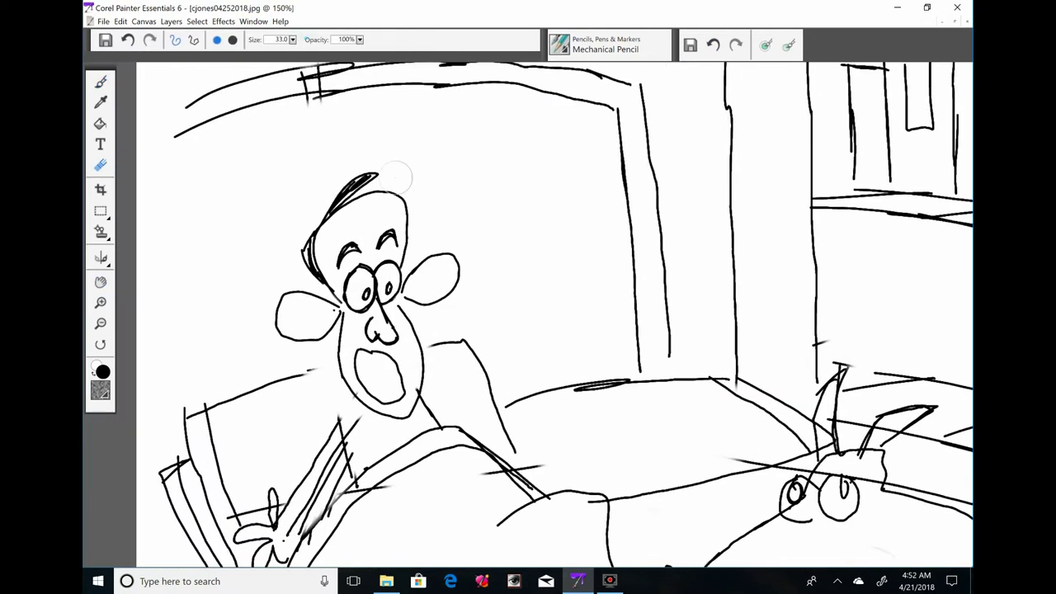
Erase the man's whole face and redraw the skull outline with dark hair along the back
{"action": "mouse_move", "coordinate": [371, 330]}
{"action": "left_mouse_down"}
{"action": "mouse_move", "coordinate": [338, 196]}
{"action": "mouse_move", "coordinate": [445, 280]}
{"action": "left_mouse_up"}
{"action": "key", "text": "b"}
{"action": "left_click_drag", "start_coordinate": [326, 298], "coordinate": [378, 289]}
{"action": "left_click_drag", "start_coordinate": [288, 280], "coordinate": [304, 246]}
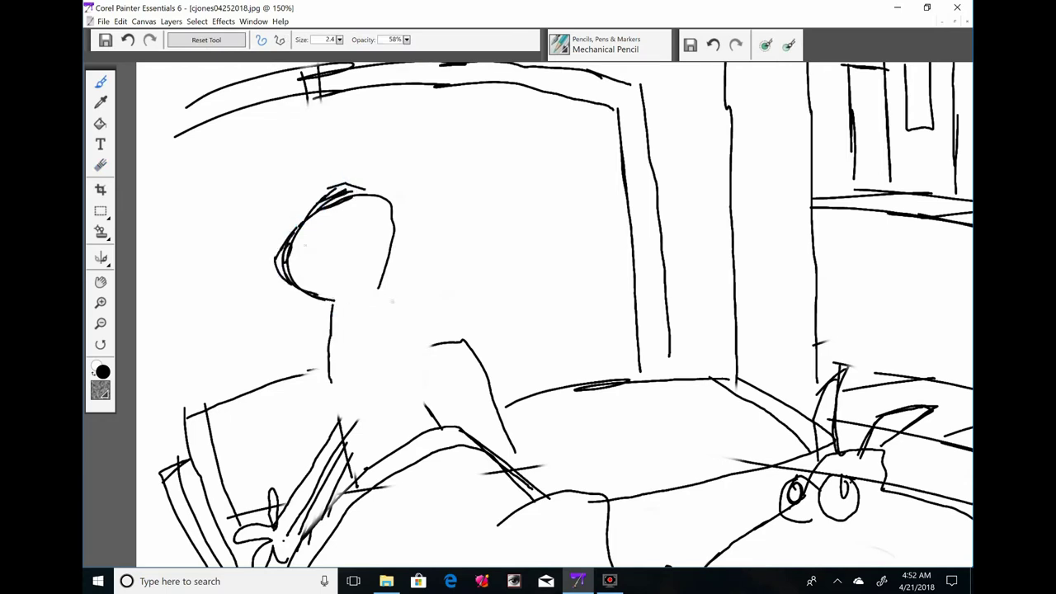
Draw the man's jaw, two tall oval eyes with pupils, and the near ear
{"action": "left_click_drag", "start_coordinate": [388, 306], "coordinate": [330, 377]}
{"action": "left_click_drag", "start_coordinate": [338, 257], "coordinate": [336, 261]}
{"action": "left_click_drag", "start_coordinate": [375, 248], "coordinate": [377, 249]}
{"action": "left_click_drag", "start_coordinate": [263, 304], "coordinate": [326, 326]}
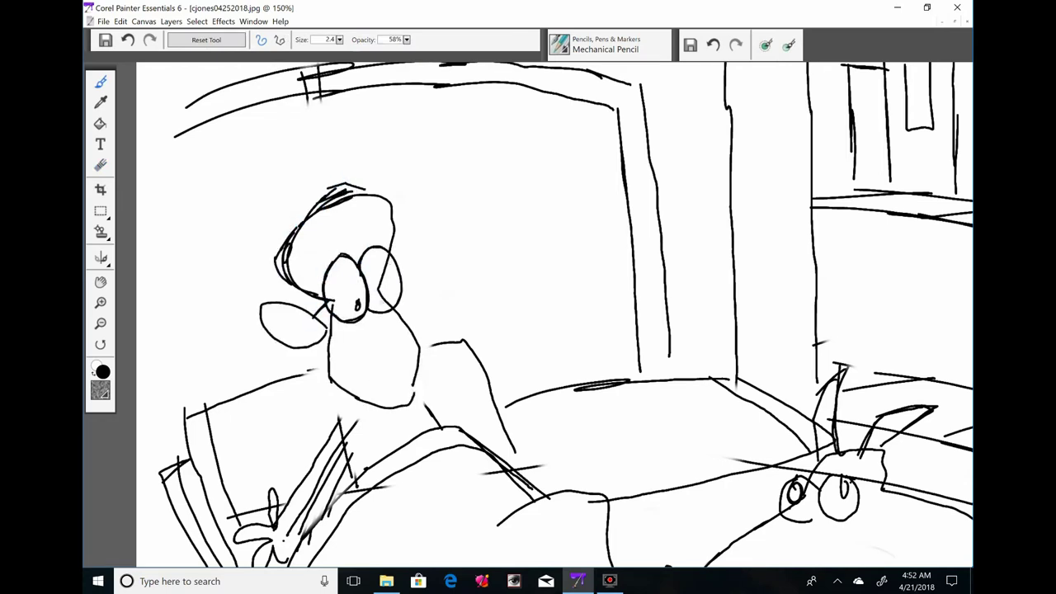
Thicken the near ear, add the far ear, eyebrows and nose, and darken the hair at the back of the head
{"action": "left_click_drag", "start_coordinate": [261, 305], "coordinate": [323, 311]}
{"action": "left_click_drag", "start_coordinate": [394, 307], "coordinate": [440, 269]}
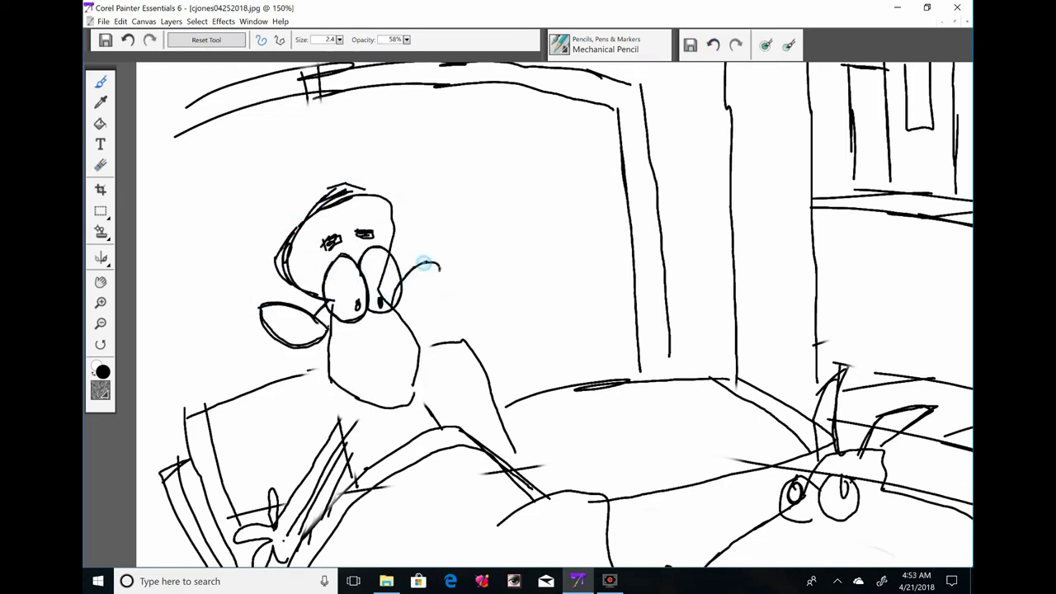
{"action": "left_click_drag", "start_coordinate": [275, 272], "coordinate": [322, 195]}
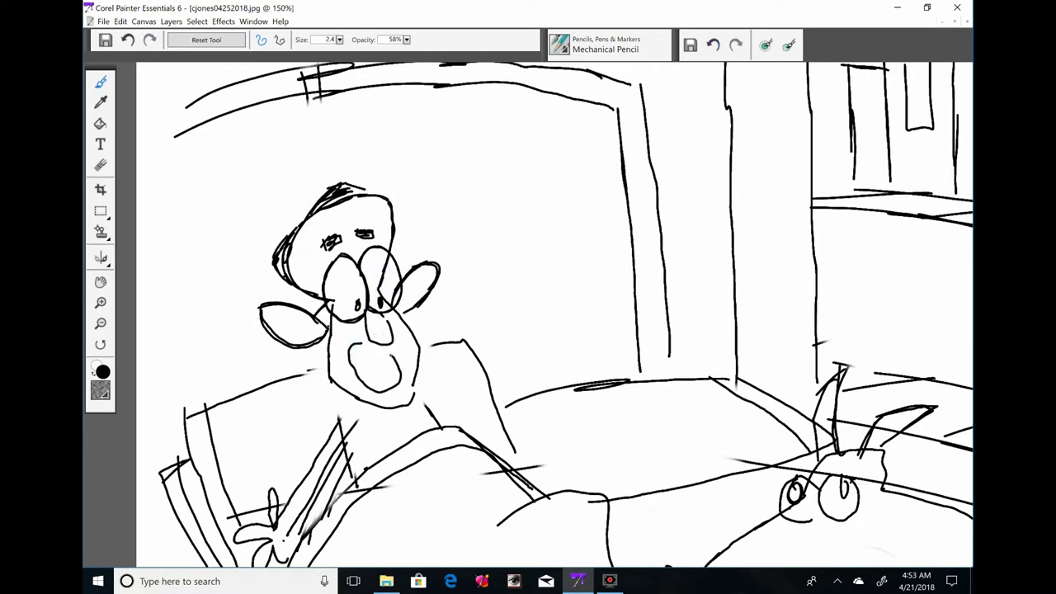
Redraw the man's mouth wide open and thicken the line of his jaw
{"action": "left_click_drag", "start_coordinate": [342, 360], "coordinate": [292, 268]}
{"action": "mouse_move", "coordinate": [350, 227]}
{"action": "left_mouse_down"}
{"action": "mouse_move", "coordinate": [282, 285]}
{"action": "mouse_move", "coordinate": [385, 266]}
{"action": "left_mouse_up"}
{"action": "left_click_drag", "start_coordinate": [299, 263], "coordinate": [372, 257]}
Erase the man's arm, hand and loose body lines between his head and the blanket
{"action": "left_click_drag", "start_coordinate": [312, 279], "coordinate": [403, 144]}
{"action": "key", "text": "n"}
{"action": "mouse_move", "coordinate": [589, 246]}
{"action": "left_mouse_down"}
{"action": "mouse_move", "coordinate": [305, 443]}
{"action": "mouse_move", "coordinate": [380, 206]}
{"action": "left_mouse_up"}
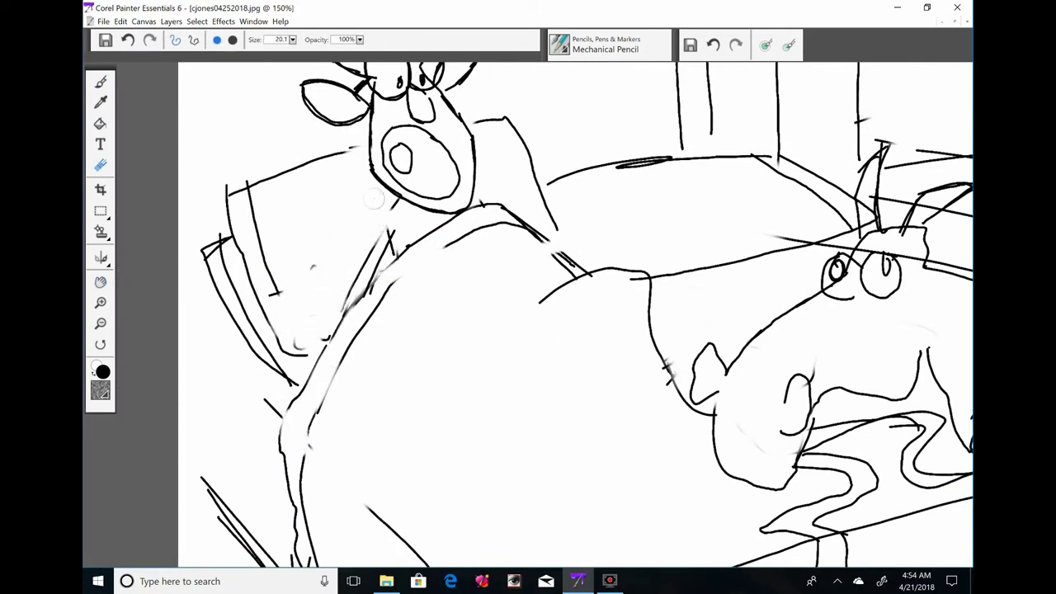
{"action": "left_click_drag", "start_coordinate": [346, 314], "coordinate": [395, 231]}
Redraw the blanket's folded border as a thick double line from the man's neck down the bedside, and extend the mattress edge beside it
{"action": "key", "text": "b"}
{"action": "left_click_drag", "start_coordinate": [454, 214], "coordinate": [305, 470]}
{"action": "left_click_drag", "start_coordinate": [248, 388], "coordinate": [215, 356]}
{"action": "mouse_move", "coordinate": [429, 251]}
{"action": "left_mouse_down"}
{"action": "mouse_move", "coordinate": [396, 282]}
{"action": "mouse_move", "coordinate": [477, 233]}
{"action": "left_mouse_up"}
{"action": "left_click_drag", "start_coordinate": [381, 132], "coordinate": [460, 185]}
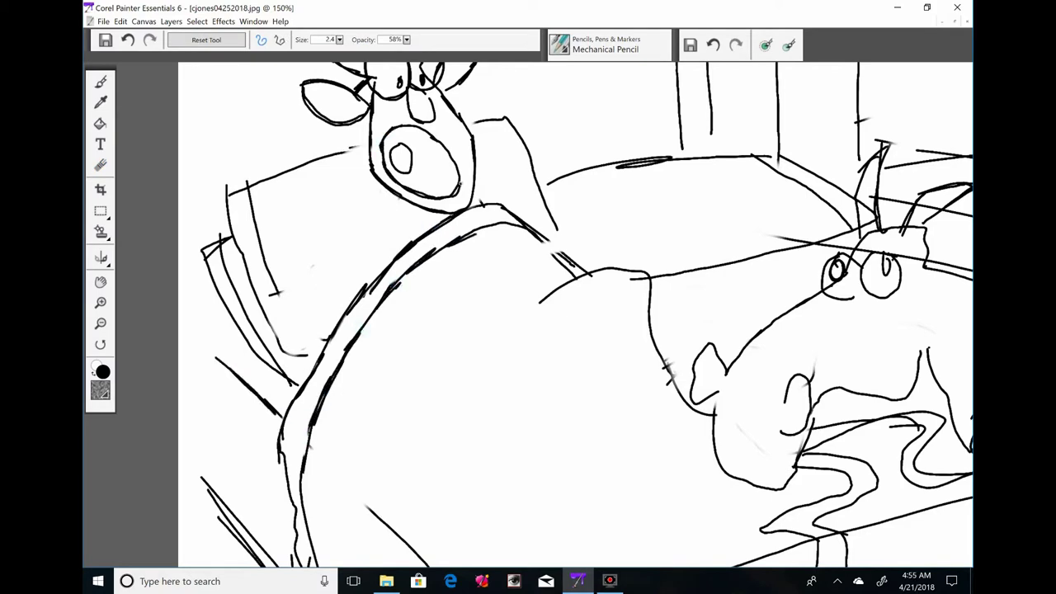
{"action": "left_click_drag", "start_coordinate": [330, 325], "coordinate": [391, 224]}
{"action": "key", "text": "ctrl+minus"}
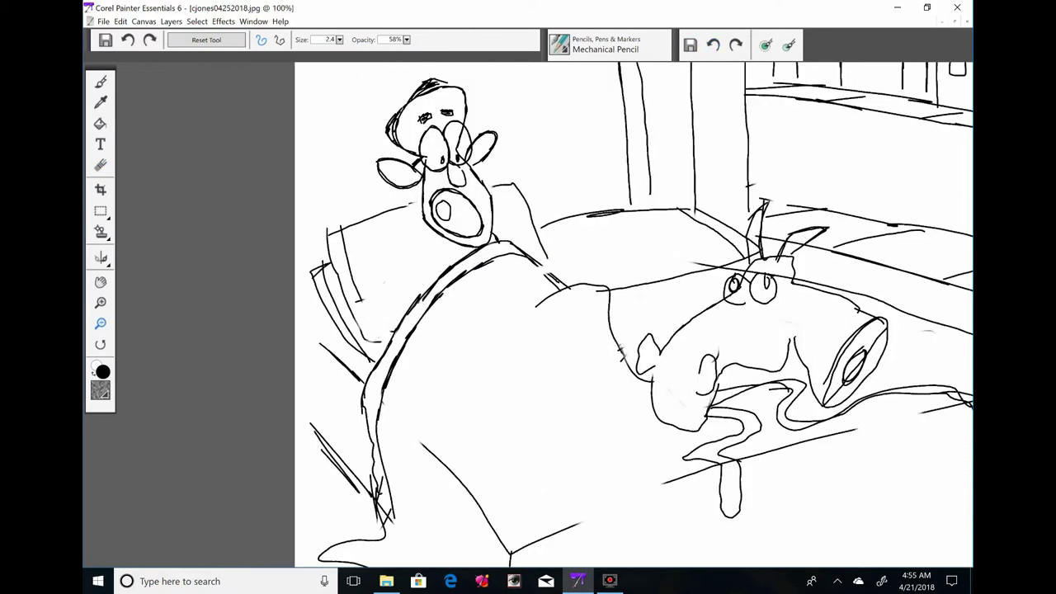
Draw the man's arm and spread-fingered hand emerging above the blanket border, and redraw the blanket's top edge beyond his neck
{"action": "mouse_move", "coordinate": [445, 257]}
{"action": "left_mouse_down"}
{"action": "mouse_move", "coordinate": [389, 320]}
{"action": "mouse_move", "coordinate": [389, 310]}
{"action": "left_mouse_up"}
{"action": "key", "text": "ctrl+plus"}
{"action": "left_click_drag", "start_coordinate": [299, 276], "coordinate": [309, 351]}
{"action": "key", "text": "e"}
{"action": "left_click_drag", "start_coordinate": [529, 227], "coordinate": [550, 248]}
{"action": "key", "text": "b"}
{"action": "mouse_move", "coordinate": [495, 204]}
{"action": "left_mouse_down"}
{"action": "mouse_move", "coordinate": [594, 280]}
{"action": "mouse_move", "coordinate": [590, 272]}
{"action": "left_mouse_up"}
Thicken the outlines of the pillows behind the man and the mattress's far edge beside them
{"action": "left_click_drag", "start_coordinate": [247, 189], "coordinate": [281, 293]}
{"action": "left_click_drag", "start_coordinate": [202, 248], "coordinate": [285, 392]}
{"action": "key", "text": "e"}
{"action": "key", "text": "b"}
{"action": "left_click_drag", "start_coordinate": [248, 188], "coordinate": [367, 145]}
{"action": "left_click_drag", "start_coordinate": [505, 121], "coordinate": [544, 186]}
{"action": "left_click_drag", "start_coordinate": [546, 183], "coordinate": [740, 154]}
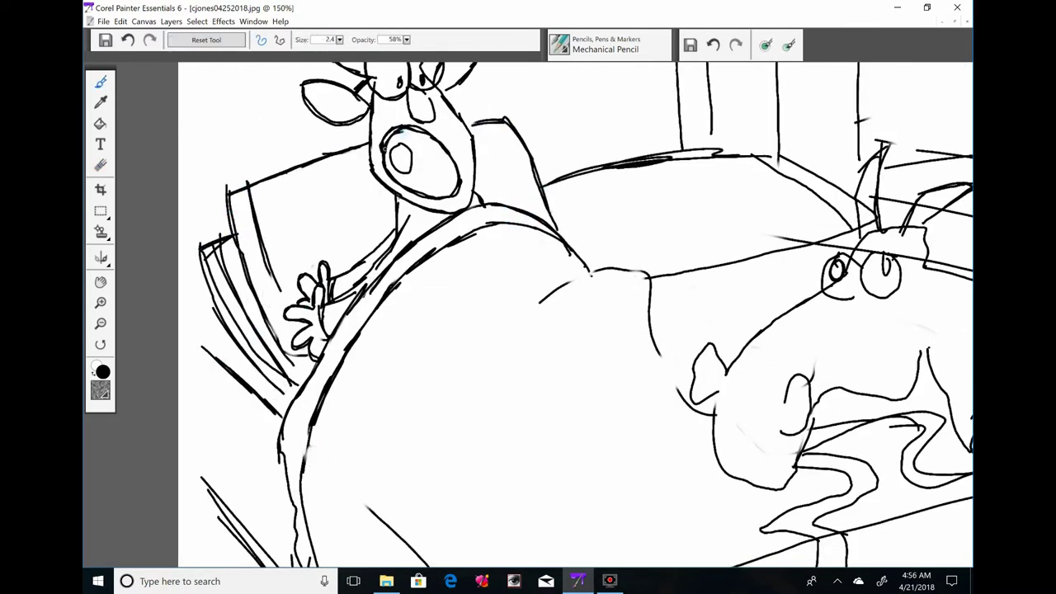
Thicken the headboard's double outline along its curved top and down its far post
{"action": "key", "text": "ctrl+0"}
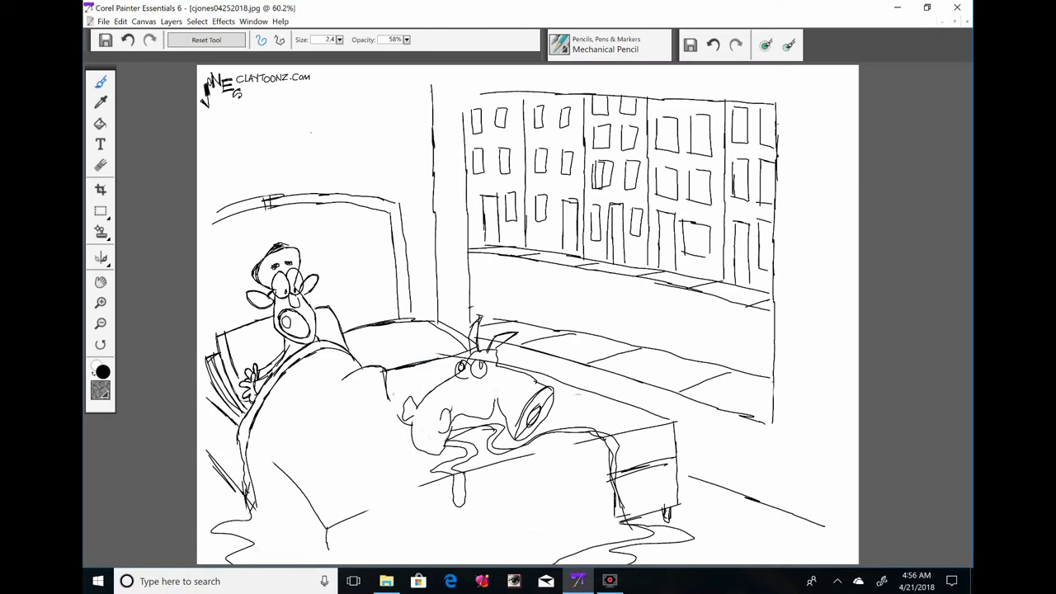
{"action": "key", "text": "ctrl+alt+0"}
{"action": "left_click_drag", "start_coordinate": [371, 248], "coordinate": [644, 387]}
{"action": "mouse_move", "coordinate": [272, 287]}
{"action": "left_mouse_down"}
{"action": "mouse_move", "coordinate": [384, 231]}
{"action": "mouse_move", "coordinate": [549, 236]}
{"action": "left_mouse_up"}
{"action": "left_click_drag", "start_coordinate": [335, 261], "coordinate": [448, 246]}
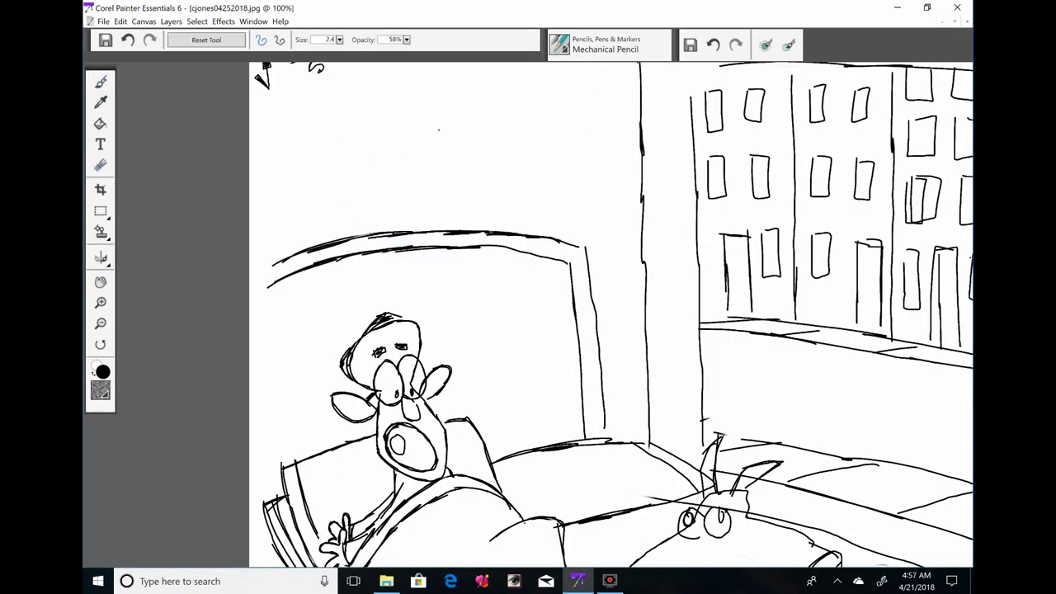
{"action": "left_click_drag", "start_coordinate": [567, 264], "coordinate": [584, 440]}
{"action": "left_click_drag", "start_coordinate": [588, 248], "coordinate": [605, 442]}
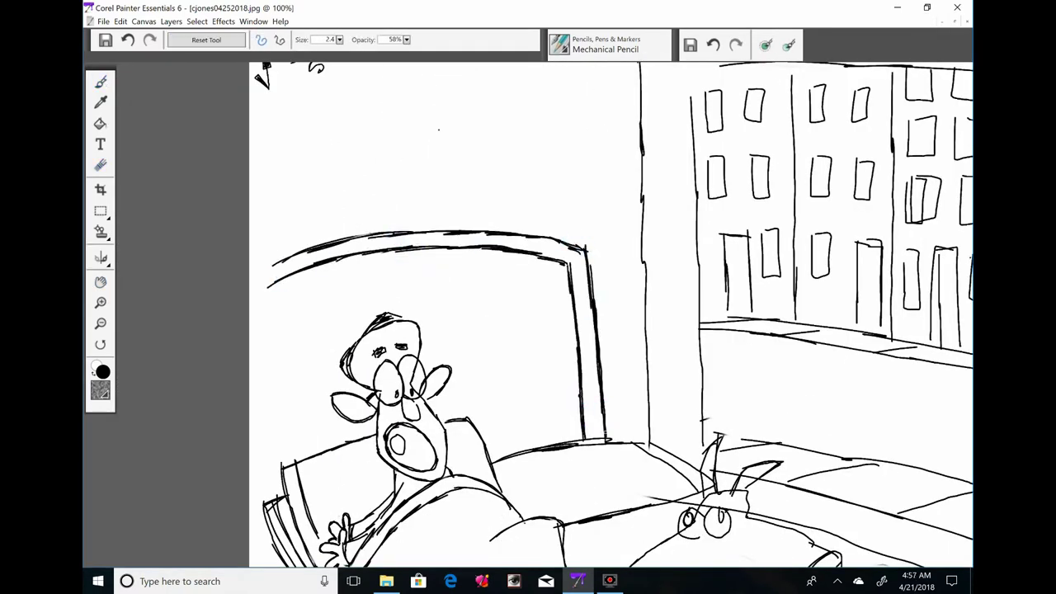
Erase the animal head's eyes, near nostril and the inner ring of its severed neck
{"action": "key", "text": "ctrl+equal"}
{"action": "mouse_move", "coordinate": [445, 297]}
{"action": "left_mouse_down"}
{"action": "mouse_move", "coordinate": [467, 264]}
{"action": "mouse_move", "coordinate": [408, 388]}
{"action": "left_mouse_up"}
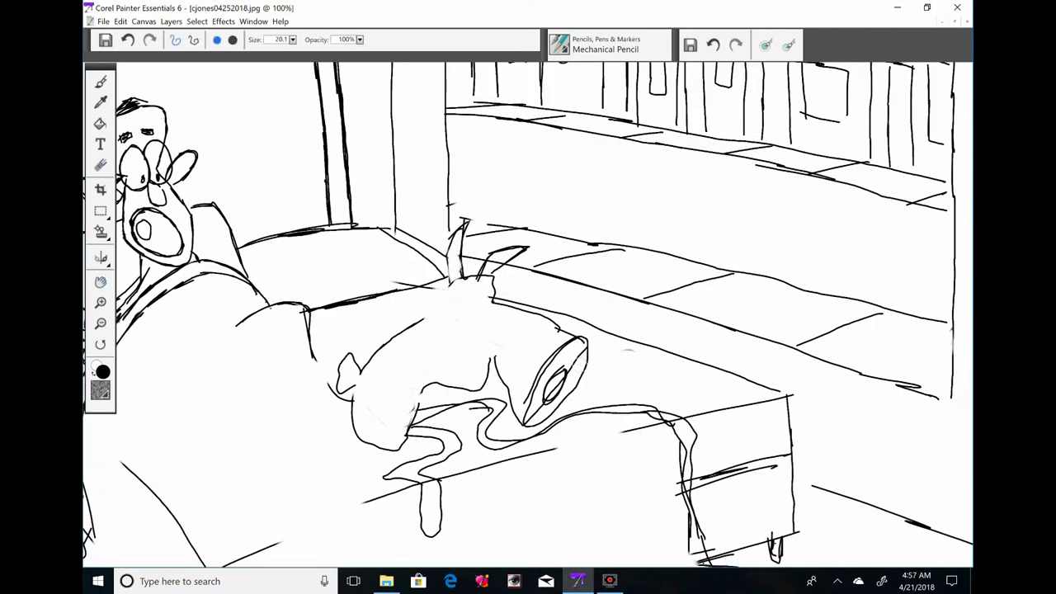
{"action": "left_click_drag", "start_coordinate": [528, 347], "coordinate": [578, 412]}
Redraw the animal head's far nostril, forehead, round eyes and both horns with darker lines
{"action": "key", "text": "b"}
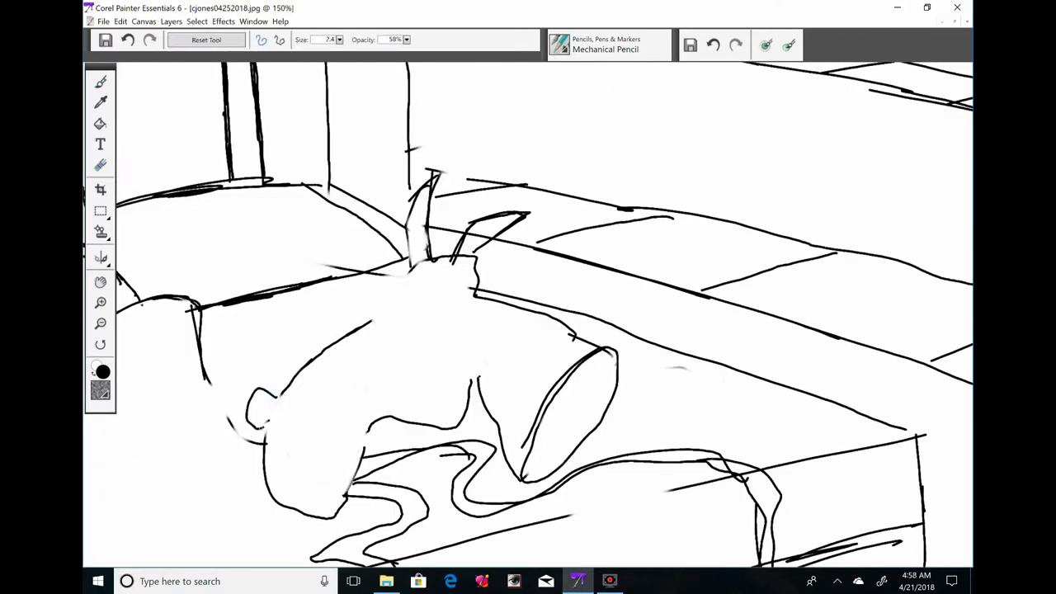
{"action": "left_click_drag", "start_coordinate": [272, 391], "coordinate": [258, 427]}
{"action": "left_click_drag", "start_coordinate": [277, 396], "coordinate": [371, 322]}
{"action": "left_click_drag", "start_coordinate": [428, 280], "coordinate": [381, 277]}
{"action": "left_click_drag", "start_coordinate": [422, 197], "coordinate": [411, 277]}
{"action": "key", "text": "ctrl+z"}
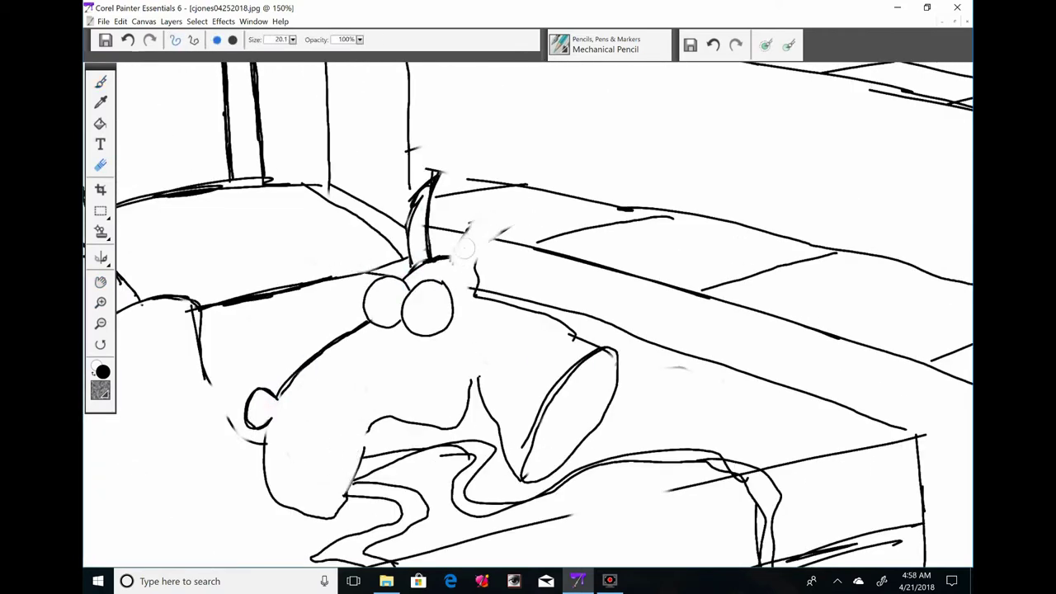
{"action": "left_click_drag", "start_coordinate": [474, 266], "coordinate": [535, 210]}
Draw the animal's near nostril and thicken the outline of its snout and the blanket edge beside it
{"action": "left_click_drag", "start_coordinate": [350, 408], "coordinate": [333, 439]}
{"action": "left_click_drag", "start_coordinate": [341, 414], "coordinate": [341, 419]}
{"action": "mouse_move", "coordinate": [205, 378]}
{"action": "left_mouse_down"}
{"action": "mouse_move", "coordinate": [258, 450]}
{"action": "mouse_move", "coordinate": [339, 518]}
{"action": "left_mouse_up"}
{"action": "left_click_drag", "start_coordinate": [375, 424], "coordinate": [360, 455]}
{"action": "left_click_drag", "start_coordinate": [413, 424], "coordinate": [347, 493]}
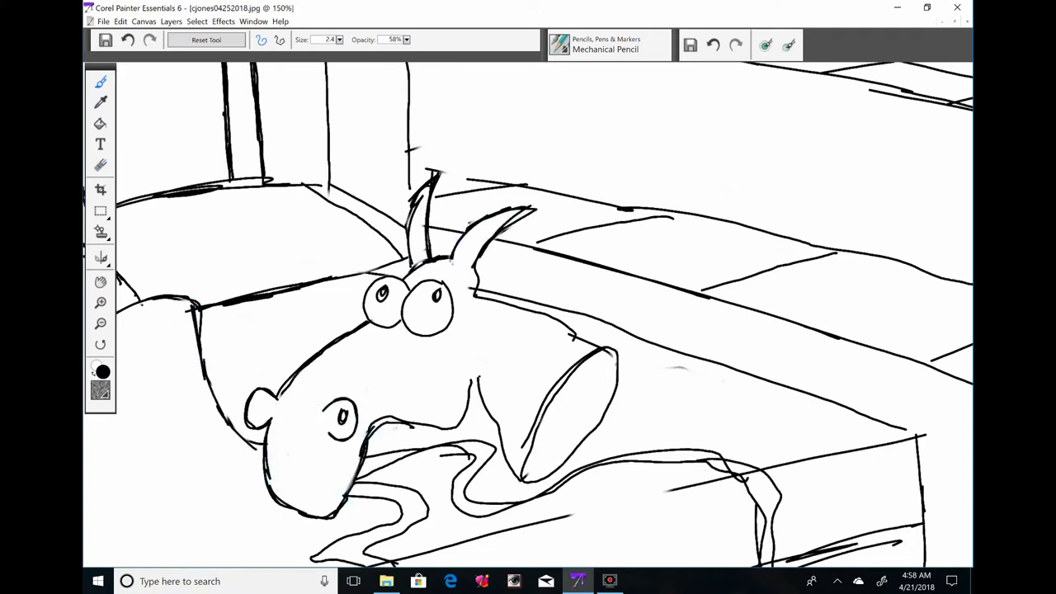
Thicken the animal head's jaw and severed neck, with an oval inside the cut, and darken the wavy lines beneath it
{"action": "scroll", "coordinate": [528, 314], "scroll_direction": "down", "scroll_amount": 2}
{"action": "left_click_drag", "start_coordinate": [548, 297], "coordinate": [545, 300]}
{"action": "left_click_drag", "start_coordinate": [495, 305], "coordinate": [462, 380]}
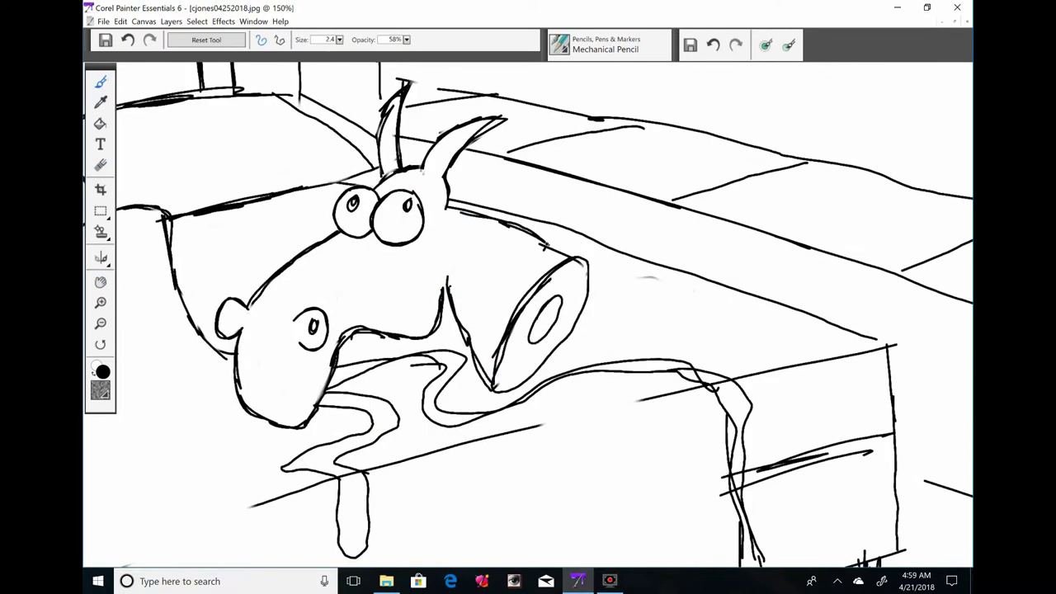
{"action": "left_click_drag", "start_coordinate": [577, 305], "coordinate": [495, 392]}
{"action": "left_click_drag", "start_coordinate": [356, 363], "coordinate": [446, 347]}
{"action": "left_click_drag", "start_coordinate": [417, 384], "coordinate": [437, 368]}
Erase the loose lines of the animal's tongue and redraw it shorter, hanging over the mattress edge
{"action": "key", "text": "n"}
{"action": "scroll", "coordinate": [395, 367], "scroll_direction": "down", "scroll_amount": 3}
{"action": "mouse_move", "coordinate": [413, 281]}
{"action": "left_mouse_down"}
{"action": "mouse_move", "coordinate": [370, 287]}
{"action": "mouse_move", "coordinate": [404, 404]}
{"action": "left_mouse_up"}
{"action": "key", "text": "b"}
{"action": "key", "text": "n"}
{"action": "key", "text": "b"}
{"action": "mouse_move", "coordinate": [360, 303]}
{"action": "left_mouse_down"}
{"action": "mouse_move", "coordinate": [388, 334]}
{"action": "mouse_move", "coordinate": [423, 343]}
{"action": "left_mouse_up"}
Darken the mattress's near top edge and the wavy band running from beneath the head to the foot of the bed
{"action": "left_click_drag", "start_coordinate": [182, 441], "coordinate": [359, 363]}
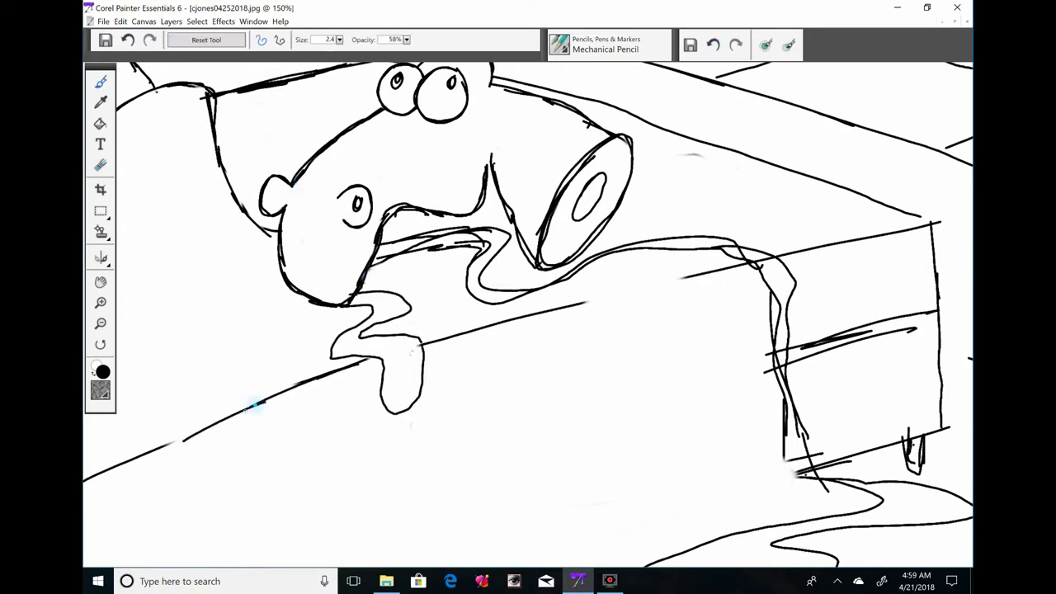
{"action": "left_click_drag", "start_coordinate": [423, 341], "coordinate": [607, 294]}
{"action": "left_click_drag", "start_coordinate": [495, 289], "coordinate": [751, 248]}
{"action": "left_click_drag", "start_coordinate": [656, 272], "coordinate": [751, 254]}
Thicken the tongue's outline, add a centre crease to it, and extend the mattress edge beyond it
{"action": "left_click_drag", "start_coordinate": [358, 293], "coordinate": [388, 292]}
{"action": "left_click_drag", "start_coordinate": [403, 345], "coordinate": [401, 391]}
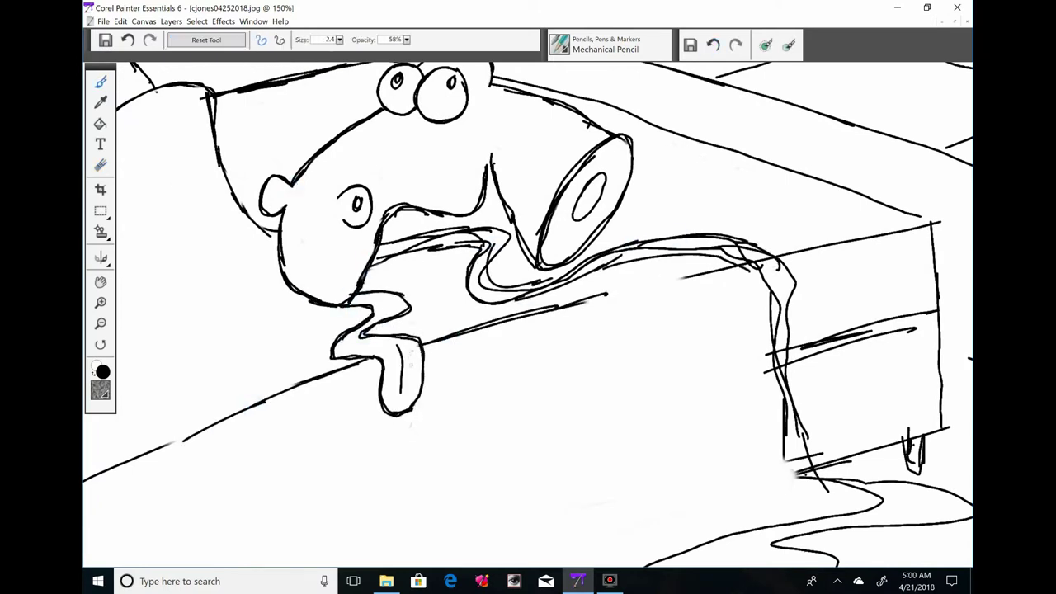
{"action": "left_click_drag", "start_coordinate": [576, 302], "coordinate": [664, 281]}
Thicken the fold lines meeting at the bed's near corner and redraw the blanket border down the bedside to the floor
{"action": "key", "text": "space"}
{"action": "left_click_drag", "start_coordinate": [646, 443], "coordinate": [948, 297]}
{"action": "left_click_drag", "start_coordinate": [478, 330], "coordinate": [703, 340]}
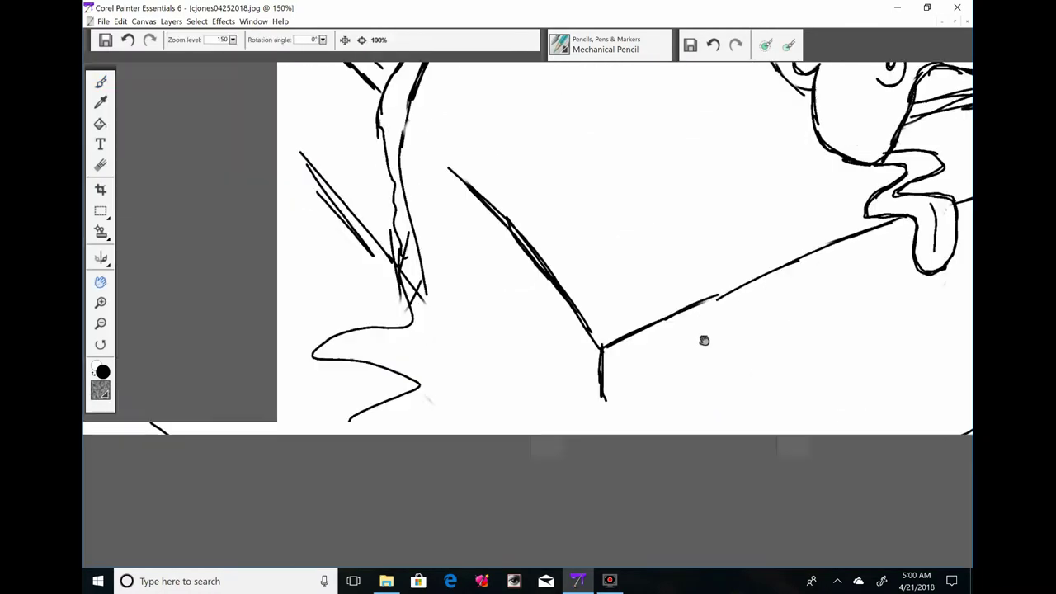
{"action": "left_click_drag", "start_coordinate": [396, 190], "coordinate": [401, 431]}
{"action": "left_click_drag", "start_coordinate": [416, 338], "coordinate": [389, 141]}
{"action": "key", "text": "space"}
{"action": "left_click_drag", "start_coordinate": [784, 213], "coordinate": [721, 361]}
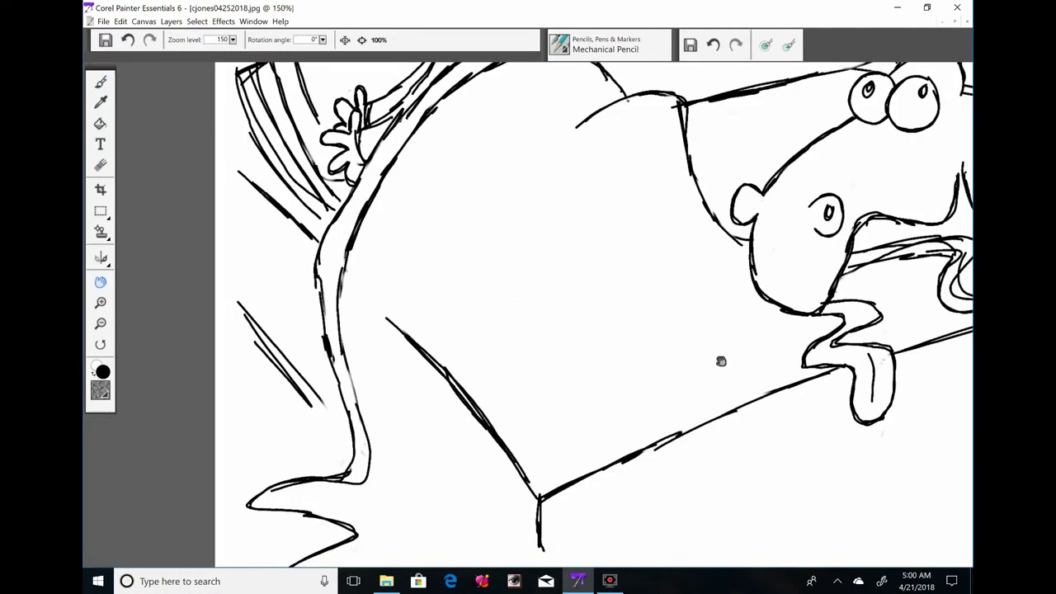
Clear the crossing lines in the band over the foot of the bed and redraw it falling into zigzag folds on the floor
{"action": "key", "text": "ctrl+minus"}
{"action": "key", "text": "ctrl+minus"}
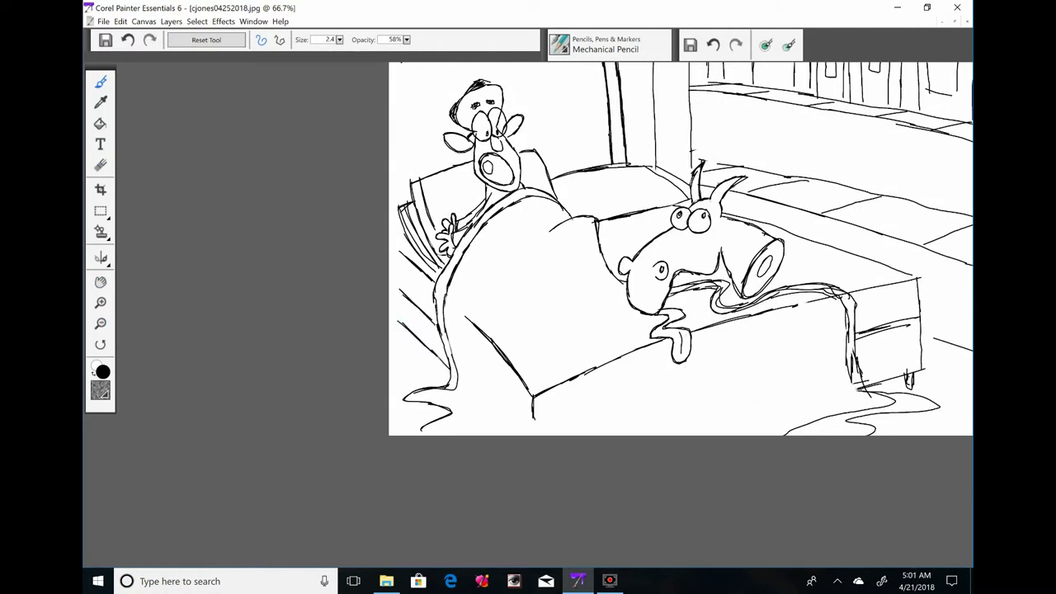
{"action": "key", "text": "ctrl+plus"}
{"action": "key", "text": "space"}
{"action": "left_click_drag", "start_coordinate": [712, 405], "coordinate": [340, 329]}
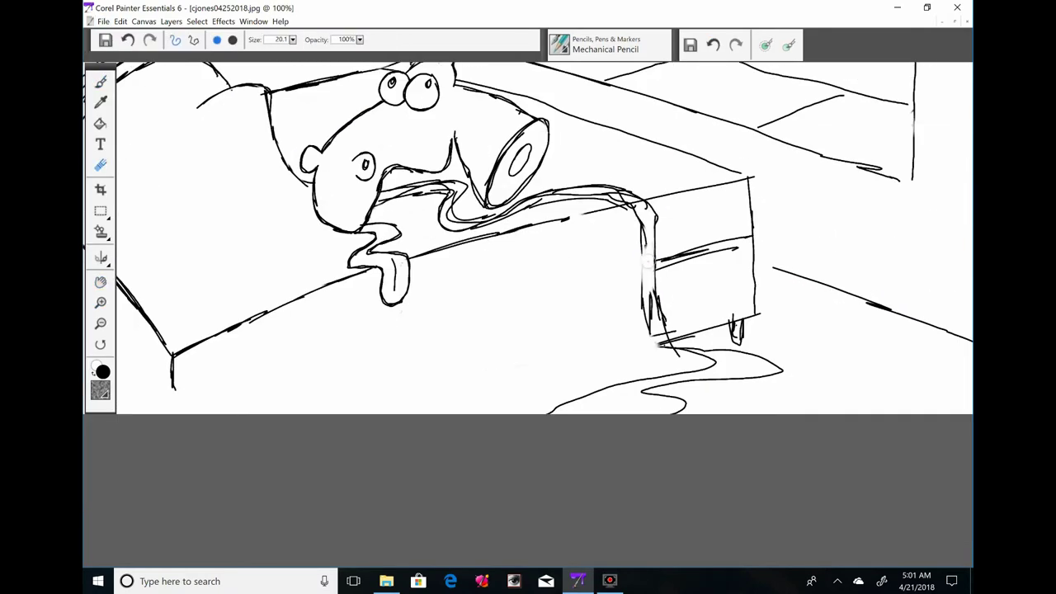
{"action": "key", "text": "b"}
{"action": "left_click_drag", "start_coordinate": [643, 231], "coordinate": [709, 367]}
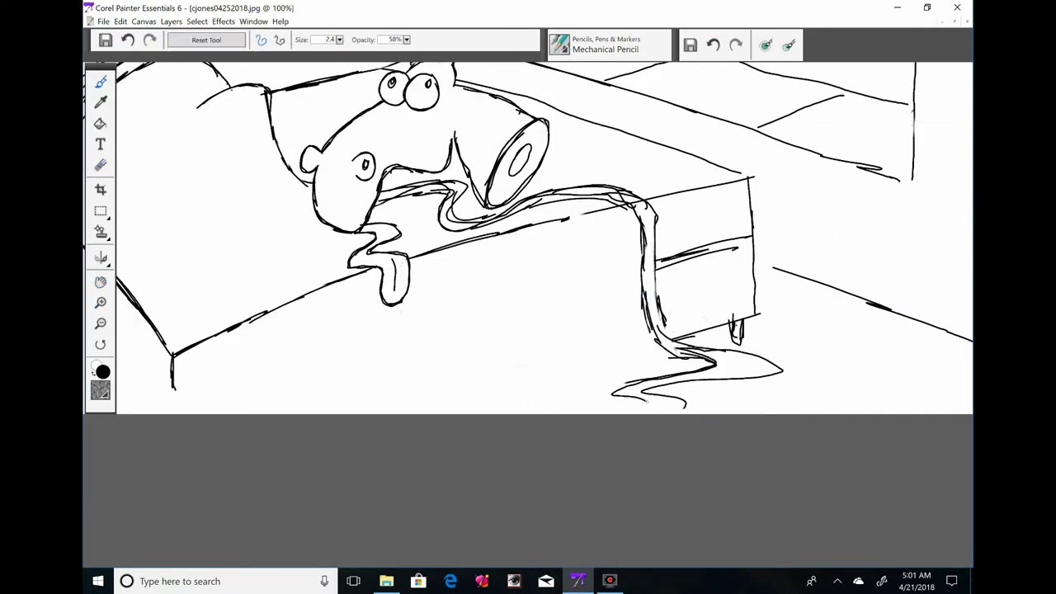
{"action": "left_click_drag", "start_coordinate": [614, 391], "coordinate": [788, 372]}
Thicken the edges, middle rail and short leg at the foot of the bed
{"action": "key", "text": "ctrl+plus"}
{"action": "key", "text": "space"}
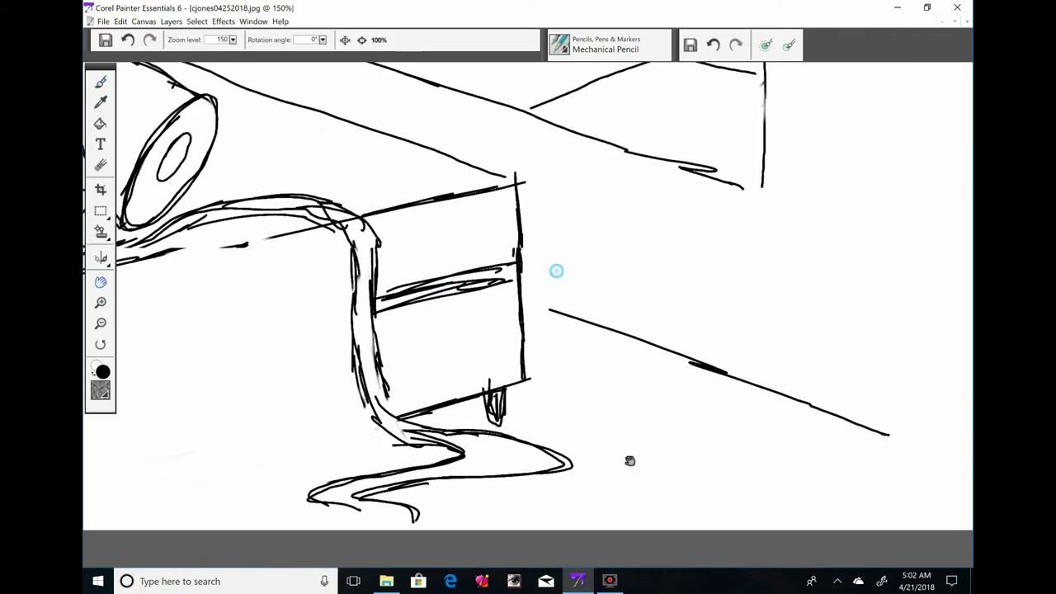
{"action": "left_click_drag", "start_coordinate": [556, 269], "coordinate": [833, 466]}
{"action": "key", "text": "ctrl+0"}
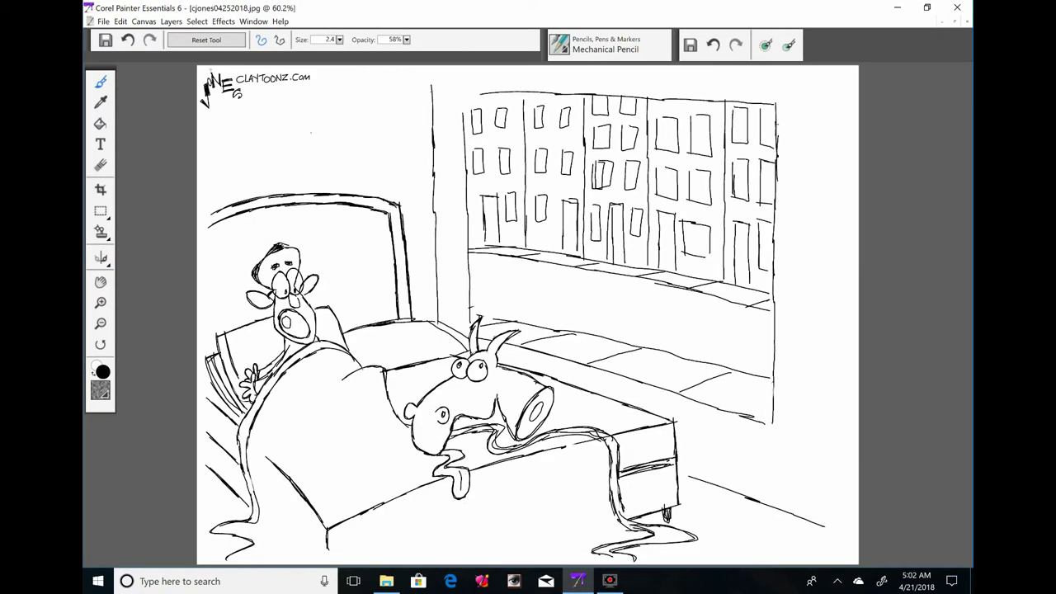
Draw a pair of teeth beneath the animal's snout beside its tongue
{"action": "key", "text": "ctrl+plus"}
{"action": "key", "text": "ctrl+plus"}
{"action": "key", "text": "ctrl+plus"}
{"action": "key", "text": "j"}
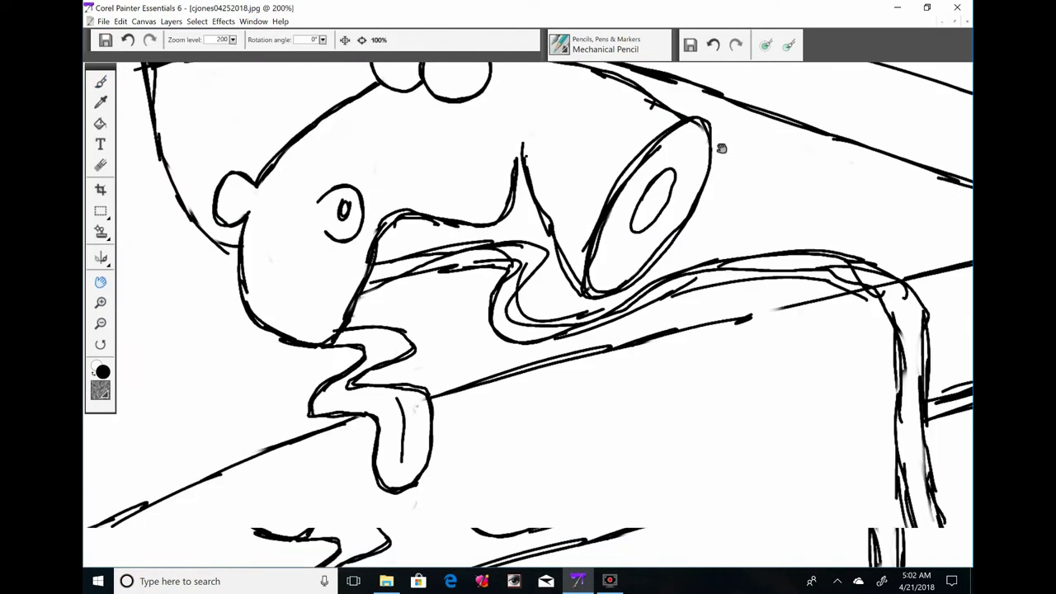
{"action": "key", "text": "b"}
{"action": "left_click_drag", "start_coordinate": [346, 332], "coordinate": [452, 332]}
{"action": "left_click_drag", "start_coordinate": [274, 334], "coordinate": [346, 354]}
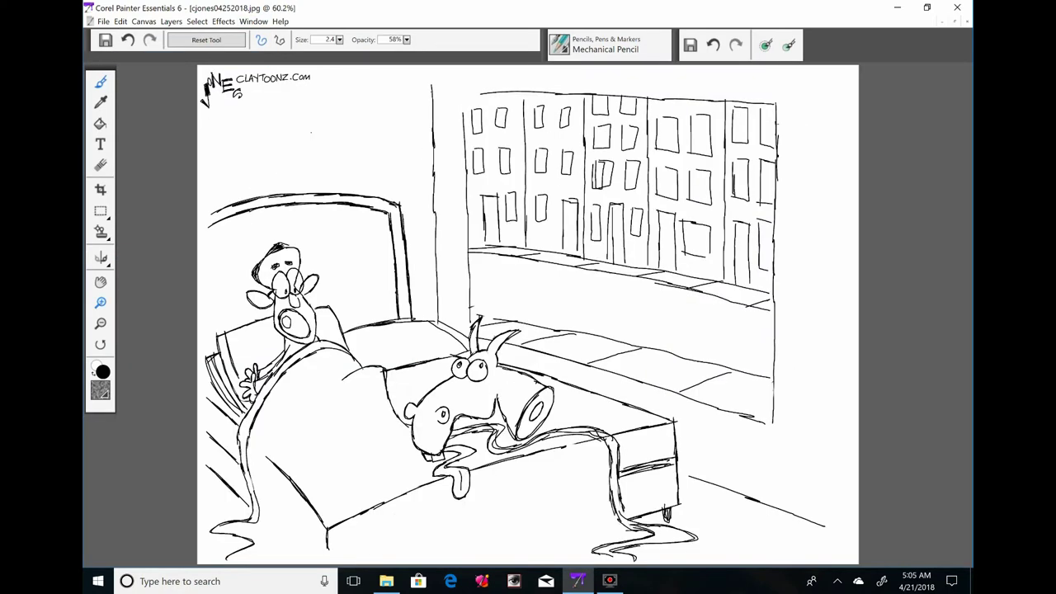
Clean up the bed line behind the animal's eyes and darken its pupils
{"action": "key", "text": "ctrl+plus"}
{"action": "key", "text": "ctrl+plus"}
{"action": "key", "text": "j"}
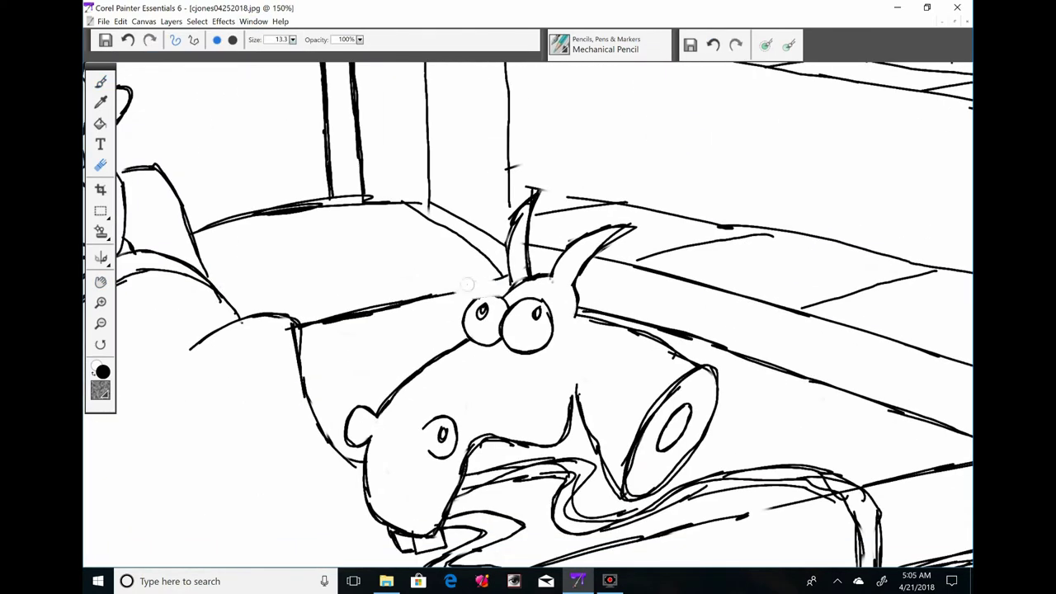
{"action": "mouse_move", "coordinate": [536, 314]}
{"action": "left_mouse_down"}
{"action": "mouse_move", "coordinate": [489, 310]}
{"action": "mouse_move", "coordinate": [539, 315]}
{"action": "left_mouse_up"}
{"action": "key", "text": "b"}
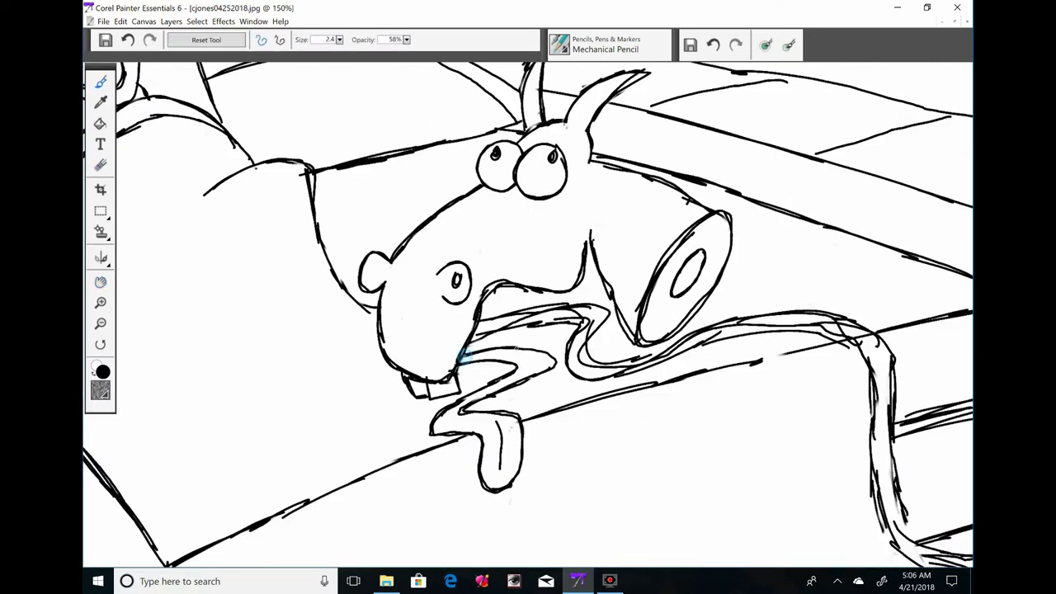
Erase the animal's teeth and redraw them as two larger square teeth below the snout
{"action": "key", "text": "j"}
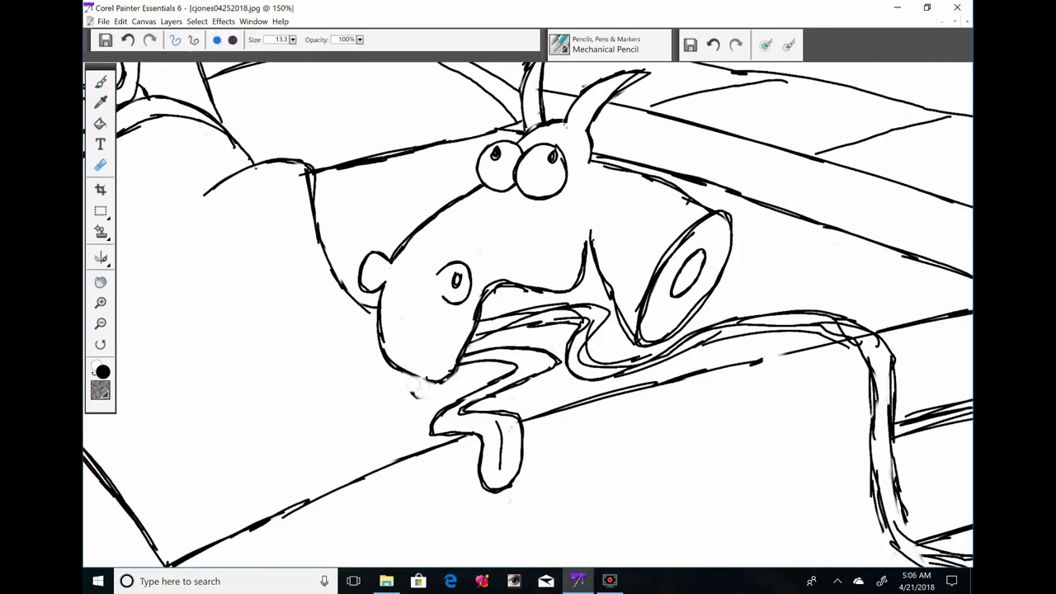
{"action": "key", "text": "b"}
{"action": "mouse_move", "coordinate": [387, 367]}
{"action": "left_mouse_down"}
{"action": "mouse_move", "coordinate": [428, 404]}
{"action": "mouse_move", "coordinate": [446, 380]}
{"action": "mouse_move", "coordinate": [577, 483]}
{"action": "left_mouse_up"}
Erase the blanket's contour between the man and the animal head and redraw it as a thick curved fold reaching the snout
{"action": "key", "text": "j"}
{"action": "mouse_move", "coordinate": [347, 293]}
{"action": "left_mouse_down"}
{"action": "mouse_move", "coordinate": [437, 387]}
{"action": "mouse_move", "coordinate": [442, 350]}
{"action": "left_mouse_up"}
{"action": "key", "text": "b"}
{"action": "left_click_drag", "start_coordinate": [313, 292], "coordinate": [453, 406]}
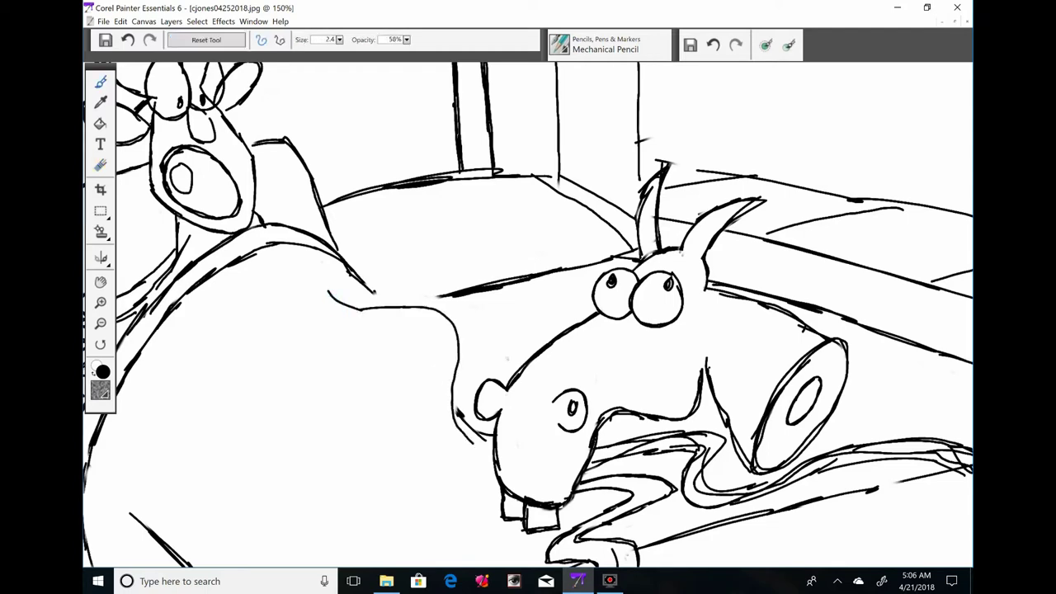
{"action": "key", "text": "ctrl+z"}
{"action": "left_click_drag", "start_coordinate": [313, 293], "coordinate": [453, 406]}
{"action": "key", "text": "j"}
{"action": "left_click_drag", "start_coordinate": [367, 297], "coordinate": [377, 303]}
{"action": "key", "text": "b"}
{"action": "mouse_move", "coordinate": [307, 291]}
{"action": "left_mouse_down"}
{"action": "mouse_move", "coordinate": [459, 330]}
{"action": "mouse_move", "coordinate": [487, 436]}
{"action": "left_mouse_up"}
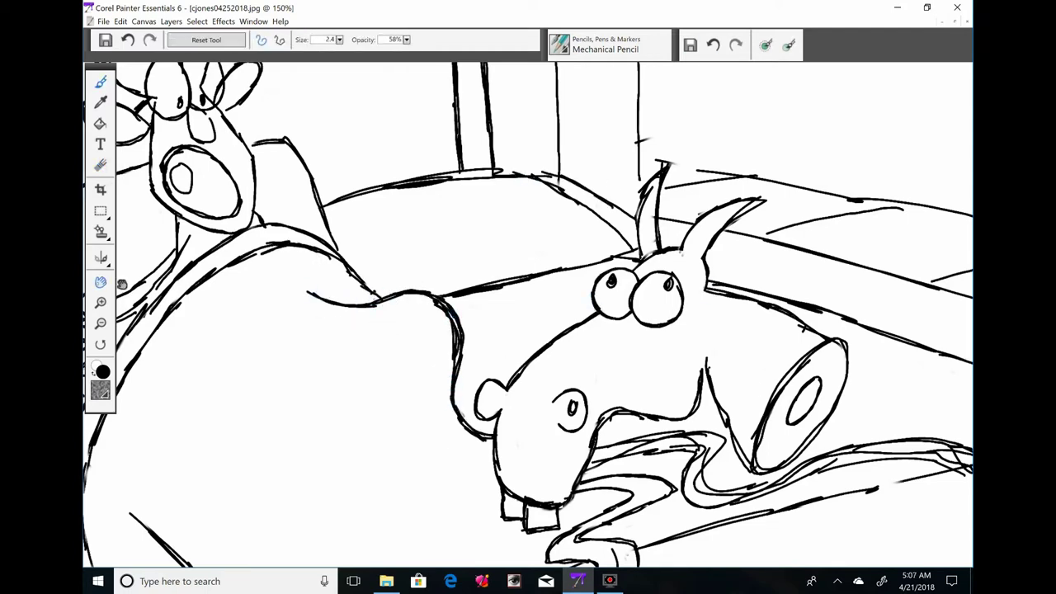
Redraw the man's nose and screaming mouth, fill the mouth black around a pale tongue, and set the pencil size to 3.1
{"action": "left_click_drag", "start_coordinate": [121, 284], "coordinate": [286, 457]}
{"action": "key", "text": "j"}
{"action": "mouse_move", "coordinate": [347, 359]}
{"action": "left_mouse_down"}
{"action": "mouse_move", "coordinate": [289, 231]}
{"action": "mouse_move", "coordinate": [338, 263]}
{"action": "left_mouse_up"}
{"action": "key", "text": "b"}
{"action": "left_click_drag", "start_coordinate": [300, 165], "coordinate": [326, 184]}
{"action": "left_click_drag", "start_coordinate": [285, 191], "coordinate": [353, 248]}
{"action": "key", "text": "]"}
{"action": "mouse_move", "coordinate": [285, 239]}
{"action": "left_mouse_down"}
{"action": "mouse_move", "coordinate": [313, 223]}
{"action": "mouse_move", "coordinate": [289, 241]}
{"action": "mouse_move", "coordinate": [287, 216]}
{"action": "mouse_move", "coordinate": [302, 223]}
{"action": "mouse_move", "coordinate": [297, 204]}
{"action": "left_mouse_up"}
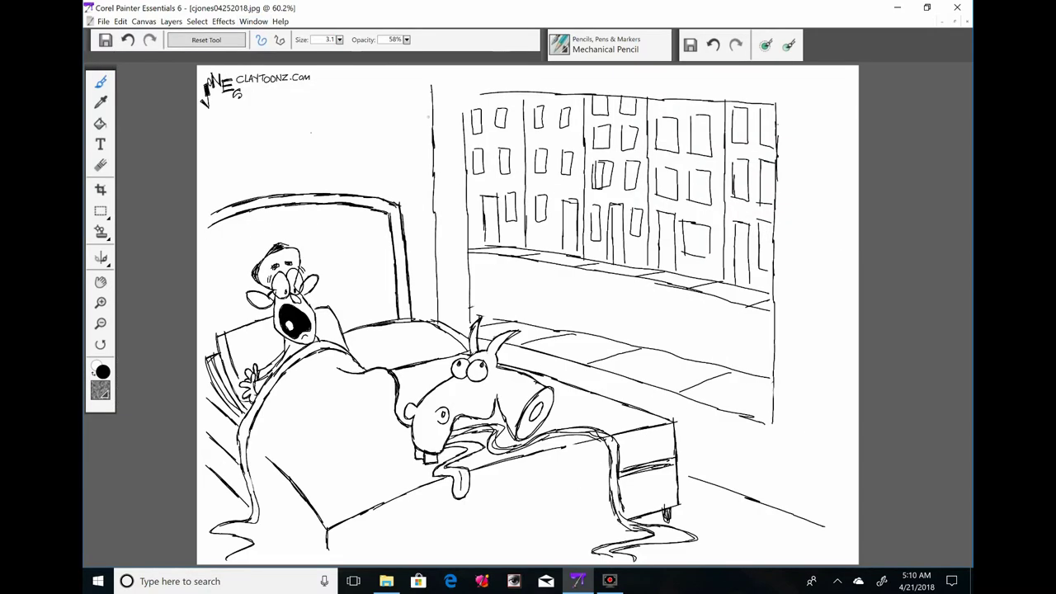
Thicken the vertical wall corner line between the headboard and the window
{"action": "key", "text": "ctrl+plus"}
{"action": "key", "text": "ctrl+plus"}
{"action": "key", "text": "ctrl+plus"}
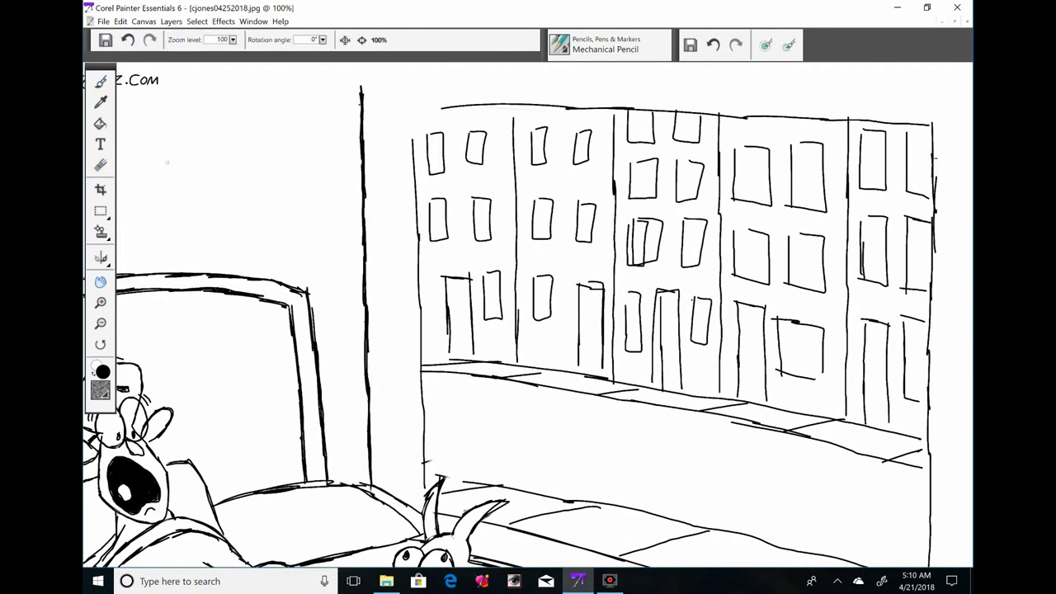
{"action": "scroll", "coordinate": [528, 314], "scroll_direction": "down", "scroll_amount": 5}
Redraw the window's far vertical side as a thick double frame line
{"action": "mouse_move", "coordinate": [259, 96]}
{"action": "left_mouse_down"}
{"action": "mouse_move", "coordinate": [738, 249]}
{"action": "mouse_move", "coordinate": [212, 204]}
{"action": "mouse_move", "coordinate": [213, 431]}
{"action": "left_mouse_up"}
{"action": "left_click_drag", "start_coordinate": [229, 299], "coordinate": [229, 453]}
{"action": "left_click_drag", "start_coordinate": [227, 127], "coordinate": [227, 317]}
{"action": "left_click_drag", "start_coordinate": [299, 408], "coordinate": [324, 449]}
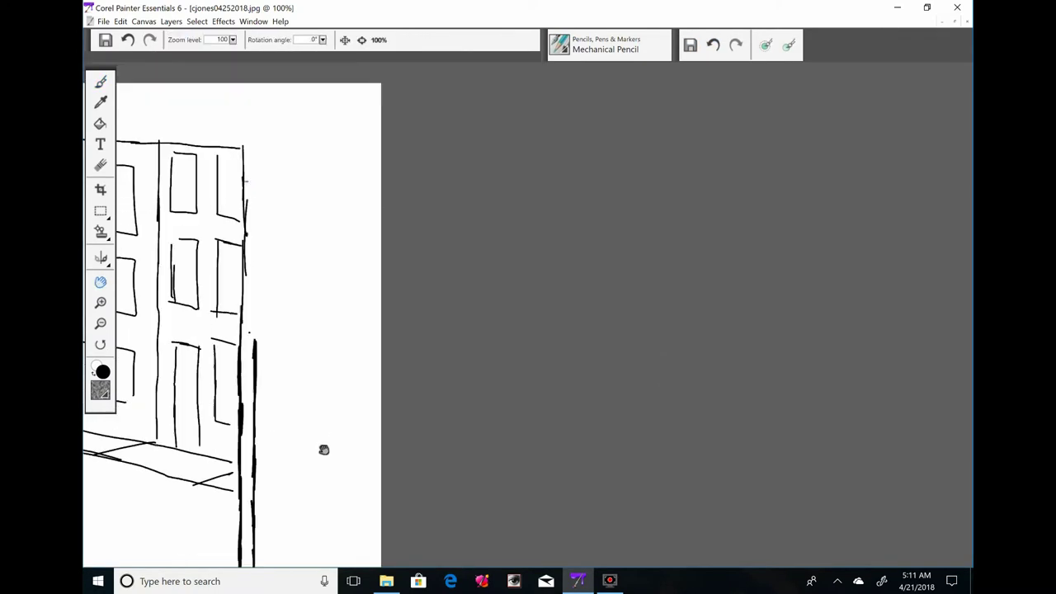
{"action": "left_click_drag", "start_coordinate": [243, 181], "coordinate": [243, 320]}
{"action": "left_click_drag", "start_coordinate": [256, 292], "coordinate": [256, 345]}
{"action": "left_click_drag", "start_coordinate": [247, 145], "coordinate": [247, 218]}
{"action": "mouse_move", "coordinate": [257, 135]}
{"action": "left_mouse_down"}
{"action": "mouse_move", "coordinate": [257, 280]}
{"action": "mouse_move", "coordinate": [858, 260]}
{"action": "left_mouse_up"}
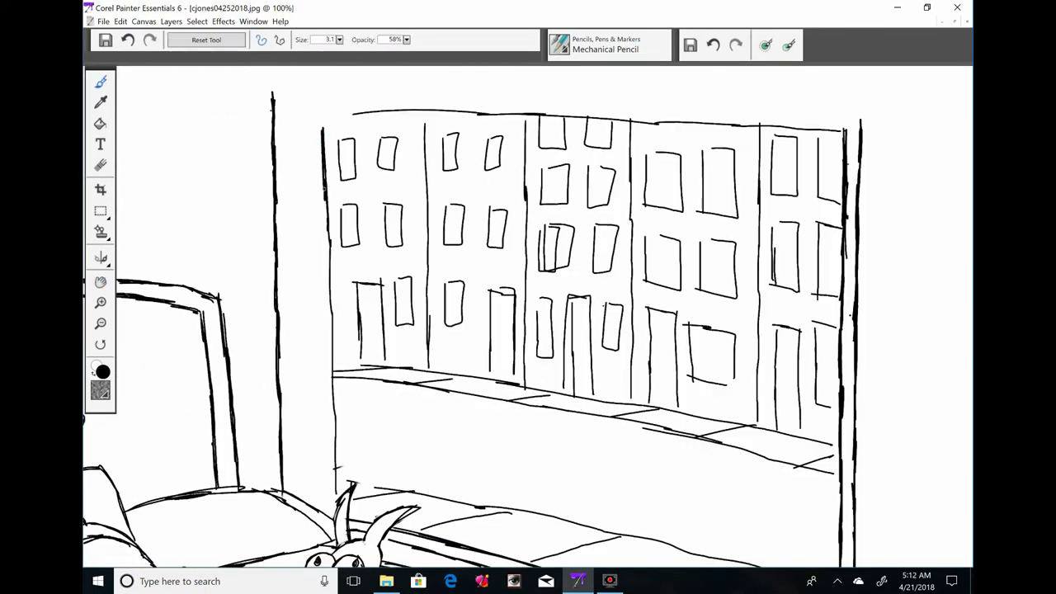
Draw the window frame's near side and top edge as thick double lines
{"action": "left_click_drag", "start_coordinate": [324, 187], "coordinate": [335, 494]}
{"action": "left_click_drag", "start_coordinate": [318, 198], "coordinate": [327, 505]}
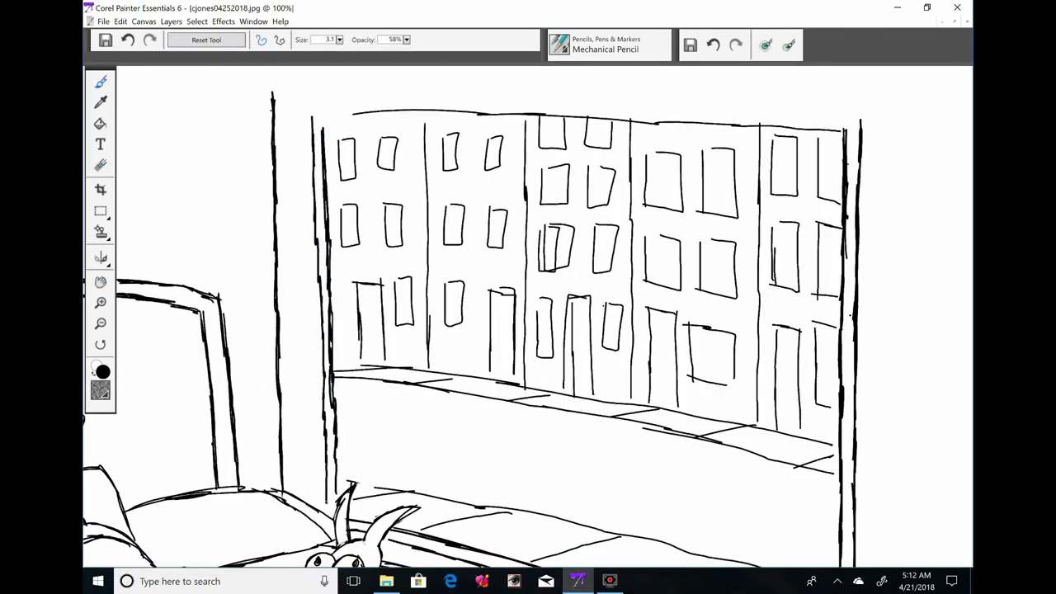
{"action": "left_click_drag", "start_coordinate": [338, 113], "coordinate": [833, 130]}
{"action": "left_click_drag", "start_coordinate": [343, 89], "coordinate": [851, 116]}
{"action": "left_click_drag", "start_coordinate": [330, 92], "coordinate": [855, 118]}
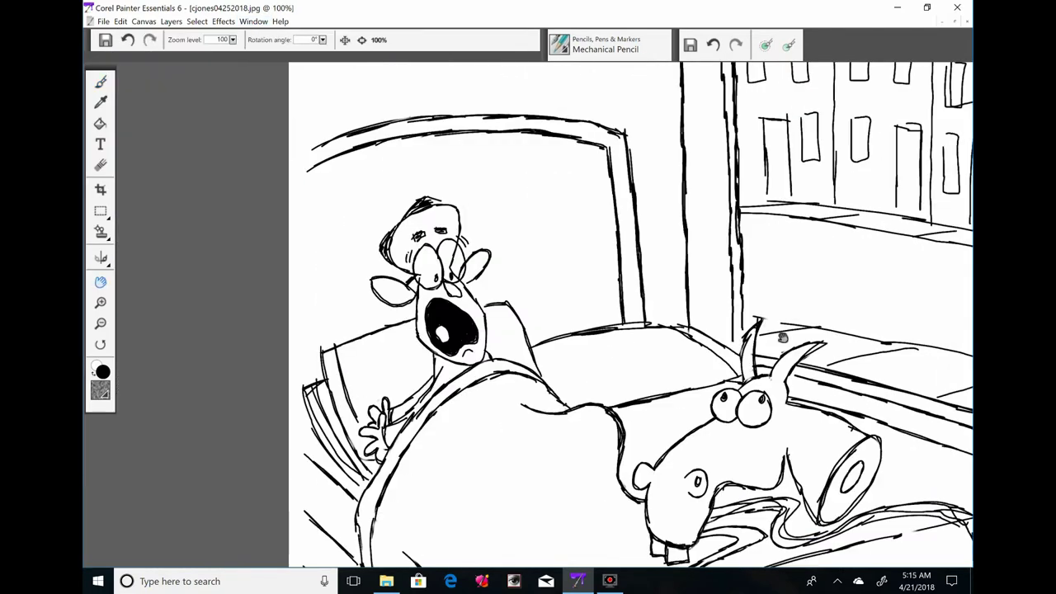
Draw an inner double line following the headboard's curved top and far post with the pencil at size 2.5
{"action": "left_click_drag", "start_coordinate": [306, 214], "coordinate": [581, 158]}
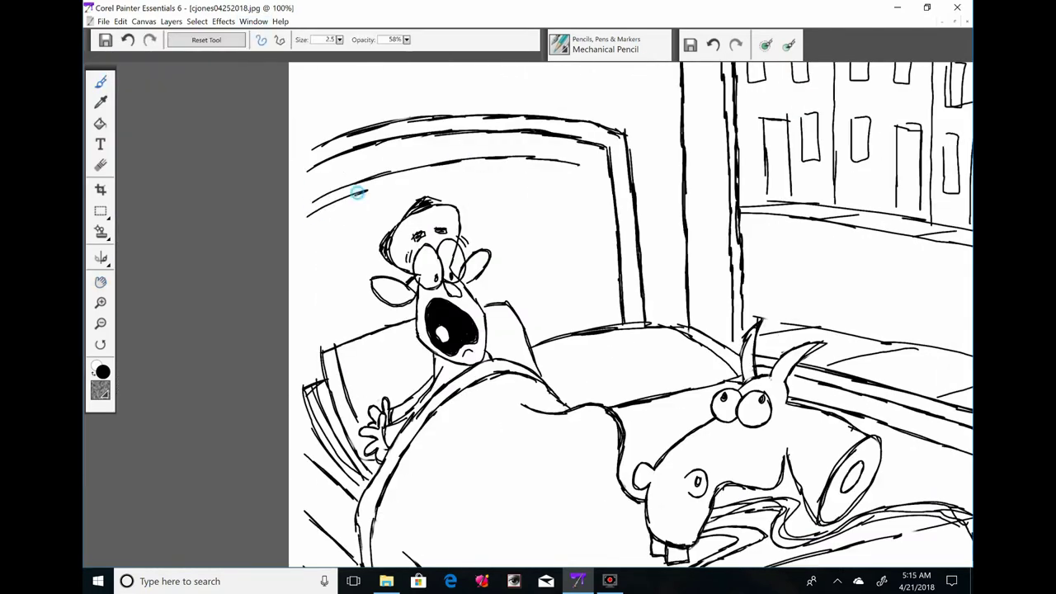
{"action": "mouse_move", "coordinate": [342, 201]}
{"action": "left_mouse_down"}
{"action": "mouse_move", "coordinate": [578, 213]}
{"action": "mouse_move", "coordinate": [587, 325]}
{"action": "left_mouse_up"}
{"action": "left_click_drag", "start_coordinate": [594, 328], "coordinate": [584, 165]}
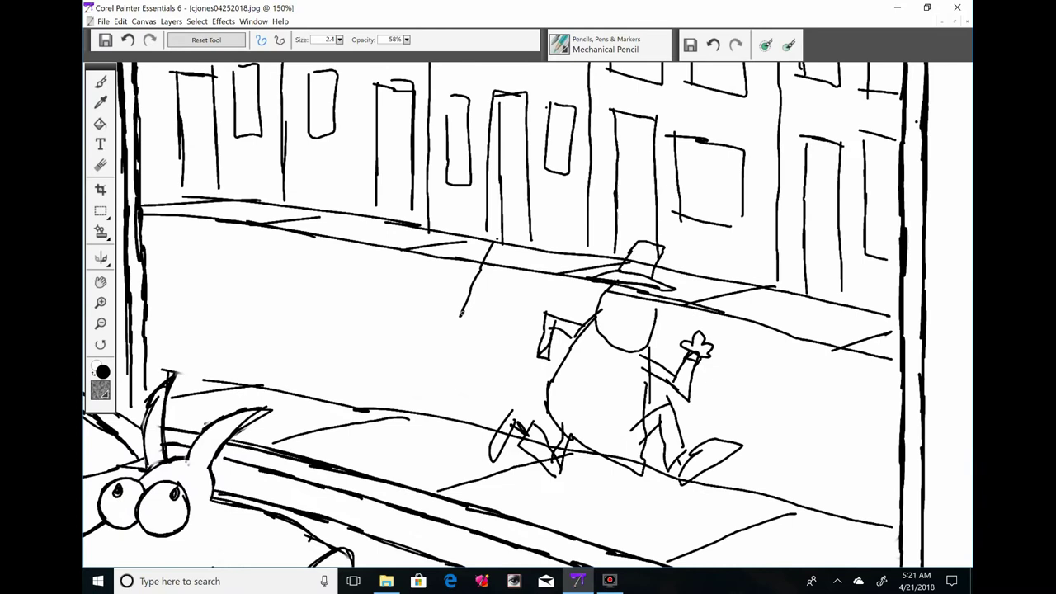
Draw a large rounded sack-like outline behind the running figure in the street, and add his shoulder and collar lines
{"action": "left_click_drag", "start_coordinate": [495, 244], "coordinate": [532, 402]}
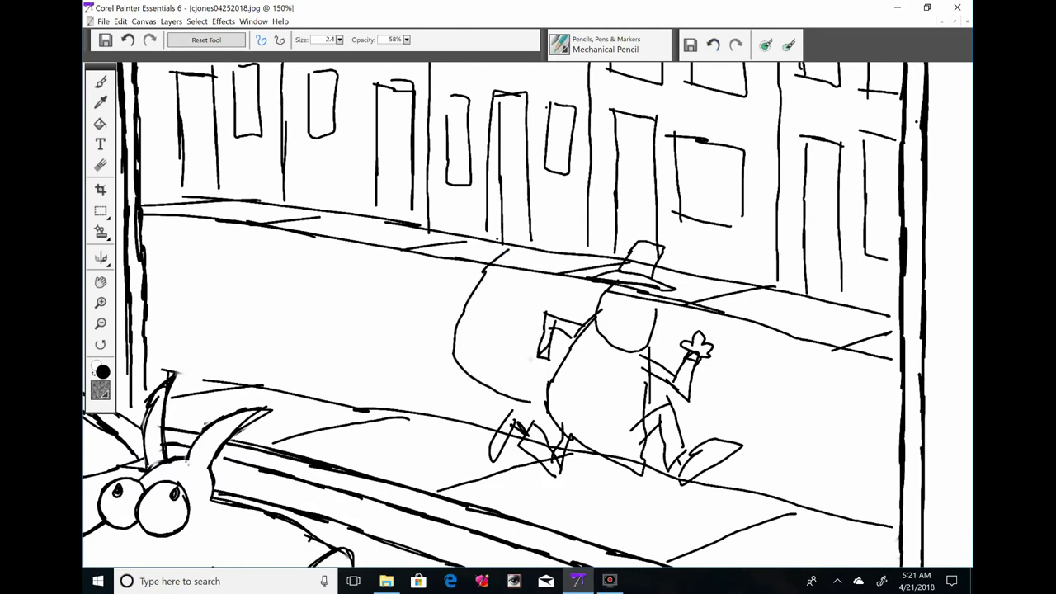
{"action": "left_click_drag", "start_coordinate": [518, 229], "coordinate": [539, 256]}
{"action": "left_click_drag", "start_coordinate": [582, 294], "coordinate": [643, 355]}
{"action": "left_click_drag", "start_coordinate": [606, 315], "coordinate": [666, 361]}
Erase the street and building lines around the running figure's head and redraw his brimmed hat with a creased crown
{"action": "key", "text": "n"}
{"action": "mouse_move", "coordinate": [577, 247]}
{"action": "left_mouse_down"}
{"action": "mouse_move", "coordinate": [692, 281]}
{"action": "mouse_move", "coordinate": [570, 264]}
{"action": "mouse_move", "coordinate": [689, 315]}
{"action": "left_mouse_up"}
{"action": "key", "text": "b"}
{"action": "left_click_drag", "start_coordinate": [678, 255], "coordinate": [617, 266]}
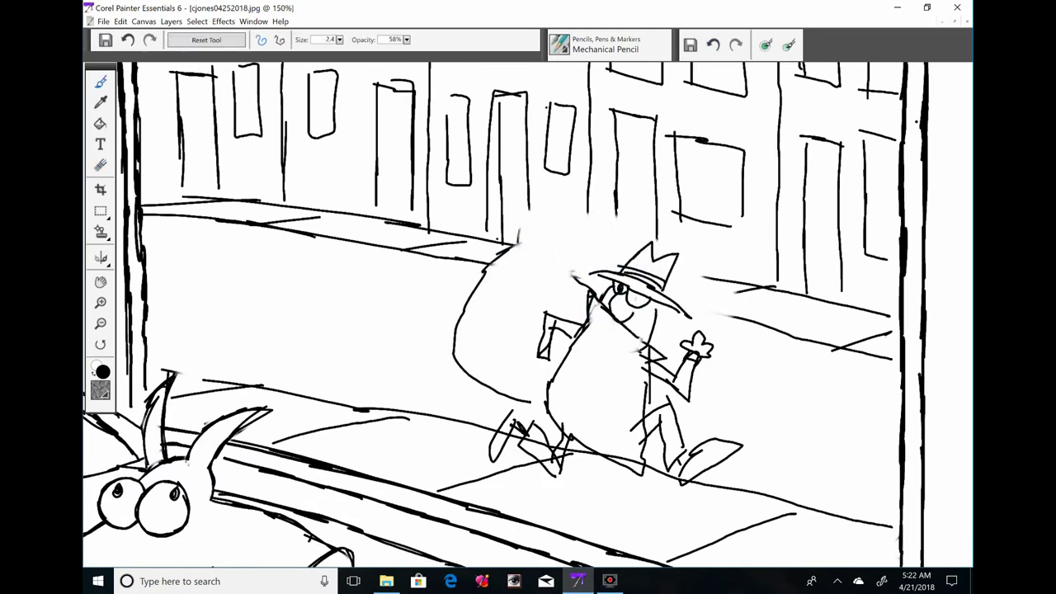
Add a pointed collar to the coat behind the front runner and draw a second face with half-lidded eyes and a creased, brimmed hat
{"action": "left_click_drag", "start_coordinate": [521, 220], "coordinate": [587, 290]}
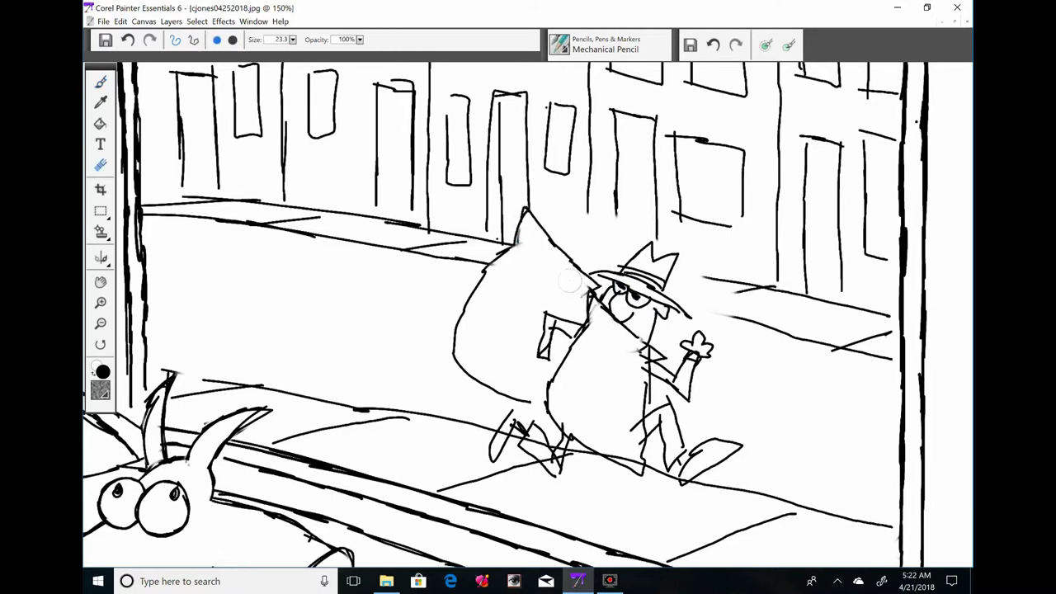
{"action": "left_click_drag", "start_coordinate": [543, 224], "coordinate": [624, 249]}
{"action": "left_click_drag", "start_coordinate": [602, 216], "coordinate": [551, 212]}
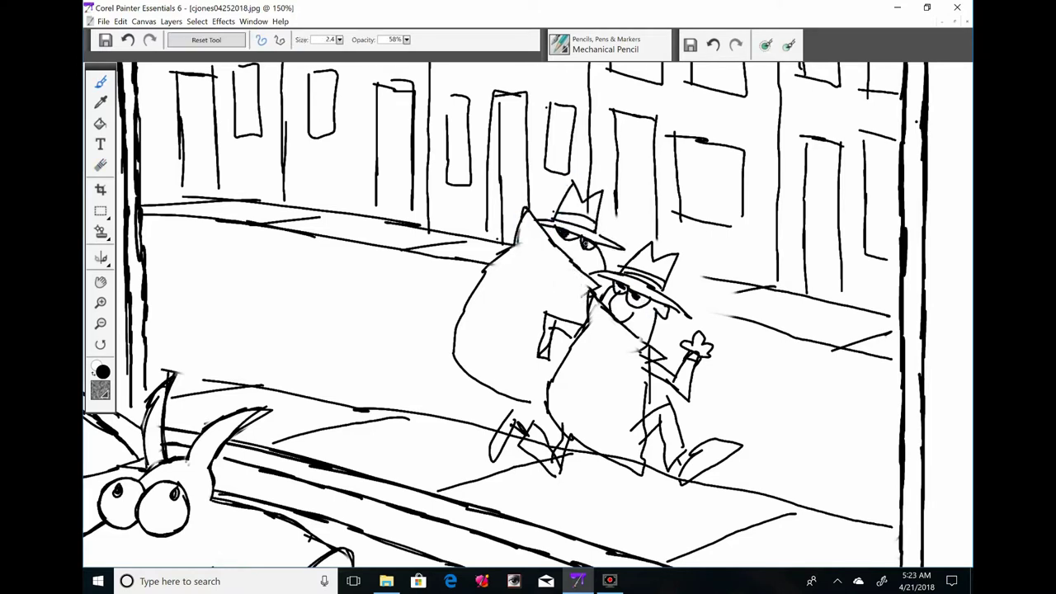
Draw the second runner's bent legs, and clear the building and street lines behind him to fit in a third hatted runner
{"action": "left_click_drag", "start_coordinate": [447, 373], "coordinate": [494, 429]}
{"action": "left_click_drag", "start_coordinate": [499, 93], "coordinate": [388, 248]}
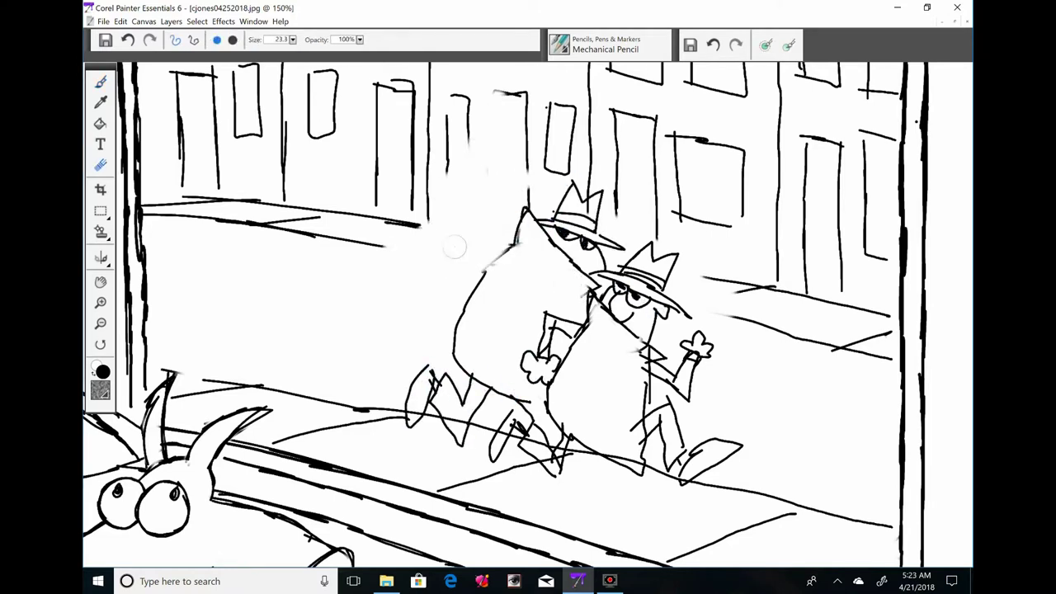
{"action": "mouse_move", "coordinate": [446, 231]}
{"action": "left_mouse_down"}
{"action": "mouse_move", "coordinate": [469, 289]}
{"action": "mouse_move", "coordinate": [505, 262]}
{"action": "mouse_move", "coordinate": [447, 293]}
{"action": "mouse_move", "coordinate": [389, 296]}
{"action": "left_mouse_up"}
{"action": "key", "text": "b"}
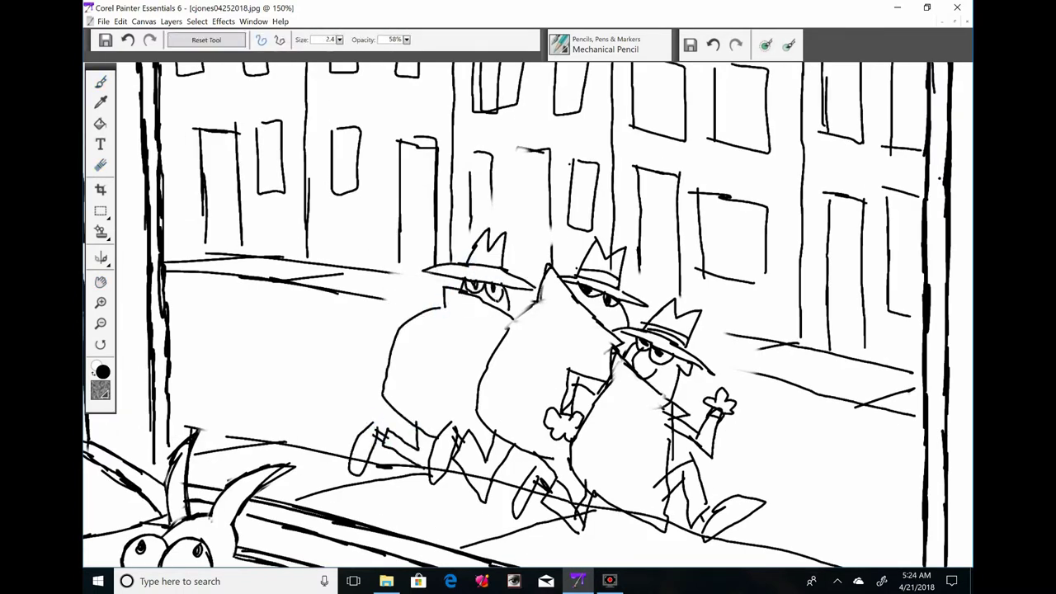
Draw a wavy outer edge of the spill from the severed neck across the bed, over the footboard and onto the floor
{"action": "key", "text": "ctrl+0"}
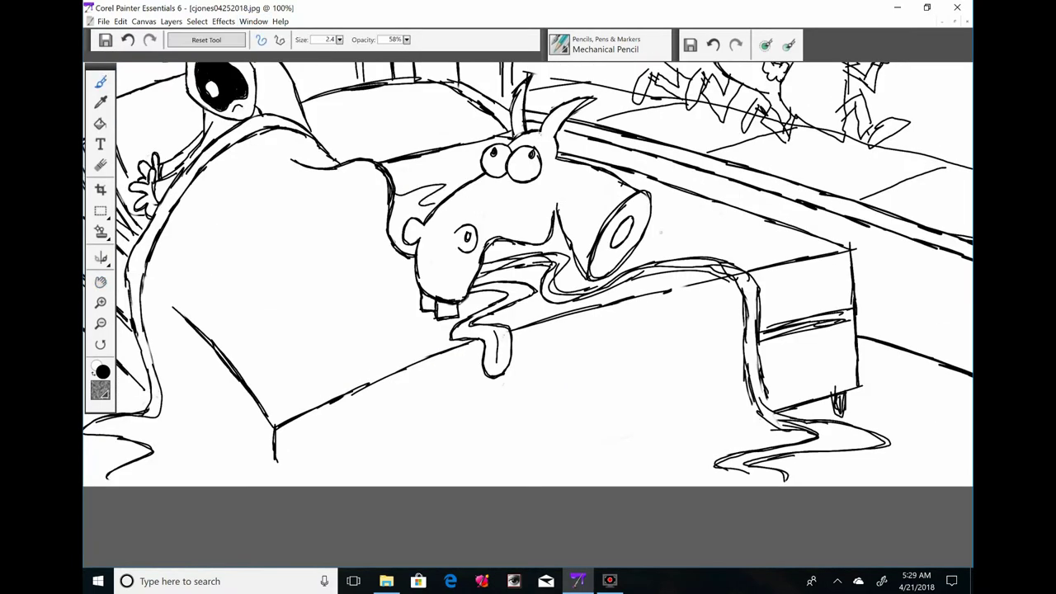
{"action": "left_click_drag", "start_coordinate": [652, 235], "coordinate": [809, 252]}
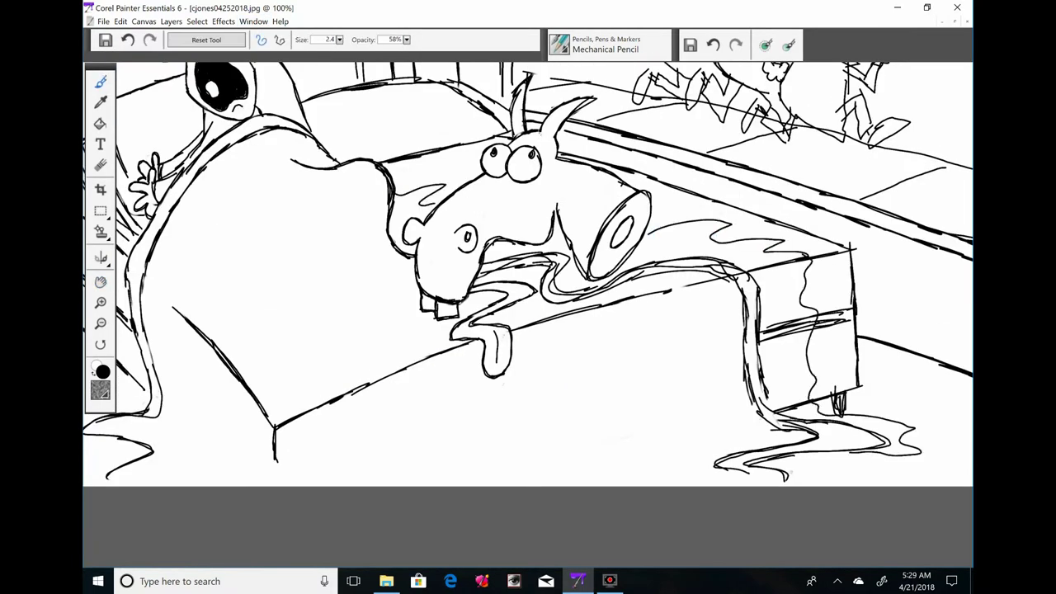
{"action": "left_click_drag", "start_coordinate": [812, 330], "coordinate": [916, 449]}
{"action": "key", "text": "b"}
{"action": "left_click_drag", "start_coordinate": [711, 224], "coordinate": [783, 241]}
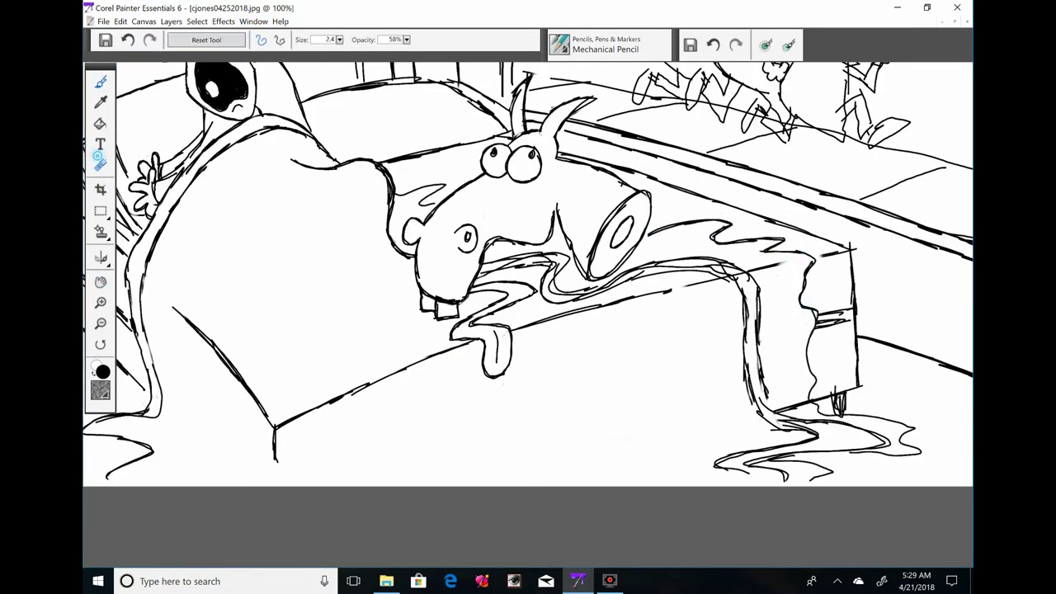
Erase the footboard lines inside the spill and redraw its outer edge as a smooth curve running down to the floor puddle
{"action": "key", "text": "e"}
{"action": "left_click_drag", "start_coordinate": [804, 381], "coordinate": [792, 413]}
{"action": "key", "text": "b"}
{"action": "mouse_move", "coordinate": [798, 276]}
{"action": "left_mouse_down"}
{"action": "mouse_move", "coordinate": [801, 413]}
{"action": "mouse_move", "coordinate": [912, 445]}
{"action": "left_mouse_up"}
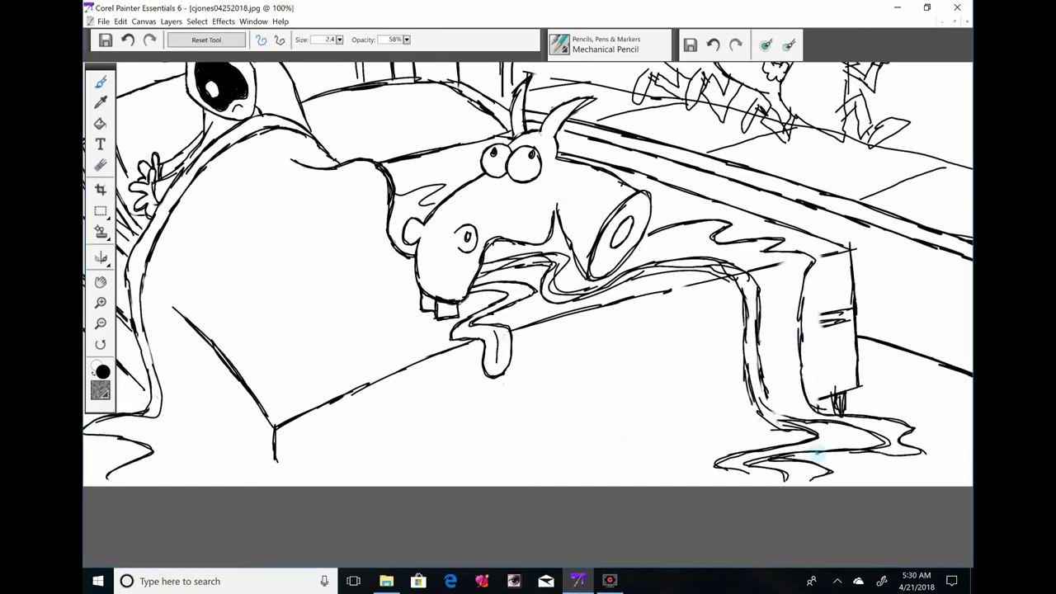
{"action": "mouse_move", "coordinate": [454, 425]}
{"action": "left_mouse_down"}
{"action": "mouse_move", "coordinate": [737, 341]}
{"action": "mouse_move", "coordinate": [754, 412]}
{"action": "left_mouse_up"}
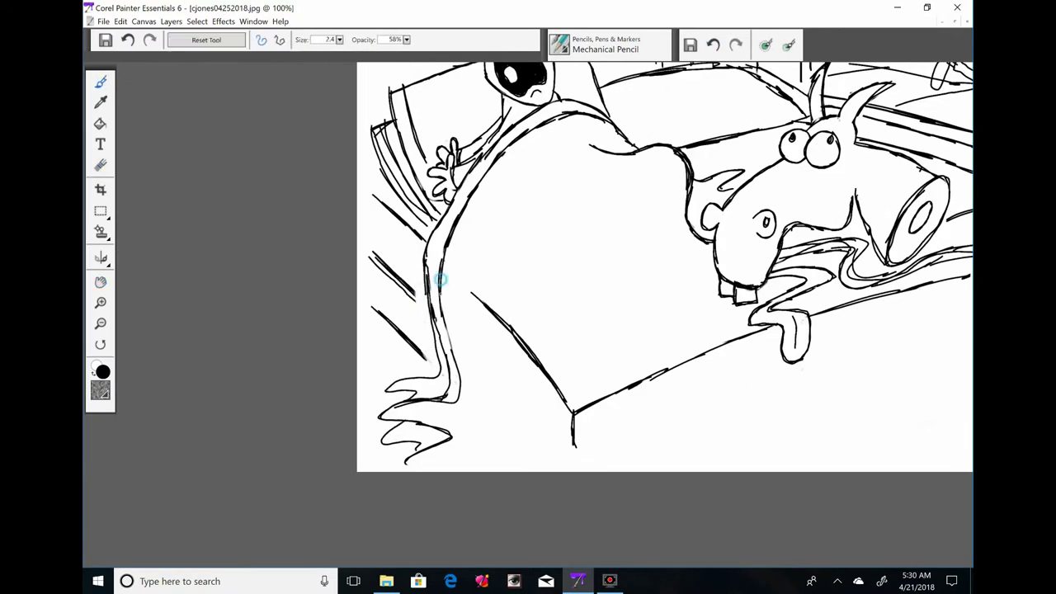
Erase the lines crossing the front runner's rear leg, and thicken the outlines of the rear runner's coat and the middle runner's sleeve
{"action": "key", "text": "ctrl+0"}
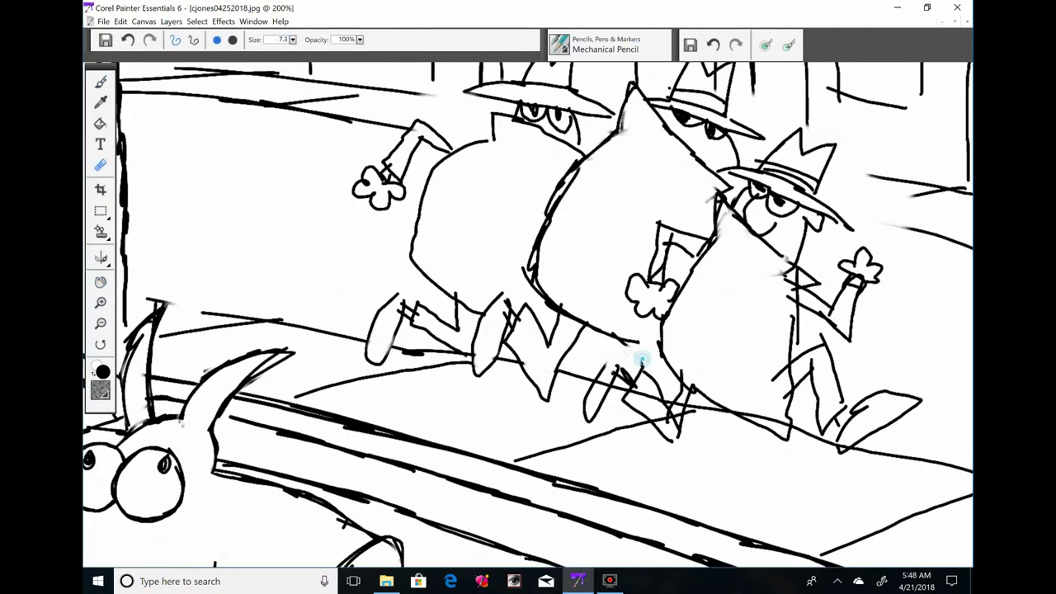
{"action": "left_click_drag", "start_coordinate": [661, 397], "coordinate": [681, 422]}
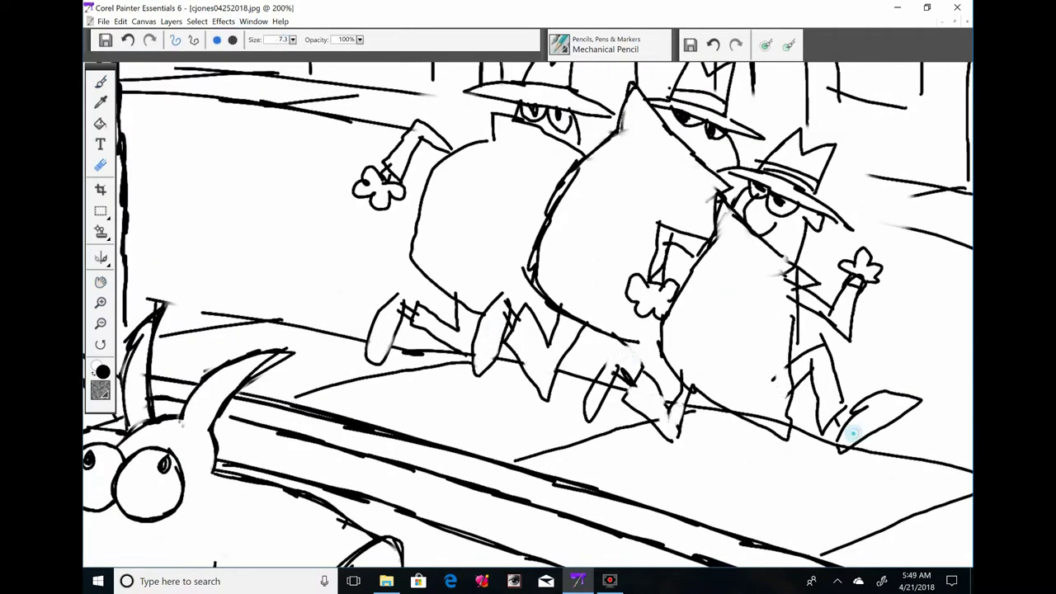
{"action": "key", "text": "b"}
{"action": "left_click_drag", "start_coordinate": [656, 281], "coordinate": [705, 233]}
{"action": "mouse_move", "coordinate": [519, 120]}
{"action": "left_mouse_down"}
{"action": "mouse_move", "coordinate": [453, 293]}
{"action": "mouse_move", "coordinate": [499, 359]}
{"action": "left_mouse_up"}
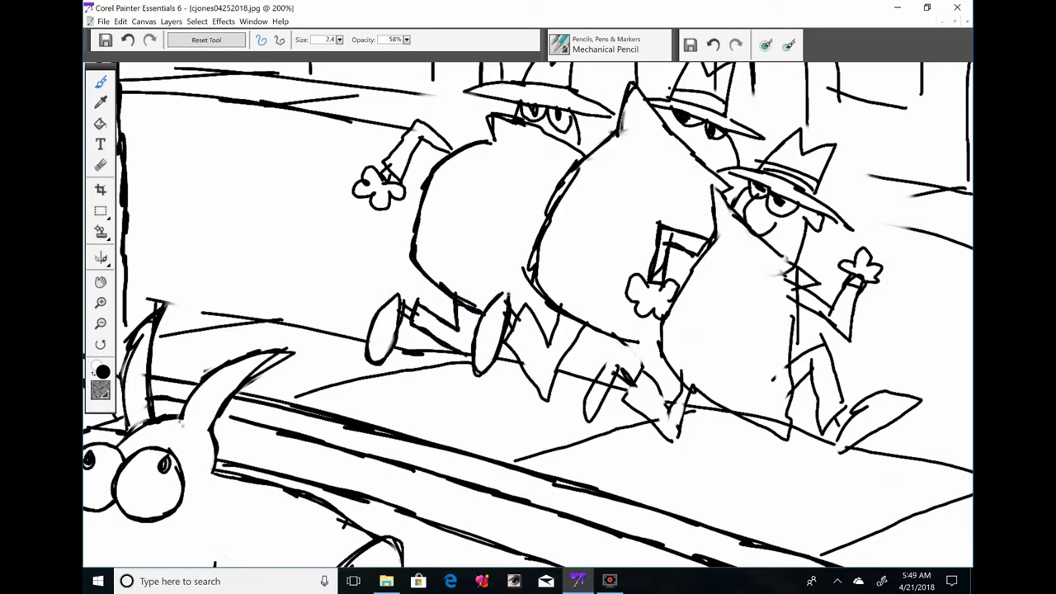
Erase the stray lines at the front runner's collar and chest, and redraw the runners' collar, hat and leg outlines with thicker strokes
{"action": "key", "text": "e"}
{"action": "left_click_drag", "start_coordinate": [812, 268], "coordinate": [793, 307]}
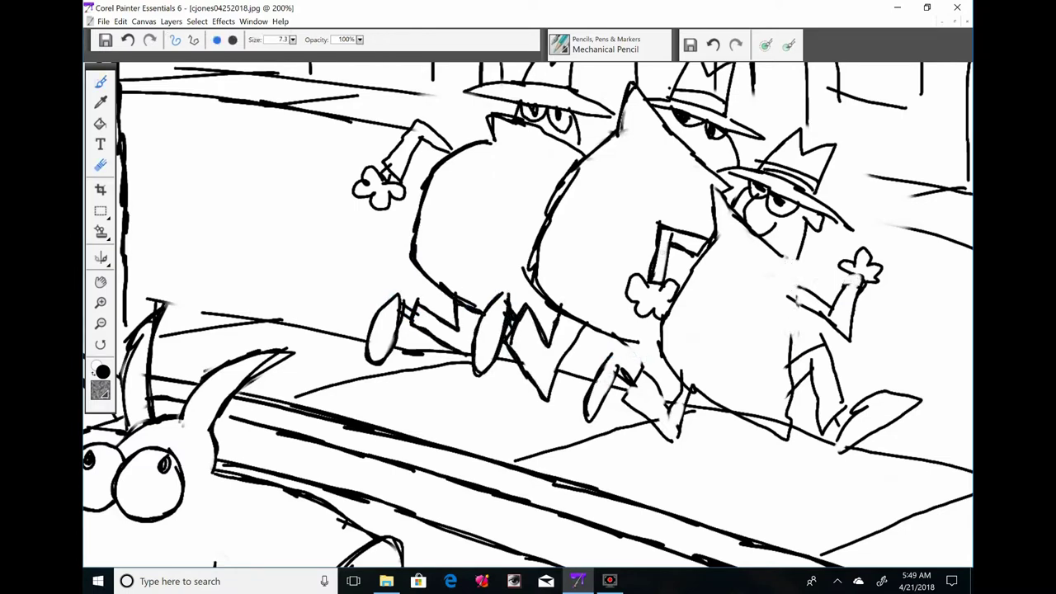
{"action": "key", "text": "b"}
{"action": "left_click_drag", "start_coordinate": [635, 387], "coordinate": [503, 433]}
{"action": "mouse_move", "coordinate": [438, 122]}
{"action": "left_mouse_down"}
{"action": "mouse_move", "coordinate": [340, 141]}
{"action": "mouse_move", "coordinate": [485, 162]}
{"action": "mouse_move", "coordinate": [558, 201]}
{"action": "left_mouse_up"}
{"action": "left_click_drag", "start_coordinate": [516, 142], "coordinate": [592, 163]}
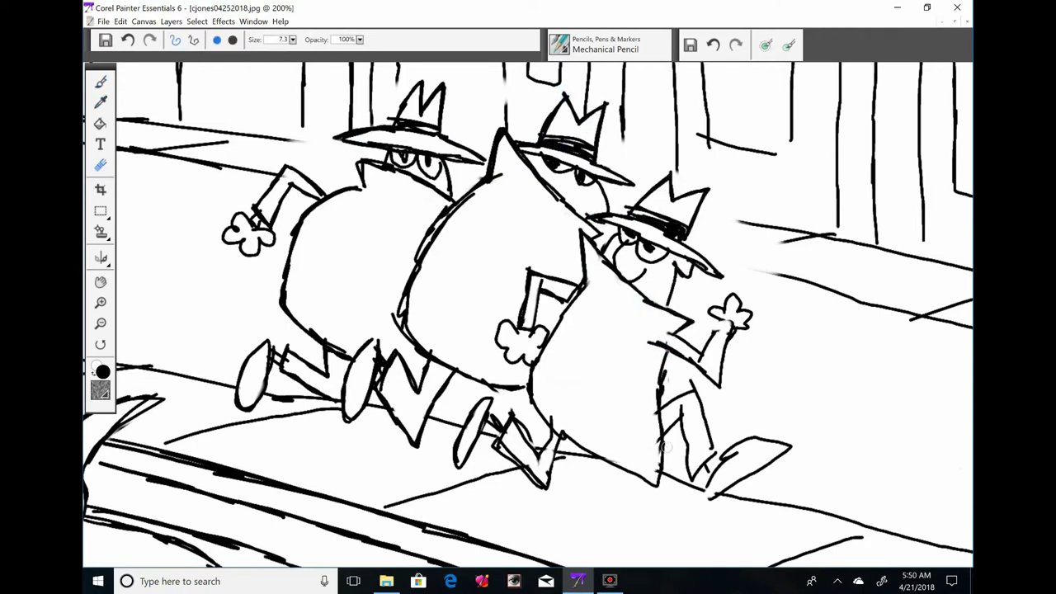
{"action": "left_click_drag", "start_coordinate": [664, 351], "coordinate": [613, 300]}
{"action": "mouse_move", "coordinate": [627, 337]}
{"action": "left_mouse_down"}
{"action": "mouse_move", "coordinate": [577, 438]}
{"action": "mouse_move", "coordinate": [739, 396]}
{"action": "left_mouse_up"}
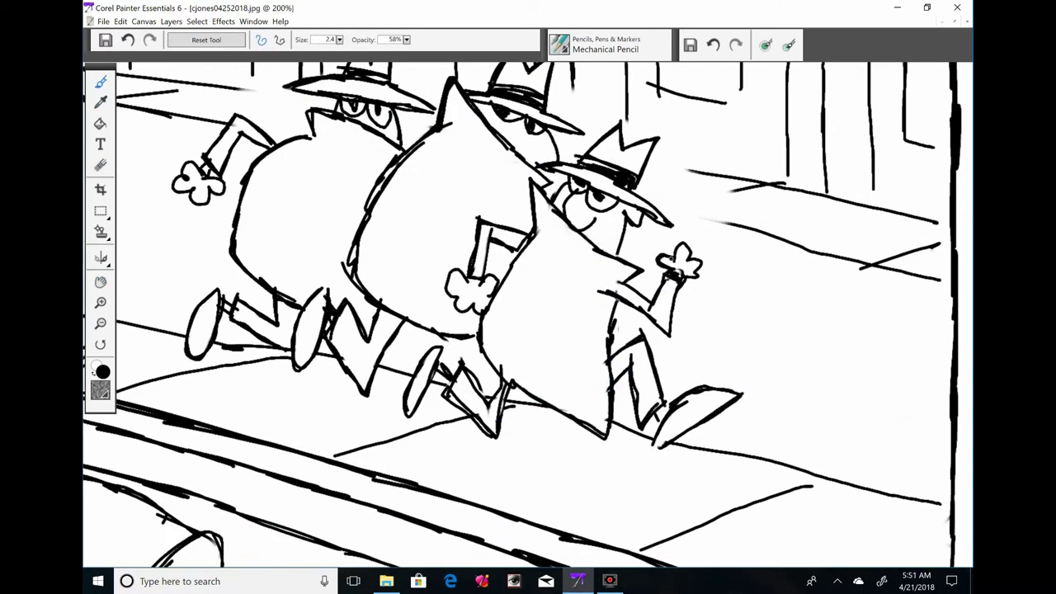
Fill the middle runner's coat and trouser leg with black pencil strokes up to size 5.1, leaving his sleeve and hand white
{"action": "left_click_drag", "start_coordinate": [558, 333], "coordinate": [699, 388]}
{"action": "left_click_drag", "start_coordinate": [541, 211], "coordinate": [577, 314]}
{"action": "mouse_move", "coordinate": [569, 213]}
{"action": "left_mouse_down"}
{"action": "mouse_move", "coordinate": [595, 306]}
{"action": "mouse_move", "coordinate": [660, 333]}
{"action": "left_mouse_up"}
{"action": "left_click_drag", "start_coordinate": [503, 313], "coordinate": [565, 369]}
{"action": "left_click_drag", "start_coordinate": [569, 200], "coordinate": [589, 251]}
{"action": "mouse_move", "coordinate": [599, 405]}
{"action": "left_mouse_down"}
{"action": "mouse_move", "coordinate": [520, 388]}
{"action": "mouse_move", "coordinate": [509, 419]}
{"action": "left_mouse_up"}
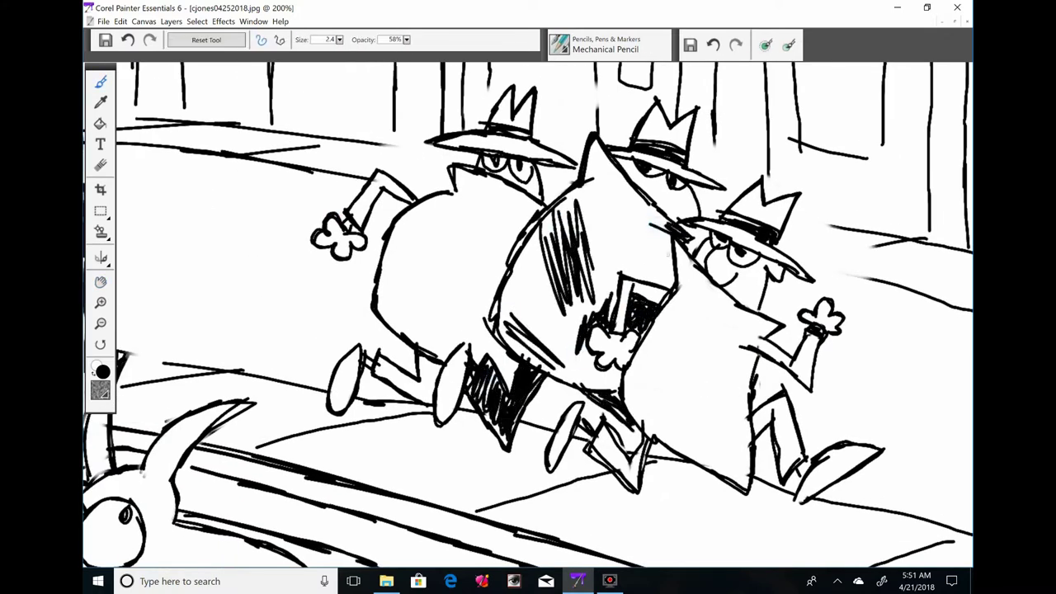
{"action": "left_click_drag", "start_coordinate": [643, 311], "coordinate": [584, 352]}
{"action": "mouse_move", "coordinate": [518, 340]}
{"action": "left_mouse_down"}
{"action": "mouse_move", "coordinate": [524, 295]}
{"action": "mouse_move", "coordinate": [567, 194]}
{"action": "mouse_move", "coordinate": [594, 169]}
{"action": "mouse_move", "coordinate": [451, 186]}
{"action": "mouse_move", "coordinate": [604, 257]}
{"action": "mouse_move", "coordinate": [642, 310]}
{"action": "mouse_move", "coordinate": [571, 332]}
{"action": "mouse_move", "coordinate": [606, 163]}
{"action": "mouse_move", "coordinate": [542, 344]}
{"action": "mouse_move", "coordinate": [547, 317]}
{"action": "mouse_move", "coordinate": [543, 329]}
{"action": "mouse_move", "coordinate": [600, 281]}
{"action": "mouse_move", "coordinate": [612, 226]}
{"action": "mouse_move", "coordinate": [626, 416]}
{"action": "mouse_move", "coordinate": [642, 257]}
{"action": "mouse_move", "coordinate": [609, 195]}
{"action": "mouse_move", "coordinate": [637, 200]}
{"action": "left_mouse_up"}
{"action": "key", "text": "]"}
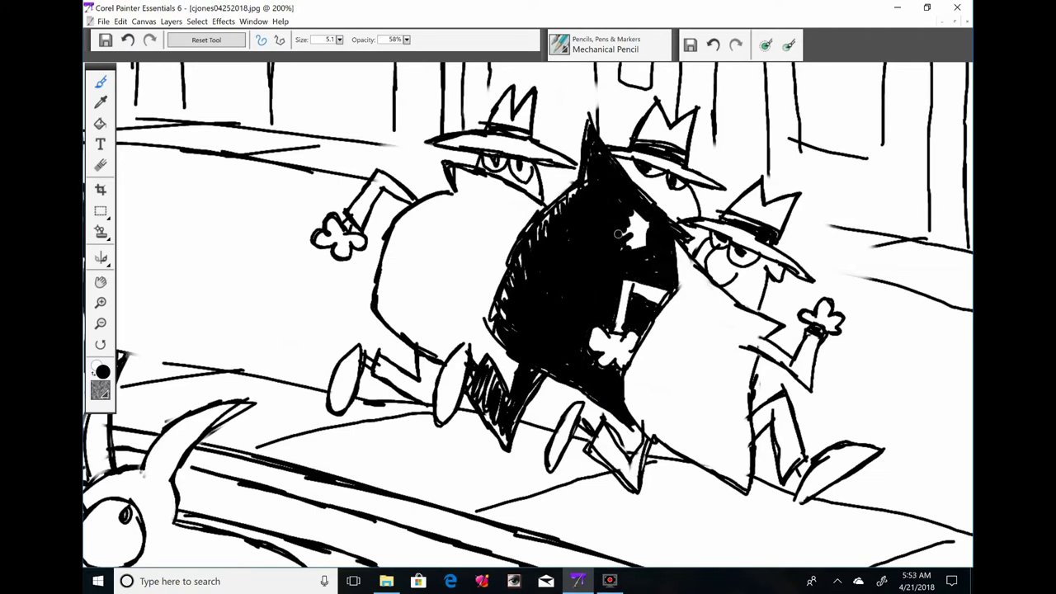
Reduce the pencil size to 2.5 and save the drawing as a JPEG at High quality
{"action": "key", "text": "["}
{"action": "left_click_drag", "start_coordinate": [563, 341], "coordinate": [827, 333]}
{"action": "key", "text": "ctrl+s"}
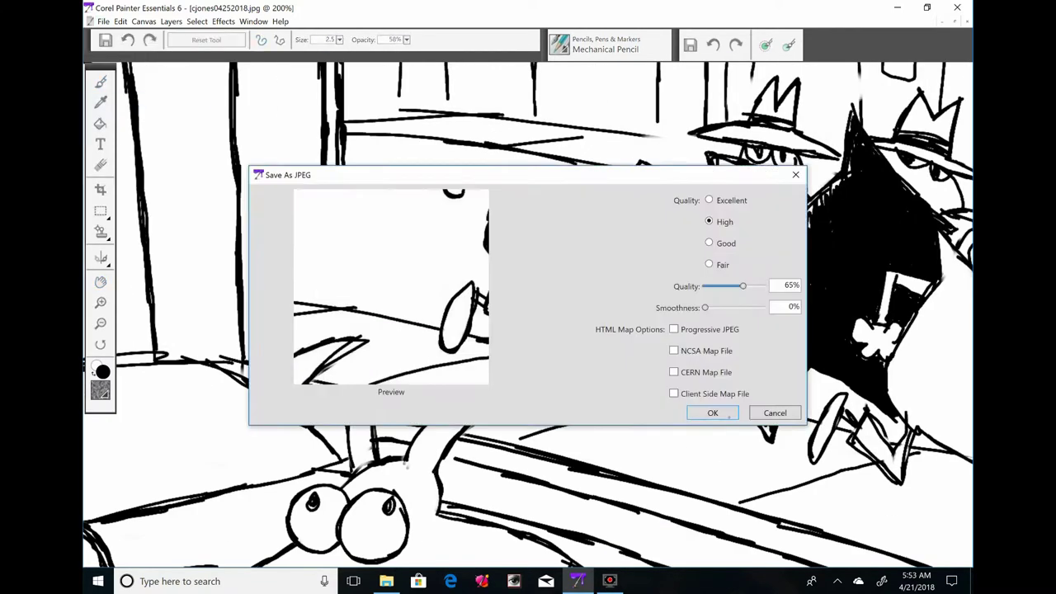
{"action": "key", "text": "Return"}
Darken the street behind the rear runner with dense black hatching, including the gaps around his arm and legs
{"action": "left_click_drag", "start_coordinate": [405, 140], "coordinate": [615, 178]}
{"action": "mouse_move", "coordinate": [412, 181]}
{"action": "left_mouse_down"}
{"action": "mouse_move", "coordinate": [635, 318]}
{"action": "mouse_move", "coordinate": [380, 346]}
{"action": "left_mouse_up"}
{"action": "left_click_drag", "start_coordinate": [462, 346], "coordinate": [660, 388]}
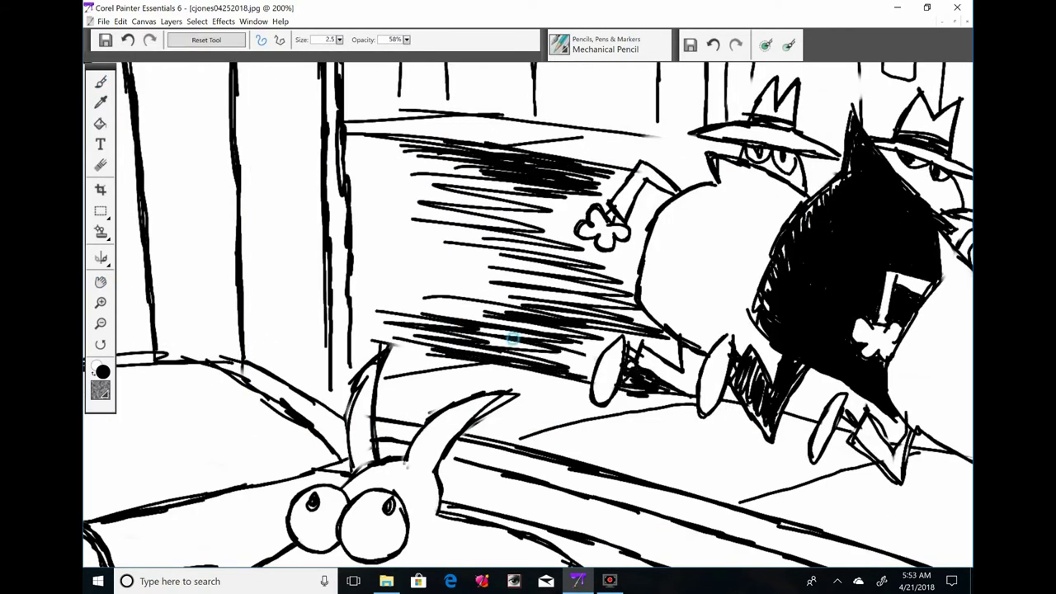
{"action": "left_click_drag", "start_coordinate": [602, 329], "coordinate": [479, 247]}
{"action": "mouse_move", "coordinate": [396, 190]}
{"action": "left_mouse_down"}
{"action": "mouse_move", "coordinate": [503, 226]}
{"action": "mouse_move", "coordinate": [632, 337]}
{"action": "mouse_move", "coordinate": [396, 185]}
{"action": "mouse_move", "coordinate": [577, 226]}
{"action": "mouse_move", "coordinate": [363, 313]}
{"action": "mouse_move", "coordinate": [503, 314]}
{"action": "mouse_move", "coordinate": [586, 239]}
{"action": "mouse_move", "coordinate": [569, 363]}
{"action": "left_mouse_up"}
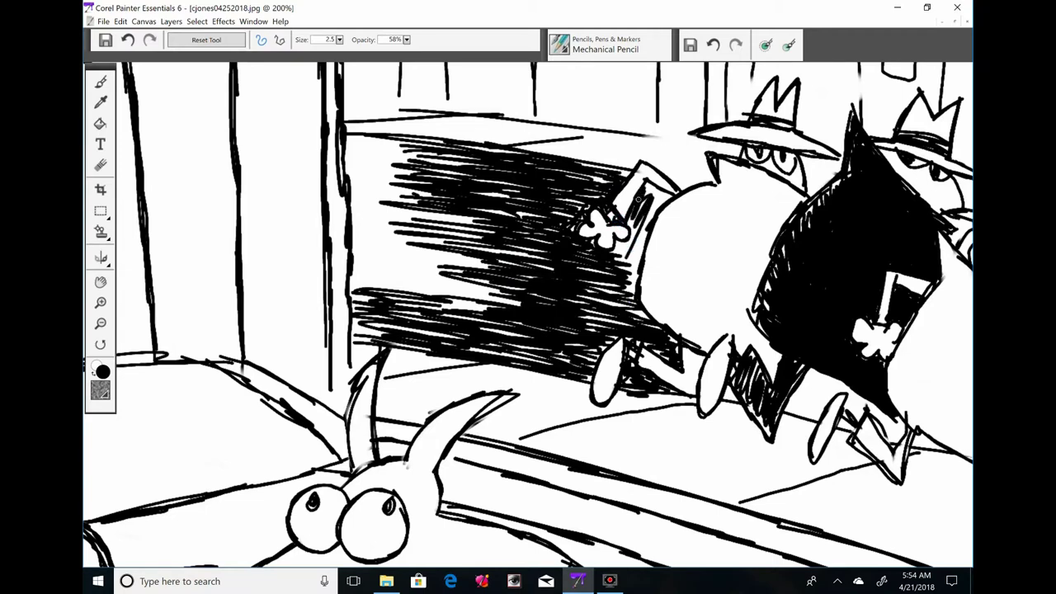
{"action": "mouse_move", "coordinate": [624, 223]}
{"action": "left_mouse_down"}
{"action": "mouse_move", "coordinate": [649, 237]}
{"action": "mouse_move", "coordinate": [547, 263]}
{"action": "mouse_move", "coordinate": [562, 303]}
{"action": "mouse_move", "coordinate": [439, 110]}
{"action": "mouse_move", "coordinate": [684, 171]}
{"action": "left_mouse_up"}
Add black hatching to the street ahead of the front runner
{"action": "mouse_move", "coordinate": [962, 469]}
{"action": "left_mouse_down"}
{"action": "mouse_move", "coordinate": [631, 366]}
{"action": "mouse_move", "coordinate": [460, 382]}
{"action": "left_mouse_up"}
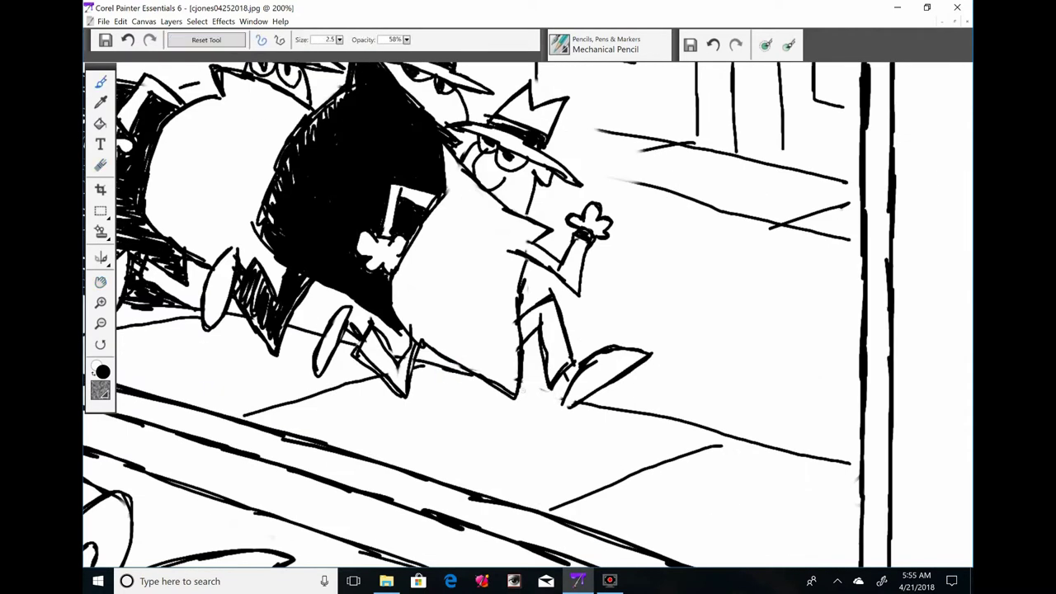
{"action": "mouse_move", "coordinate": [605, 178]}
{"action": "left_mouse_down"}
{"action": "mouse_move", "coordinate": [626, 264]}
{"action": "mouse_move", "coordinate": [594, 347]}
{"action": "mouse_move", "coordinate": [541, 367]}
{"action": "mouse_move", "coordinate": [640, 213]}
{"action": "mouse_move", "coordinate": [591, 400]}
{"action": "mouse_move", "coordinate": [668, 347]}
{"action": "left_mouse_up"}
{"action": "mouse_move", "coordinate": [710, 247]}
{"action": "left_mouse_down"}
{"action": "mouse_move", "coordinate": [743, 363]}
{"action": "mouse_move", "coordinate": [627, 412]}
{"action": "mouse_move", "coordinate": [720, 235]}
{"action": "mouse_move", "coordinate": [452, 165]}
{"action": "mouse_move", "coordinate": [585, 272]}
{"action": "mouse_move", "coordinate": [396, 363]}
{"action": "mouse_move", "coordinate": [588, 404]}
{"action": "mouse_move", "coordinate": [445, 317]}
{"action": "mouse_move", "coordinate": [459, 236]}
{"action": "mouse_move", "coordinate": [536, 210]}
{"action": "mouse_move", "coordinate": [557, 238]}
{"action": "mouse_move", "coordinate": [575, 355]}
{"action": "mouse_move", "coordinate": [189, 90]}
{"action": "mouse_move", "coordinate": [449, 150]}
{"action": "left_mouse_up"}
{"action": "mouse_move", "coordinate": [433, 132]}
{"action": "left_mouse_down"}
{"action": "mouse_move", "coordinate": [577, 146]}
{"action": "mouse_move", "coordinate": [462, 321]}
{"action": "mouse_move", "coordinate": [452, 263]}
{"action": "mouse_move", "coordinate": [456, 280]}
{"action": "mouse_move", "coordinate": [462, 239]}
{"action": "mouse_move", "coordinate": [490, 252]}
{"action": "left_mouse_up"}
Erase the window beside the first building's door and redraw it as a grid of small panes
{"action": "key", "text": "ctrl+0"}
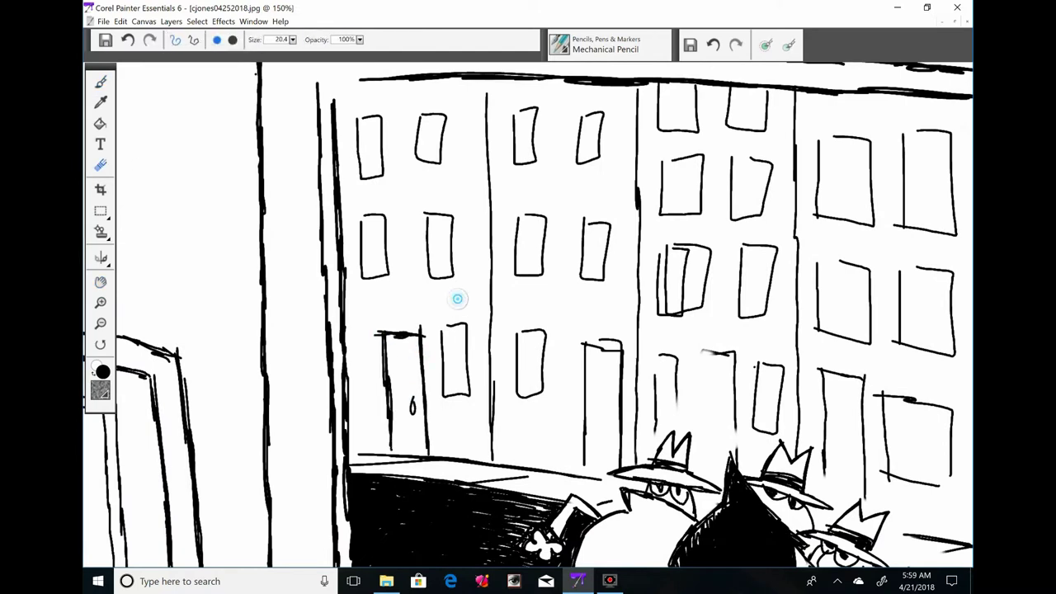
{"action": "left_click_drag", "start_coordinate": [457, 299], "coordinate": [456, 388]}
{"action": "key", "text": "b"}
{"action": "left_click_drag", "start_coordinate": [445, 347], "coordinate": [477, 388]}
Erase the first building's upper windows and outline two new slanted windows on its middle floor
{"action": "key", "text": "e"}
{"action": "mouse_move", "coordinate": [371, 132]}
{"action": "left_mouse_down"}
{"action": "mouse_move", "coordinate": [427, 122]}
{"action": "mouse_move", "coordinate": [441, 264]}
{"action": "left_mouse_up"}
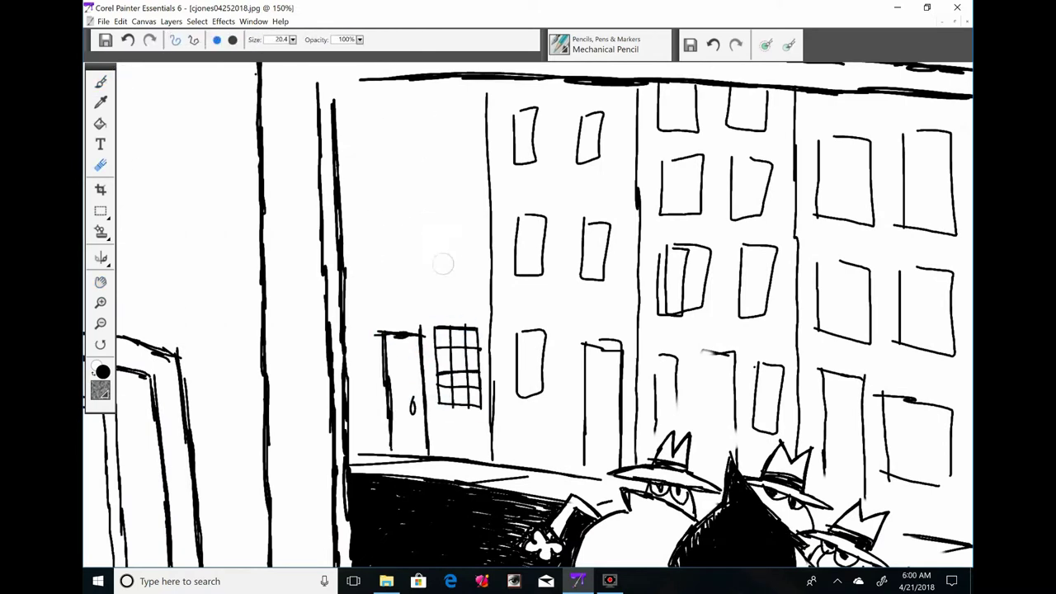
{"action": "key", "text": "b"}
{"action": "left_click_drag", "start_coordinate": [351, 227], "coordinate": [405, 293]}
{"action": "left_click_drag", "start_coordinate": [425, 219], "coordinate": [474, 293]}
Add a grid of panes and a thick centre bar to both middle-floor windows of the first building
{"action": "left_click_drag", "start_coordinate": [420, 254], "coordinate": [352, 244]}
{"action": "left_click_drag", "start_coordinate": [421, 236], "coordinate": [471, 234]}
{"action": "left_click_drag", "start_coordinate": [440, 218], "coordinate": [442, 290]}
{"action": "left_click_drag", "start_coordinate": [456, 218], "coordinate": [459, 290]}
{"action": "left_click_drag", "start_coordinate": [425, 272], "coordinate": [474, 272]}
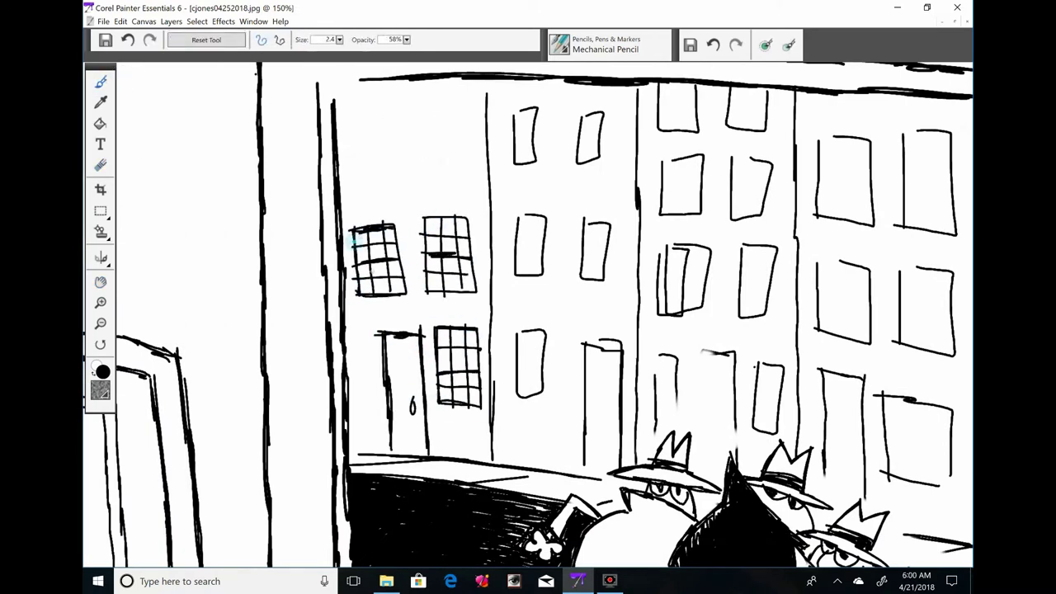
{"action": "left_click_drag", "start_coordinate": [355, 261], "coordinate": [404, 257]}
{"action": "left_click_drag", "start_coordinate": [425, 272], "coordinate": [473, 273]}
Draw two slanted windows with pane bars on the first building's top floor
{"action": "left_click_drag", "start_coordinate": [351, 119], "coordinate": [396, 194]}
{"action": "left_click_drag", "start_coordinate": [355, 157], "coordinate": [389, 162]}
{"action": "mouse_move", "coordinate": [418, 112]}
{"action": "left_mouse_down"}
{"action": "mouse_move", "coordinate": [471, 188]}
{"action": "mouse_move", "coordinate": [441, 188]}
{"action": "left_mouse_up"}
Thicken the line between the first two buildings, and redraw the second building's ground-floor door with a knob and its window with panes
{"action": "left_click_drag", "start_coordinate": [488, 81], "coordinate": [494, 421]}
{"action": "mouse_move", "coordinate": [577, 371]}
{"action": "left_mouse_down"}
{"action": "mouse_move", "coordinate": [449, 312]}
{"action": "mouse_move", "coordinate": [467, 392]}
{"action": "left_mouse_up"}
{"action": "key", "text": "e"}
{"action": "key", "text": "b"}
{"action": "left_click_drag", "start_coordinate": [413, 344], "coordinate": [459, 346]}
{"action": "mouse_move", "coordinate": [445, 302]}
{"action": "left_mouse_down"}
{"action": "mouse_move", "coordinate": [447, 342]}
{"action": "mouse_move", "coordinate": [465, 364]}
{"action": "left_mouse_up"}
Erase the second building's upper windows and outline two new windows on its middle floor
{"action": "key", "text": "e"}
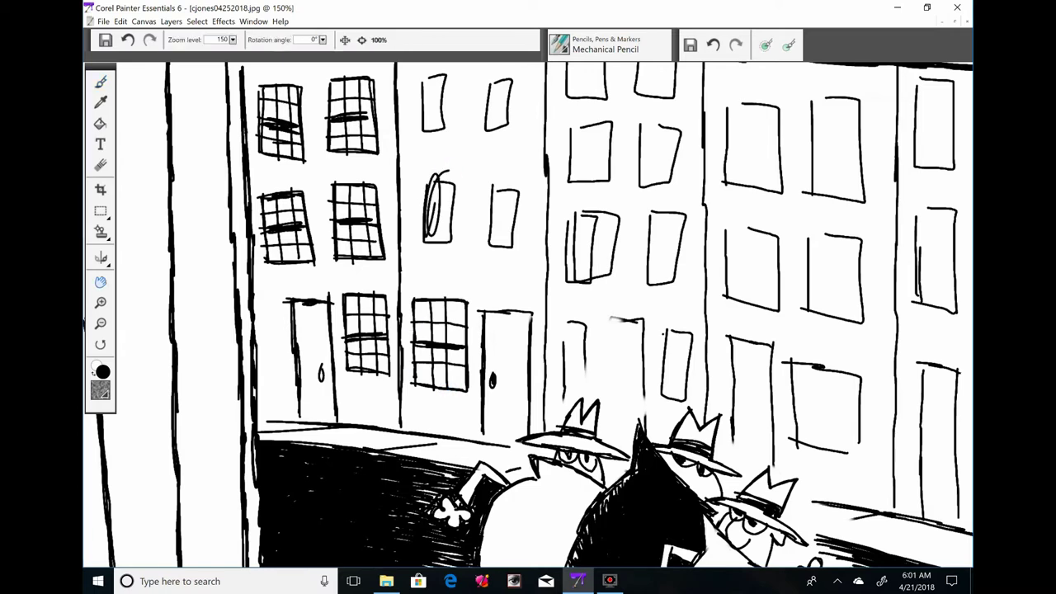
{"action": "left_click_drag", "start_coordinate": [462, 248], "coordinate": [412, 287]}
{"action": "mouse_move", "coordinate": [388, 216]}
{"action": "left_mouse_down"}
{"action": "mouse_move", "coordinate": [386, 283]}
{"action": "mouse_move", "coordinate": [385, 213]}
{"action": "left_mouse_up"}
{"action": "left_click_drag", "start_coordinate": [454, 222], "coordinate": [455, 285]}
{"action": "left_click_drag", "start_coordinate": [449, 117], "coordinate": [445, 196]}
{"action": "key", "text": "b"}
{"action": "left_click_drag", "start_coordinate": [368, 225], "coordinate": [413, 300]}
{"action": "left_click_drag", "start_coordinate": [430, 229], "coordinate": [487, 302]}
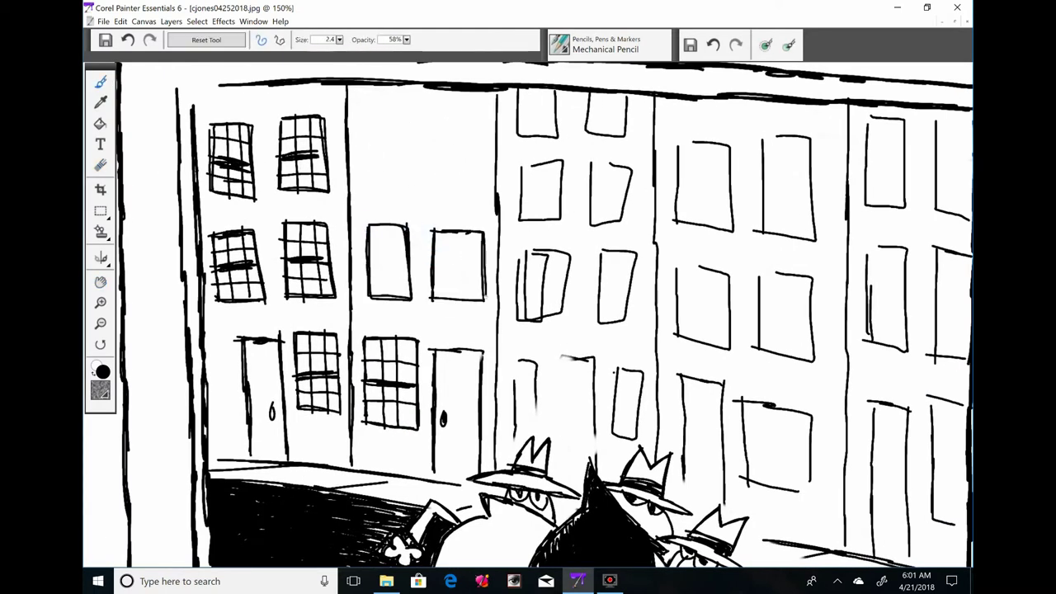
Add pane bars to the second building's middle-floor windows
{"action": "left_click_drag", "start_coordinate": [370, 262], "coordinate": [408, 262]}
{"action": "mouse_move", "coordinate": [434, 264]}
{"action": "left_mouse_down"}
{"action": "mouse_move", "coordinate": [482, 264]}
{"action": "mouse_move", "coordinate": [465, 300]}
{"action": "left_mouse_up"}
{"action": "left_click_drag", "start_coordinate": [434, 246], "coordinate": [485, 246]}
Draw two windows with grids of panes on the second building's top floor
{"action": "left_click_drag", "start_coordinate": [366, 115], "coordinate": [408, 195]}
{"action": "left_click_drag", "start_coordinate": [363, 280], "coordinate": [413, 280]}
{"action": "left_click_drag", "start_coordinate": [386, 112], "coordinate": [388, 190]}
{"action": "mouse_move", "coordinate": [428, 117]}
{"action": "left_mouse_down"}
{"action": "mouse_move", "coordinate": [429, 178]}
{"action": "mouse_move", "coordinate": [479, 200]}
{"action": "left_mouse_up"}
{"action": "mouse_move", "coordinate": [446, 188]}
{"action": "left_mouse_down"}
{"action": "mouse_move", "coordinate": [446, 119]}
{"action": "mouse_move", "coordinate": [477, 139]}
{"action": "left_mouse_up"}
{"action": "left_click_drag", "start_coordinate": [462, 120], "coordinate": [462, 198]}
{"action": "left_click_drag", "start_coordinate": [429, 178], "coordinate": [476, 178]}
{"action": "left_click_drag", "start_coordinate": [477, 202], "coordinate": [476, 130]}
Erase the third building's ground-floor door and windows, darken its edge line and outline a new window there
{"action": "left_click_drag", "start_coordinate": [598, 341], "coordinate": [510, 291]}
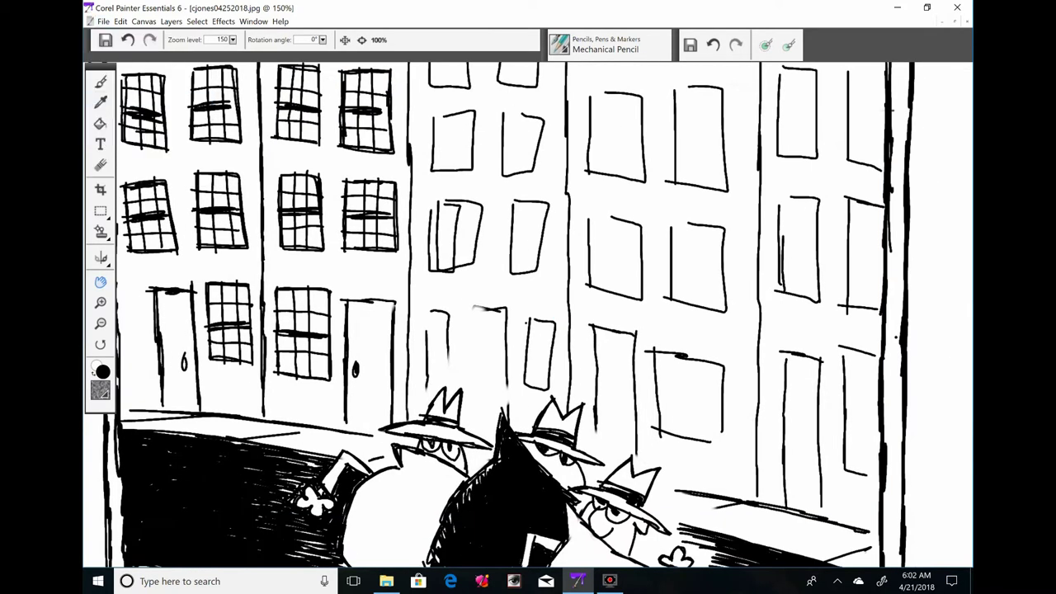
{"action": "key", "text": "e"}
{"action": "left_click_drag", "start_coordinate": [437, 313], "coordinate": [503, 388]}
{"action": "left_click_drag", "start_coordinate": [536, 322], "coordinate": [545, 388]}
{"action": "left_click_drag", "start_coordinate": [429, 264], "coordinate": [470, 281]}
{"action": "key", "text": "b"}
{"action": "left_click_drag", "start_coordinate": [409, 164], "coordinate": [421, 373]}
{"action": "left_click_drag", "start_coordinate": [418, 297], "coordinate": [469, 376]}
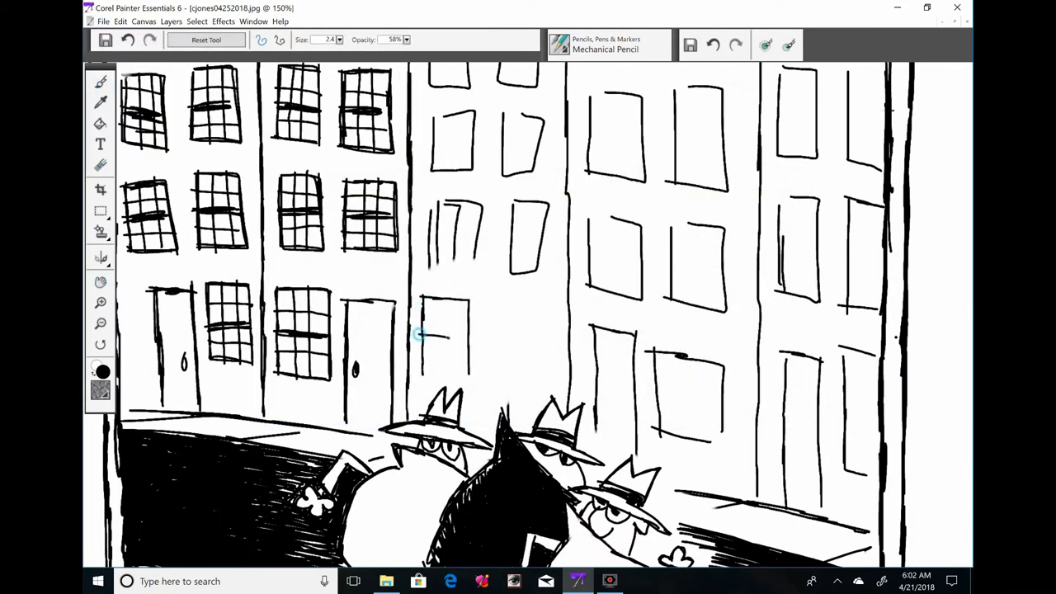
Draw a door with a knob and a narrow window on the third building's ground floor, and add panes to both windows
{"action": "left_click_drag", "start_coordinate": [416, 328], "coordinate": [466, 330]}
{"action": "mouse_move", "coordinate": [482, 302]}
{"action": "left_mouse_down"}
{"action": "mouse_move", "coordinate": [483, 403]}
{"action": "mouse_move", "coordinate": [516, 401]}
{"action": "left_mouse_up"}
{"action": "left_click_drag", "start_coordinate": [527, 302], "coordinate": [528, 360]}
{"action": "left_click_drag", "start_coordinate": [421, 353], "coordinate": [466, 354]}
{"action": "mouse_move", "coordinate": [524, 302]}
{"action": "left_mouse_down"}
{"action": "mouse_move", "coordinate": [560, 385]}
{"action": "mouse_move", "coordinate": [534, 376]}
{"action": "left_mouse_up"}
{"action": "left_click_drag", "start_coordinate": [546, 302], "coordinate": [546, 376]}
{"action": "left_click_drag", "start_coordinate": [526, 317], "coordinate": [560, 317]}
{"action": "left_click_drag", "start_coordinate": [526, 344], "coordinate": [561, 344]}
{"action": "mouse_move", "coordinate": [526, 367]}
{"action": "left_mouse_down"}
{"action": "mouse_move", "coordinate": [561, 366]}
{"action": "mouse_move", "coordinate": [493, 452]}
{"action": "left_mouse_up"}
Replace the two windows above the third building's door with one wide window divided into a grid of panes
{"action": "key", "text": "e"}
{"action": "left_click_drag", "start_coordinate": [420, 285], "coordinate": [449, 346]}
{"action": "left_click_drag", "start_coordinate": [499, 288], "coordinate": [516, 346]}
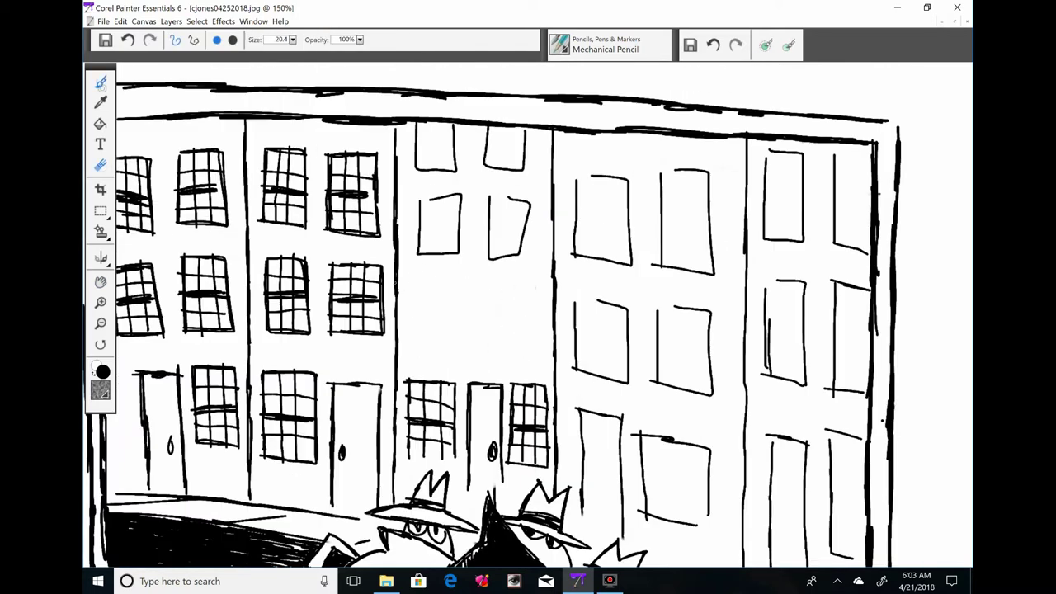
{"action": "key", "text": "b"}
{"action": "left_click_drag", "start_coordinate": [413, 278], "coordinate": [537, 287]}
{"action": "left_click_drag", "start_coordinate": [412, 278], "coordinate": [412, 361]}
{"action": "left_click_drag", "start_coordinate": [412, 361], "coordinate": [538, 363]}
{"action": "left_click_drag", "start_coordinate": [536, 287], "coordinate": [538, 363]}
{"action": "left_click_drag", "start_coordinate": [438, 278], "coordinate": [438, 359]}
{"action": "left_click_drag", "start_coordinate": [465, 275], "coordinate": [465, 359]}
{"action": "left_click_drag", "start_coordinate": [415, 330], "coordinate": [539, 338]}
Erase the third building's remaining upper windows and outline two new windows above the wide one
{"action": "key", "text": "e"}
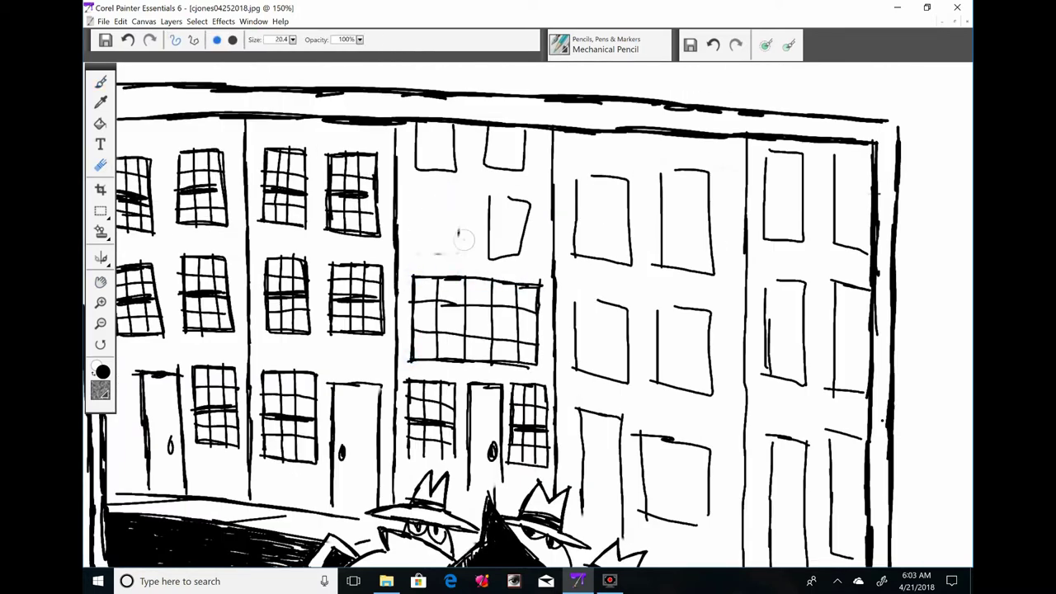
{"action": "mouse_move", "coordinate": [417, 124]}
{"action": "left_mouse_down"}
{"action": "mouse_move", "coordinate": [520, 177]}
{"action": "mouse_move", "coordinate": [528, 260]}
{"action": "left_mouse_up"}
{"action": "key", "text": "b"}
{"action": "left_click_drag", "start_coordinate": [410, 178], "coordinate": [463, 249]}
{"action": "left_click_drag", "start_coordinate": [483, 179], "coordinate": [532, 261]}
{"action": "left_click_drag", "start_coordinate": [485, 201], "coordinate": [485, 248]}
{"action": "left_click_drag", "start_coordinate": [406, 183], "coordinate": [461, 252]}
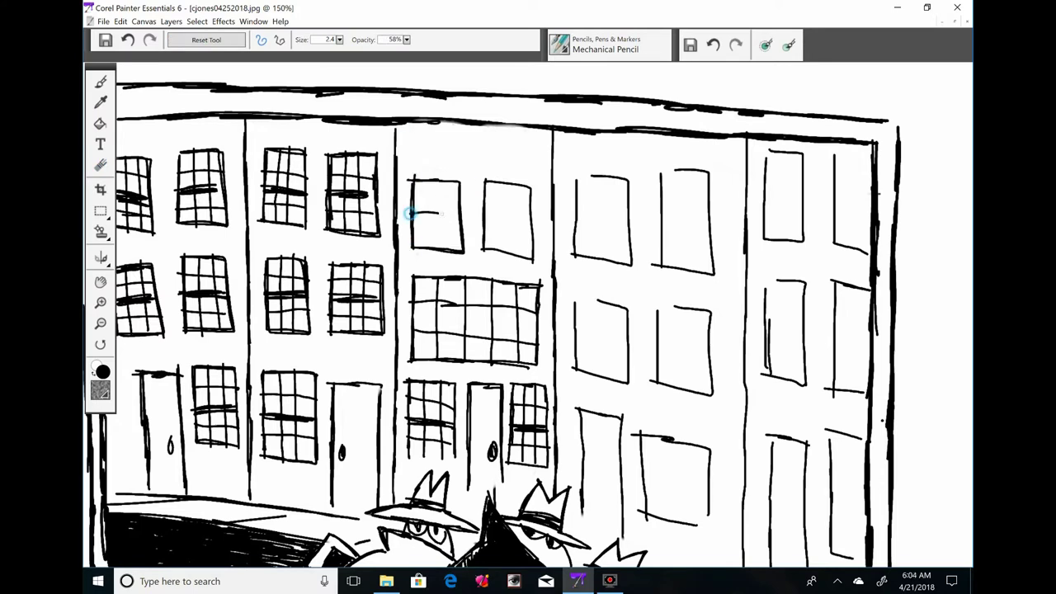
Add pane bars to the third building's upper windows, including the cut-off pair at the top, and save the drawing
{"action": "left_click_drag", "start_coordinate": [404, 215], "coordinate": [459, 216]}
{"action": "left_click_drag", "start_coordinate": [475, 213], "coordinate": [528, 223]}
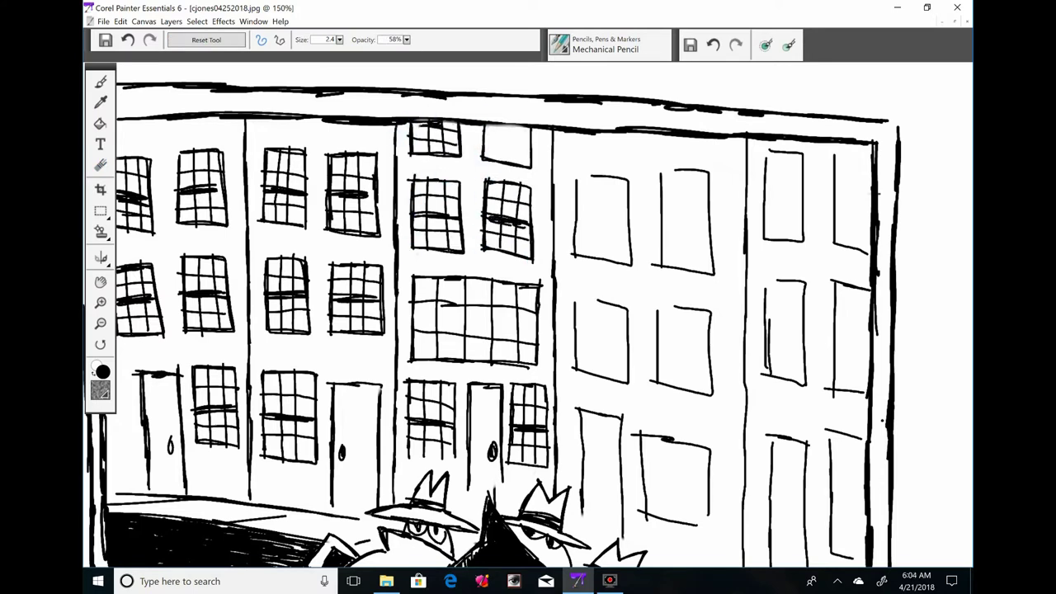
{"action": "key", "text": "ctrl+s"}
{"action": "key", "text": "Return"}
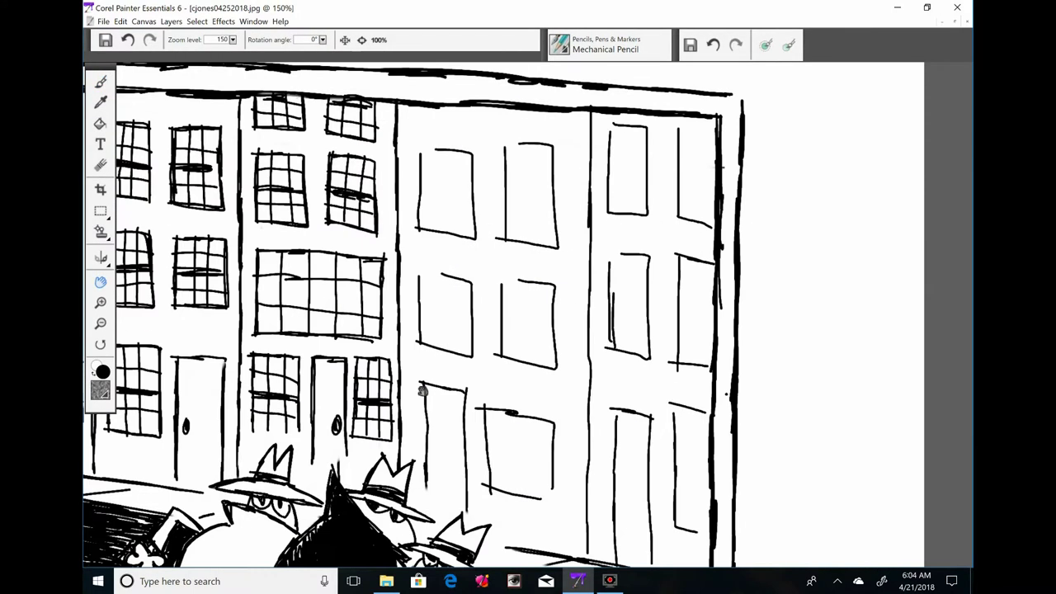
Add a knob to the fourth building's door and replace the ground-floor window beside it with a larger frame
{"action": "key", "text": "b"}
{"action": "left_click_drag", "start_coordinate": [452, 458], "coordinate": [455, 478]}
{"action": "key", "text": "e"}
{"action": "left_click_drag", "start_coordinate": [495, 412], "coordinate": [545, 483]}
{"action": "key", "text": "b"}
{"action": "left_click_drag", "start_coordinate": [571, 413], "coordinate": [572, 525]}
{"action": "left_click_drag", "start_coordinate": [483, 505], "coordinate": [569, 528]}
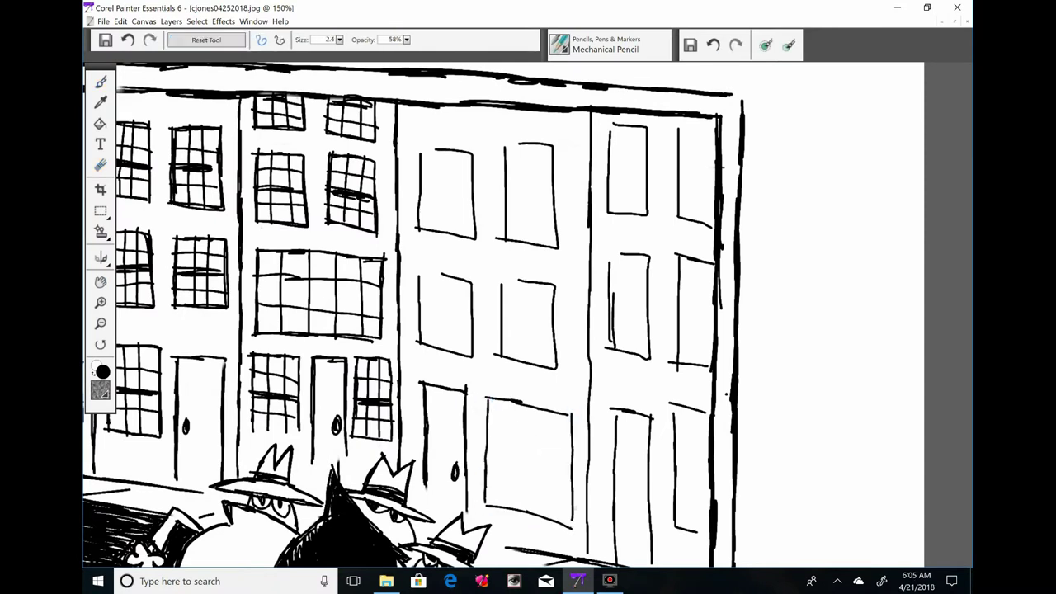
Divide the fourth building's large ground-floor window into panes with a thick centre bar
{"action": "left_click_drag", "start_coordinate": [486, 396], "coordinate": [569, 413]}
{"action": "left_click_drag", "start_coordinate": [485, 399], "coordinate": [485, 505]}
{"action": "left_click_drag", "start_coordinate": [487, 449], "coordinate": [570, 466]}
{"action": "left_click_drag", "start_coordinate": [516, 402], "coordinate": [518, 521]}
{"action": "left_click_drag", "start_coordinate": [487, 456], "coordinate": [569, 474]}
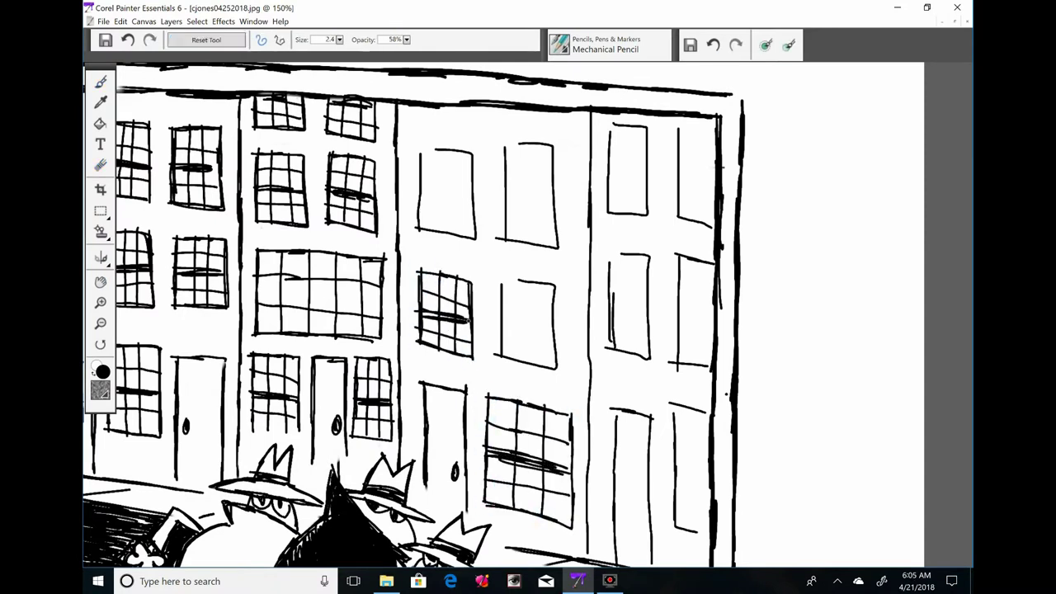
Replace the fourth building's middle-floor window above the large ground-floor one with a new frame divided into panes with a thick centre bar
{"action": "key", "text": "e"}
{"action": "left_click_drag", "start_coordinate": [556, 278], "coordinate": [509, 366]}
{"action": "key", "text": "b"}
{"action": "left_click_drag", "start_coordinate": [498, 284], "coordinate": [496, 371]}
{"action": "left_click_drag", "start_coordinate": [496, 372], "coordinate": [571, 381]}
{"action": "left_click_drag", "start_coordinate": [493, 323], "coordinate": [571, 340]}
{"action": "left_click_drag", "start_coordinate": [499, 283], "coordinate": [567, 293]}
{"action": "left_click_drag", "start_coordinate": [569, 322], "coordinate": [571, 370]}
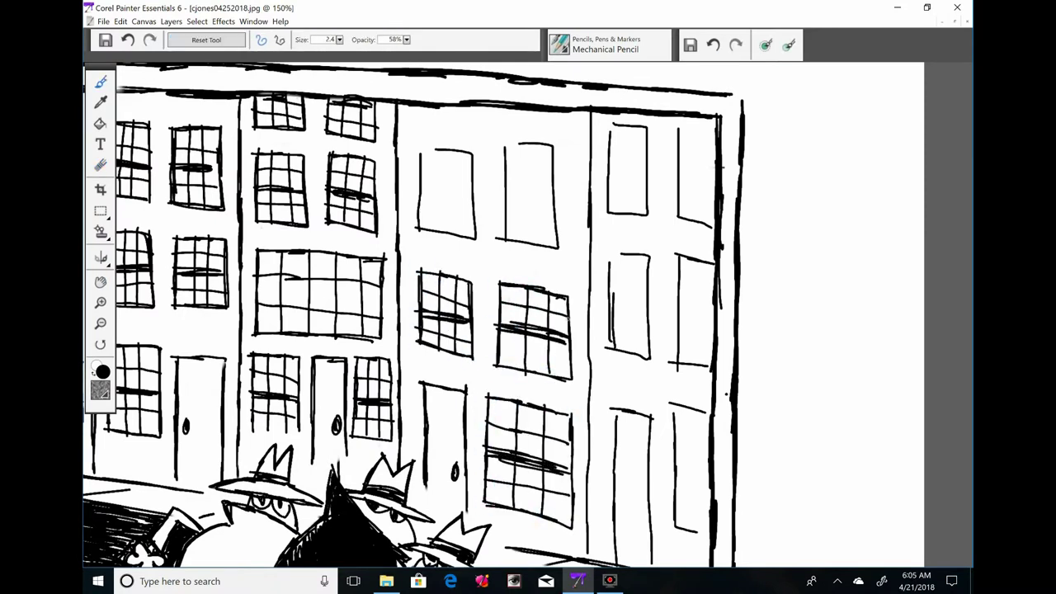
Erase the fourth building's upper windows, outline two new ones, and add cut-off paned windows above them at the frame's edge
{"action": "key", "text": "e"}
{"action": "mouse_move", "coordinate": [433, 142]}
{"action": "left_mouse_down"}
{"action": "mouse_move", "coordinate": [407, 193]}
{"action": "mouse_move", "coordinate": [525, 288]}
{"action": "mouse_move", "coordinate": [511, 247]}
{"action": "left_mouse_up"}
{"action": "key", "text": "b"}
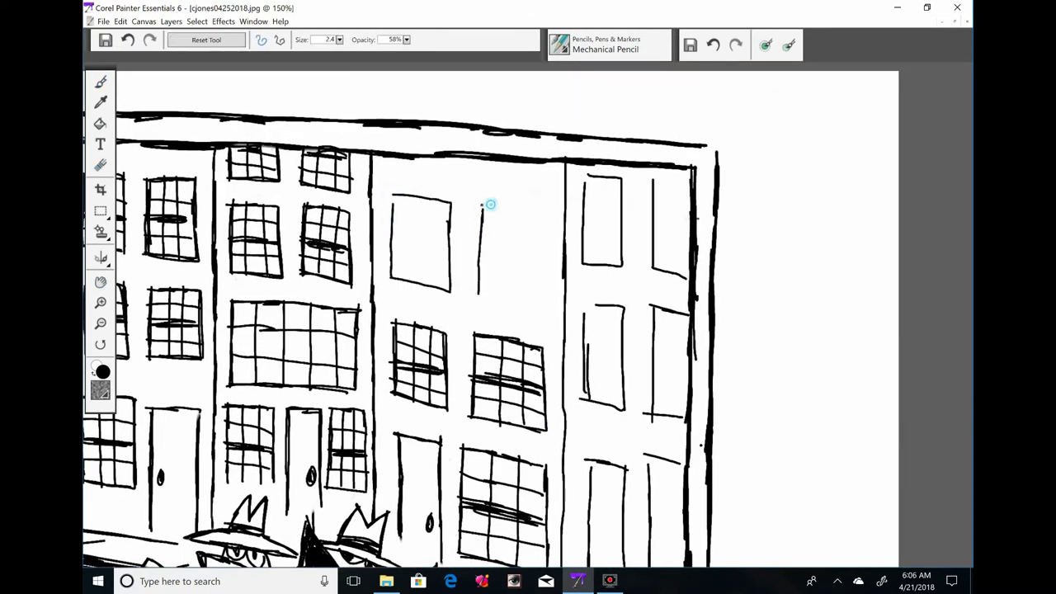
{"action": "left_click_drag", "start_coordinate": [481, 206], "coordinate": [544, 216]}
{"action": "left_click_drag", "start_coordinate": [544, 216], "coordinate": [542, 308]}
{"action": "left_click_drag", "start_coordinate": [477, 294], "coordinate": [542, 308]}
{"action": "left_click_drag", "start_coordinate": [389, 172], "coordinate": [447, 175]}
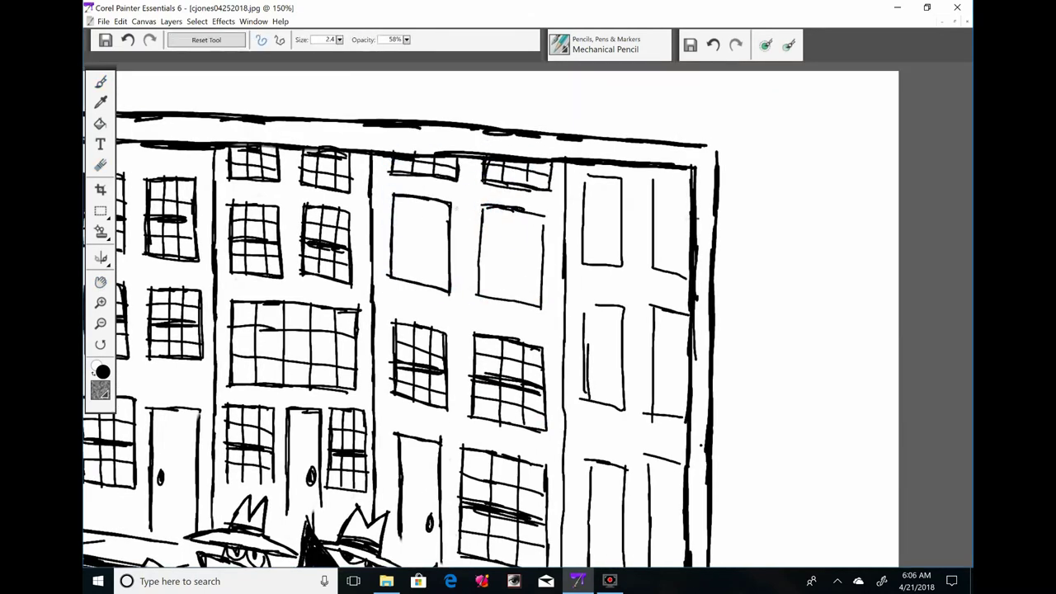
Divide the fourth building's two upper windows into panes with vertical, horizontal and thick centre bars
{"action": "left_click_drag", "start_coordinate": [473, 247], "coordinate": [546, 261]}
{"action": "left_click_drag", "start_coordinate": [410, 196], "coordinate": [407, 288]}
{"action": "left_click_drag", "start_coordinate": [500, 208], "coordinate": [498, 299]}
{"action": "left_click_drag", "start_coordinate": [388, 216], "coordinate": [449, 221]}
{"action": "left_click_drag", "start_coordinate": [480, 277], "coordinate": [541, 286]}
{"action": "left_click_drag", "start_coordinate": [482, 227], "coordinate": [543, 236]}
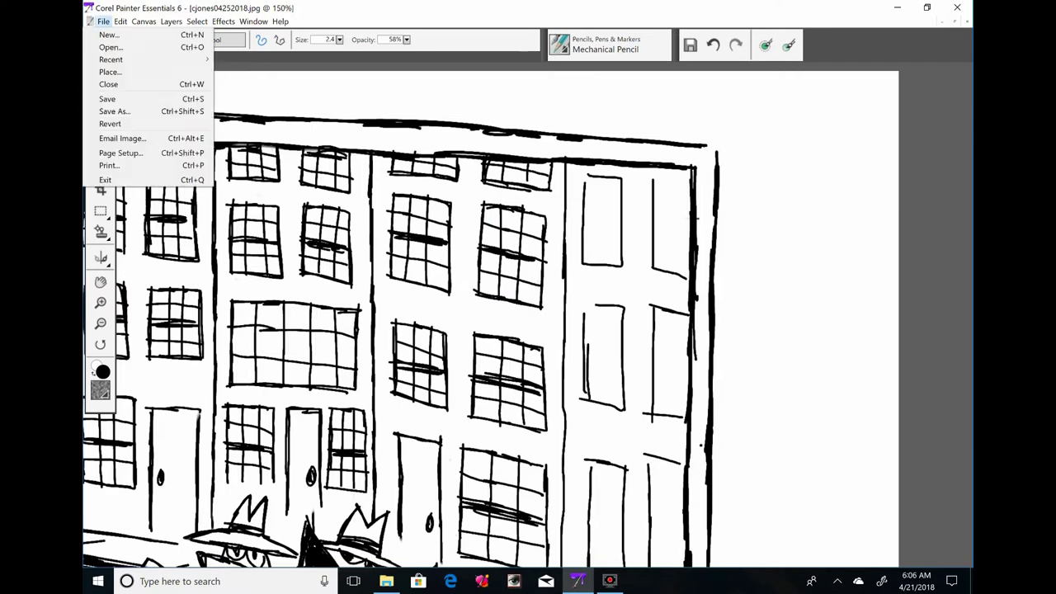
Erase the fifth building's ground-floor outlines and draw a new door with a small paned window and a knob
{"action": "key", "text": "space"}
{"action": "left_click_drag", "start_coordinate": [654, 349], "coordinate": [451, 239]}
{"action": "key", "text": "e"}
{"action": "left_click_drag", "start_coordinate": [386, 355], "coordinate": [454, 470]}
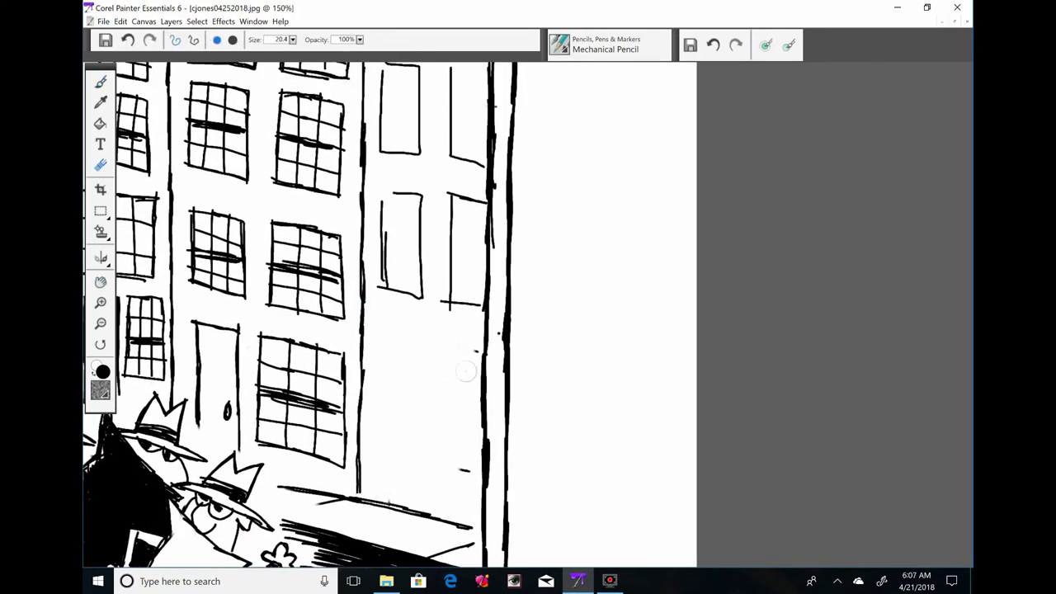
{"action": "key", "text": "b"}
{"action": "mouse_move", "coordinate": [377, 334]}
{"action": "left_mouse_down"}
{"action": "mouse_move", "coordinate": [377, 500]}
{"action": "mouse_move", "coordinate": [439, 340]}
{"action": "left_mouse_up"}
{"action": "left_click_drag", "start_coordinate": [438, 341], "coordinate": [438, 511]}
{"action": "left_click_drag", "start_coordinate": [388, 355], "coordinate": [388, 411]}
Draw a narrow paned window beside the fifth building's door and add pane bars to its upper windows
{"action": "left_click_drag", "start_coordinate": [389, 356], "coordinate": [480, 345]}
{"action": "left_click_drag", "start_coordinate": [451, 344], "coordinate": [449, 483]}
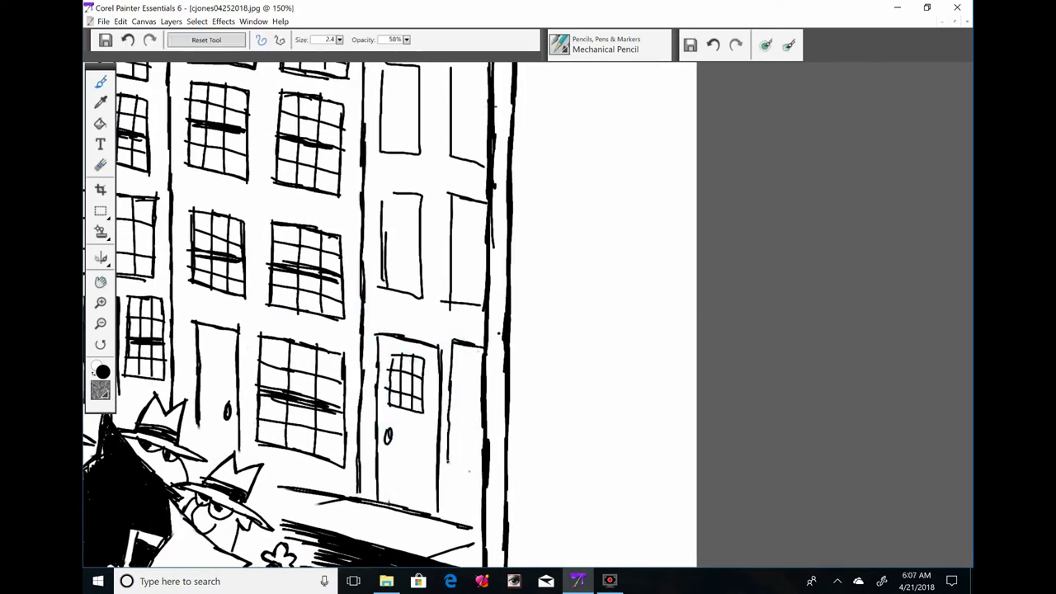
{"action": "left_click_drag", "start_coordinate": [482, 346], "coordinate": [485, 487]}
{"action": "left_click_drag", "start_coordinate": [449, 422], "coordinate": [483, 427]}
{"action": "left_click_drag", "start_coordinate": [461, 381], "coordinate": [486, 500]}
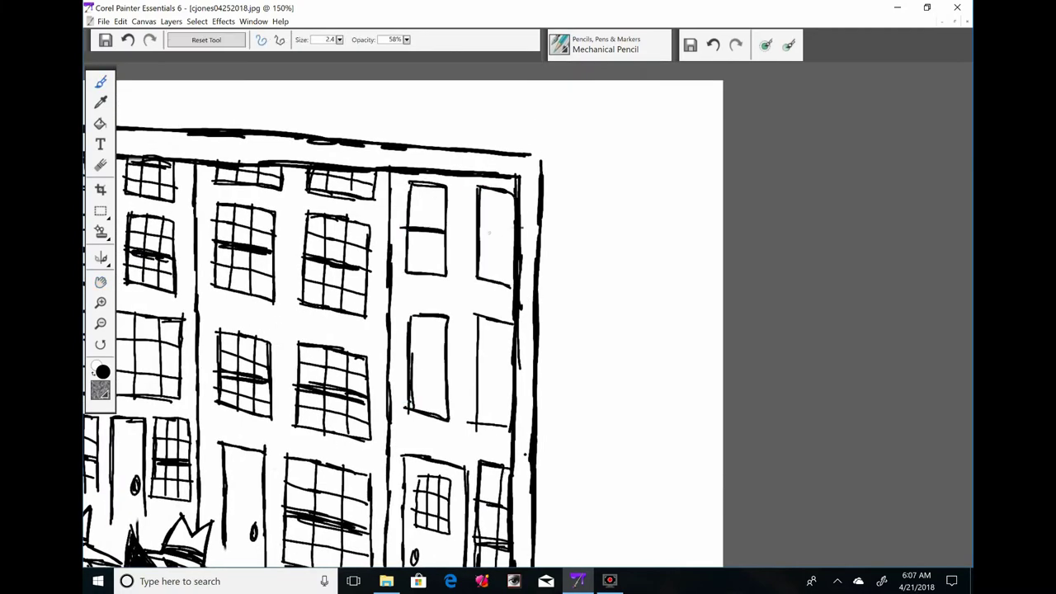
Examine the whole drawing, the row of buildings, the bedroom and the severed animal head
{"action": "left_click", "coordinate": [253, 21]}
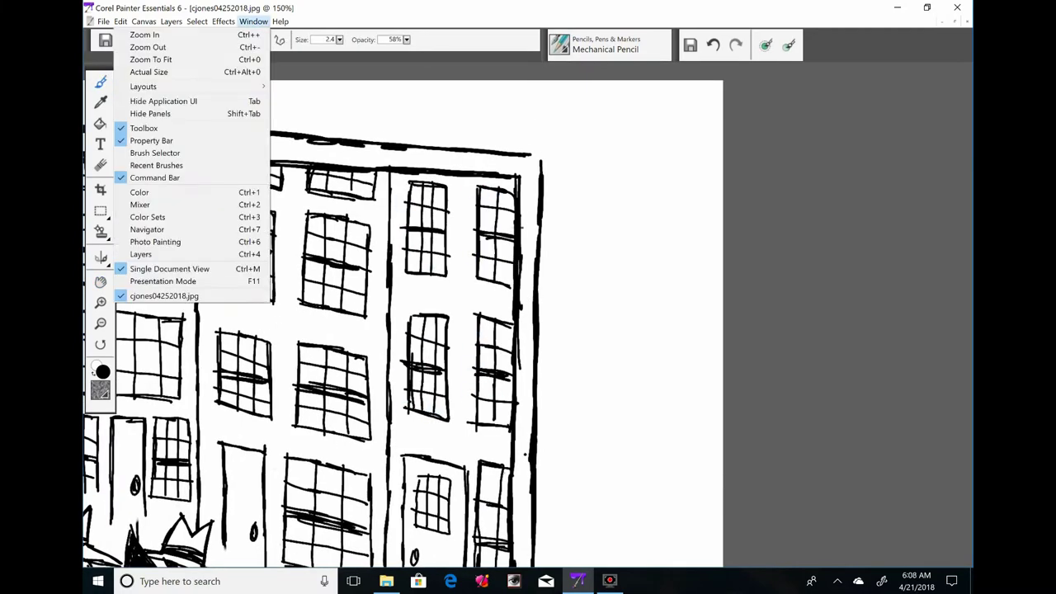
{"action": "left_click", "coordinate": [140, 57]}
{"action": "key", "text": "ctrl+0"}
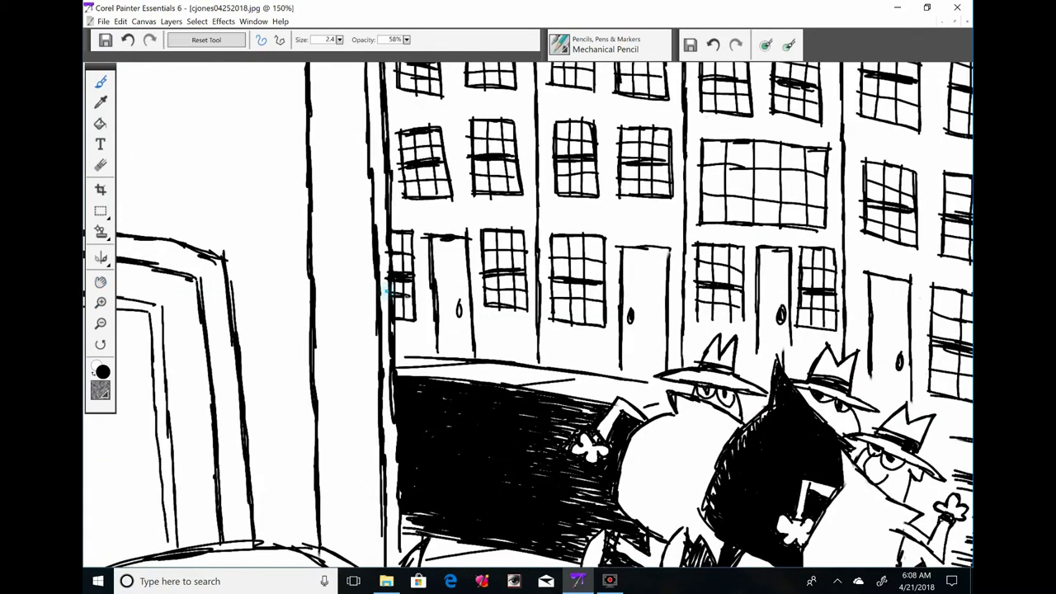
{"action": "left_click", "coordinate": [253, 21]}
{"action": "left_click", "coordinate": [140, 55]}
{"action": "key", "text": "ctrl+alt+0"}
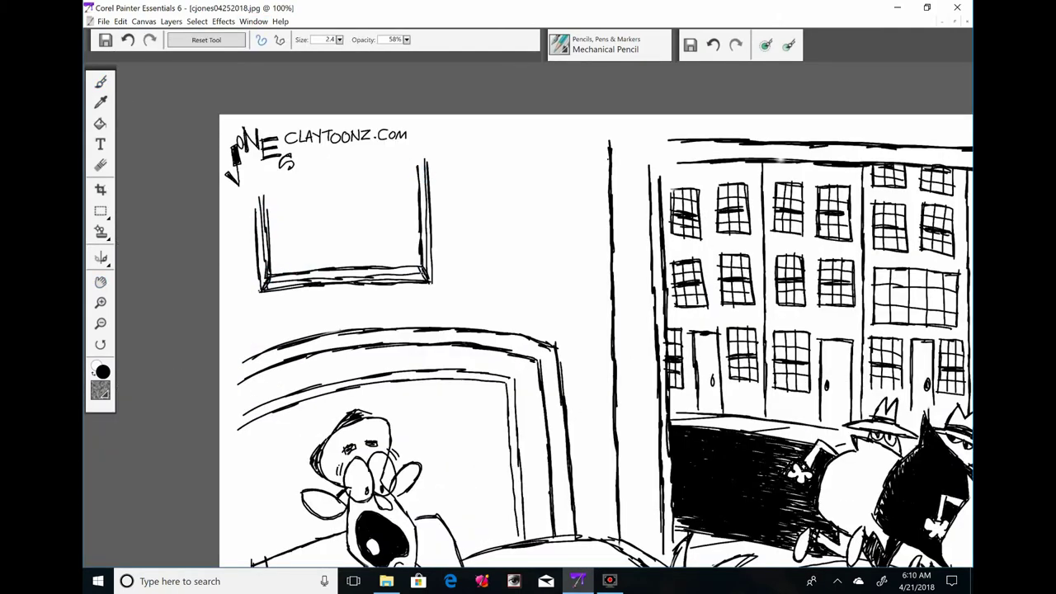
{"action": "left_click_drag", "start_coordinate": [965, 495], "coordinate": [400, 416]}
{"action": "left_click_drag", "start_coordinate": [441, 155], "coordinate": [368, 332]}
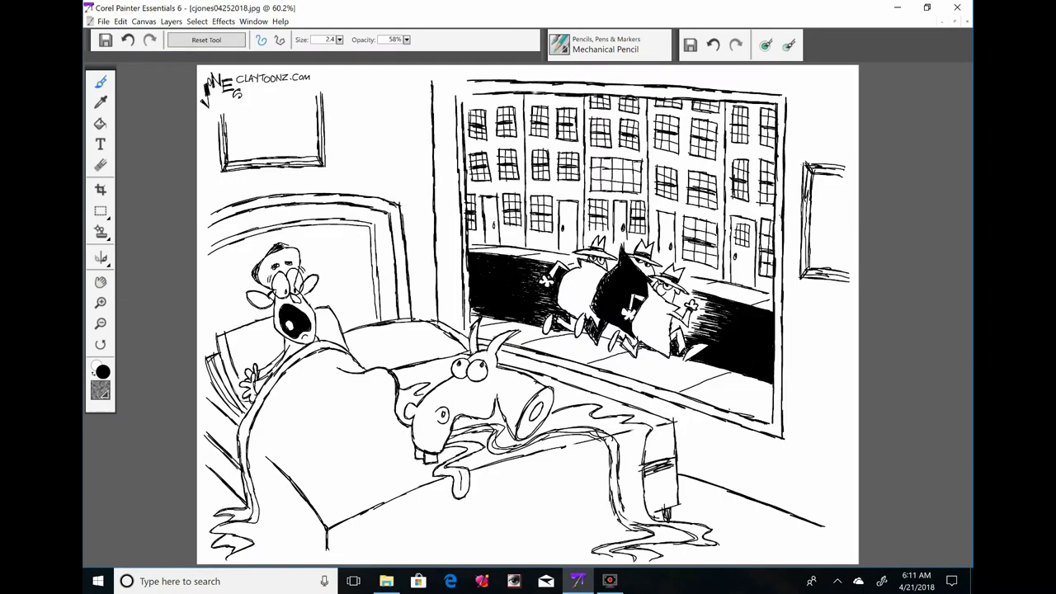
{"action": "key", "text": "ctrl+plus"}
{"action": "key", "text": "ctrl+plus"}
{"action": "key", "text": "ctrl+plus"}
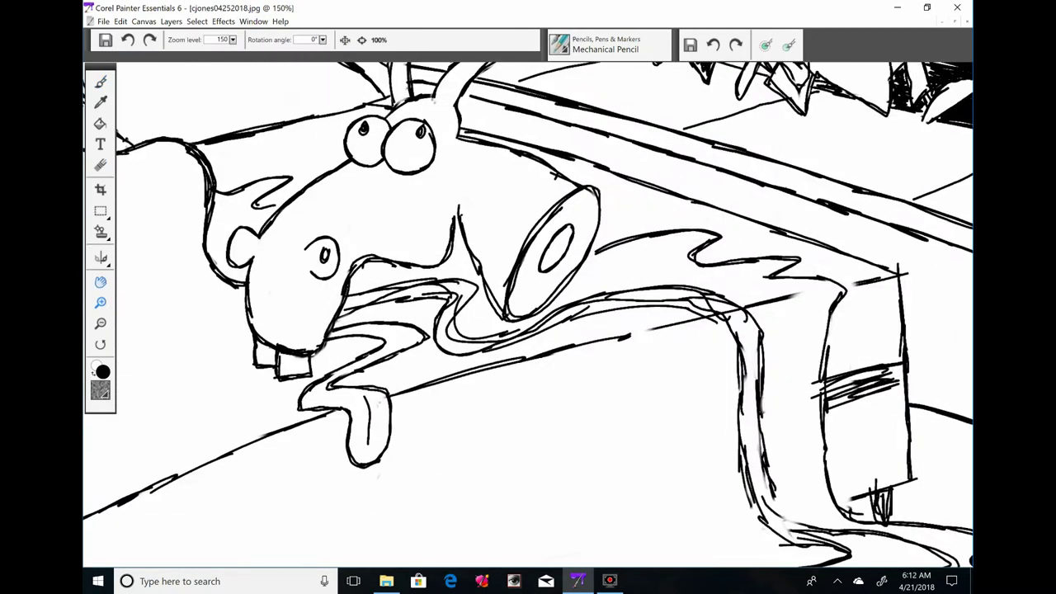
Redraw the animal head's two buck teeth larger and try a rounded blood puddle beside them on the blanket
{"action": "key", "text": "ctrl+z"}
{"action": "key", "text": "ctrl+z"}
{"action": "key", "text": "ctrl+z"}
{"action": "key", "text": "ctrl+z"}
{"action": "key", "text": "b"}
{"action": "mouse_move", "coordinate": [247, 318]}
{"action": "left_mouse_down"}
{"action": "mouse_move", "coordinate": [334, 379]}
{"action": "mouse_move", "coordinate": [296, 425]}
{"action": "left_mouse_up"}
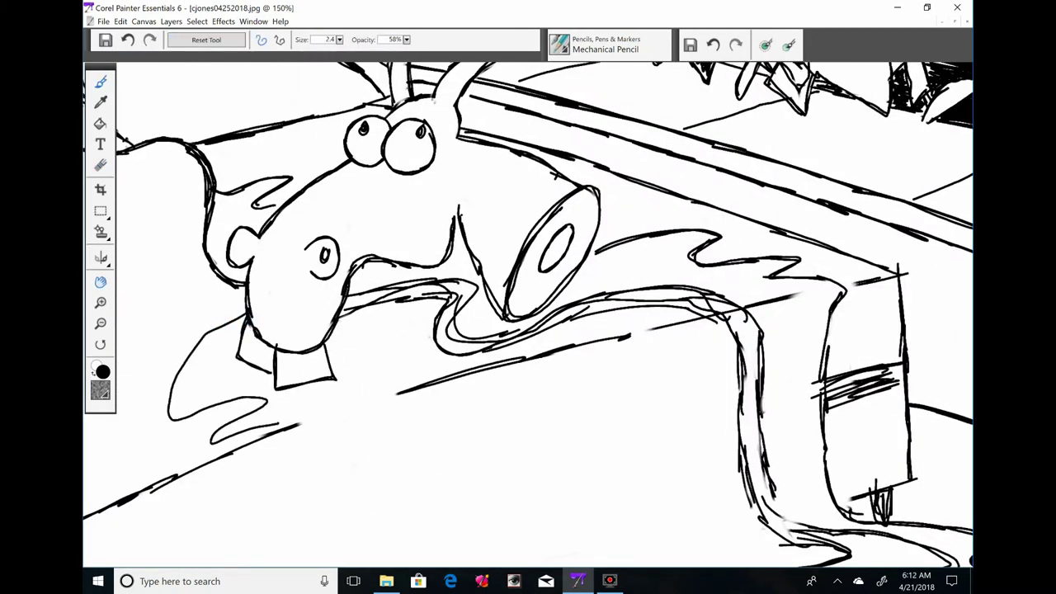
{"action": "left_click_drag", "start_coordinate": [528, 330], "coordinate": [672, 300]}
{"action": "key", "text": "ctrl+z"}
{"action": "key", "text": "ctrl+z"}
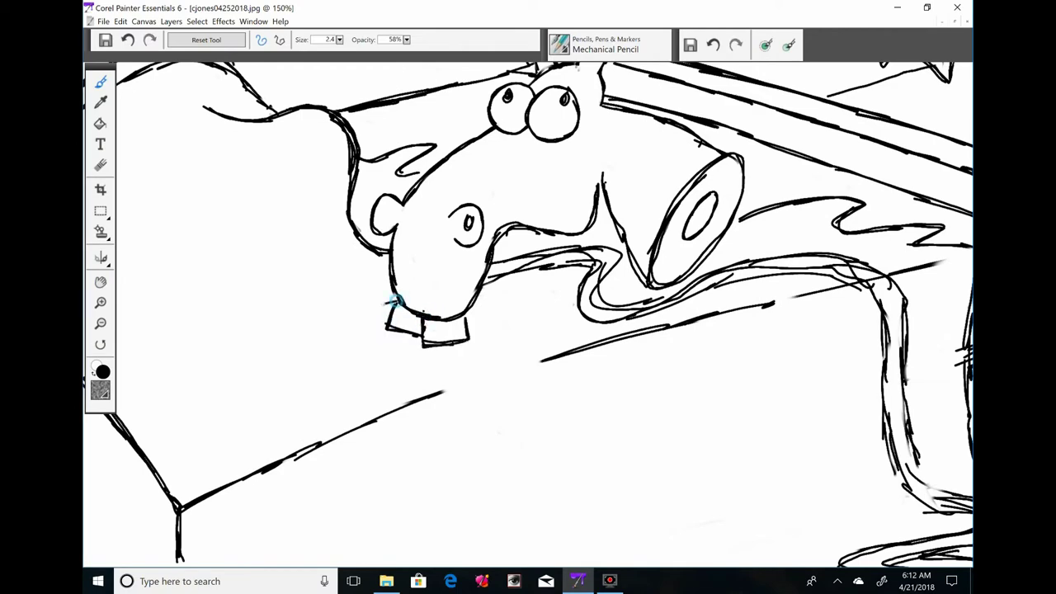
Draw a jagged blood puddle and a hanging drip over the bed's edge below the animal's teeth
{"action": "mouse_move", "coordinate": [395, 302]}
{"action": "left_mouse_down"}
{"action": "mouse_move", "coordinate": [429, 396]}
{"action": "mouse_move", "coordinate": [465, 378]}
{"action": "left_mouse_up"}
{"action": "key", "text": "n"}
{"action": "key", "text": "b"}
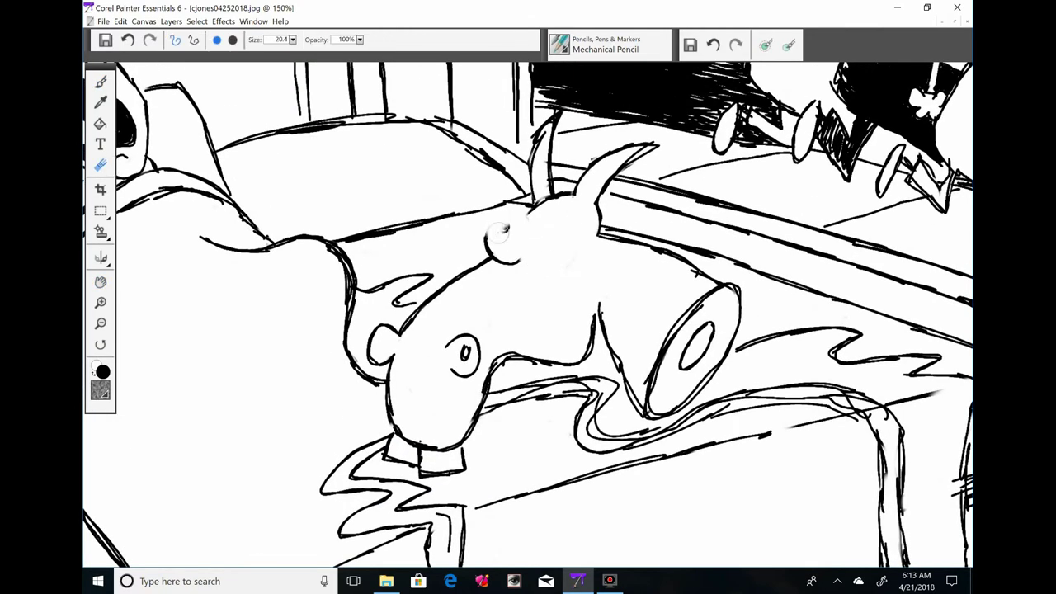
Replace the animal head's round eyes with larger, tilted oval eyes with dark pupils
{"action": "key", "text": "ctrl+z"}
{"action": "key", "text": "ctrl+y"}
{"action": "key", "text": "ctrl+z"}
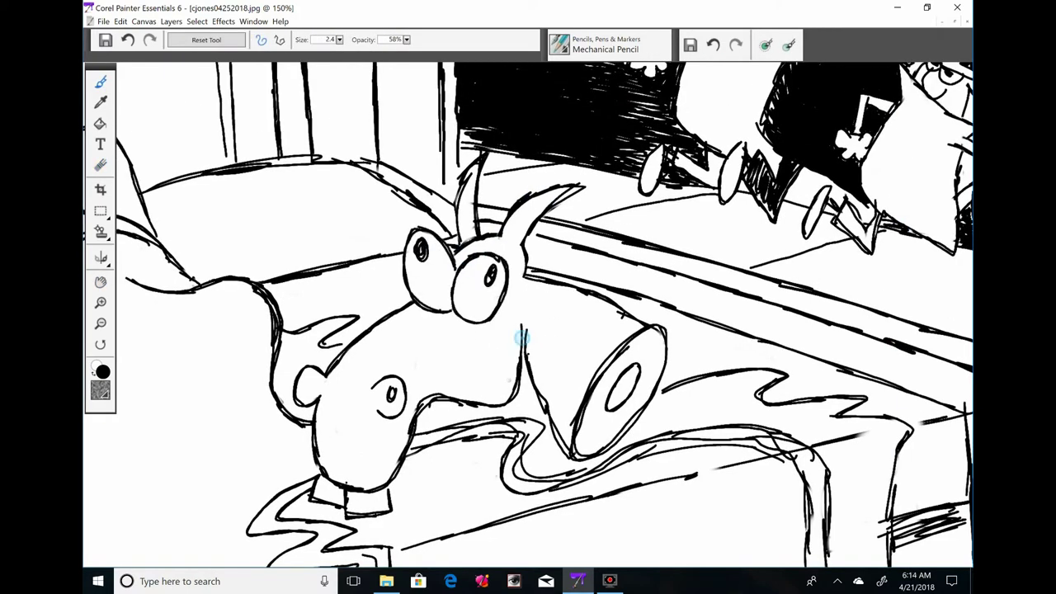
Erase the animal's snout, teeth and blood puddle and try a new muzzle with bulging nostrils and a curved mouth
{"action": "key", "text": "e"}
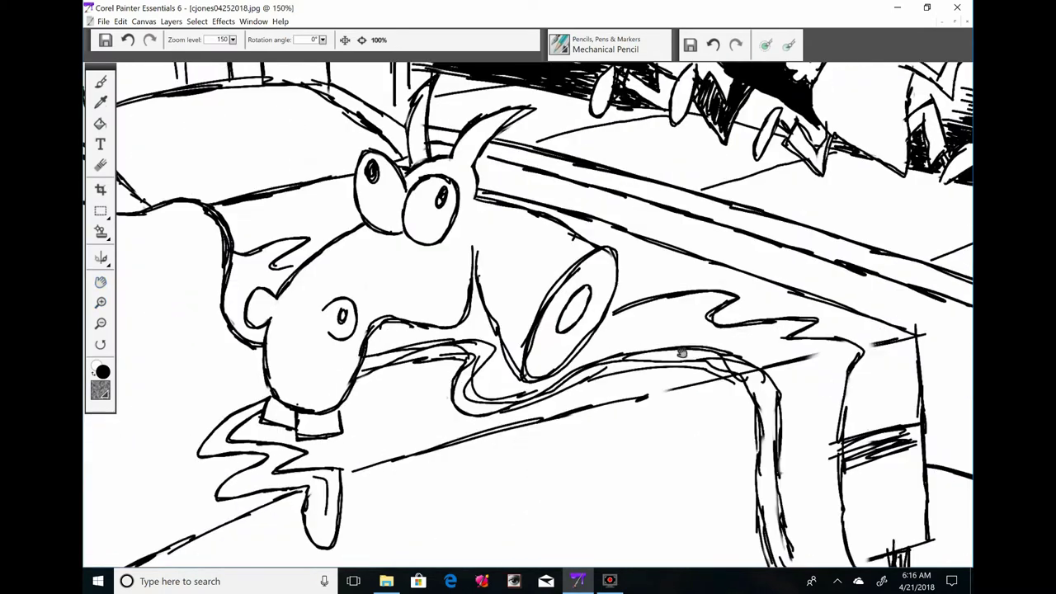
{"action": "left_click_drag", "start_coordinate": [362, 216], "coordinate": [382, 379]}
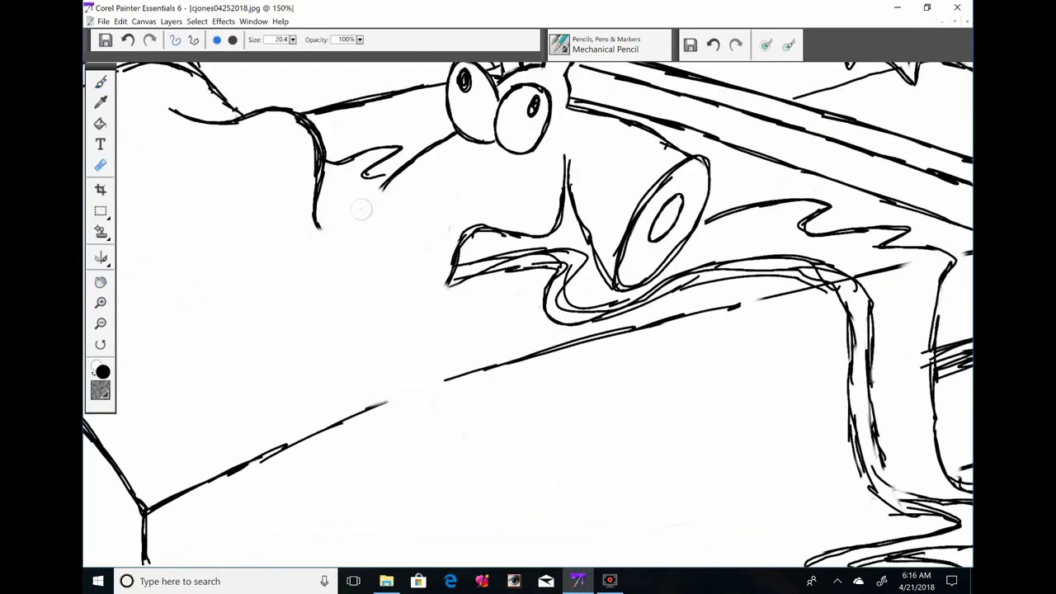
{"action": "key", "text": "b"}
{"action": "mouse_move", "coordinate": [379, 188]}
{"action": "left_mouse_down"}
{"action": "mouse_move", "coordinate": [321, 254]}
{"action": "mouse_move", "coordinate": [281, 330]}
{"action": "mouse_move", "coordinate": [355, 338]}
{"action": "left_mouse_up"}
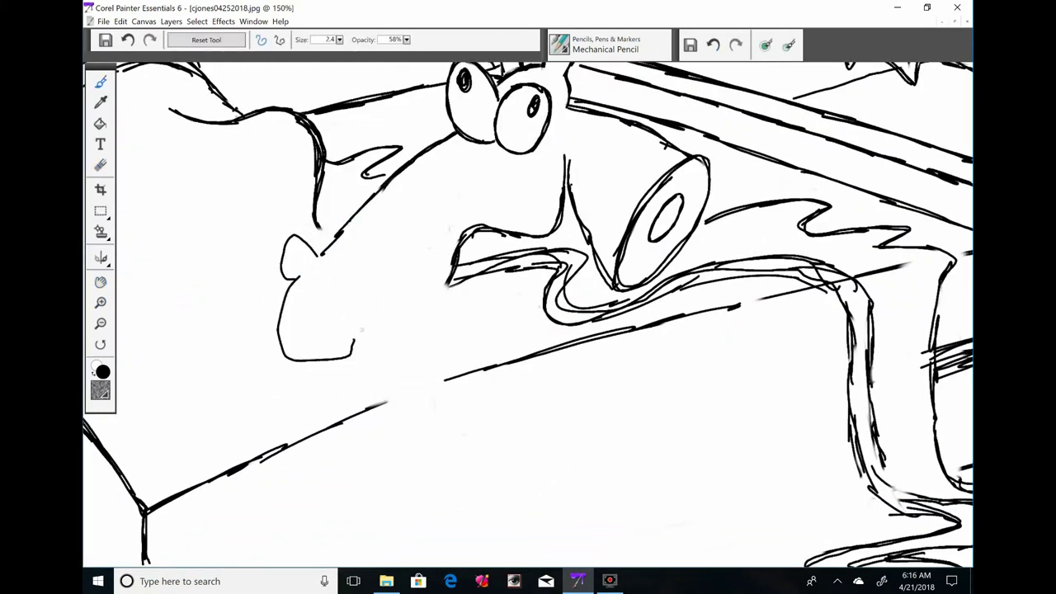
{"action": "left_click_drag", "start_coordinate": [439, 319], "coordinate": [382, 367]}
{"action": "left_click_drag", "start_coordinate": [314, 360], "coordinate": [332, 386]}
{"action": "key", "text": "e"}
{"action": "left_click_drag", "start_coordinate": [297, 350], "coordinate": [384, 364]}
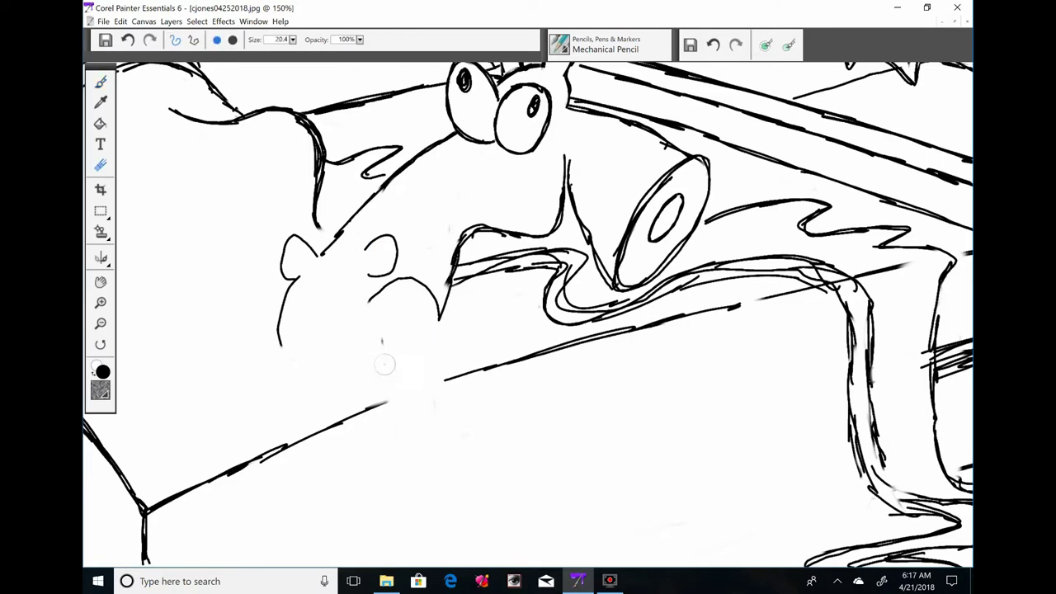
Try a longer lower muzzle with buck teeth on the animal head, then undo the whole snout rework
{"action": "key", "text": "b"}
{"action": "left_click_drag", "start_coordinate": [281, 326], "coordinate": [307, 404]}
{"action": "left_click_drag", "start_coordinate": [437, 285], "coordinate": [363, 395]}
{"action": "left_click_drag", "start_coordinate": [307, 380], "coordinate": [354, 437]}
{"action": "left_click_drag", "start_coordinate": [417, 318], "coordinate": [441, 347]}
{"action": "key", "text": "ctrl+minus"}
{"action": "key", "text": "ctrl+minus"}
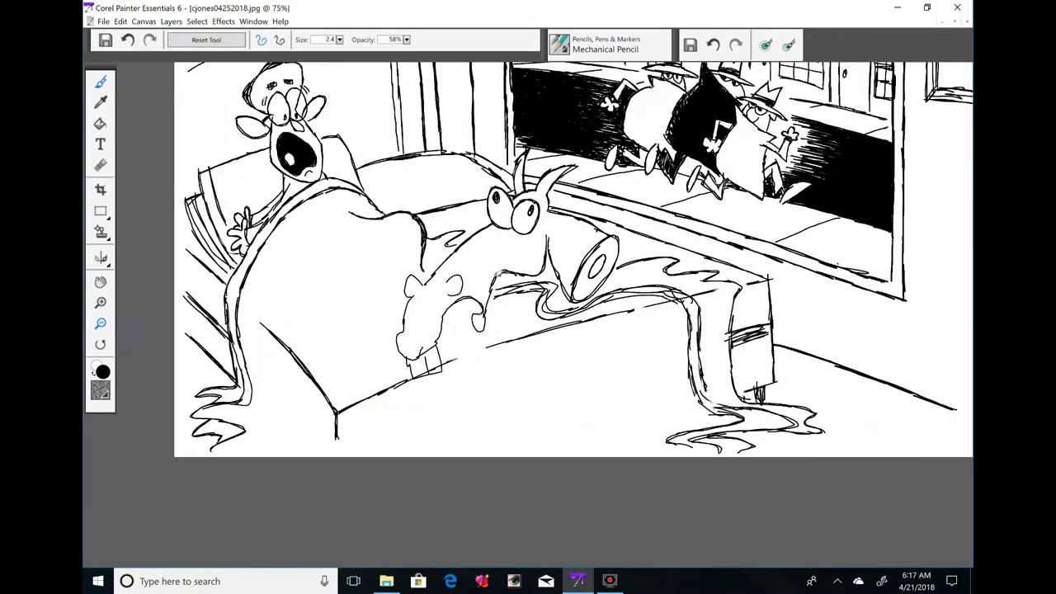
{"action": "key", "text": "ctrl+z"}
{"action": "key", "text": "ctrl+z"}
{"action": "left_click_drag", "start_coordinate": [487, 266], "coordinate": [466, 378]}
{"action": "key", "text": "ctrl+plus"}
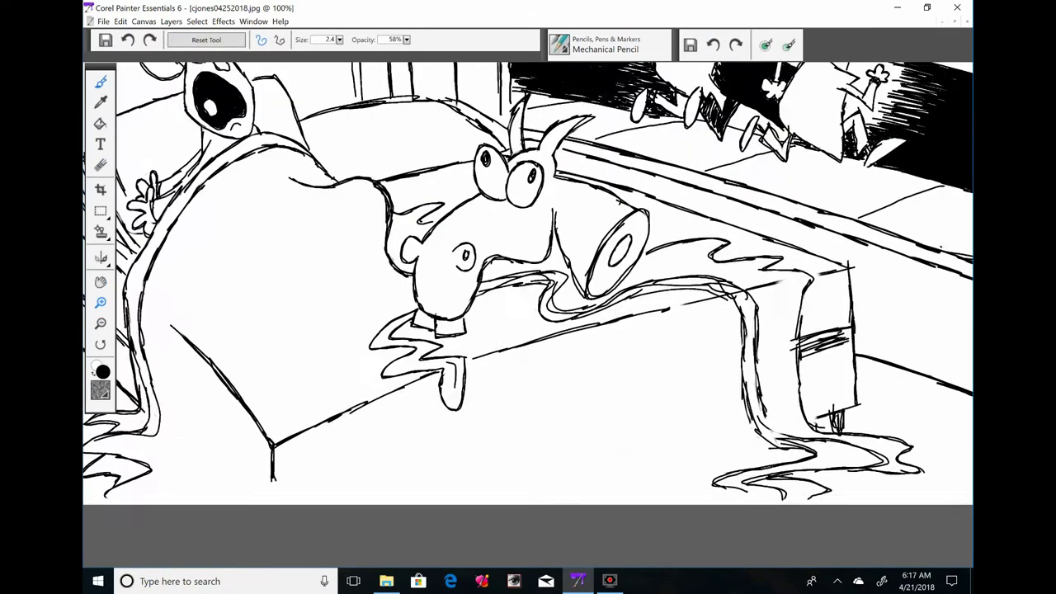
Erase the bed's front corner lines and redraw them as lighter, curved blanket edges
{"action": "key", "text": "e"}
{"action": "left_click_drag", "start_coordinate": [328, 339], "coordinate": [306, 385]}
{"action": "key", "text": "b"}
{"action": "key", "text": "ctrl+z"}
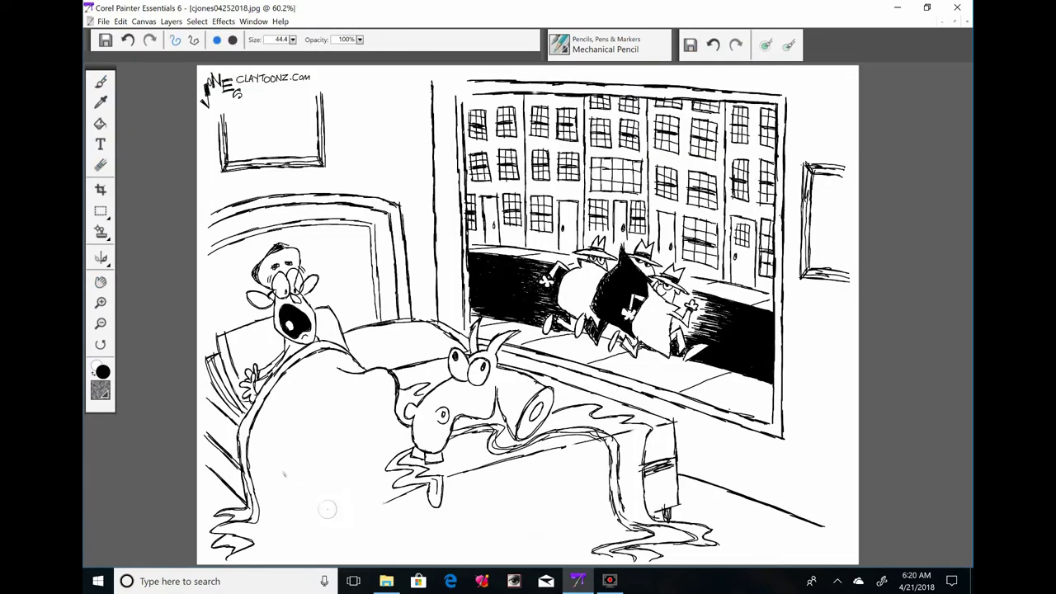
{"action": "key", "text": "b"}
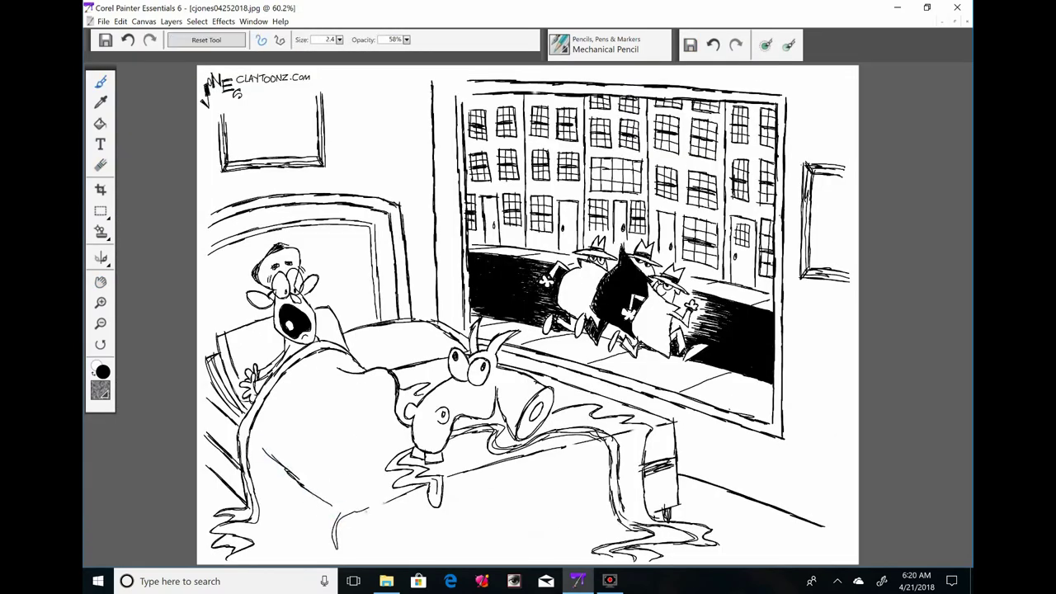
{"action": "left_click_drag", "start_coordinate": [688, 515], "coordinate": [682, 401]}
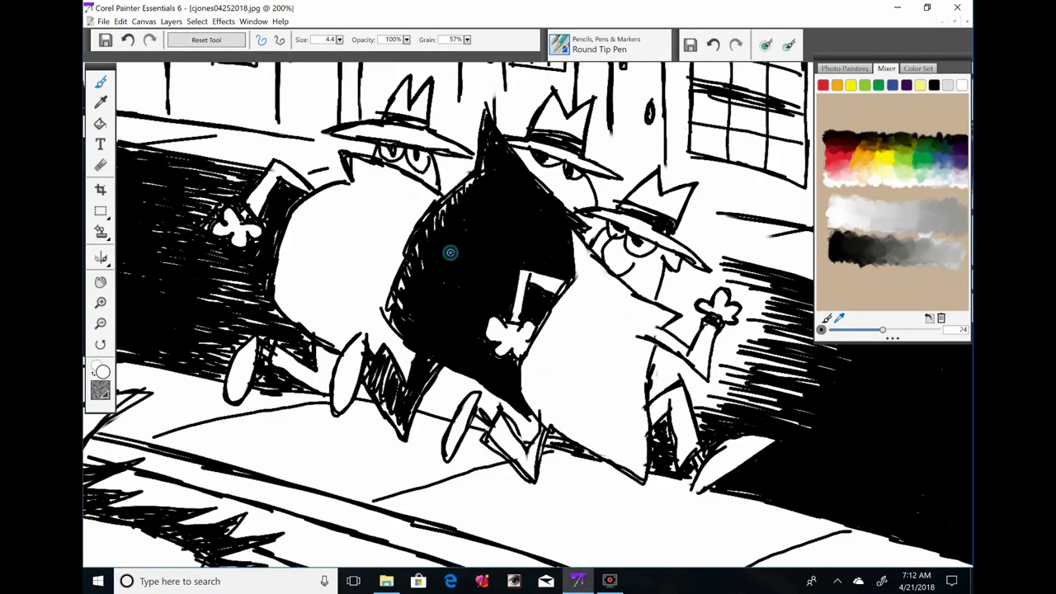
Letter "GOP" in white on the middle runner's black body with the Round Tip Pen
{"action": "left_click_drag", "start_coordinate": [451, 253], "coordinate": [423, 269]}
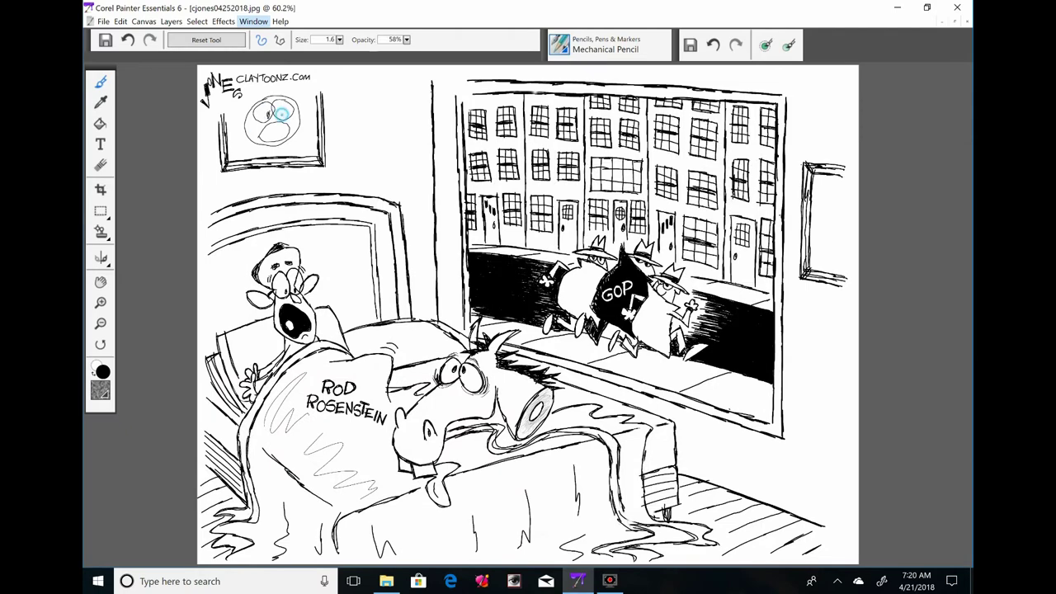
Finish the round screaming face in the picture above the bed with pupils, bolder outlines, a tongue and a black mouth
{"action": "scroll", "coordinate": [281, 113], "scroll_direction": "up", "scroll_amount": 3}
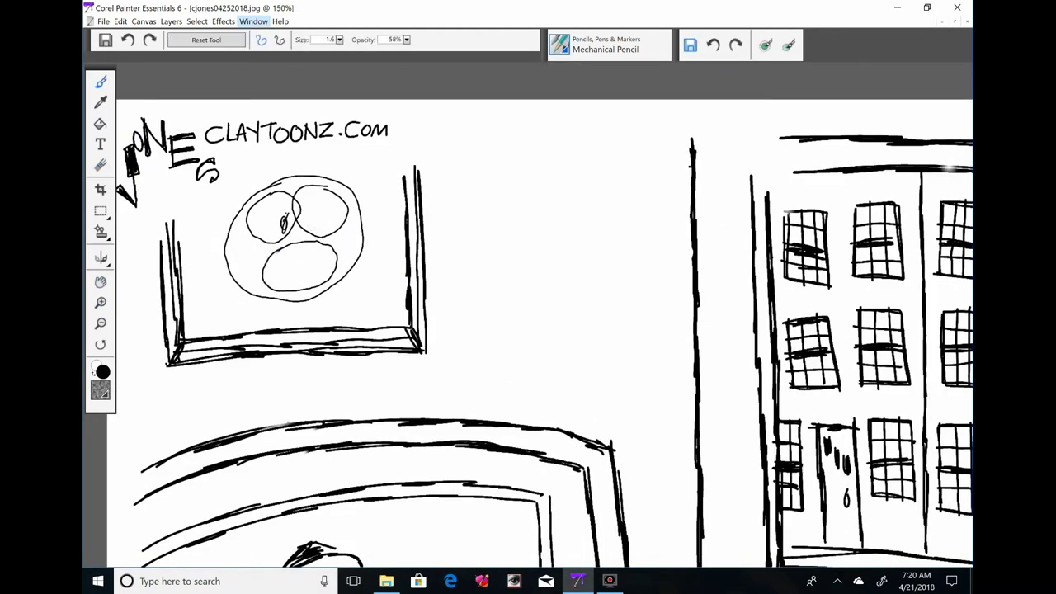
{"action": "left_click_drag", "start_coordinate": [320, 221], "coordinate": [289, 216]}
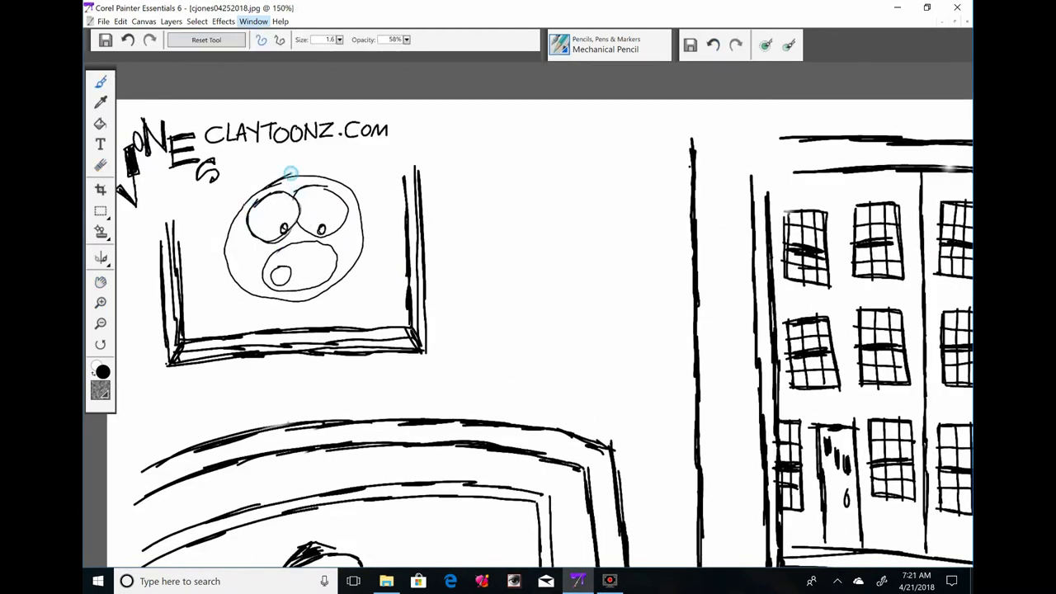
{"action": "left_click_drag", "start_coordinate": [281, 246], "coordinate": [334, 277]}
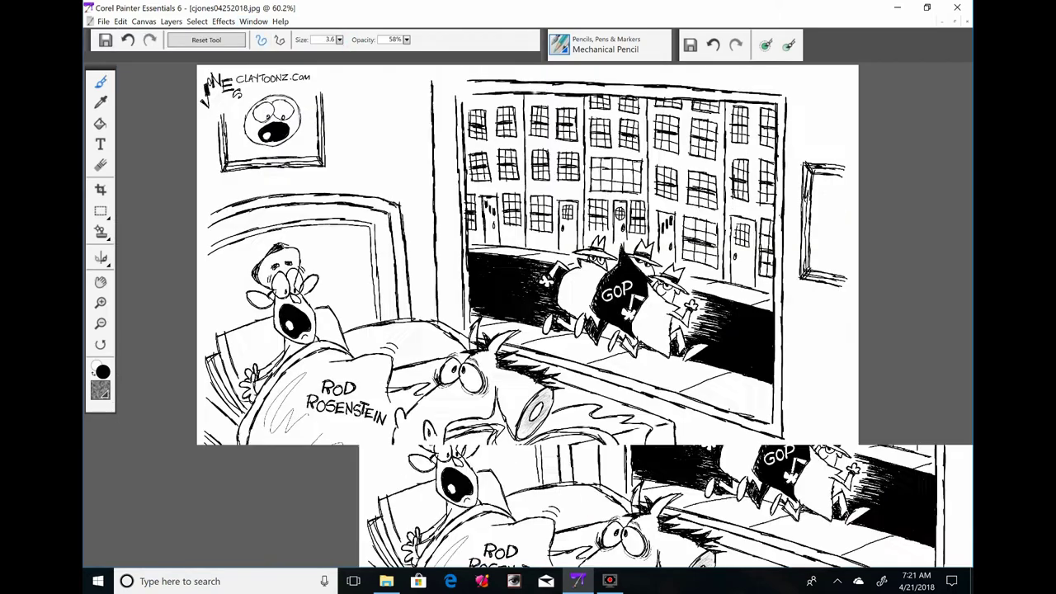
Erase the man's head and start a new one with two round eyes, a small nose and a tall, pointed skull
{"action": "key", "text": "ctrl+plus"}
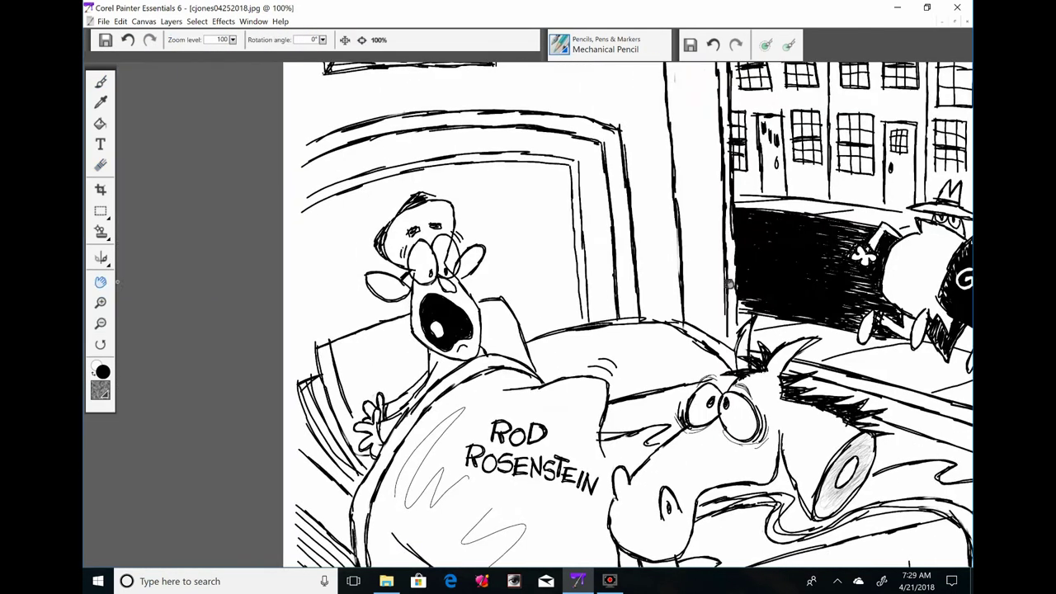
{"action": "mouse_move", "coordinate": [429, 239]}
{"action": "left_mouse_down"}
{"action": "mouse_move", "coordinate": [396, 281]}
{"action": "mouse_move", "coordinate": [451, 298]}
{"action": "left_mouse_up"}
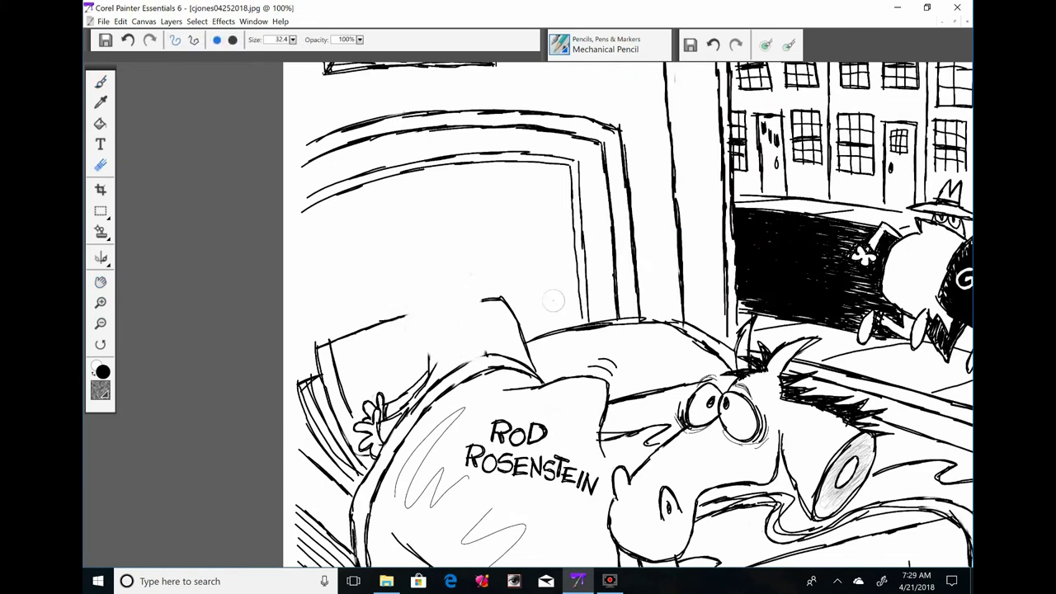
{"action": "key", "text": "ctrl+plus"}
{"action": "key", "text": "b"}
{"action": "mouse_move", "coordinate": [361, 269]}
{"action": "left_mouse_down"}
{"action": "mouse_move", "coordinate": [343, 289]}
{"action": "mouse_move", "coordinate": [386, 312]}
{"action": "left_mouse_up"}
{"action": "key", "text": "e"}
{"action": "left_click_drag", "start_coordinate": [334, 306], "coordinate": [376, 256]}
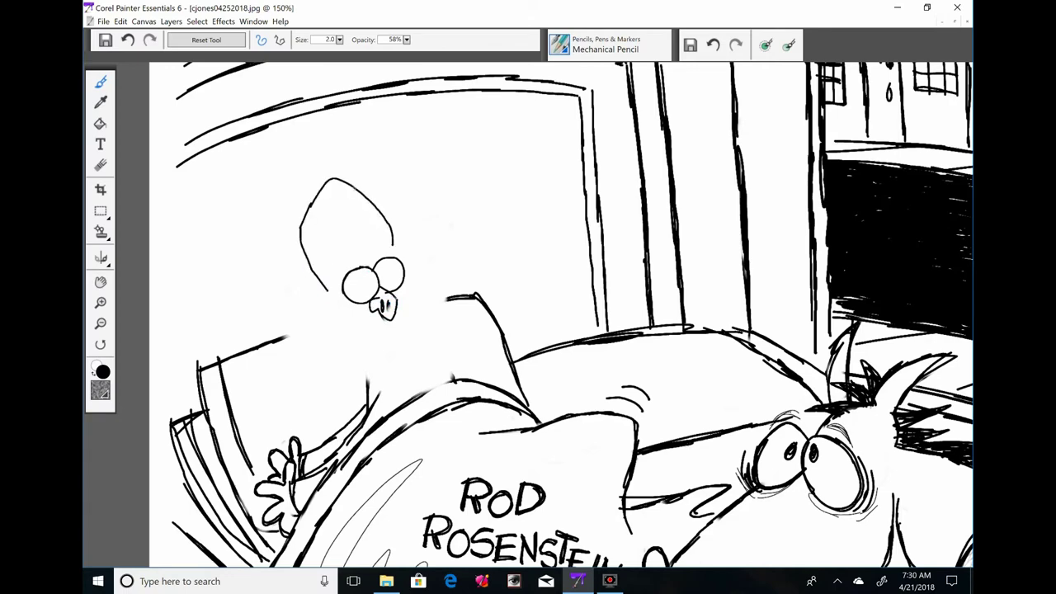
Undo the pointed skull and draw a shorter one with dark hair, a wide-open mouth and two pointed ears
{"action": "key", "text": "ctrl+z"}
{"action": "key", "text": "ctrl+z"}
{"action": "mouse_move", "coordinate": [330, 306]}
{"action": "left_mouse_down"}
{"action": "mouse_move", "coordinate": [387, 248]}
{"action": "mouse_move", "coordinate": [376, 256]}
{"action": "left_mouse_up"}
{"action": "mouse_move", "coordinate": [305, 239]}
{"action": "left_mouse_down"}
{"action": "mouse_move", "coordinate": [351, 198]}
{"action": "mouse_move", "coordinate": [289, 285]}
{"action": "left_mouse_up"}
{"action": "left_click_drag", "start_coordinate": [328, 317], "coordinate": [260, 323]}
{"action": "left_click_drag", "start_coordinate": [396, 274], "coordinate": [434, 222]}
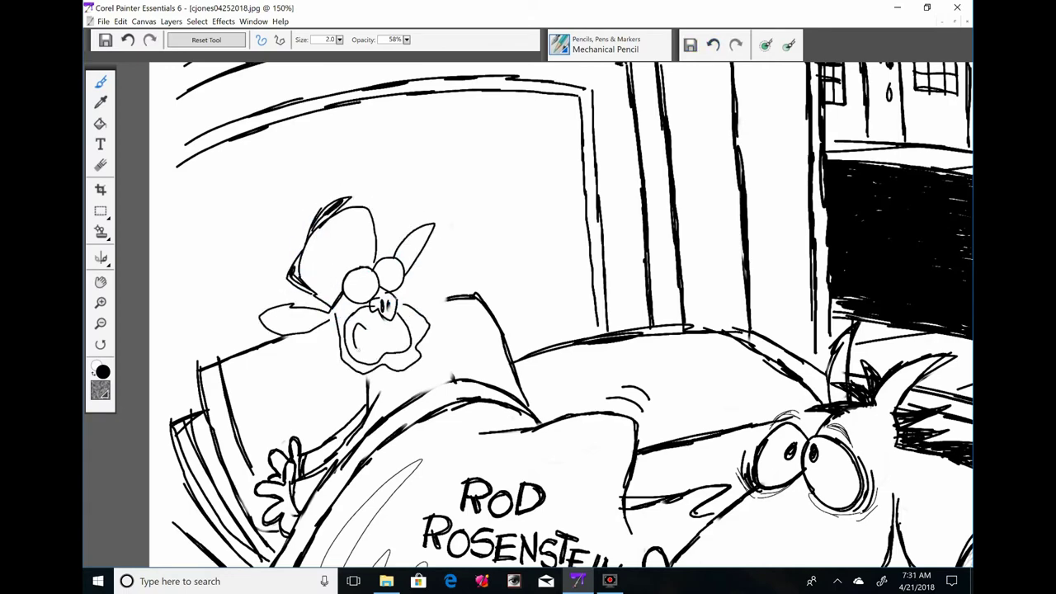
Add pupils, raised eyebrows, a bolder nose outline and inner-ear lines to the man's new face
{"action": "key", "text": "ctrl+plus"}
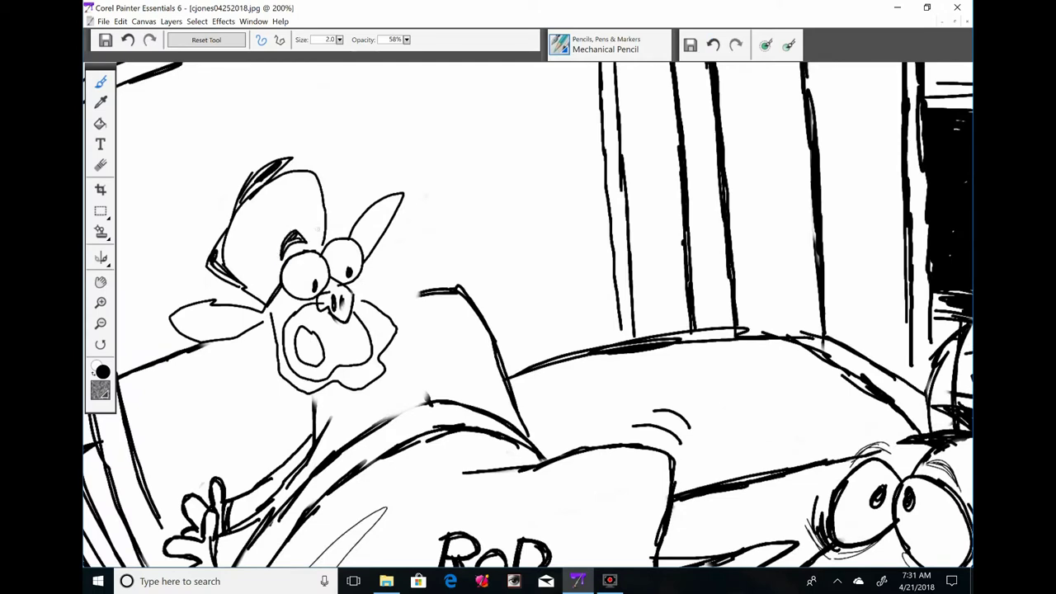
{"action": "left_click_drag", "start_coordinate": [316, 305], "coordinate": [351, 312]}
{"action": "left_click_drag", "start_coordinate": [257, 322], "coordinate": [169, 338]}
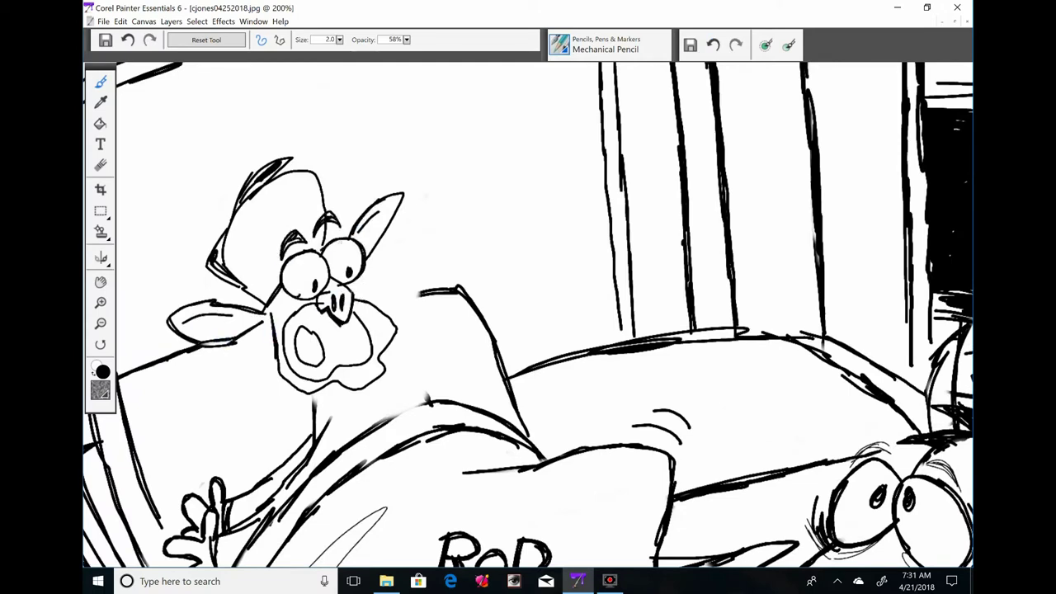
Draw the man's neck and shoulder lines and fill his open mouth black around the tongue
{"action": "left_click_drag", "start_coordinate": [281, 363], "coordinate": [316, 412]}
{"action": "left_click_drag", "start_coordinate": [386, 351], "coordinate": [429, 404]}
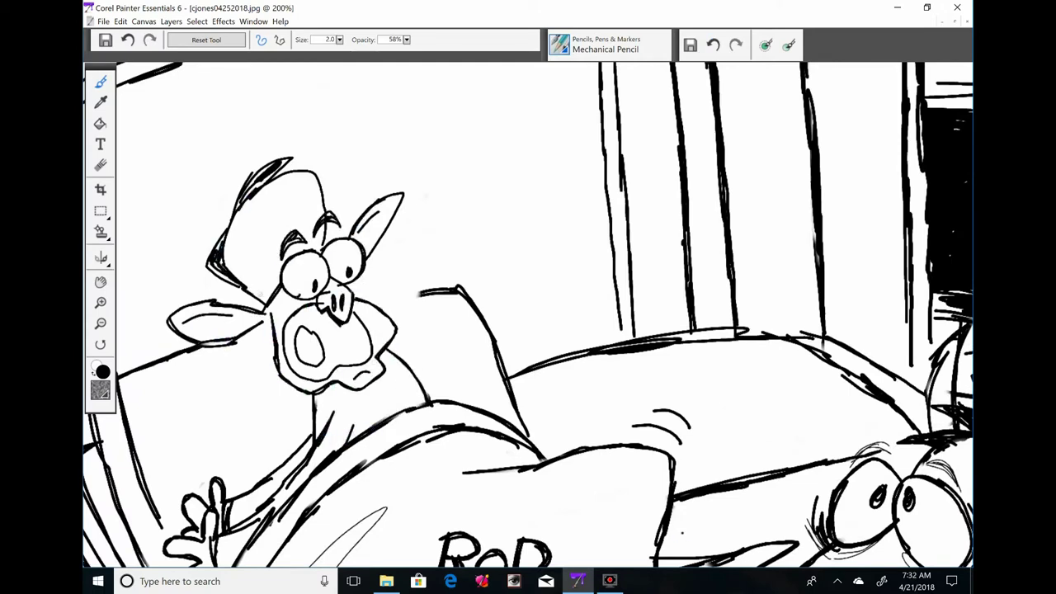
{"action": "left_click_drag", "start_coordinate": [302, 317], "coordinate": [290, 368]}
{"action": "mouse_move", "coordinate": [328, 369]}
{"action": "left_mouse_down"}
{"action": "mouse_move", "coordinate": [313, 307]}
{"action": "mouse_move", "coordinate": [355, 319]}
{"action": "left_mouse_up"}
{"action": "left_click_drag", "start_coordinate": [360, 317], "coordinate": [304, 373]}
{"action": "left_click_drag", "start_coordinate": [337, 342], "coordinate": [342, 330]}
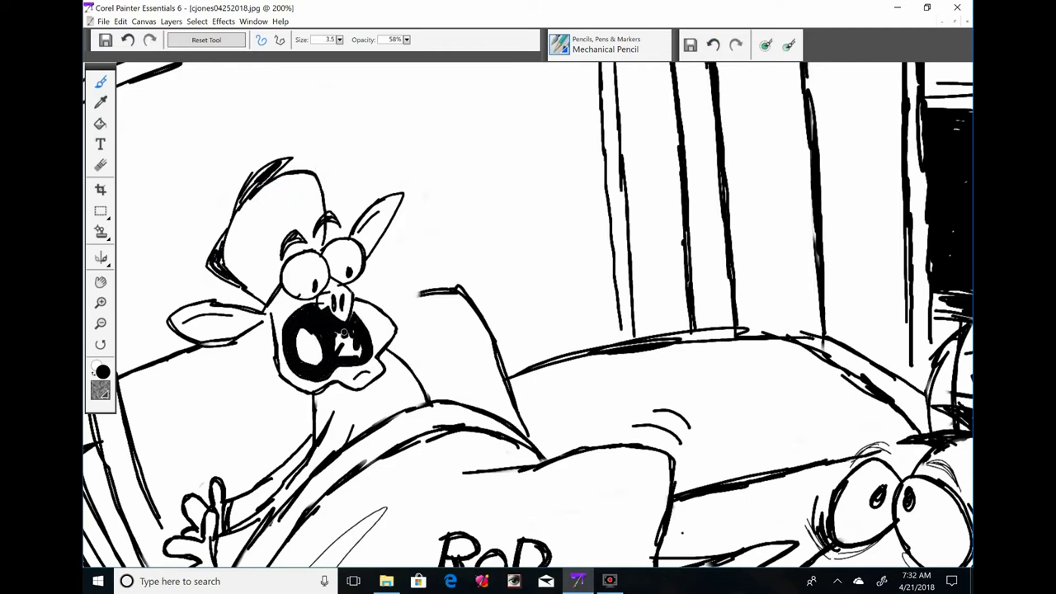
{"action": "key", "text": "space"}
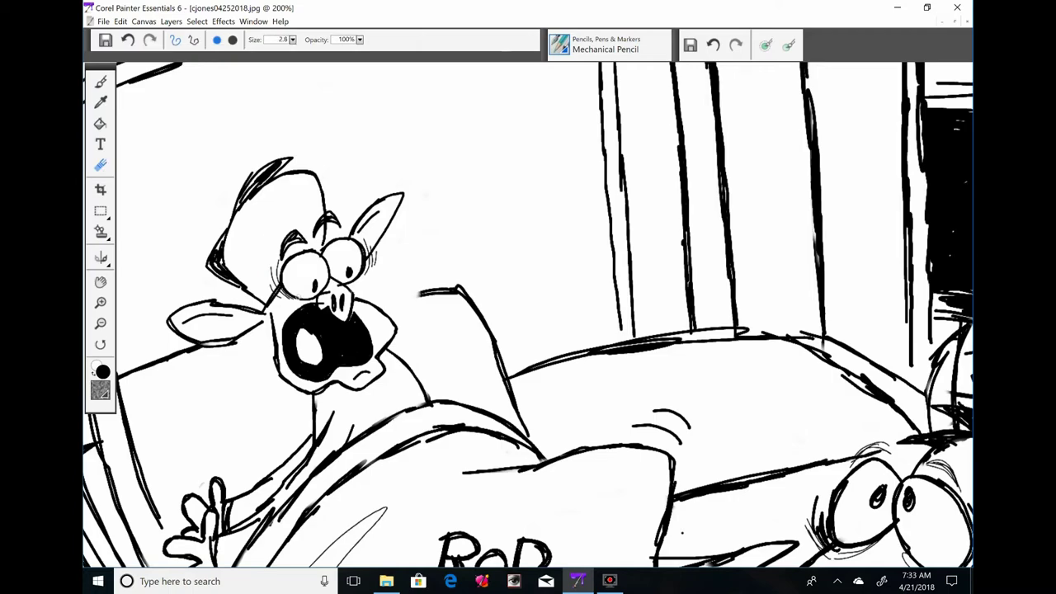
Hatch the man's neck and raised arm with thin parallel lines
{"action": "left_click_drag", "start_coordinate": [528, 330], "coordinate": [577, 190]}
{"action": "left_click_drag", "start_coordinate": [404, 260], "coordinate": [282, 361]}
{"action": "left_click_drag", "start_coordinate": [437, 215], "coordinate": [445, 256]}
{"action": "left_click_drag", "start_coordinate": [388, 227], "coordinate": [381, 272]}
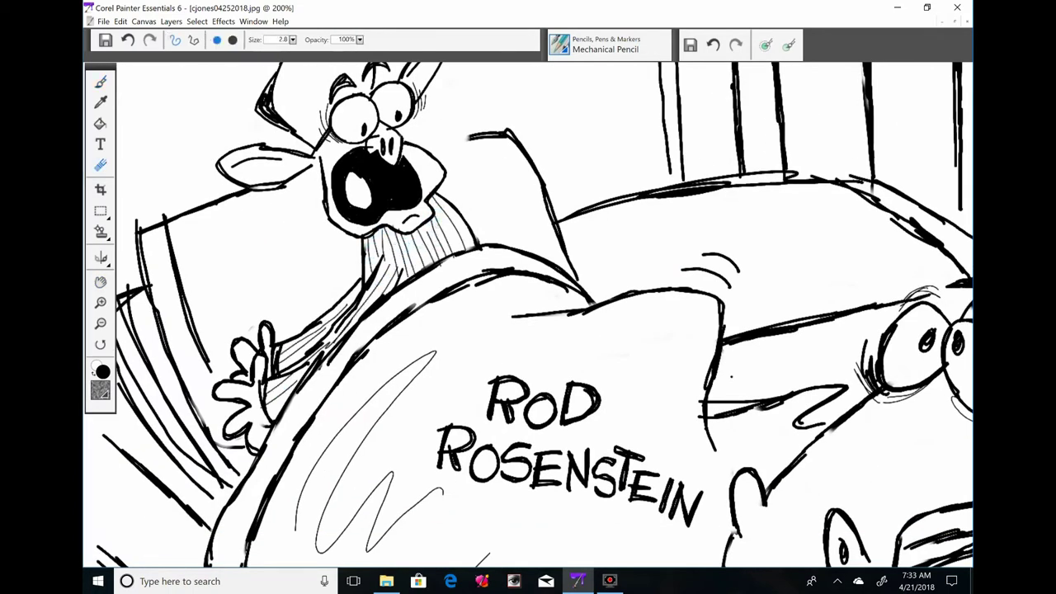
Show the colour mixer and shade the sidewalk outside the window with light grey 1.0 pencil strokes
{"action": "left_click", "coordinate": [254, 21]}
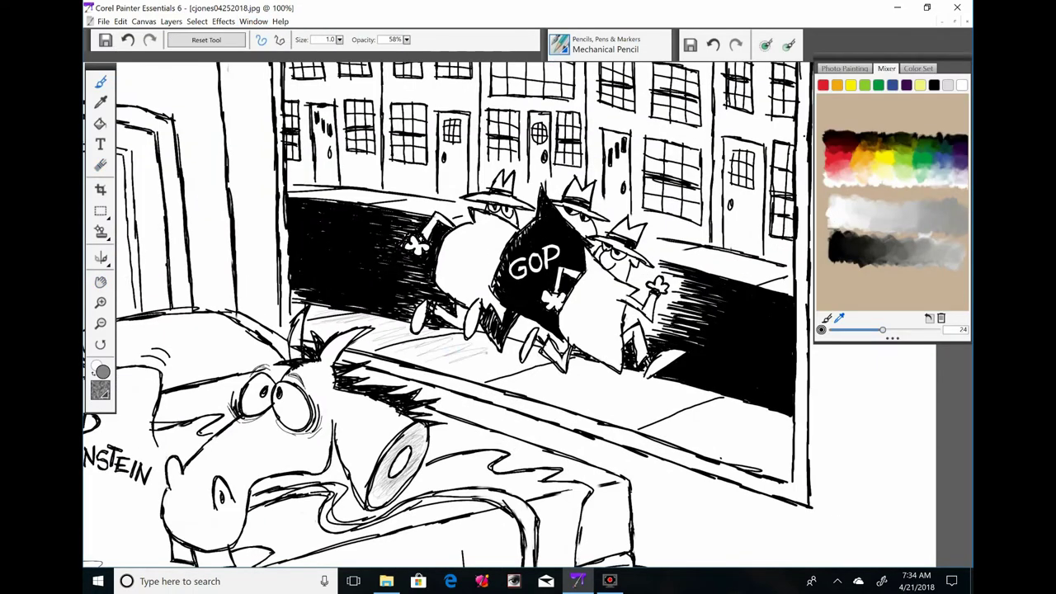
{"action": "left_click_drag", "start_coordinate": [594, 379], "coordinate": [685, 412]}
{"action": "left_click_drag", "start_coordinate": [701, 413], "coordinate": [787, 442]}
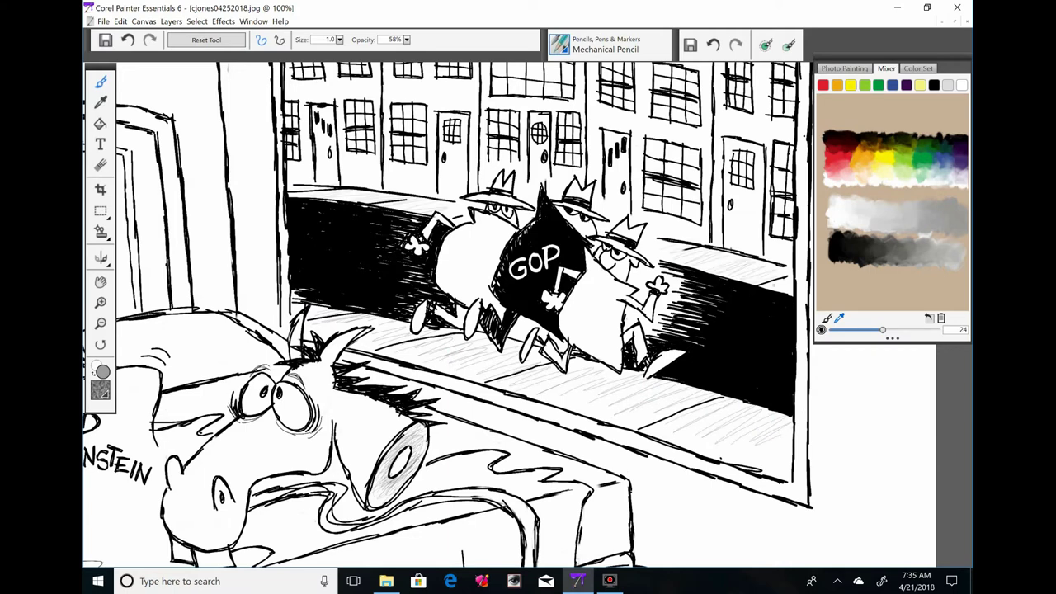
Shade the outer running figures' coats, hats and shoes in grey and fill the middle figure's hat black
{"action": "key", "text": "ctrl+plus"}
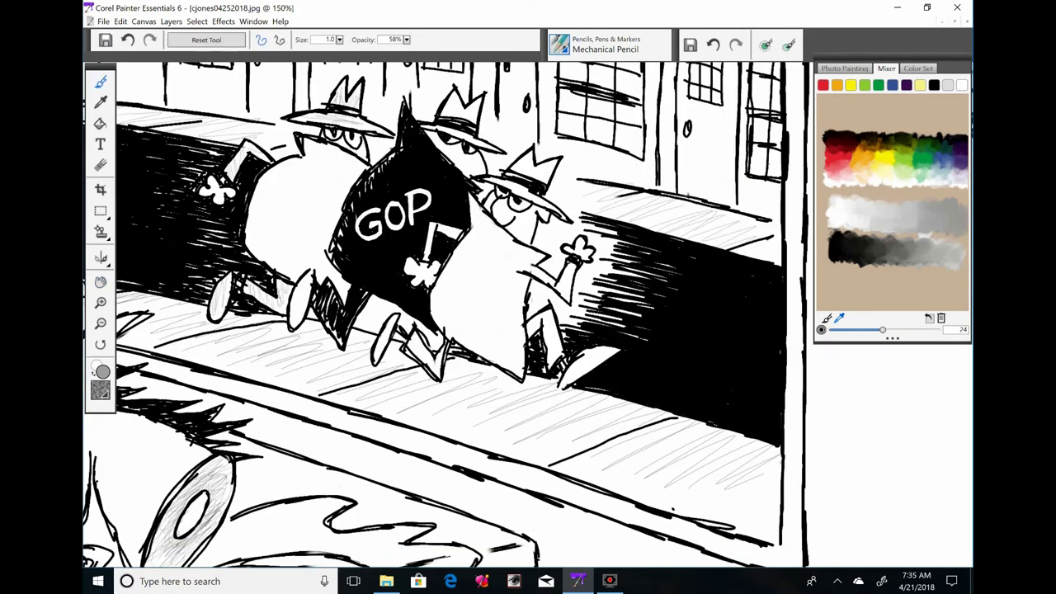
{"action": "mouse_move", "coordinate": [248, 255]}
{"action": "left_mouse_down"}
{"action": "mouse_move", "coordinate": [279, 178]}
{"action": "mouse_move", "coordinate": [295, 228]}
{"action": "mouse_move", "coordinate": [326, 177]}
{"action": "mouse_move", "coordinate": [289, 206]}
{"action": "left_mouse_up"}
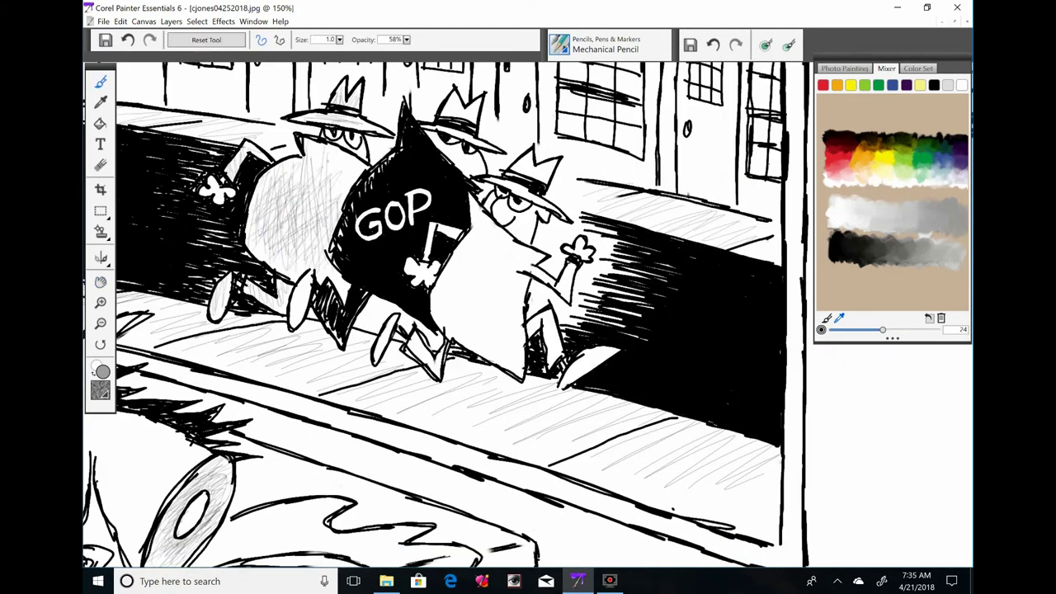
{"action": "left_click_drag", "start_coordinate": [323, 147], "coordinate": [250, 247]}
{"action": "mouse_move", "coordinate": [343, 170]}
{"action": "left_mouse_down"}
{"action": "mouse_move", "coordinate": [317, 213]}
{"action": "mouse_move", "coordinate": [169, 285]}
{"action": "left_mouse_up"}
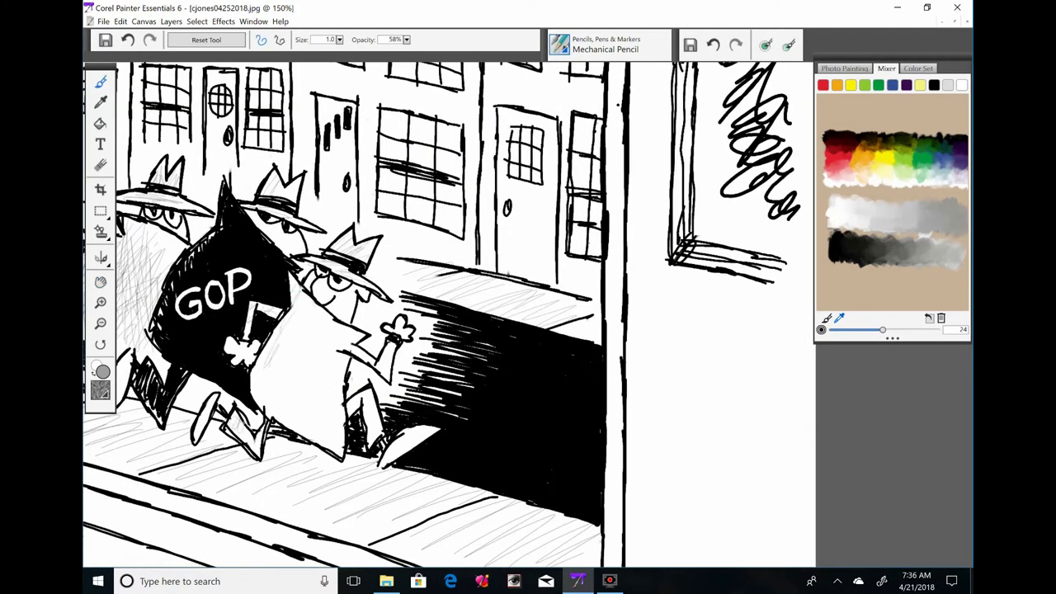
{"action": "left_click_drag", "start_coordinate": [349, 392], "coordinate": [421, 450]}
{"action": "mouse_move", "coordinate": [297, 314]}
{"action": "left_mouse_down"}
{"action": "mouse_move", "coordinate": [266, 414]}
{"action": "mouse_move", "coordinate": [284, 388]}
{"action": "left_mouse_up"}
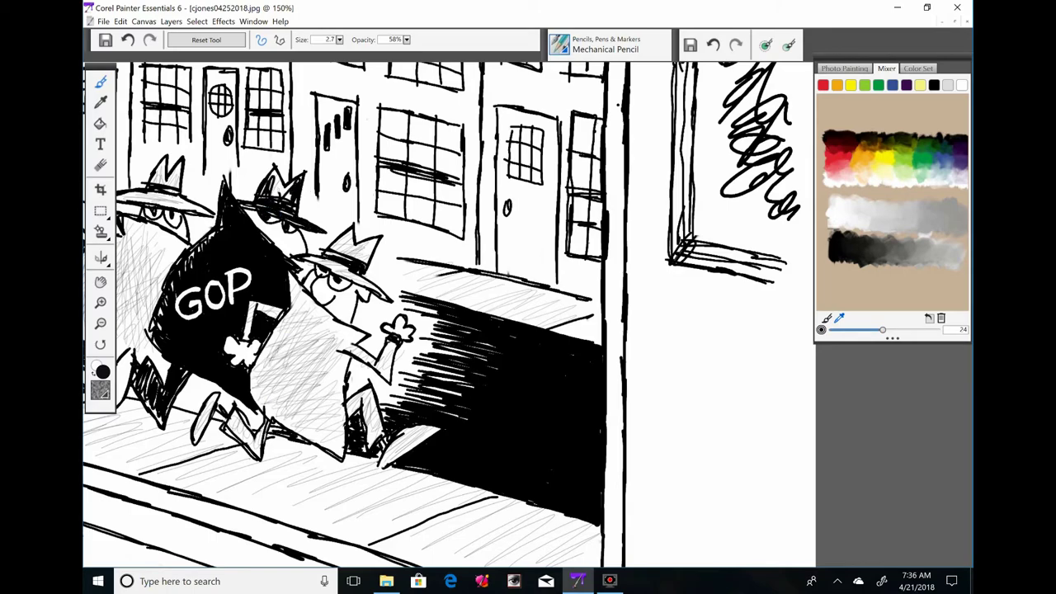
{"action": "key", "text": "ctrl+minus"}
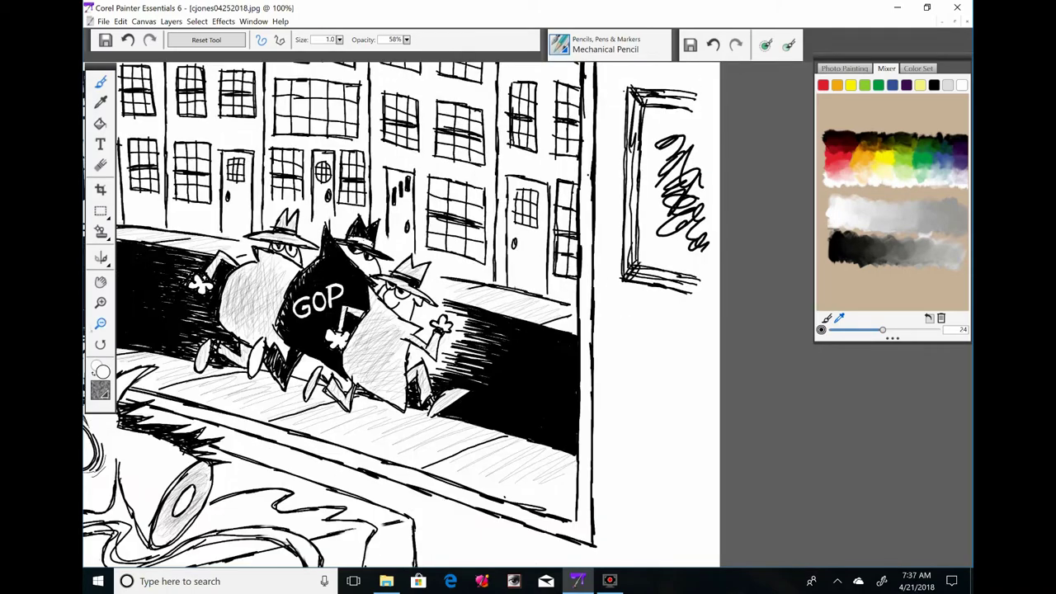
{"action": "key", "text": "b"}
{"action": "left_click", "coordinate": [395, 325], "text": "ctrl"}
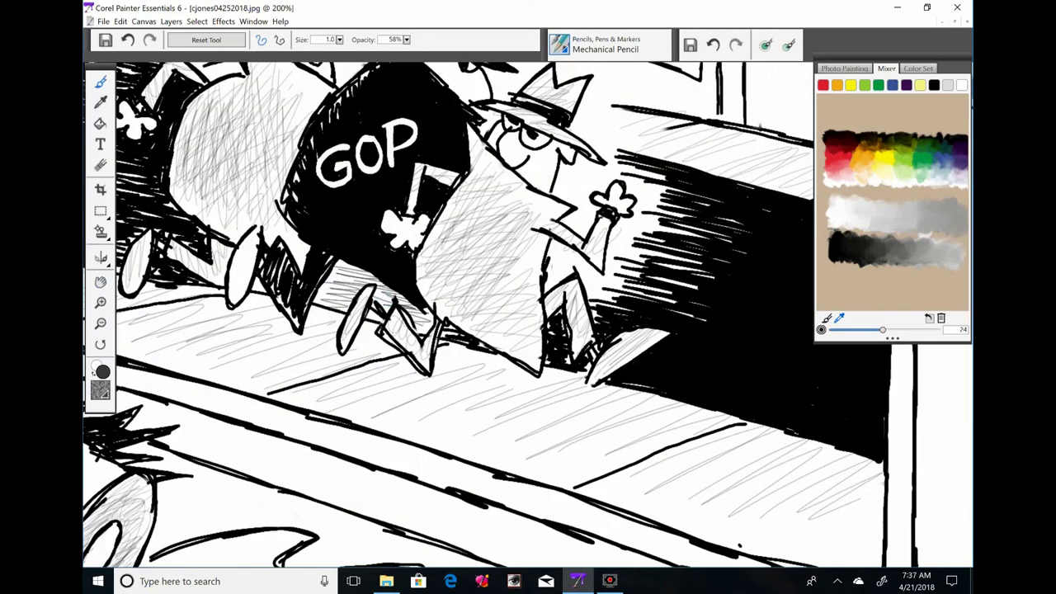
{"action": "mouse_move", "coordinate": [577, 173]}
{"action": "left_mouse_down"}
{"action": "mouse_move", "coordinate": [677, 231]}
{"action": "mouse_move", "coordinate": [619, 293]}
{"action": "left_mouse_up"}
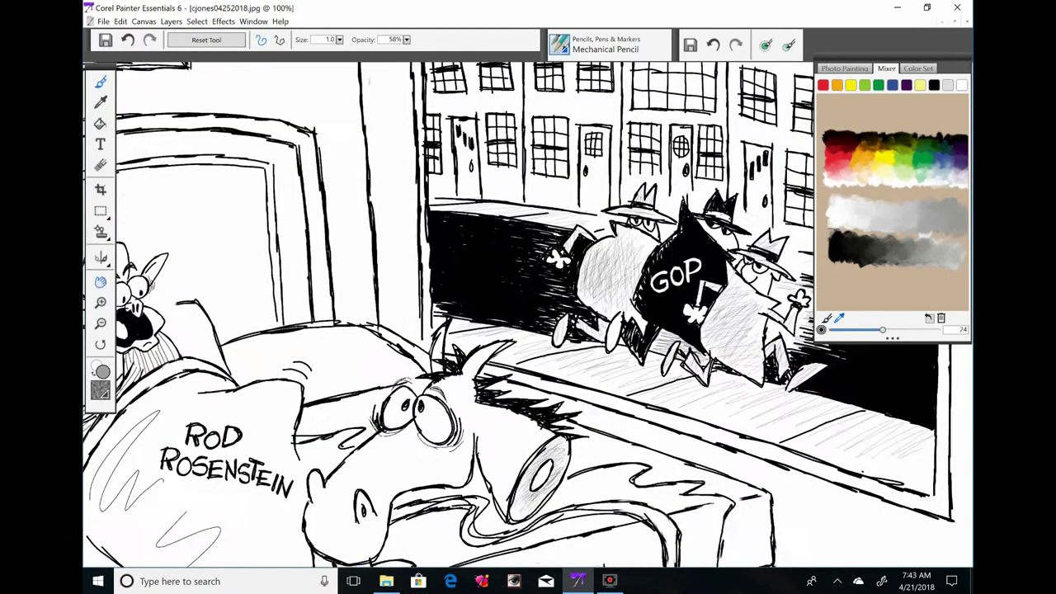
Crosshatch the building facades around their windows and doors with fine light grey lines
{"action": "left_click", "coordinate": [417, 167], "text": "ctrl"}
{"action": "mouse_move", "coordinate": [480, 396]}
{"action": "left_mouse_down"}
{"action": "mouse_move", "coordinate": [454, 168]}
{"action": "mouse_move", "coordinate": [470, 303]}
{"action": "left_mouse_up"}
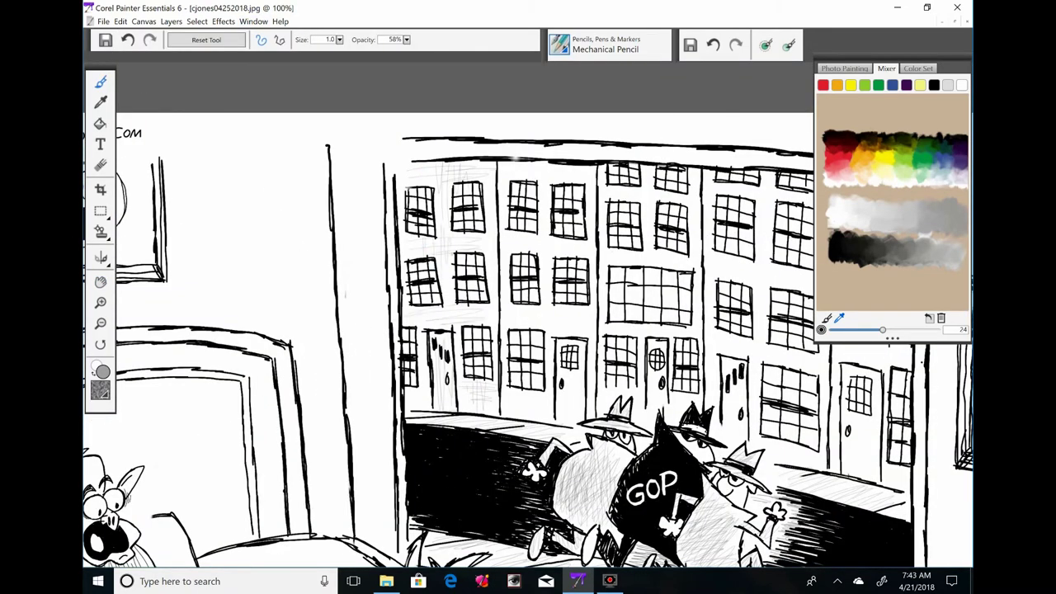
{"action": "left_click_drag", "start_coordinate": [550, 251], "coordinate": [553, 325]}
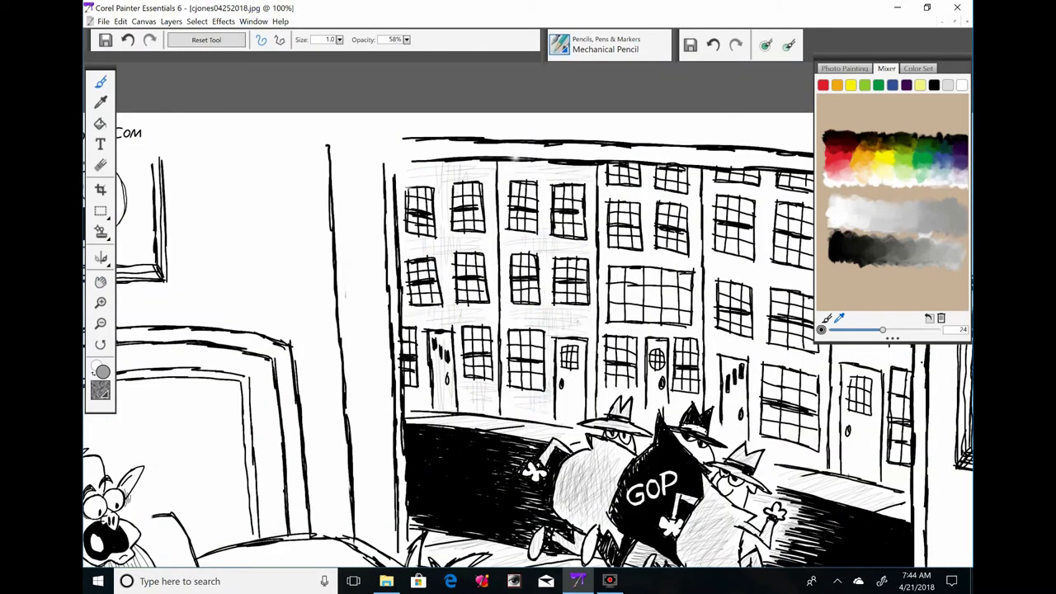
{"action": "left_click_drag", "start_coordinate": [555, 238], "coordinate": [559, 253]}
{"action": "left_click_drag", "start_coordinate": [569, 396], "coordinate": [359, 400]}
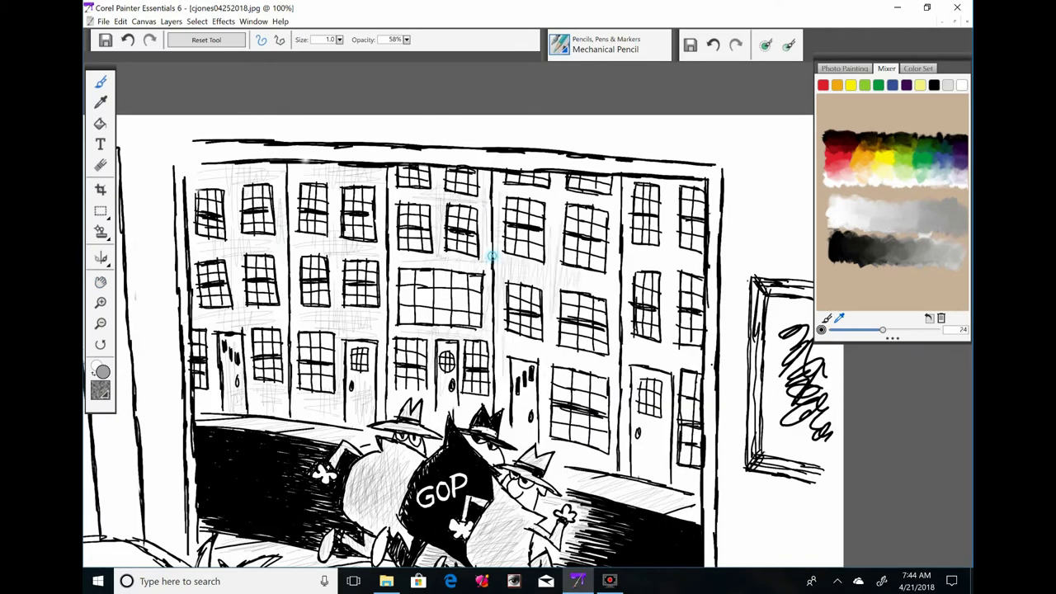
{"action": "left_click_drag", "start_coordinate": [528, 272], "coordinate": [556, 255]}
{"action": "left_click_drag", "start_coordinate": [607, 352], "coordinate": [502, 343]}
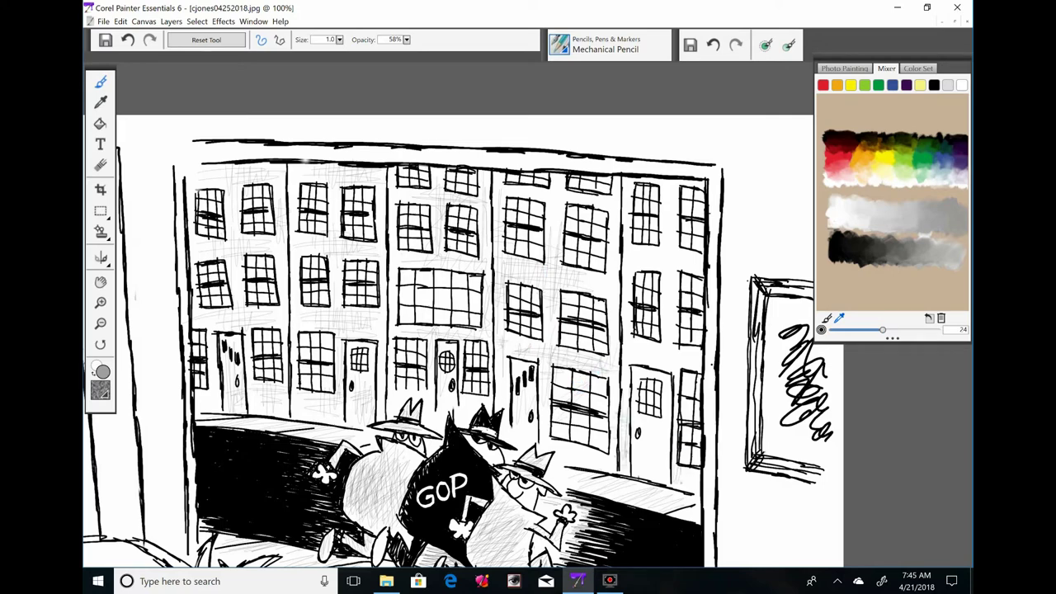
Shade the wall around the round-face picture above the bed with loose grey strokes
{"action": "scroll", "coordinate": [462, 338], "scroll_direction": "down", "scroll_amount": 3}
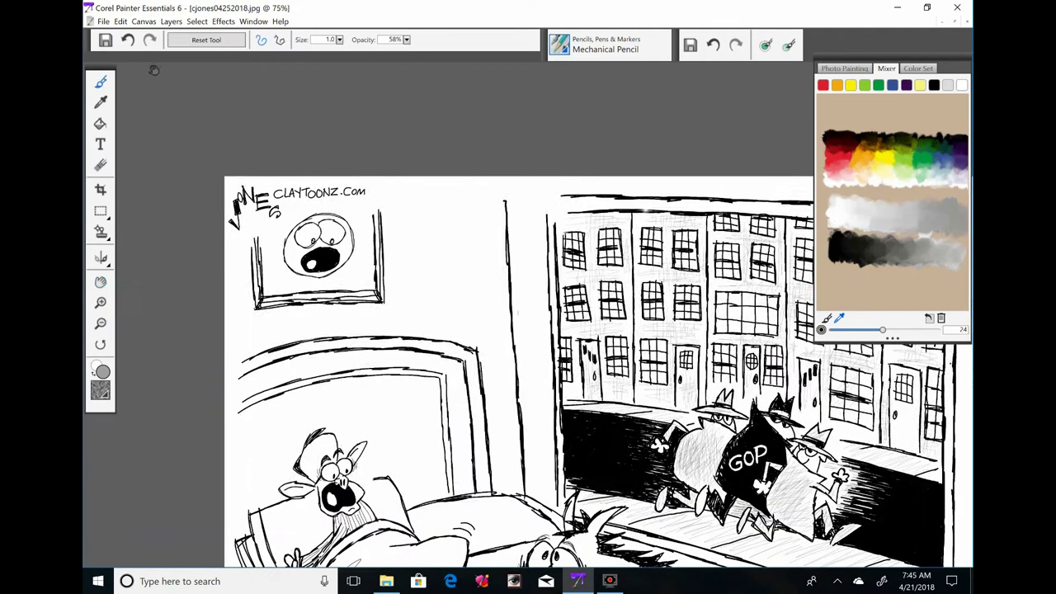
{"action": "scroll", "coordinate": [462, 339], "scroll_direction": "up", "scroll_amount": 3}
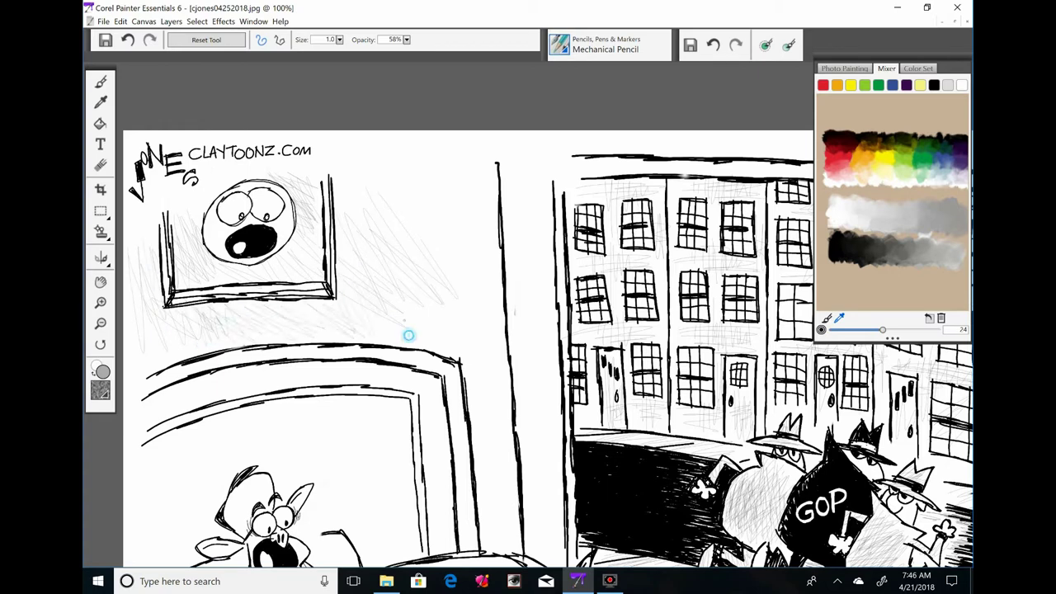
{"action": "left_click_drag", "start_coordinate": [408, 335], "coordinate": [231, 297]}
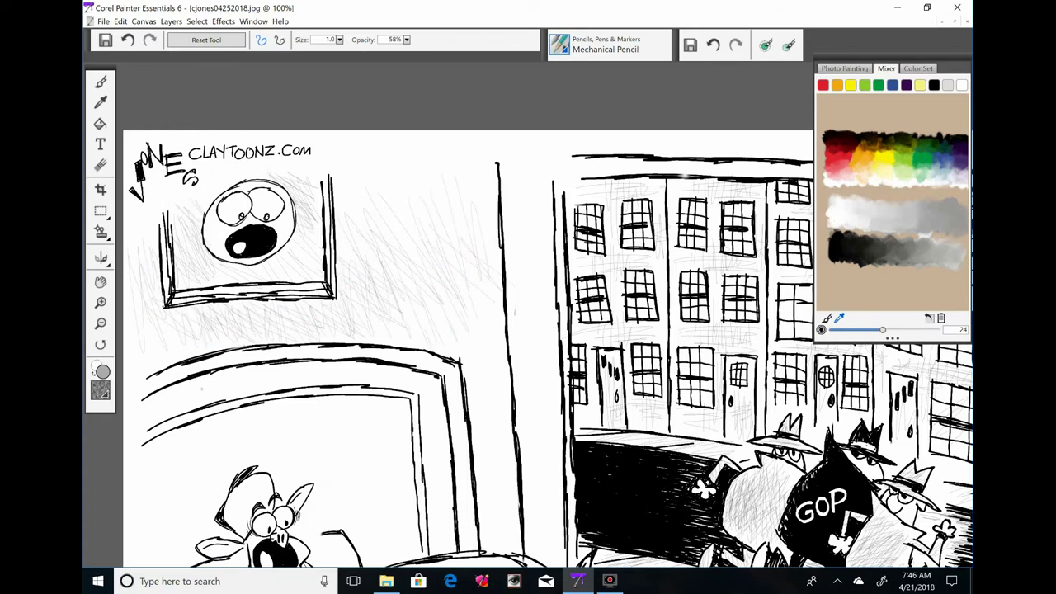
Shade the headboard's frame and centre panel with grey crosshatching, denser near the upper corner beside the window
{"action": "left_click_drag", "start_coordinate": [461, 330], "coordinate": [609, 189]}
{"action": "left_click_drag", "start_coordinate": [412, 293], "coordinate": [492, 294]}
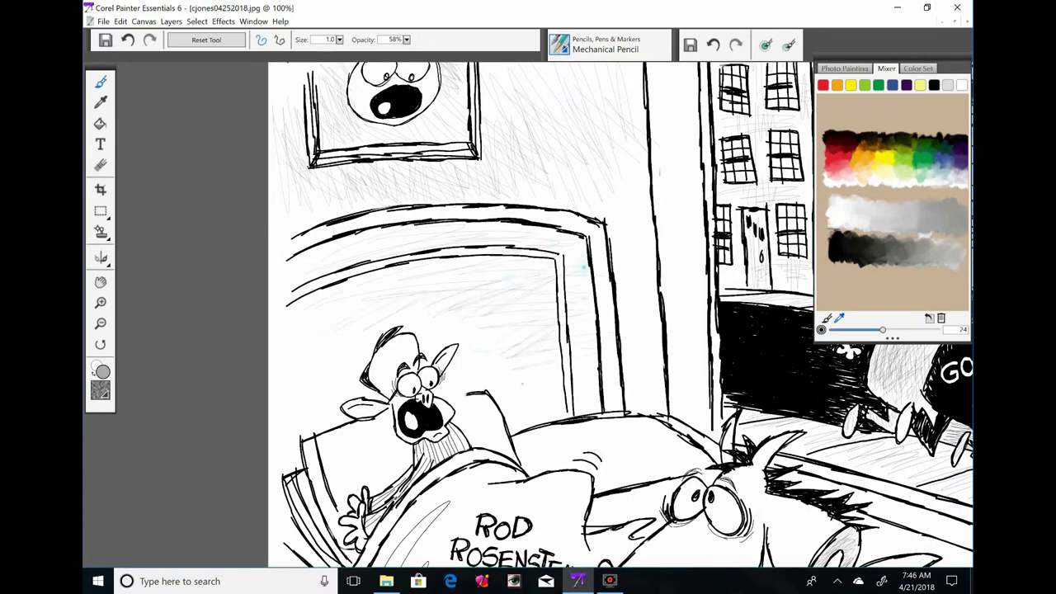
{"action": "mouse_move", "coordinate": [583, 266]}
{"action": "left_mouse_down"}
{"action": "mouse_move", "coordinate": [339, 273]}
{"action": "mouse_move", "coordinate": [427, 303]}
{"action": "mouse_move", "coordinate": [506, 244]}
{"action": "mouse_move", "coordinate": [396, 272]}
{"action": "mouse_move", "coordinate": [606, 289]}
{"action": "left_mouse_up"}
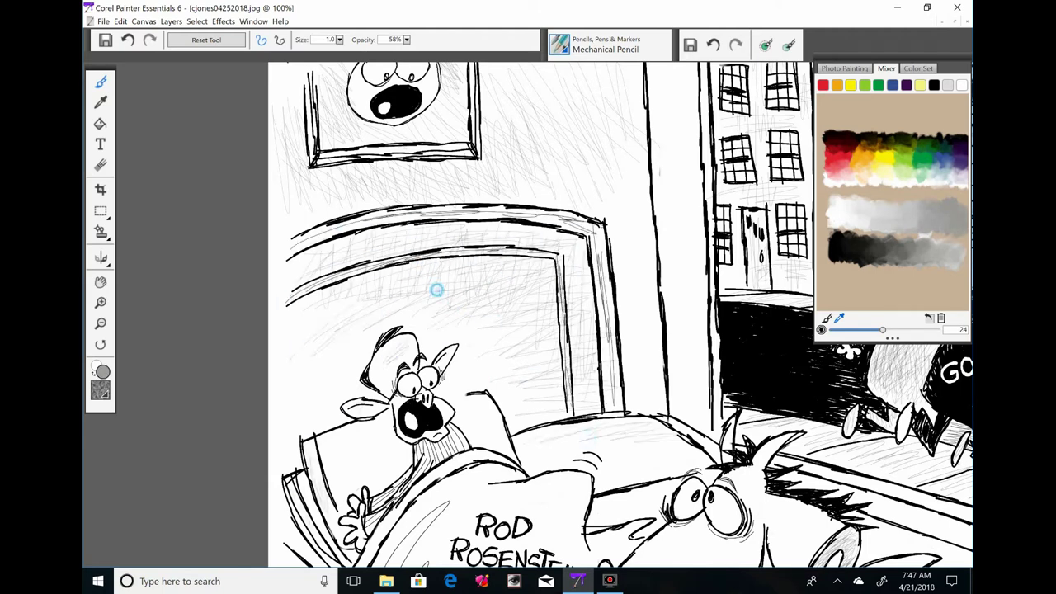
{"action": "left_click_drag", "start_coordinate": [437, 289], "coordinate": [525, 318]}
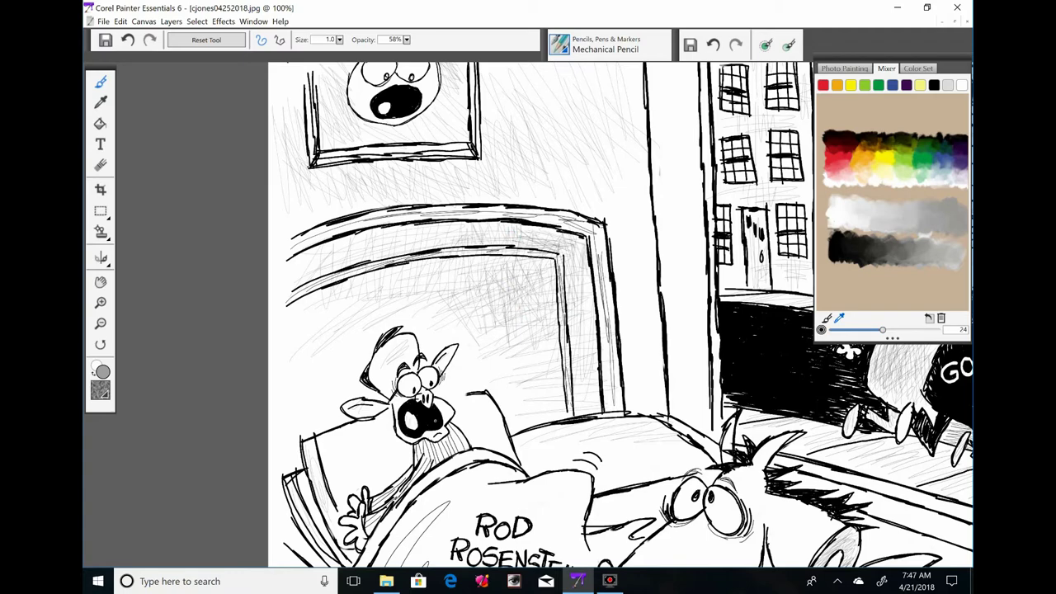
Add black shake lines and sweat drops around the man's head, and shade the pillow, blanket and bedspread in grey
{"action": "key", "text": "ctrl+plus"}
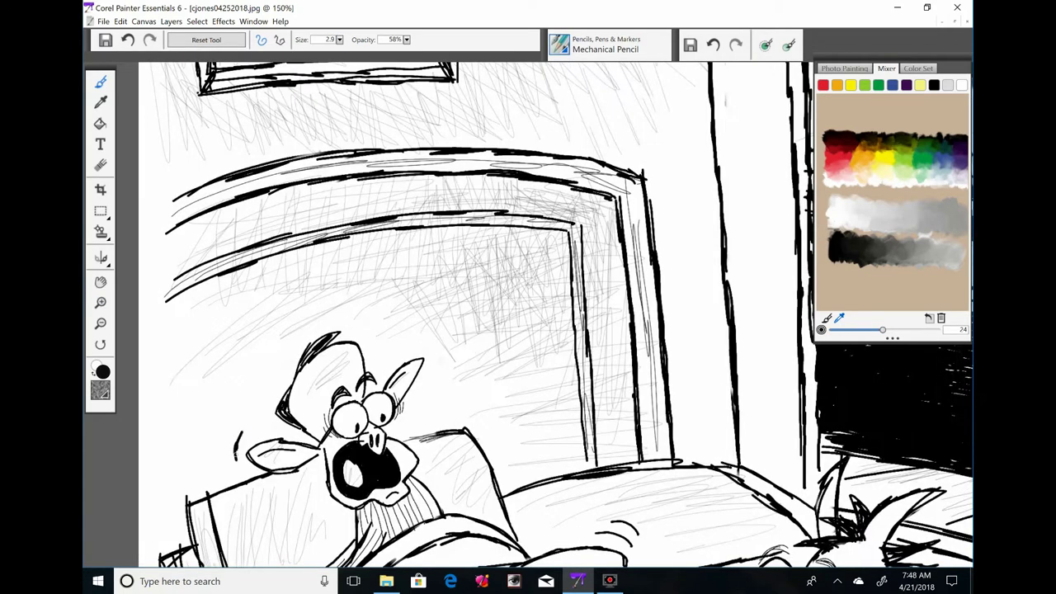
{"action": "key", "text": "ctrl+minus"}
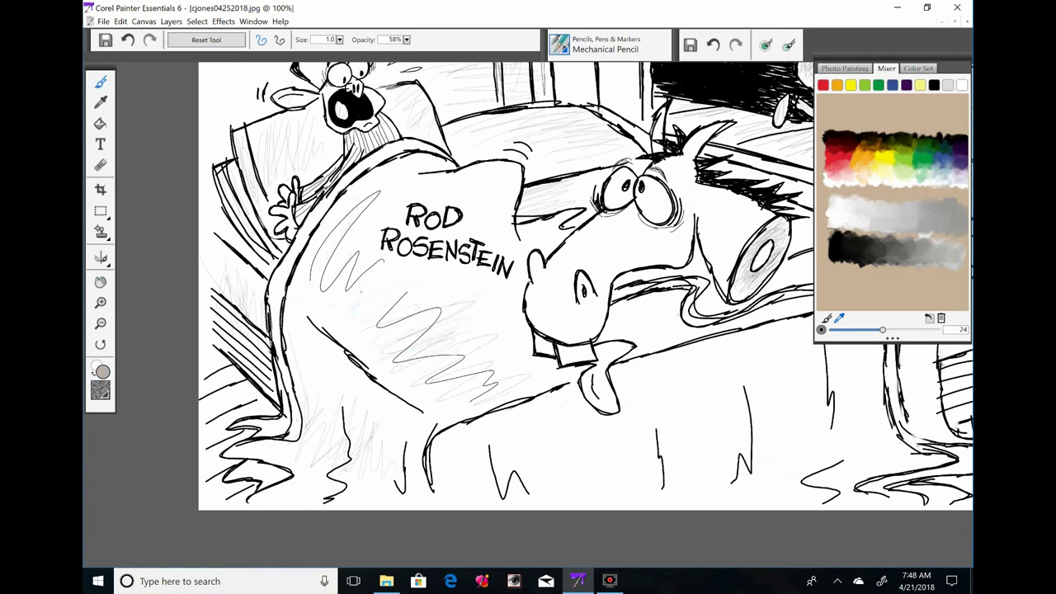
{"action": "left_click_drag", "start_coordinate": [667, 377], "coordinate": [368, 332]}
{"action": "mouse_move", "coordinate": [549, 307]}
{"action": "left_mouse_down"}
{"action": "mouse_move", "coordinate": [430, 388]}
{"action": "mouse_move", "coordinate": [175, 437]}
{"action": "left_mouse_up"}
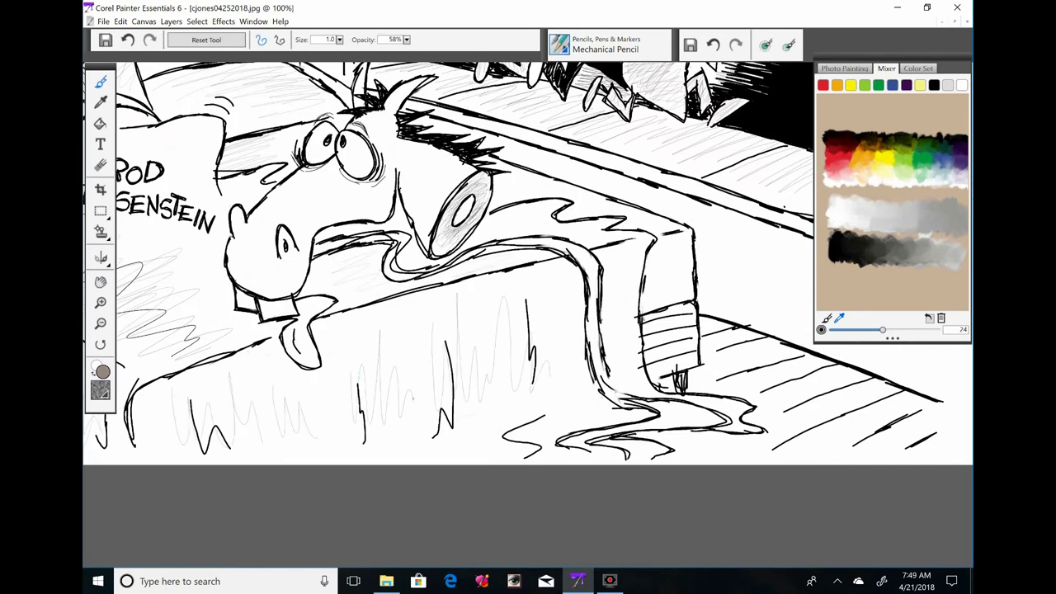
Shade the horse's snout, face and neck with fine grey hatching
{"action": "left_click_drag", "start_coordinate": [495, 289], "coordinate": [516, 355]}
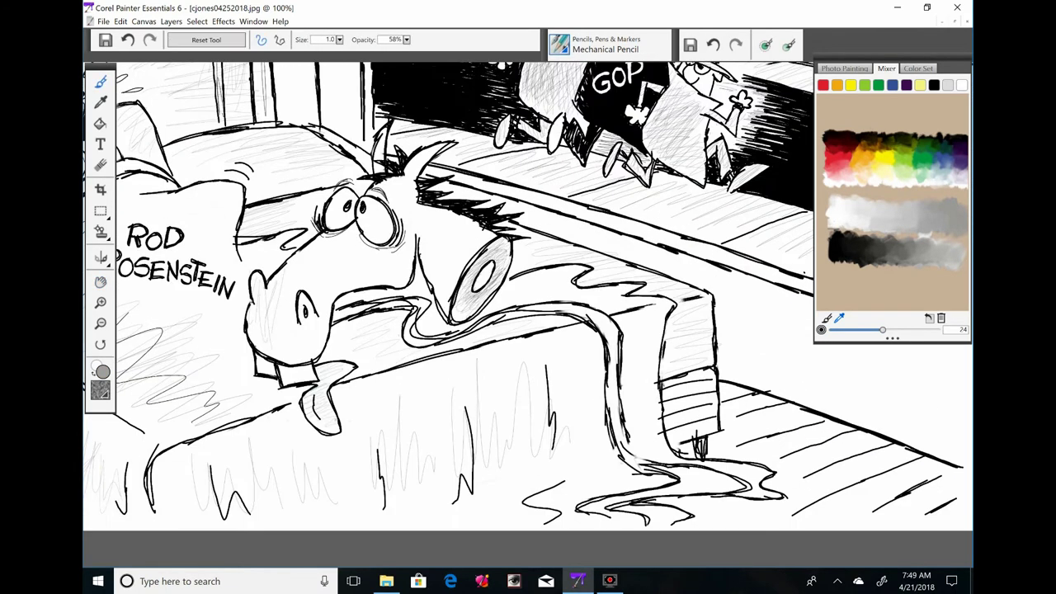
{"action": "mouse_move", "coordinate": [404, 238]}
{"action": "left_mouse_down"}
{"action": "mouse_move", "coordinate": [257, 305]}
{"action": "mouse_move", "coordinate": [431, 236]}
{"action": "left_mouse_up"}
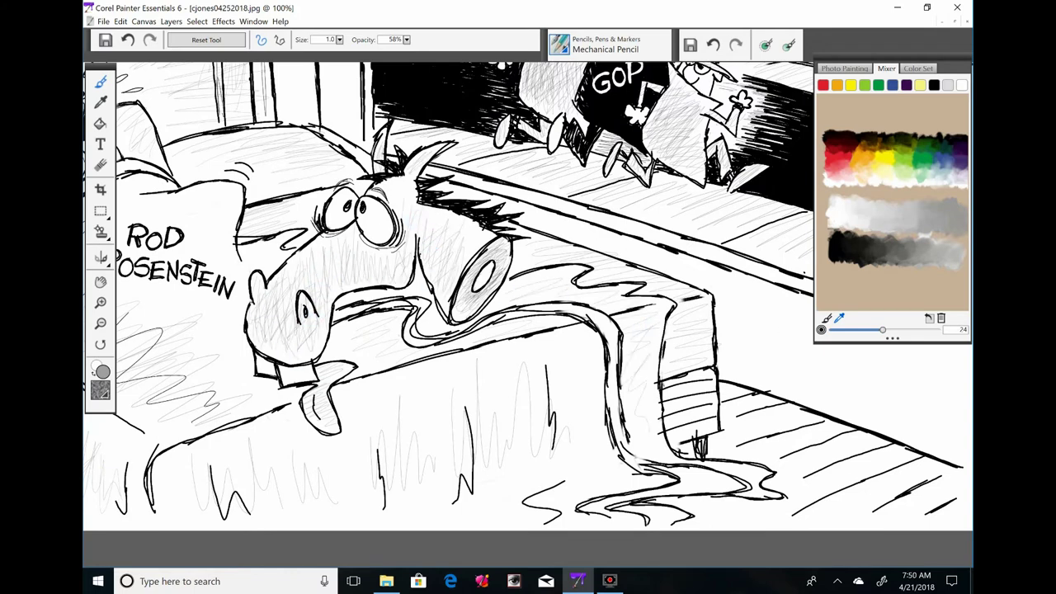
{"action": "left_click_drag", "start_coordinate": [743, 462], "coordinate": [479, 314]}
{"action": "left_click_drag", "start_coordinate": [330, 247], "coordinate": [742, 355]}
Shade the wall around the scribbled picture and below the window with loose grey strokes
{"action": "scroll", "coordinate": [545, 372], "scroll_direction": "down", "scroll_amount": 1}
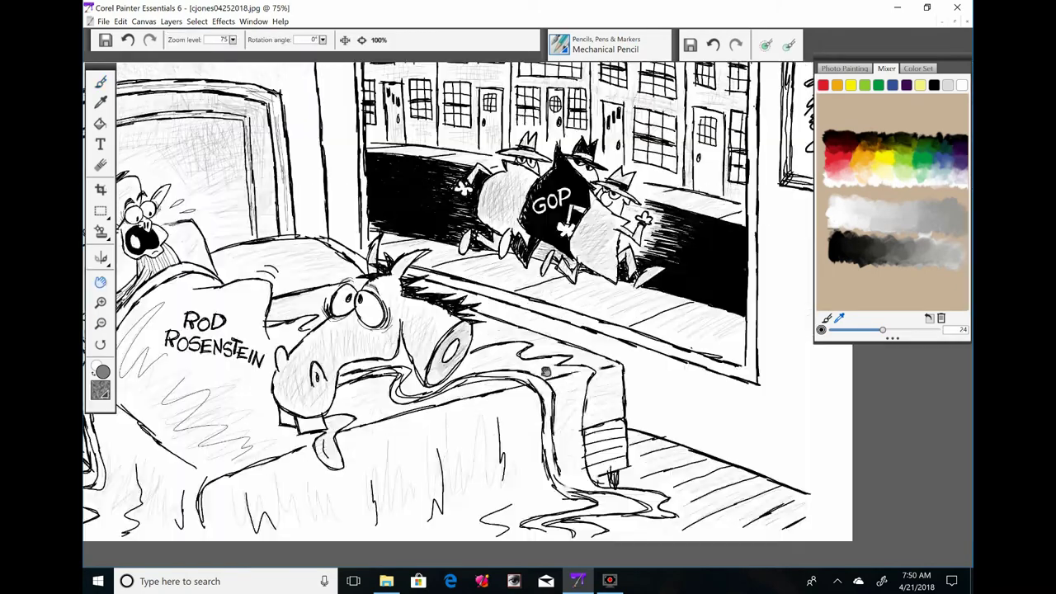
{"action": "scroll", "coordinate": [545, 372], "scroll_direction": "down", "scroll_amount": 1}
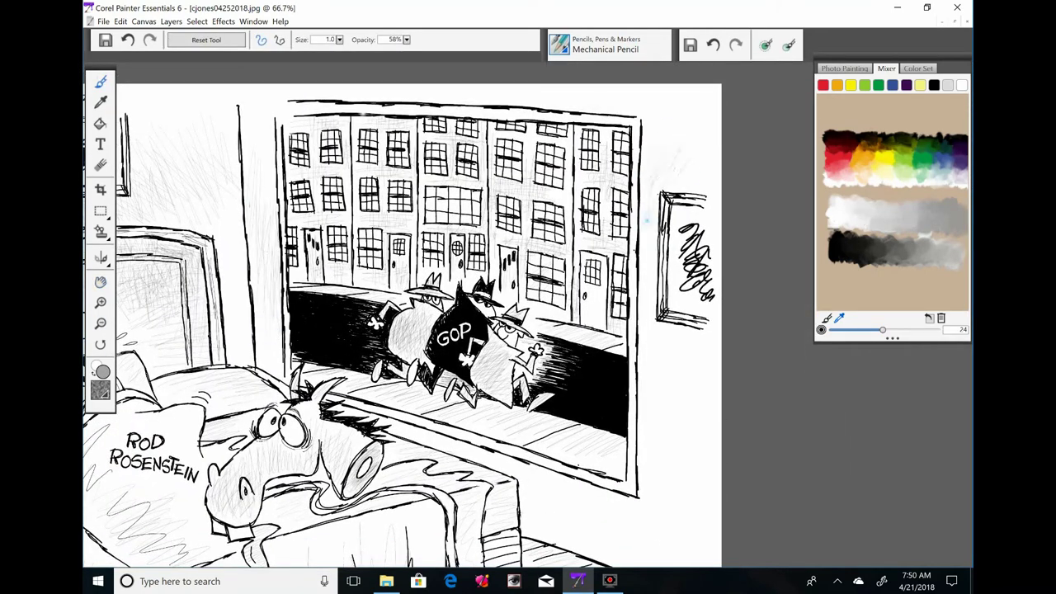
{"action": "left_click_drag", "start_coordinate": [495, 371], "coordinate": [254, 284]}
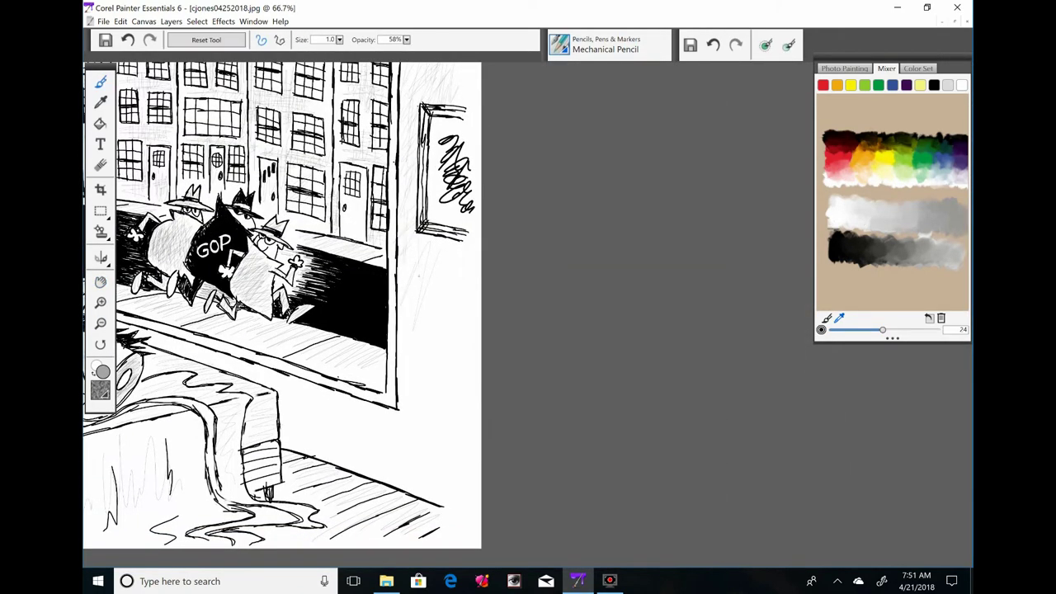
{"action": "mouse_move", "coordinate": [314, 430]}
{"action": "left_mouse_down"}
{"action": "mouse_move", "coordinate": [438, 329]}
{"action": "mouse_move", "coordinate": [448, 462]}
{"action": "left_mouse_up"}
{"action": "left_click_drag", "start_coordinate": [420, 245], "coordinate": [438, 453]}
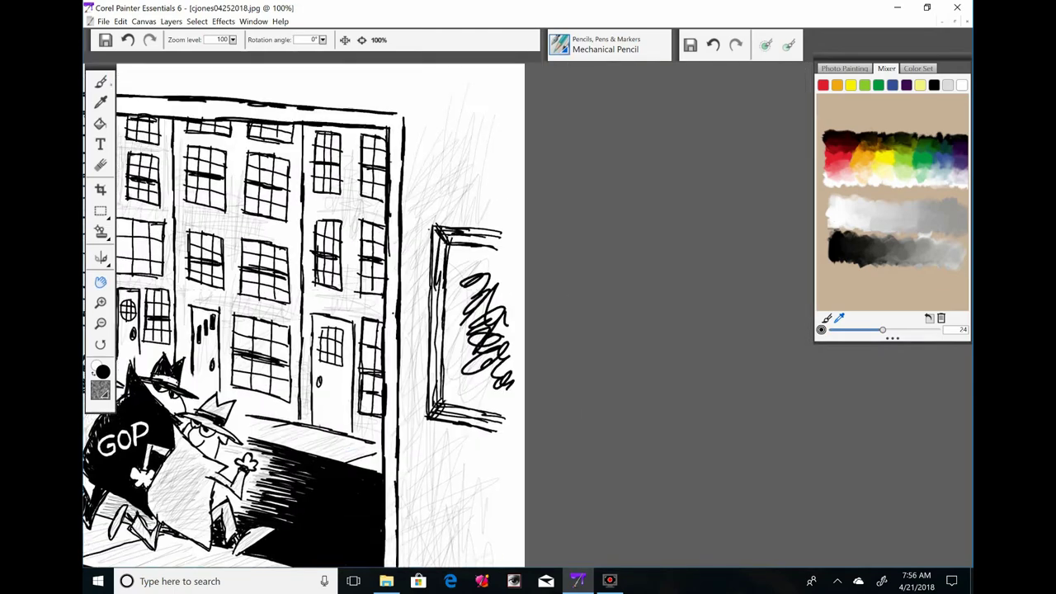
Thicken the window frame's outer edge beside the scribbled picture and its lower inner edge with black 3.6 pencil strokes
{"action": "left_click_drag", "start_coordinate": [405, 140], "coordinate": [398, 474]}
{"action": "left_click_drag", "start_coordinate": [397, 474], "coordinate": [421, 245]}
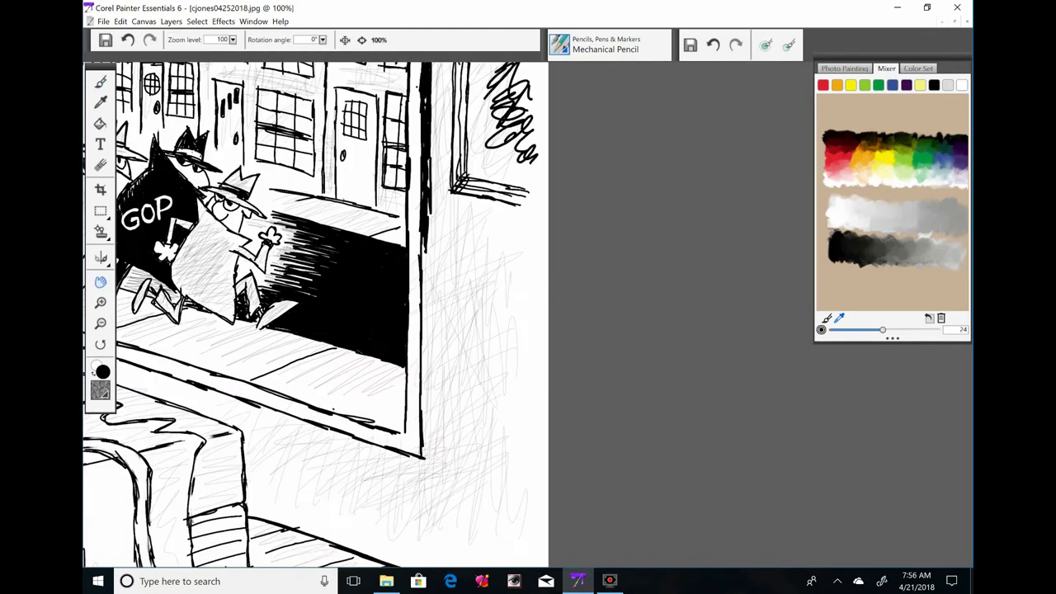
{"action": "left_click_drag", "start_coordinate": [429, 202], "coordinate": [426, 445]}
{"action": "left_click_drag", "start_coordinate": [425, 231], "coordinate": [422, 425]}
{"action": "left_click_drag", "start_coordinate": [247, 140], "coordinate": [507, 404]}
{"action": "left_click_drag", "start_coordinate": [160, 122], "coordinate": [688, 149]}
{"action": "left_click_drag", "start_coordinate": [413, 413], "coordinate": [407, 183]}
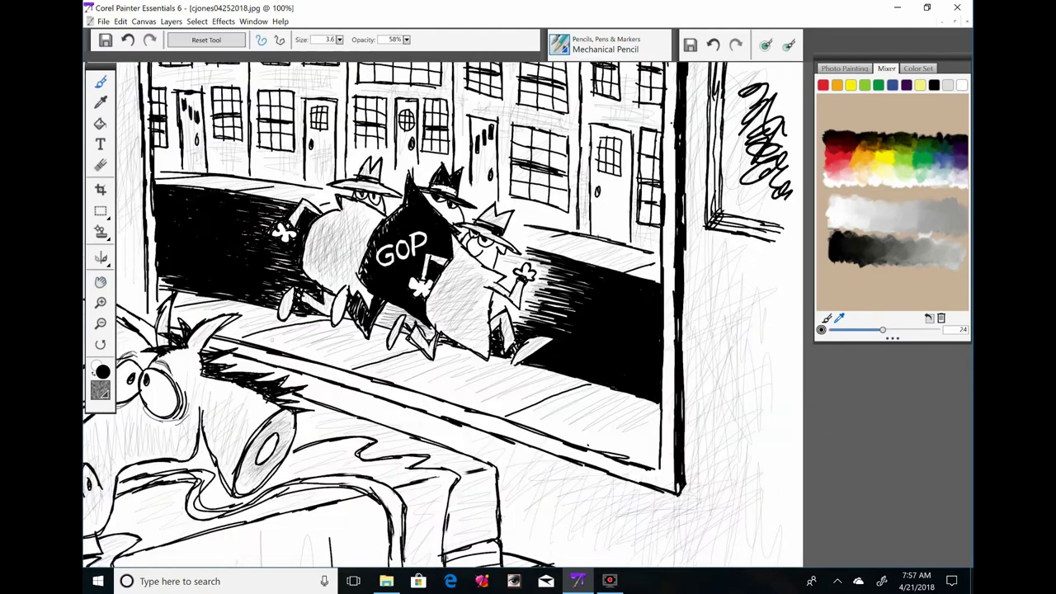
{"action": "left_click_drag", "start_coordinate": [234, 333], "coordinate": [660, 468]}
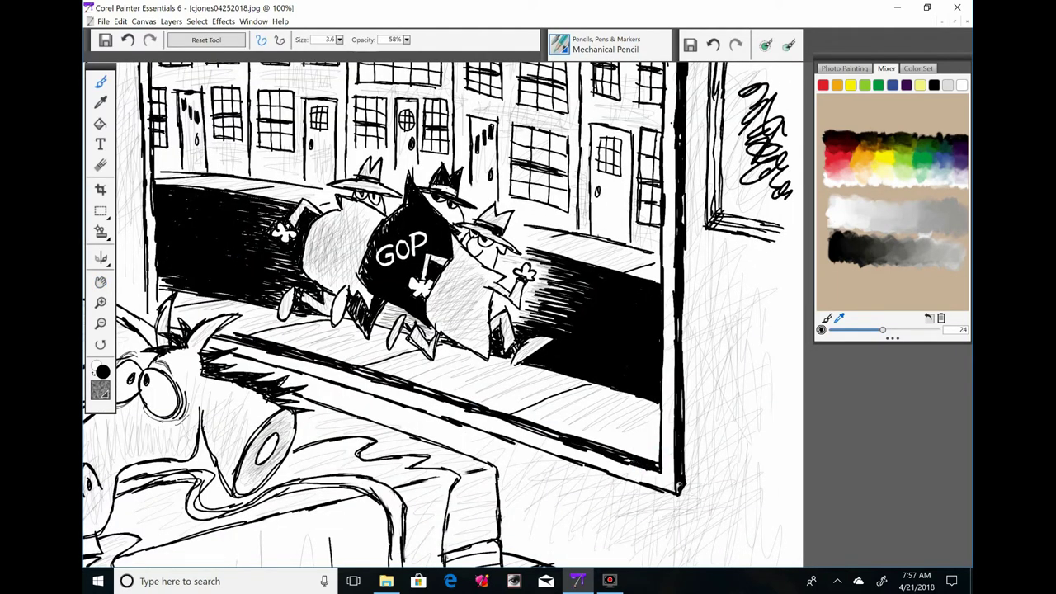
Replace the man's old head with new round eyes, a nose and a scalp curve in black 2.4 pencil
{"action": "left_click_drag", "start_coordinate": [347, 214], "coordinate": [415, 408]}
{"action": "left_click_drag", "start_coordinate": [210, 120], "coordinate": [228, 486]}
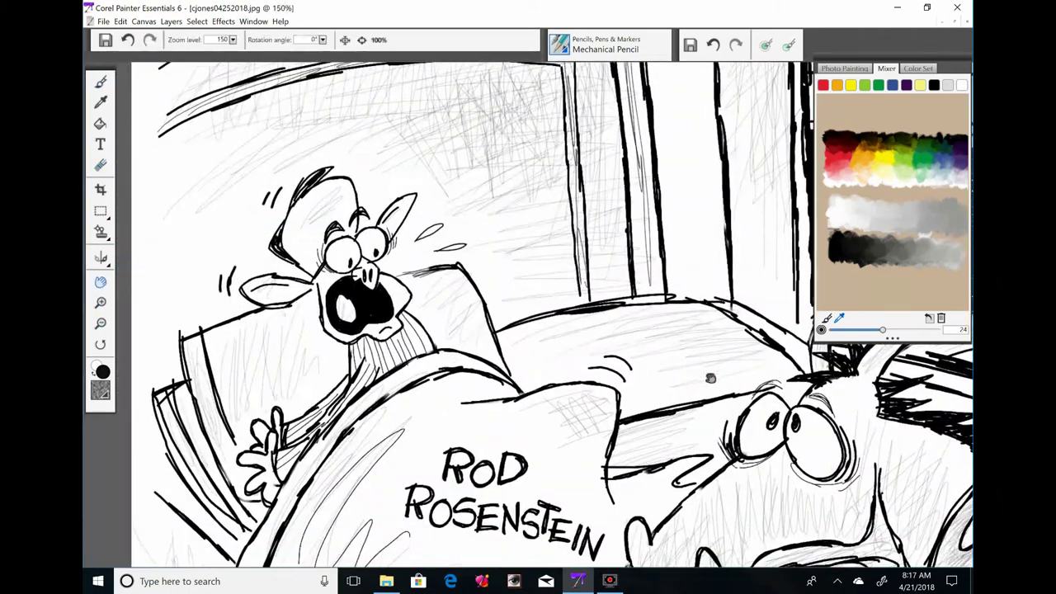
{"action": "mouse_move", "coordinate": [371, 313]}
{"action": "left_mouse_down"}
{"action": "mouse_move", "coordinate": [314, 273]}
{"action": "mouse_move", "coordinate": [377, 302]}
{"action": "mouse_move", "coordinate": [299, 242]}
{"action": "mouse_move", "coordinate": [342, 247]}
{"action": "mouse_move", "coordinate": [308, 275]}
{"action": "left_mouse_up"}
{"action": "key", "text": "b"}
{"action": "key", "text": "ctrl+z"}
{"action": "left_click_drag", "start_coordinate": [239, 223], "coordinate": [323, 202]}
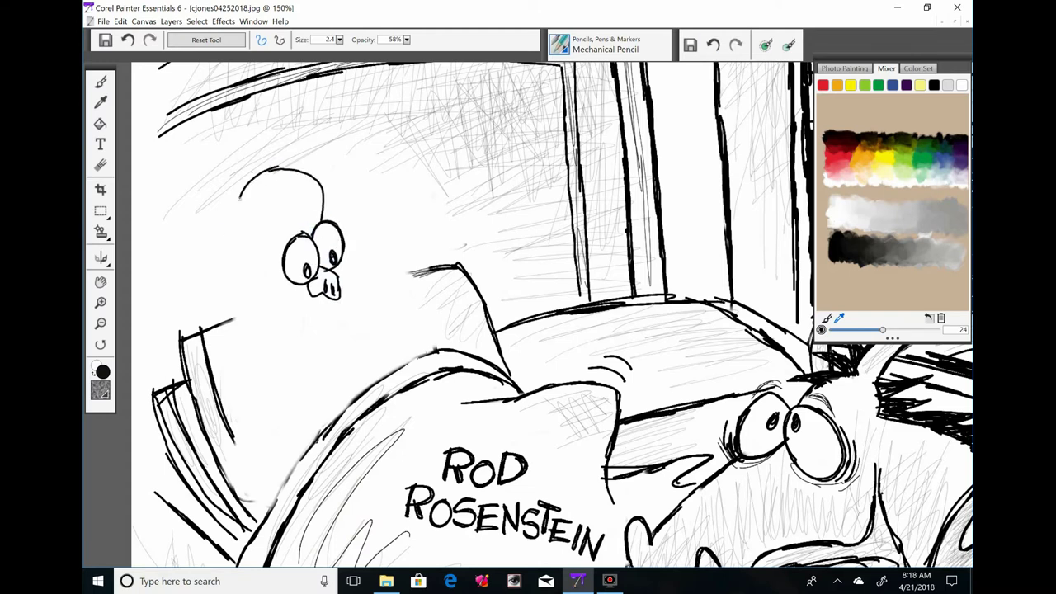
Draw the man's pointed ears, hair tuft, back of the head and raised eyebrows around the new eyes
{"action": "left_click_drag", "start_coordinate": [272, 284], "coordinate": [193, 289]}
{"action": "left_click_drag", "start_coordinate": [293, 153], "coordinate": [256, 169]}
{"action": "left_click_drag", "start_coordinate": [231, 210], "coordinate": [248, 280]}
{"action": "left_click_drag", "start_coordinate": [334, 266], "coordinate": [373, 285]}
{"action": "left_click_drag", "start_coordinate": [274, 301], "coordinate": [301, 371]}
{"action": "key", "text": "ctrl+z"}
{"action": "key", "text": "ctrl+z"}
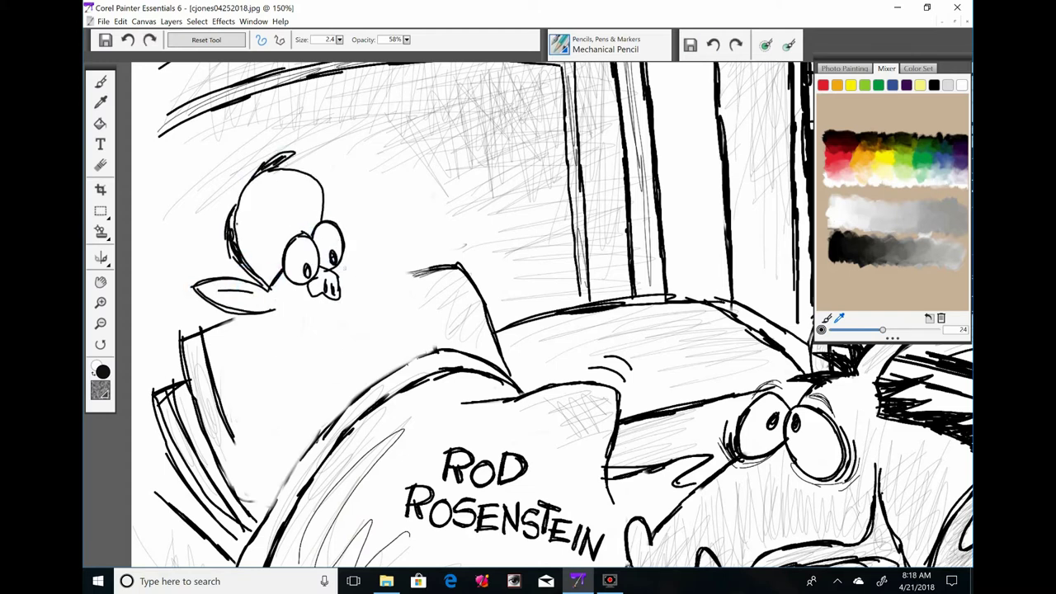
{"action": "mouse_move", "coordinate": [272, 237]}
{"action": "left_mouse_down"}
{"action": "mouse_move", "coordinate": [293, 219]}
{"action": "mouse_move", "coordinate": [355, 265]}
{"action": "left_mouse_up"}
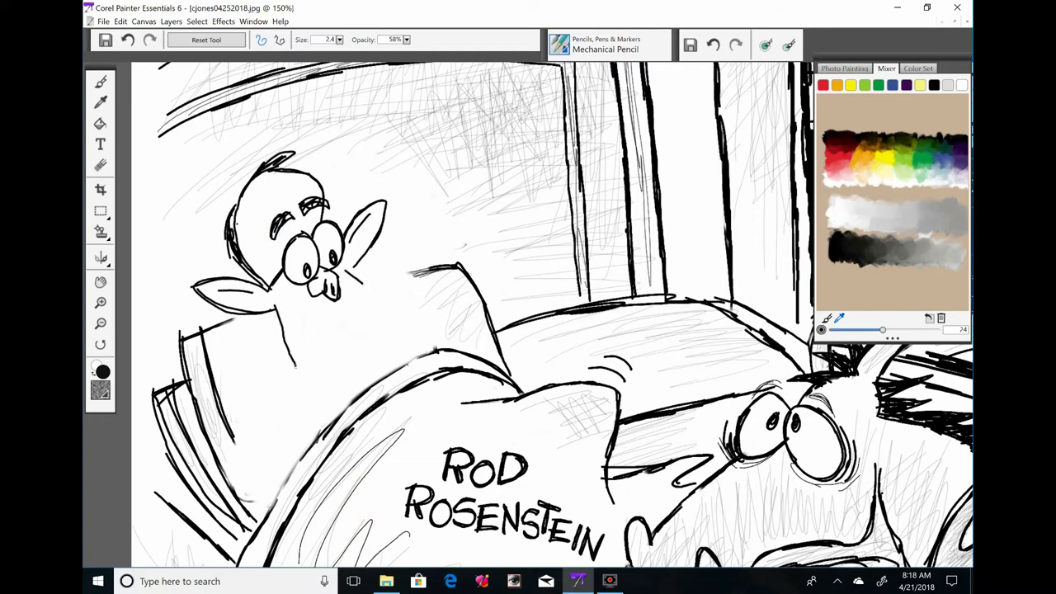
Undo the nose and jaw strokes, and redraw the nose, long jaw and open mouth with a round tongue
{"action": "left_click", "coordinate": [712, 45]}
{"action": "left_click", "coordinate": [712, 45]}
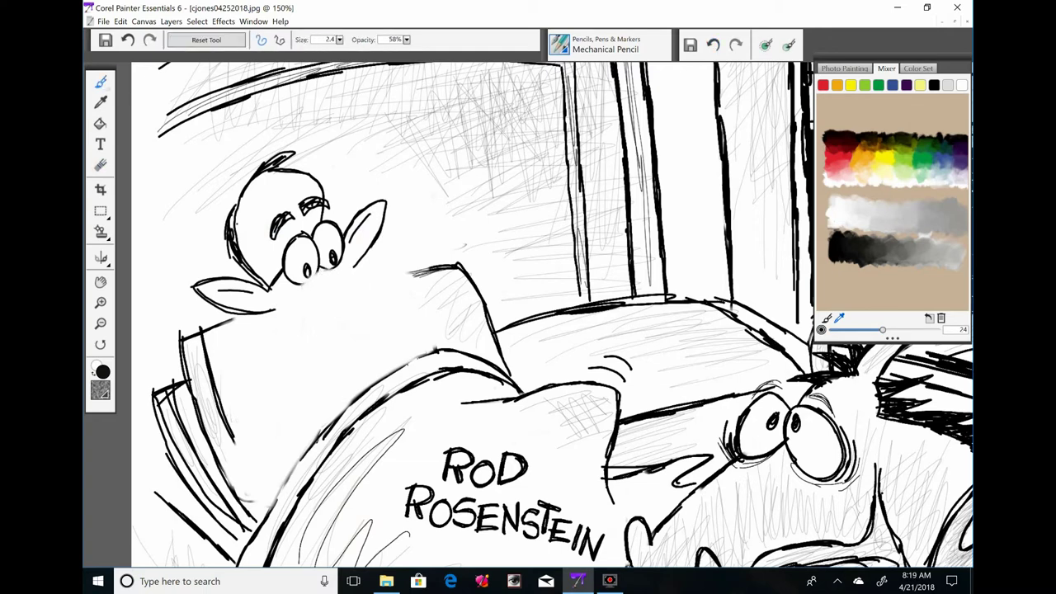
{"action": "mouse_move", "coordinate": [312, 280]}
{"action": "left_mouse_down"}
{"action": "mouse_move", "coordinate": [346, 286]}
{"action": "mouse_move", "coordinate": [385, 340]}
{"action": "left_mouse_up"}
{"action": "left_click", "coordinate": [713, 46]}
{"action": "left_click_drag", "start_coordinate": [298, 307], "coordinate": [367, 268]}
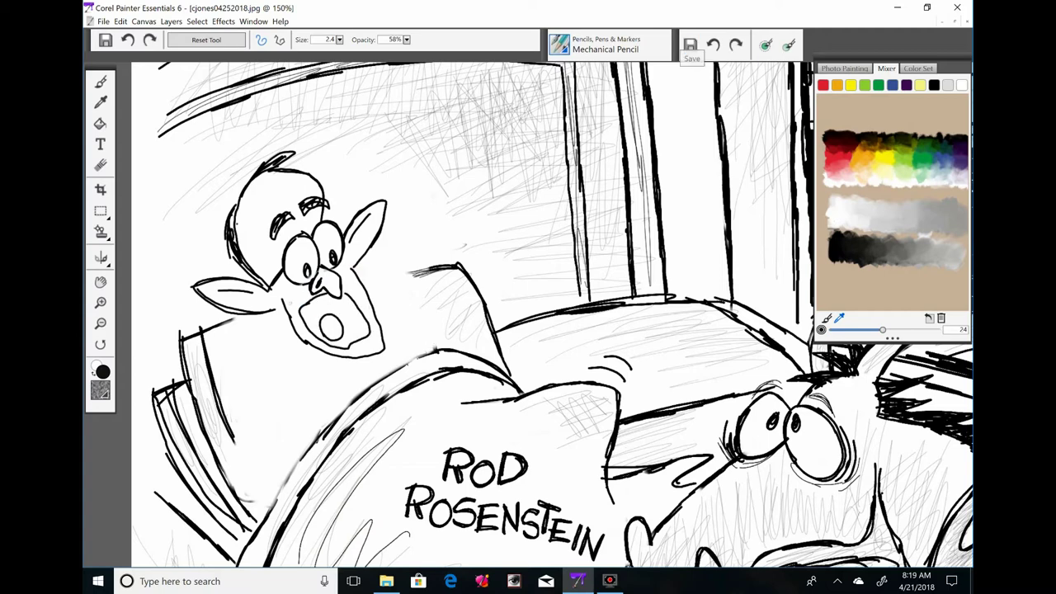
Fill the man's open mouth with solid black around the round white tongue
{"action": "key", "text": "ctrl+plus"}
{"action": "mouse_move", "coordinate": [244, 304]}
{"action": "left_mouse_down"}
{"action": "mouse_move", "coordinate": [280, 356]}
{"action": "mouse_move", "coordinate": [319, 331]}
{"action": "left_mouse_up"}
{"action": "left_click_drag", "start_coordinate": [285, 288], "coordinate": [315, 339]}
{"action": "left_click_drag", "start_coordinate": [246, 298], "coordinate": [256, 347]}
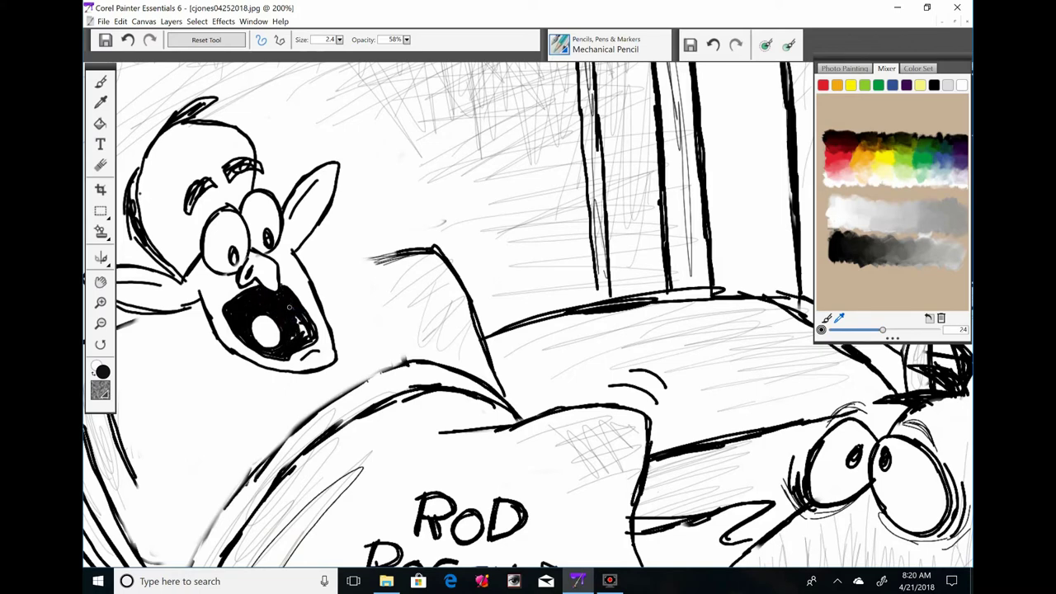
{"action": "key", "text": "ctrl+minus"}
{"action": "key", "text": "ctrl+minus"}
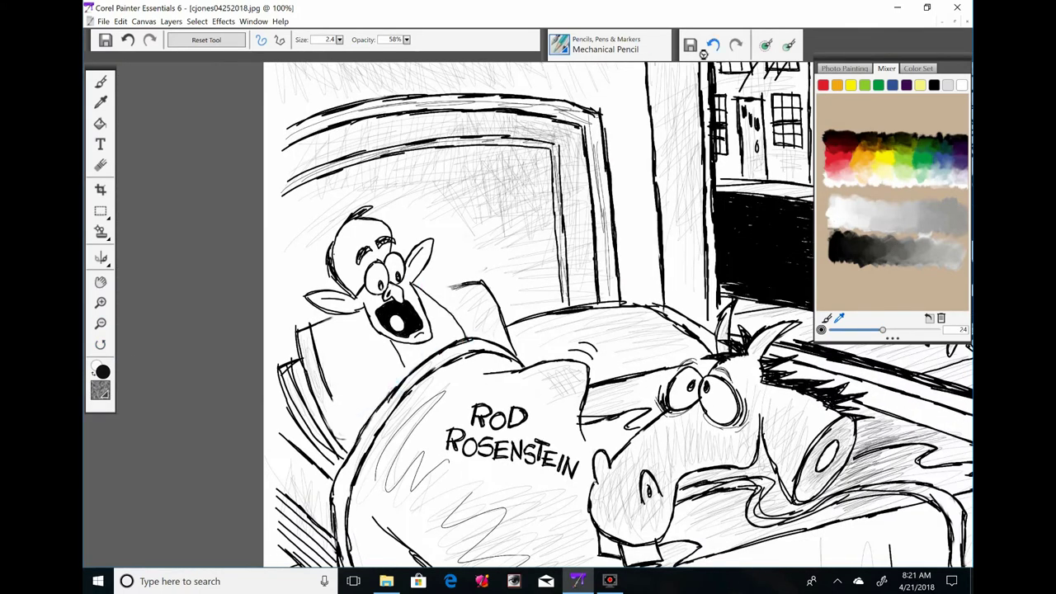
Sketch the man's neck and two backward-reaching arms, and erase the rough hands beside the blanket
{"action": "left_click_drag", "start_coordinate": [392, 344], "coordinate": [334, 446]}
{"action": "key", "text": "ctrl+plus"}
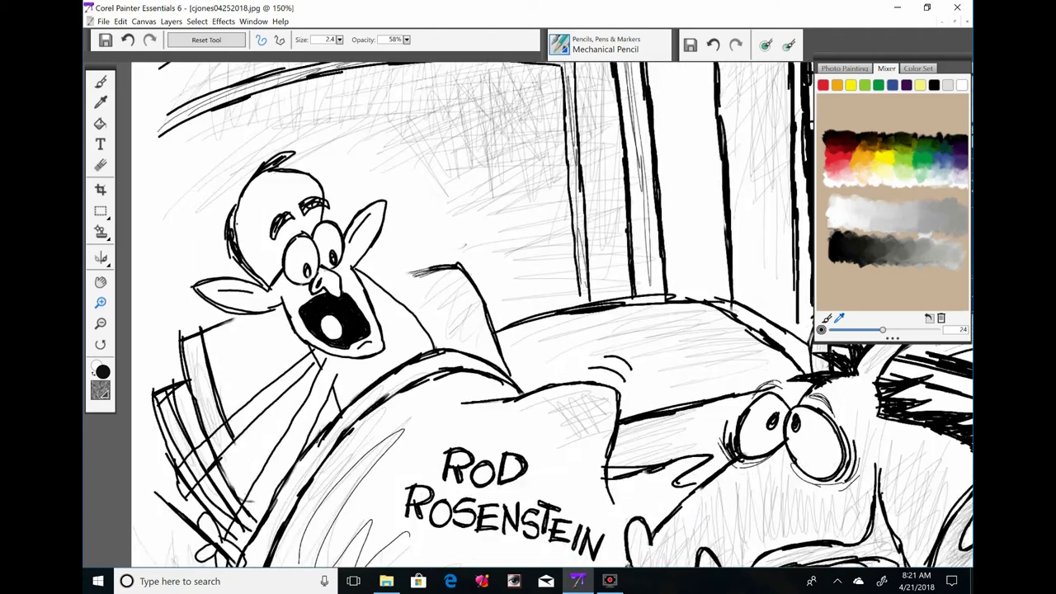
{"action": "key", "text": "n"}
{"action": "mouse_move", "coordinate": [272, 495]}
{"action": "left_mouse_down"}
{"action": "mouse_move", "coordinate": [465, 377]}
{"action": "mouse_move", "coordinate": [496, 341]}
{"action": "left_mouse_up"}
{"action": "mouse_move", "coordinate": [474, 351]}
{"action": "left_mouse_down"}
{"action": "mouse_move", "coordinate": [438, 387]}
{"action": "mouse_move", "coordinate": [479, 373]}
{"action": "left_mouse_up"}
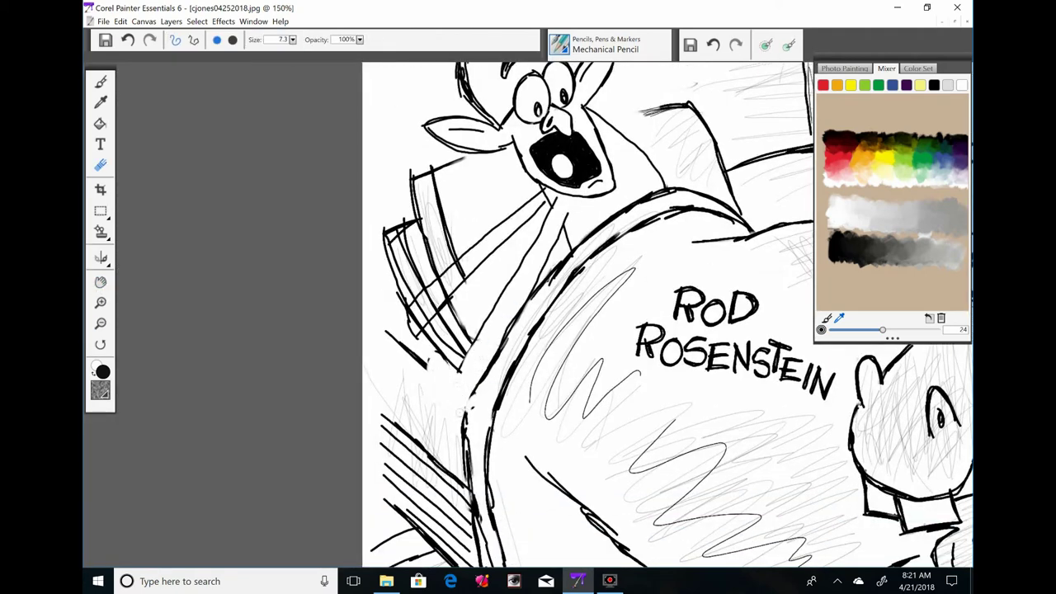
Outline both arms in bold black, erase the pillow lines crossing the upper sleeve, and draw two splayed hands
{"action": "left_click_drag", "start_coordinate": [528, 251], "coordinate": [459, 378]}
{"action": "left_click_drag", "start_coordinate": [569, 208], "coordinate": [525, 301]}
{"action": "left_click_drag", "start_coordinate": [462, 367], "coordinate": [450, 417]}
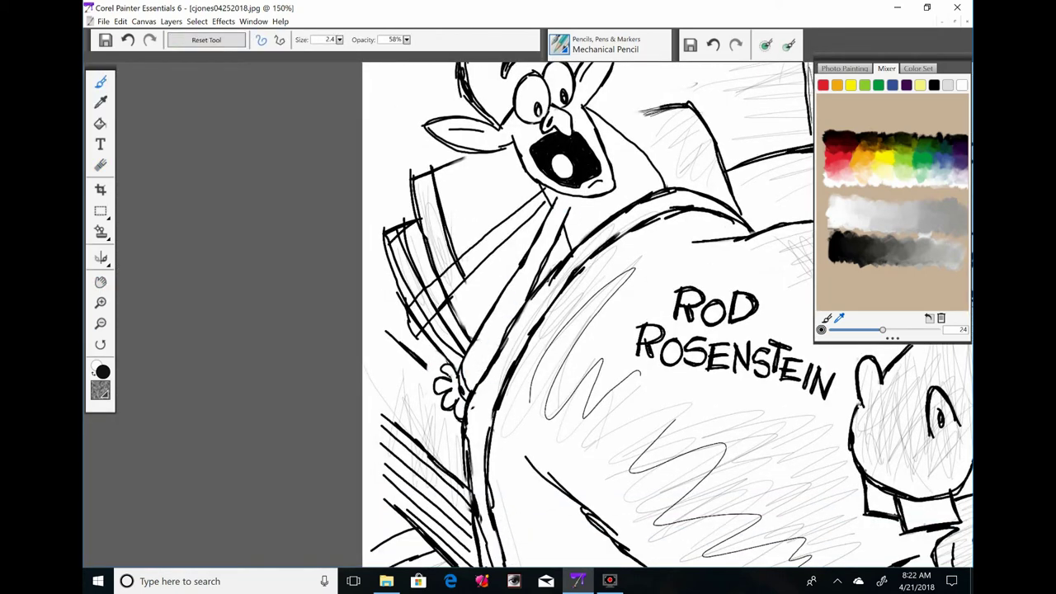
{"action": "left_mouse_down", "coordinate": [0, 0]}
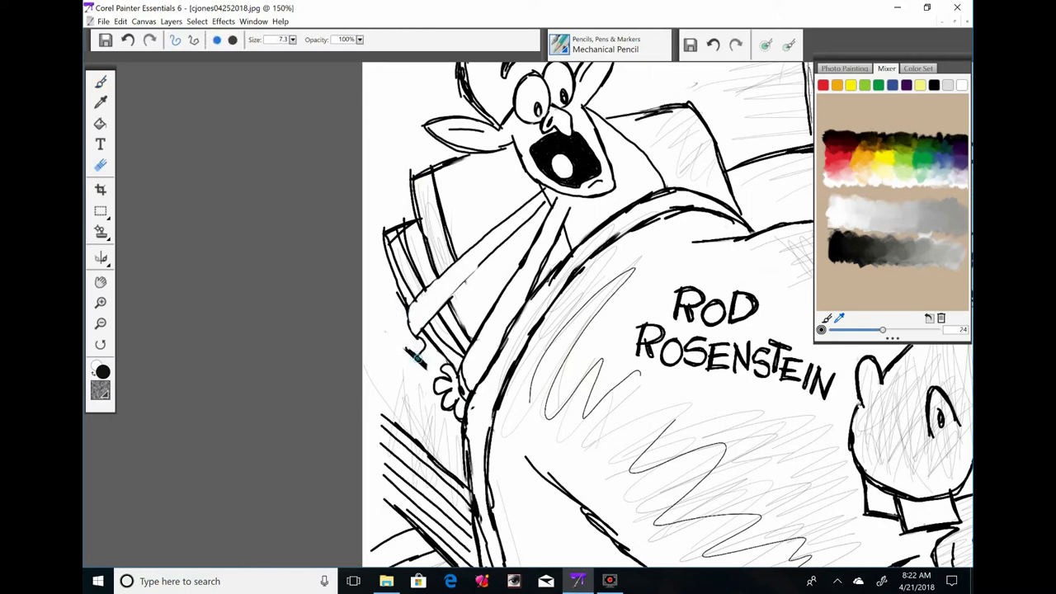
{"action": "key", "text": "ctrl+plus"}
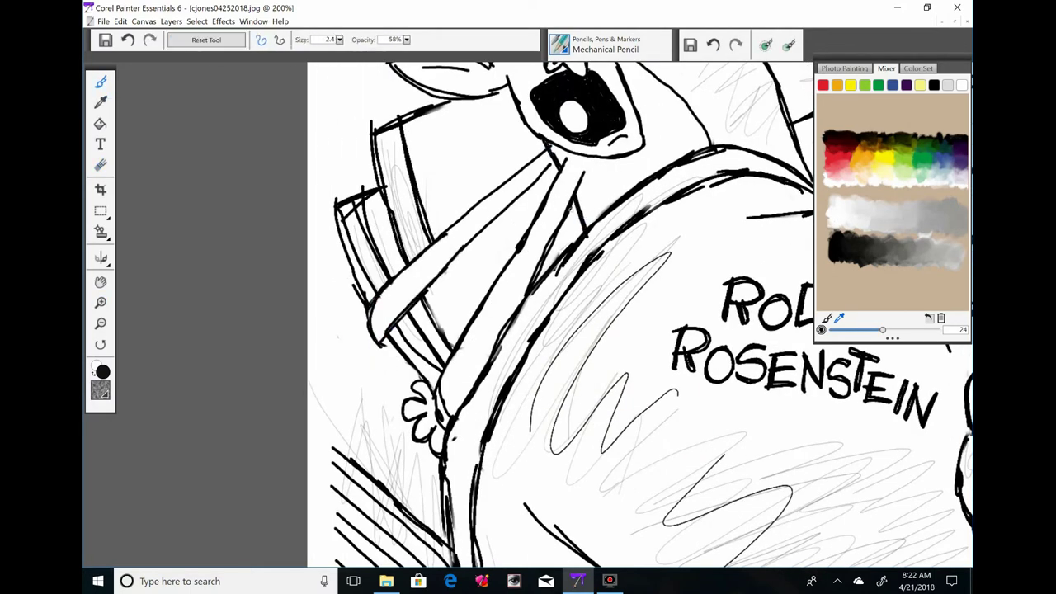
{"action": "key", "text": "ctrl+minus"}
{"action": "key", "text": "ctrl+minus"}
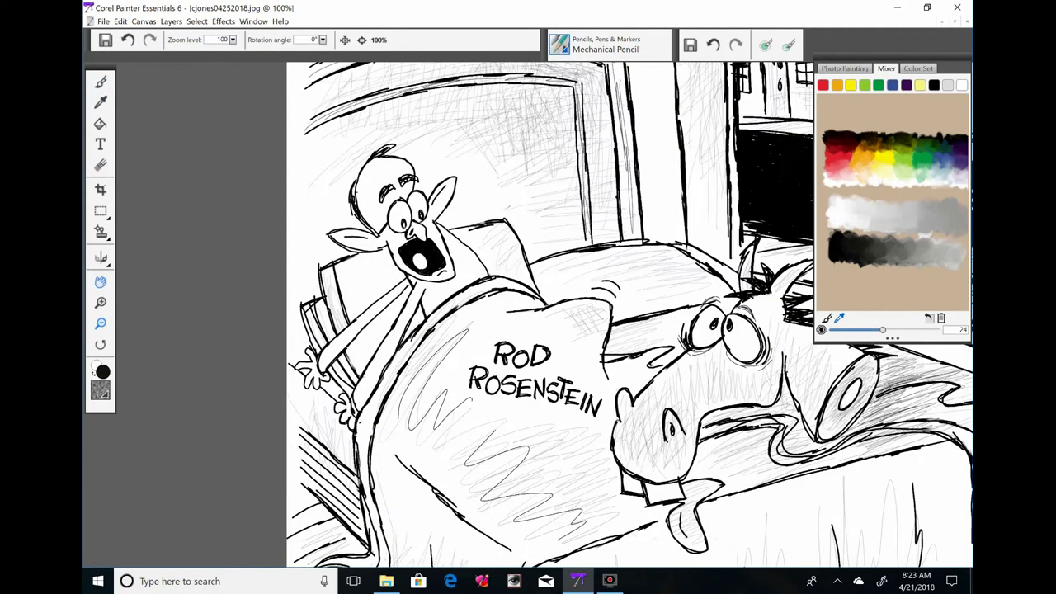
{"action": "key", "text": "ctrl+plus"}
{"action": "key", "text": "ctrl+plus"}
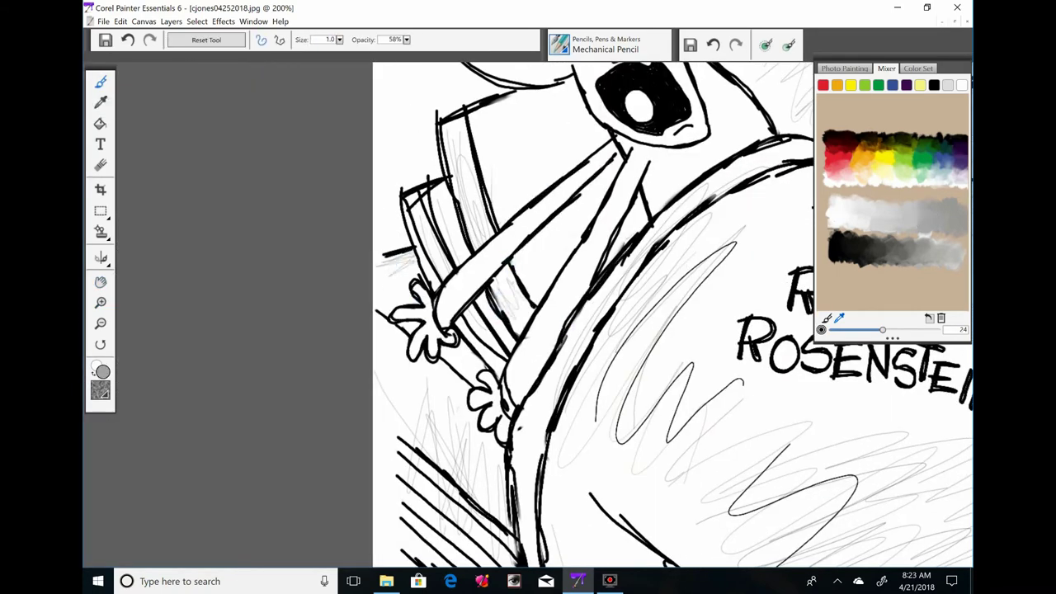
Shade the pillows with loose strokes and hatch the man's sleeves and chest using the 1.0 pencil
{"action": "mouse_move", "coordinate": [392, 264]}
{"action": "left_mouse_down"}
{"action": "mouse_move", "coordinate": [409, 304]}
{"action": "mouse_move", "coordinate": [288, 392]}
{"action": "left_mouse_up"}
{"action": "left_click_drag", "start_coordinate": [387, 231], "coordinate": [371, 380]}
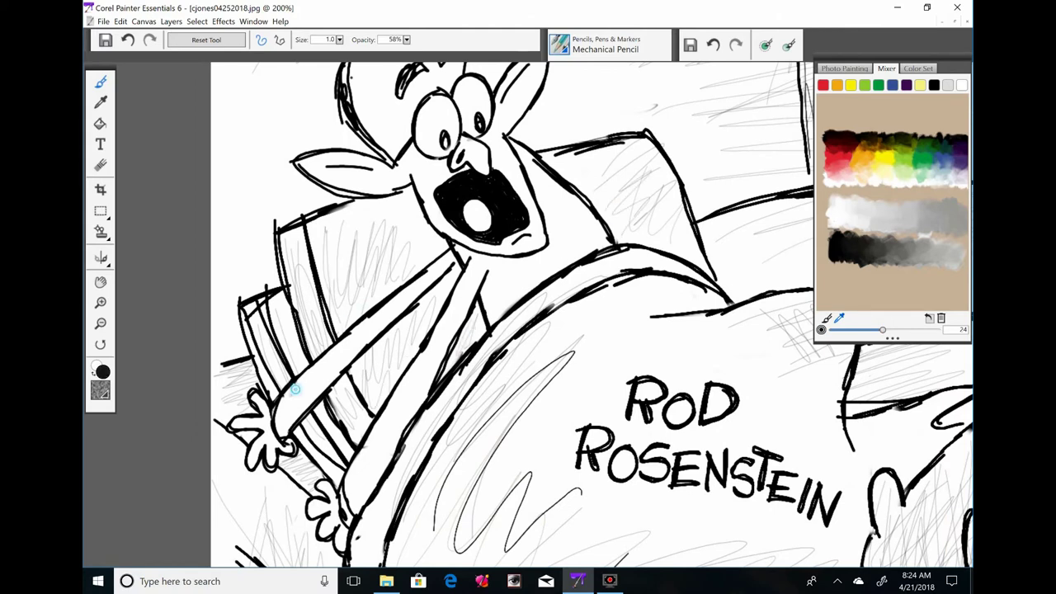
{"action": "left_click_drag", "start_coordinate": [479, 255], "coordinate": [344, 497]}
{"action": "mouse_move", "coordinate": [602, 148]}
{"action": "left_mouse_down"}
{"action": "mouse_move", "coordinate": [520, 247]}
{"action": "mouse_move", "coordinate": [493, 299]}
{"action": "left_mouse_up"}
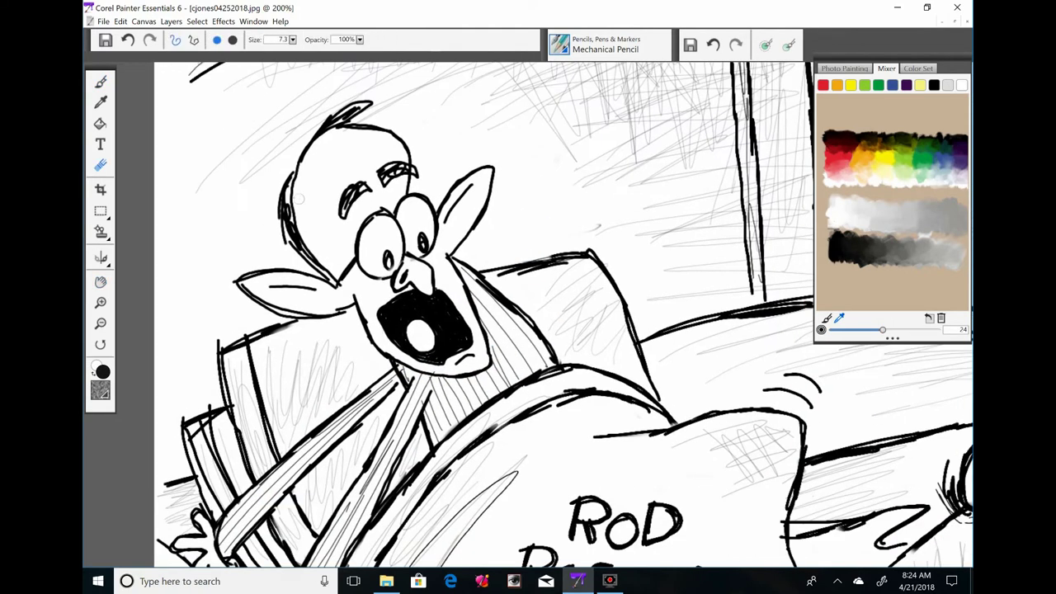
Add fine shading beside the man's eyes and on his forehead, ears, nose and tongue with the 1.0 pencil
{"action": "key", "text": "b"}
{"action": "left_click_drag", "start_coordinate": [353, 236], "coordinate": [346, 259]}
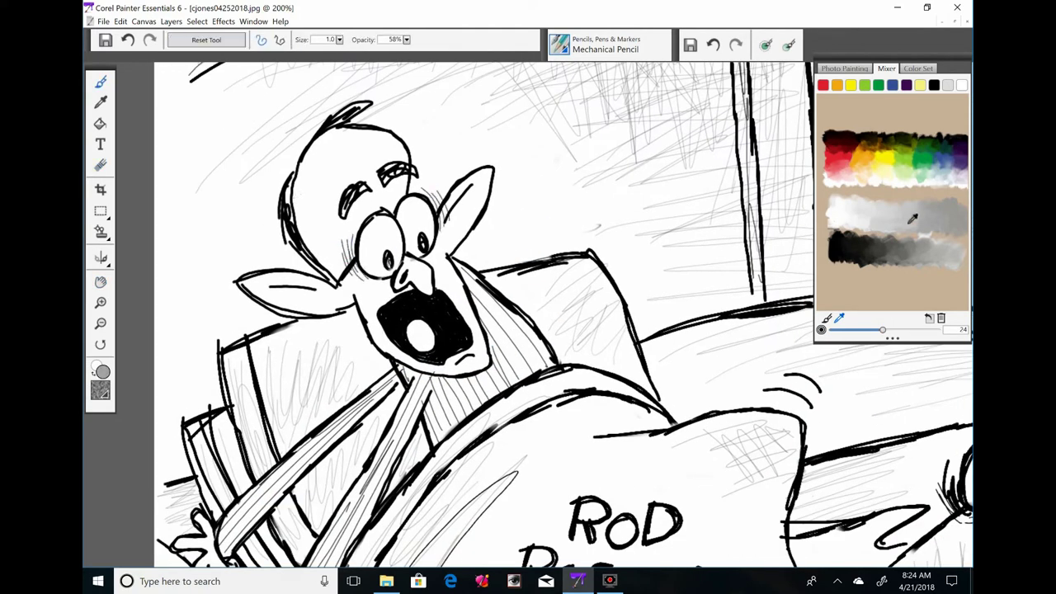
{"action": "left_click_drag", "start_coordinate": [325, 175], "coordinate": [379, 137]}
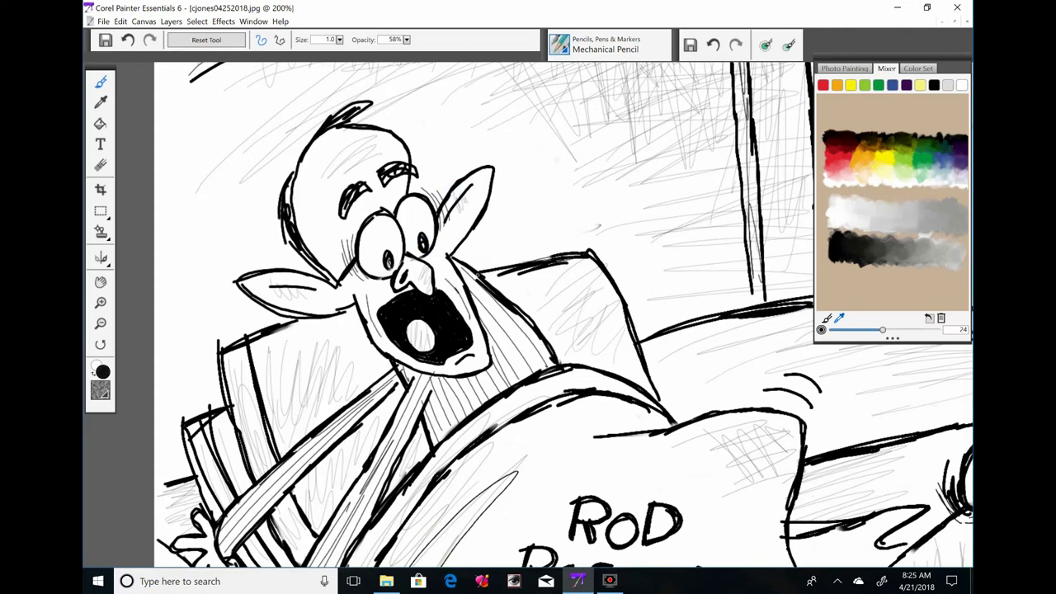
{"action": "key", "text": "ctrl+minus"}
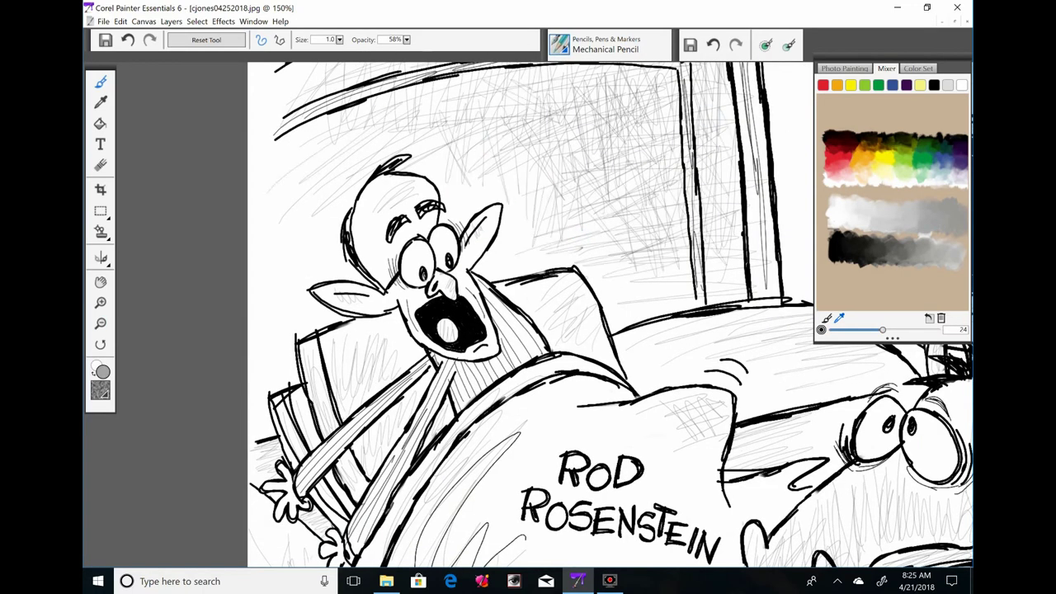
Erase the blanket's upper outline and redraw it with rounded contours, adding a second bedspread edge in 2.3 pencil
{"action": "key", "text": "ctrl+minus"}
{"action": "key", "text": "j"}
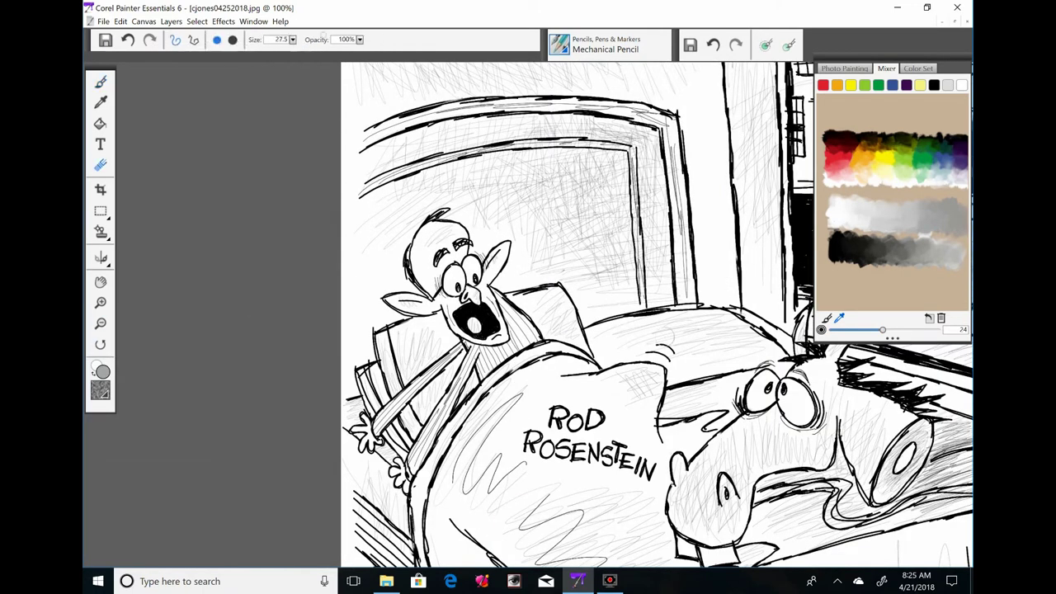
{"action": "key", "text": "space"}
{"action": "mouse_move", "coordinate": [575, 344]}
{"action": "left_mouse_down"}
{"action": "mouse_move", "coordinate": [487, 257]}
{"action": "mouse_move", "coordinate": [555, 330]}
{"action": "mouse_move", "coordinate": [656, 302]}
{"action": "left_mouse_up"}
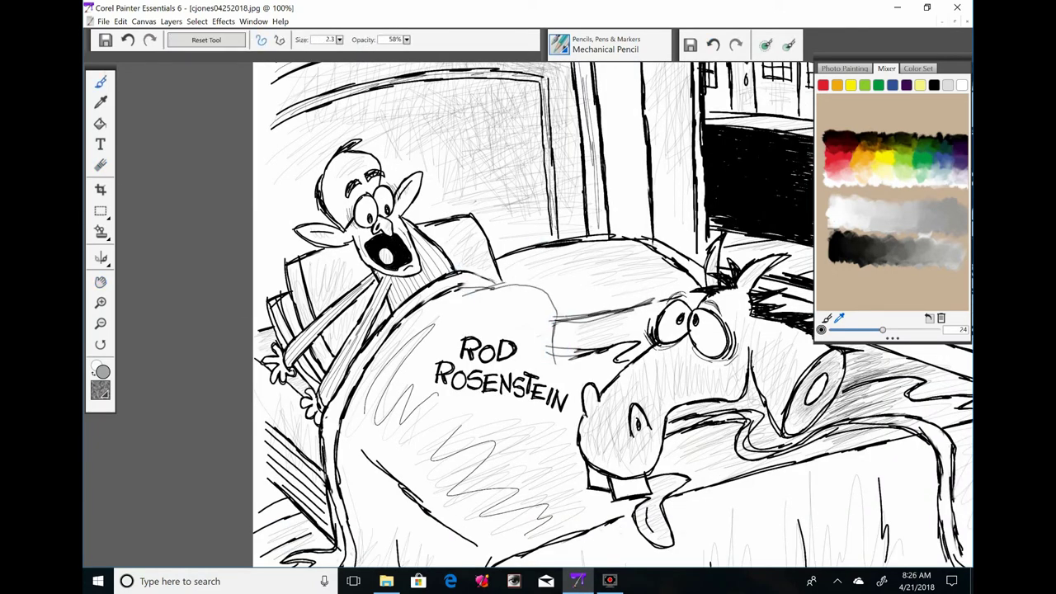
{"action": "key", "text": "ctrl+plus"}
{"action": "mouse_move", "coordinate": [404, 266]}
{"action": "left_mouse_down"}
{"action": "mouse_move", "coordinate": [569, 334]}
{"action": "mouse_move", "coordinate": [697, 301]}
{"action": "left_mouse_up"}
{"action": "left_click_drag", "start_coordinate": [474, 211], "coordinate": [561, 289]}
{"action": "key", "text": "space"}
{"action": "mouse_move", "coordinate": [692, 374]}
{"action": "left_mouse_down"}
{"action": "mouse_move", "coordinate": [620, 349]}
{"action": "mouse_move", "coordinate": [669, 527]}
{"action": "left_mouse_up"}
{"action": "mouse_move", "coordinate": [437, 353]}
{"action": "left_mouse_down"}
{"action": "mouse_move", "coordinate": [668, 318]}
{"action": "mouse_move", "coordinate": [584, 318]}
{"action": "left_mouse_up"}
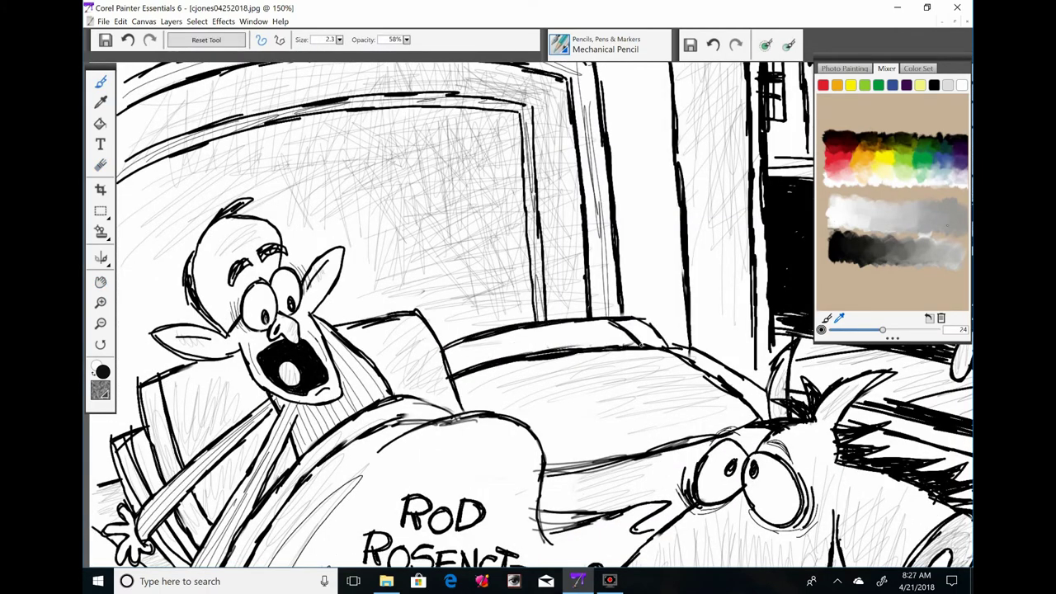
Shade the redrawn blanket and the bedspread behind it with loose grey strokes at pencil size 1.0
{"action": "key", "text": "bracketleft"}
{"action": "key", "text": "bracketleft"}
{"action": "key", "text": "bracketleft"}
{"action": "left_click_drag", "start_coordinate": [556, 408], "coordinate": [650, 429]}
{"action": "left_click_drag", "start_coordinate": [541, 478], "coordinate": [660, 504]}
{"action": "left_click_drag", "start_coordinate": [449, 483], "coordinate": [528, 429]}
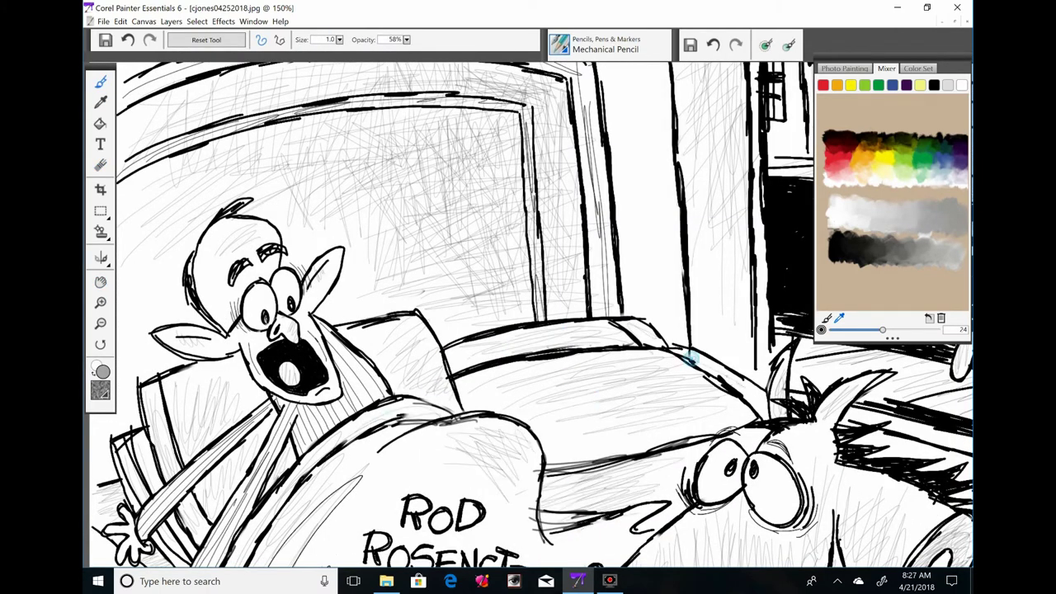
{"action": "key", "text": "ctrl+minus"}
{"action": "left_click_drag", "start_coordinate": [614, 323], "coordinate": [619, 167]}
{"action": "mouse_move", "coordinate": [481, 230]}
{"action": "left_mouse_down"}
{"action": "mouse_move", "coordinate": [339, 355]}
{"action": "mouse_move", "coordinate": [354, 297]}
{"action": "left_mouse_up"}
{"action": "mouse_move", "coordinate": [330, 330]}
{"action": "left_mouse_down"}
{"action": "mouse_move", "coordinate": [359, 274]}
{"action": "mouse_move", "coordinate": [330, 307]}
{"action": "left_mouse_up"}
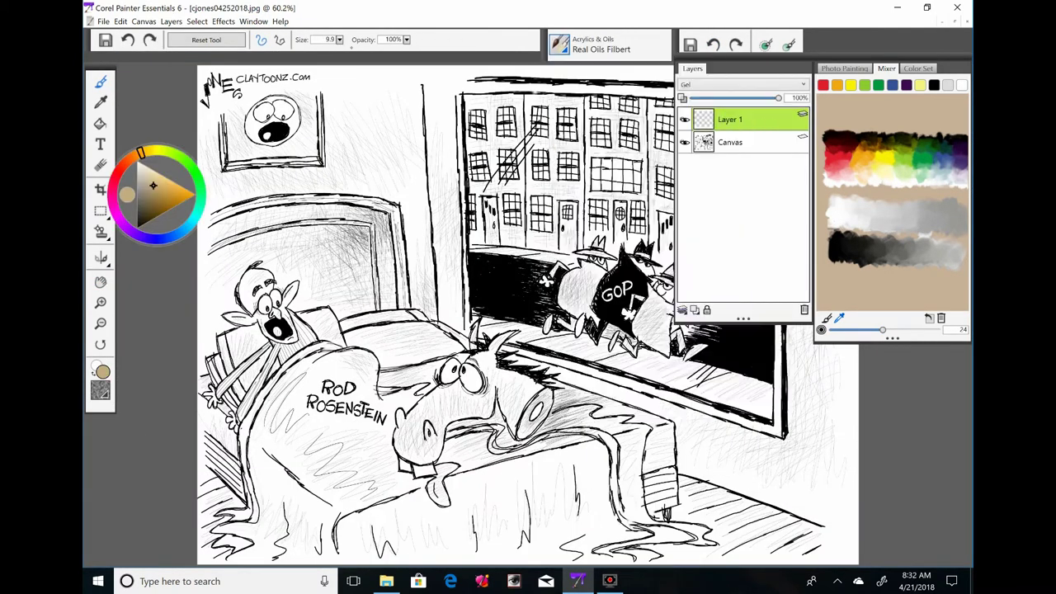
Paint the floorboards on both sides of the bed tan on Layer 1 with a 22.6 Real Oils Filbert brush
{"action": "mouse_move", "coordinate": [678, 513]}
{"action": "left_mouse_down"}
{"action": "mouse_move", "coordinate": [763, 493]}
{"action": "mouse_move", "coordinate": [767, 532]}
{"action": "left_mouse_up"}
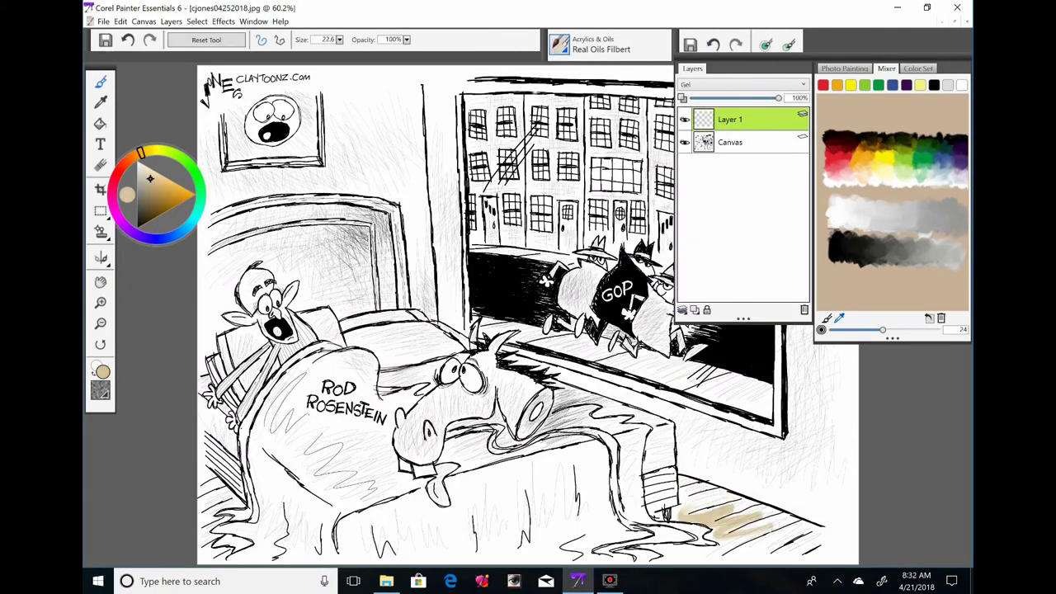
{"action": "left_click_drag", "start_coordinate": [681, 482], "coordinate": [742, 516]}
{"action": "left_click_drag", "start_coordinate": [656, 519], "coordinate": [813, 551]}
{"action": "left_click_drag", "start_coordinate": [647, 549], "coordinate": [796, 524]}
{"action": "left_click_drag", "start_coordinate": [209, 477], "coordinate": [223, 488]}
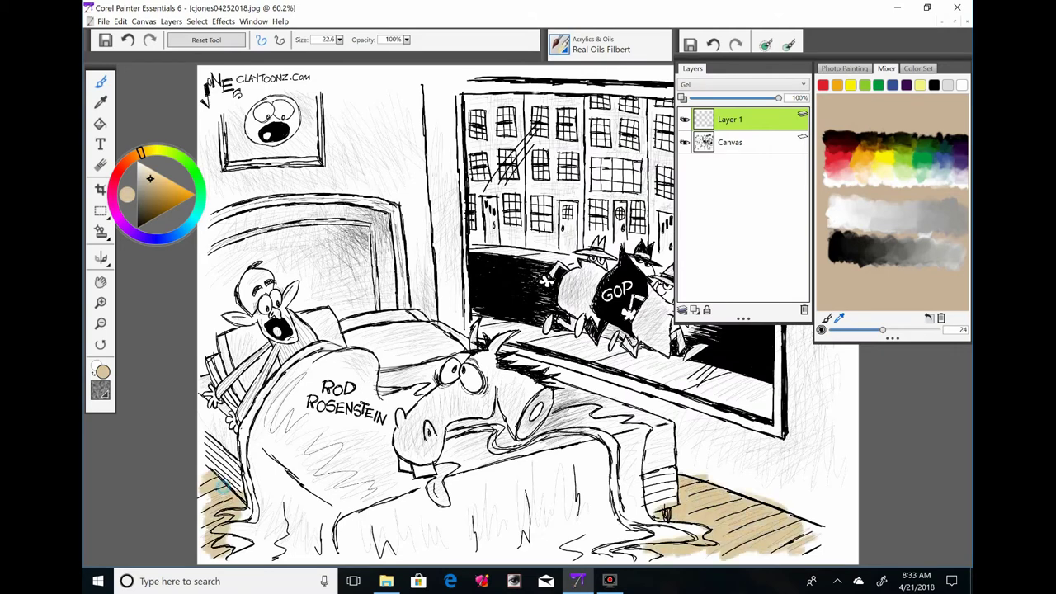
{"action": "left_click_drag", "start_coordinate": [672, 493], "coordinate": [780, 543]}
{"action": "left_click_drag", "start_coordinate": [672, 500], "coordinate": [701, 508]}
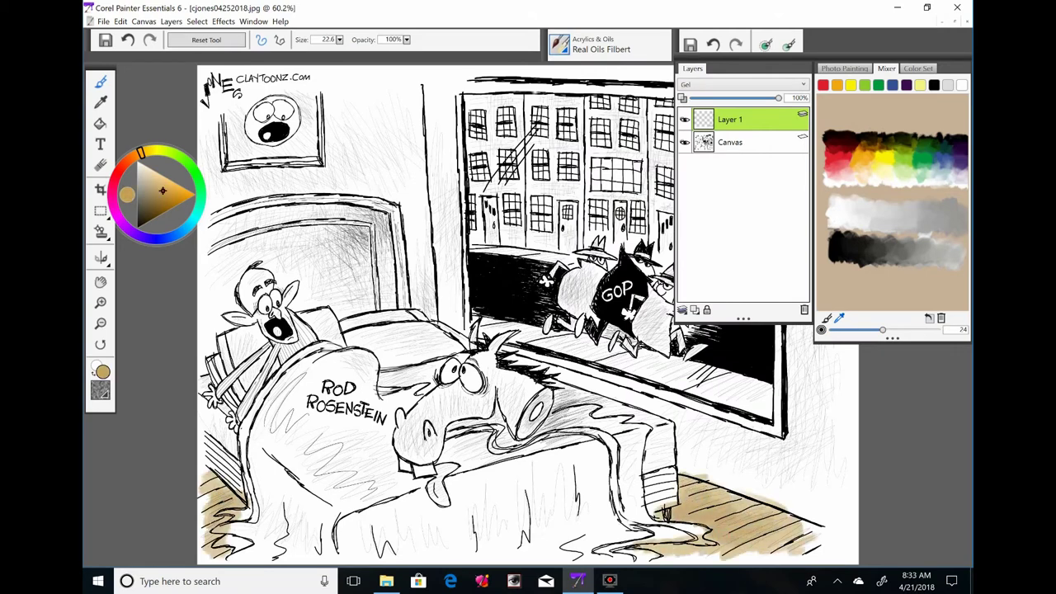
Paint the wall around the screaming-face picture and above the headboard pale olive, enlarging the brush to 32.1
{"action": "left_click_drag", "start_coordinate": [416, 145], "coordinate": [419, 259]}
{"action": "mouse_move", "coordinate": [216, 136]}
{"action": "left_mouse_down"}
{"action": "mouse_move", "coordinate": [223, 198]}
{"action": "mouse_move", "coordinate": [367, 194]}
{"action": "left_mouse_up"}
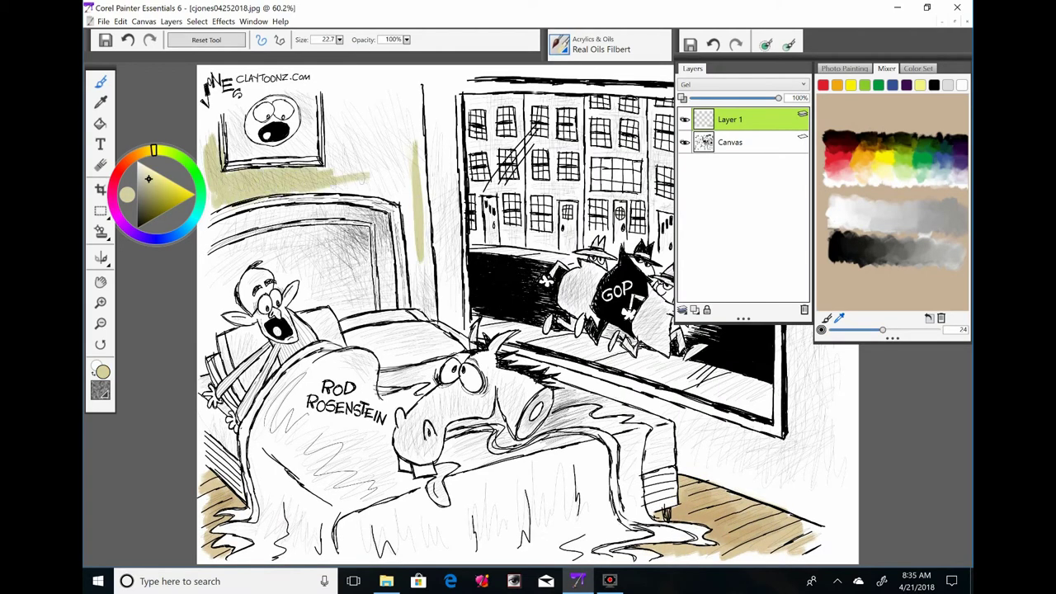
{"action": "mouse_move", "coordinate": [330, 115]}
{"action": "left_mouse_down"}
{"action": "mouse_move", "coordinate": [338, 186]}
{"action": "mouse_move", "coordinate": [388, 197]}
{"action": "left_mouse_up"}
{"action": "left_click_drag", "start_coordinate": [354, 91], "coordinate": [416, 177]}
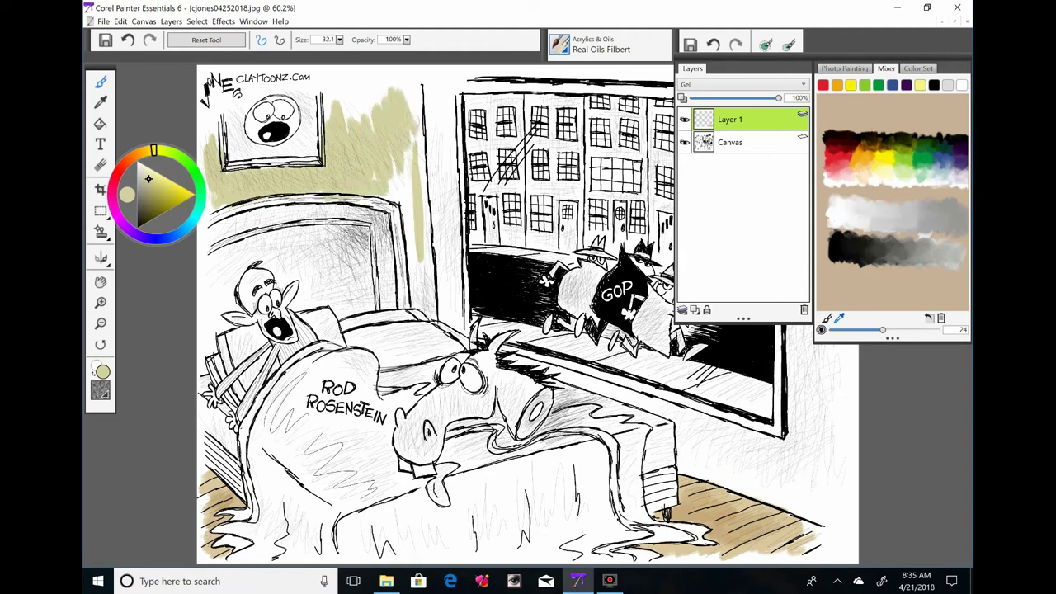
{"action": "left_click_drag", "start_coordinate": [416, 83], "coordinate": [392, 248]}
{"action": "left_click_drag", "start_coordinate": [419, 137], "coordinate": [421, 314]}
{"action": "left_click_drag", "start_coordinate": [429, 202], "coordinate": [433, 321]}
{"action": "left_click_drag", "start_coordinate": [235, 190], "coordinate": [338, 140]}
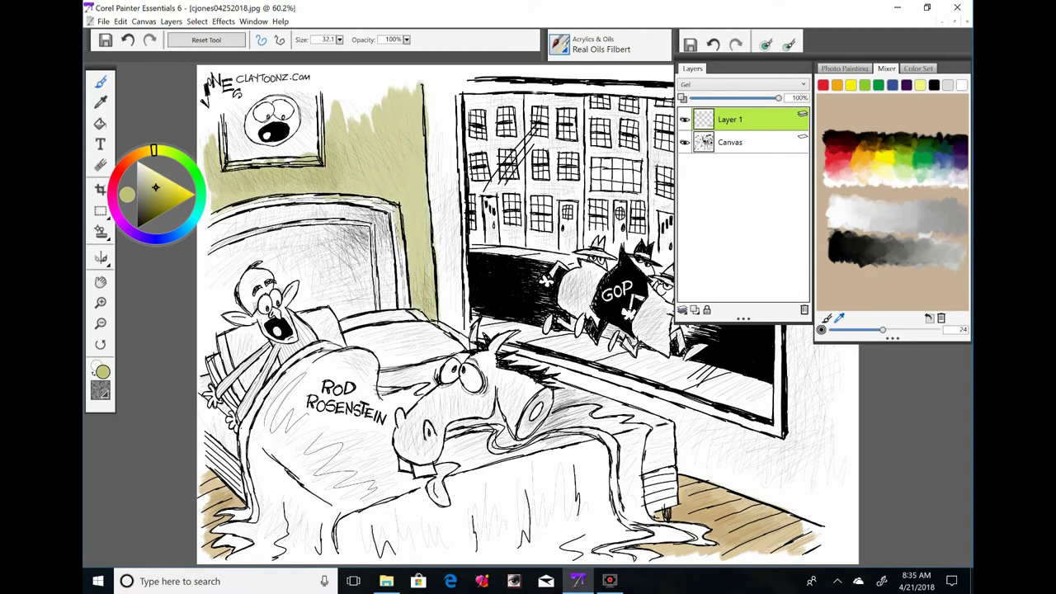
Deepen the olive beside the headboard and paint the wall strip between the bed and the window
{"action": "left_click_drag", "start_coordinate": [416, 235], "coordinate": [423, 317]}
{"action": "left_click_drag", "start_coordinate": [444, 87], "coordinate": [445, 264]}
{"action": "left_click_drag", "start_coordinate": [442, 173], "coordinate": [453, 334]}
Paint pale olive under the window behind the bed and on the wall between the window and scribbled picture
{"action": "left_click_drag", "start_coordinate": [561, 367], "coordinate": [676, 412]}
{"action": "left_click_drag", "start_coordinate": [512, 355], "coordinate": [701, 433]}
{"action": "left_click_drag", "start_coordinate": [577, 289], "coordinate": [293, 295]}
{"action": "left_click_drag", "start_coordinate": [528, 103], "coordinate": [520, 198]}
{"action": "left_click_drag", "start_coordinate": [544, 124], "coordinate": [548, 173]}
{"action": "left_click_drag", "start_coordinate": [519, 185], "coordinate": [528, 379]}
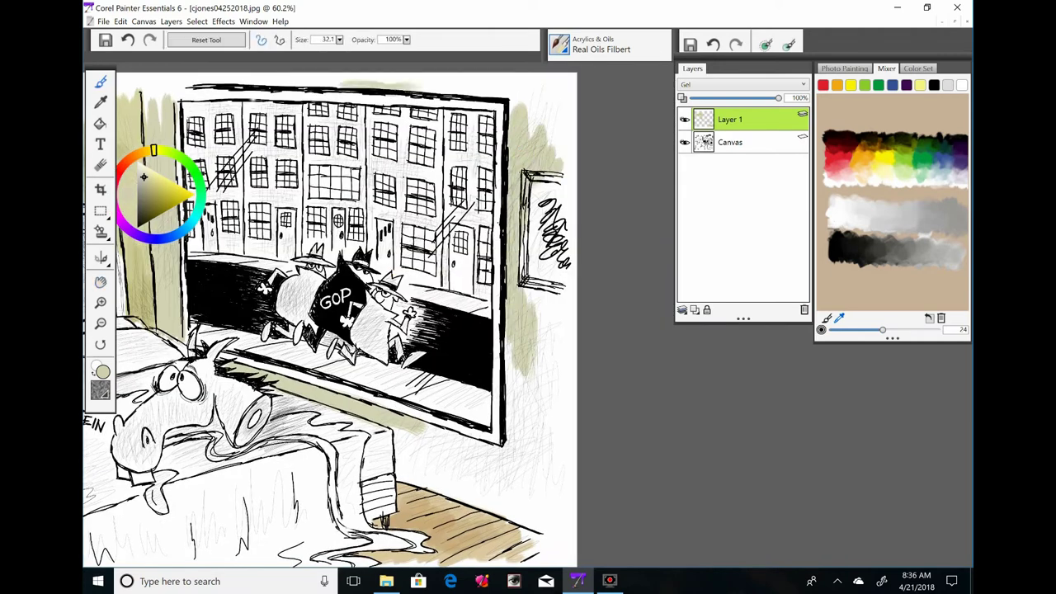
Fill the wall below the scribbled picture and under the window down to the floor with pale olive
{"action": "left_click_drag", "start_coordinate": [520, 340], "coordinate": [515, 462]}
{"action": "left_click_drag", "start_coordinate": [551, 295], "coordinate": [541, 413]}
{"action": "left_click_drag", "start_coordinate": [507, 345], "coordinate": [510, 421]}
{"action": "left_click_drag", "start_coordinate": [470, 438], "coordinate": [396, 488]}
{"action": "mouse_move", "coordinate": [528, 416]}
{"action": "left_mouse_down"}
{"action": "mouse_move", "coordinate": [536, 516]}
{"action": "mouse_move", "coordinate": [561, 505]}
{"action": "left_mouse_up"}
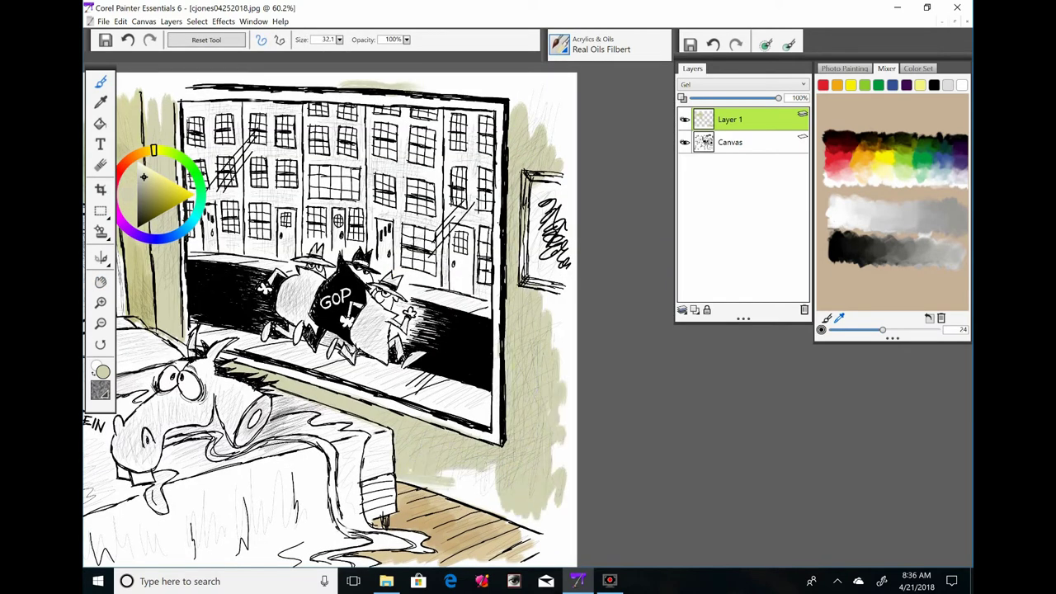
{"action": "left_click_drag", "start_coordinate": [485, 470], "coordinate": [402, 503]}
{"action": "left_click_drag", "start_coordinate": [495, 466], "coordinate": [544, 525]}
Pick a darker olive and shade the wall along the window's outer edge and beneath the window
{"action": "left_click", "coordinate": [152, 189]}
{"action": "left_click_drag", "start_coordinate": [516, 205], "coordinate": [518, 375]}
{"action": "left_click_drag", "start_coordinate": [528, 339], "coordinate": [533, 408]}
{"action": "left_click_drag", "start_coordinate": [470, 419], "coordinate": [388, 474]}
{"action": "left_click_drag", "start_coordinate": [528, 382], "coordinate": [456, 490]}
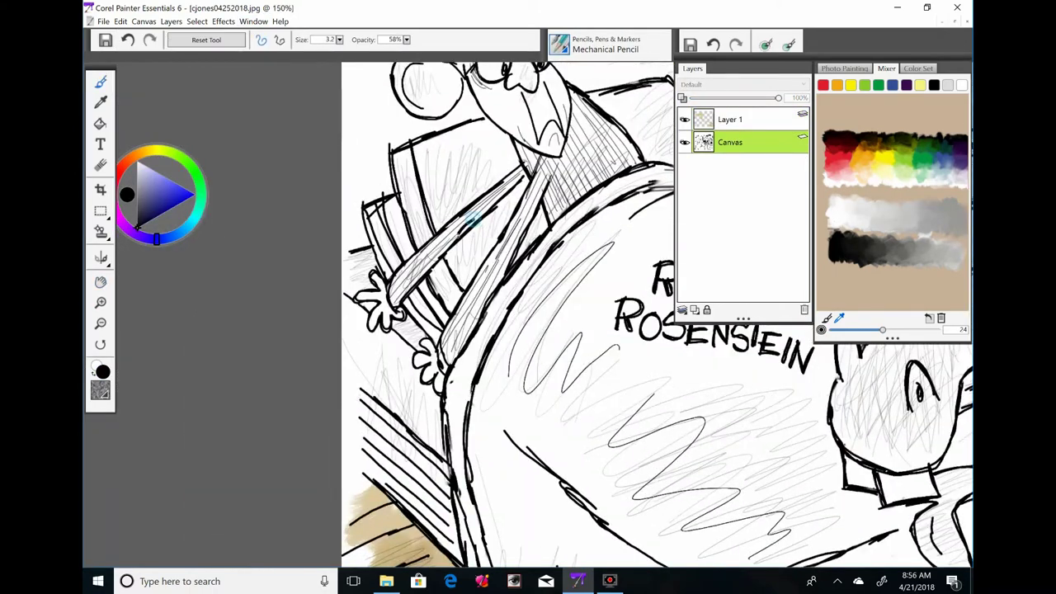
Draw a teddy bear with two round ears between the man's arms, erasing the arm lines that run through the ears
{"action": "left_click_drag", "start_coordinate": [473, 218], "coordinate": [455, 285]}
{"action": "left_click", "coordinate": [101, 164]}
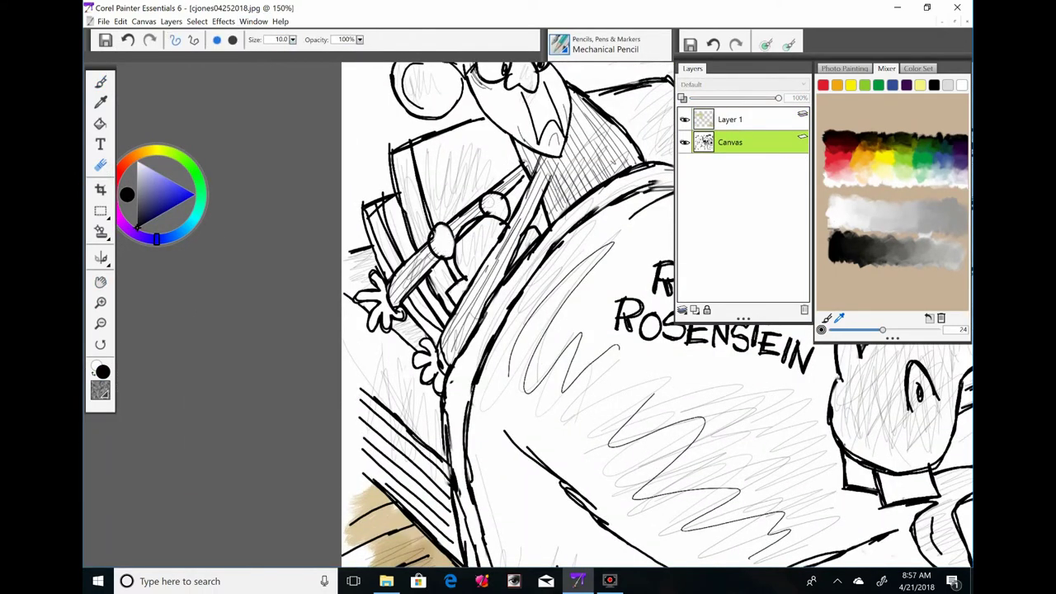
{"action": "key", "text": "b"}
{"action": "mouse_move", "coordinate": [462, 223]}
{"action": "left_mouse_down"}
{"action": "mouse_move", "coordinate": [479, 241]}
{"action": "mouse_move", "coordinate": [442, 247]}
{"action": "left_mouse_up"}
{"action": "left_click_drag", "start_coordinate": [494, 200], "coordinate": [492, 216]}
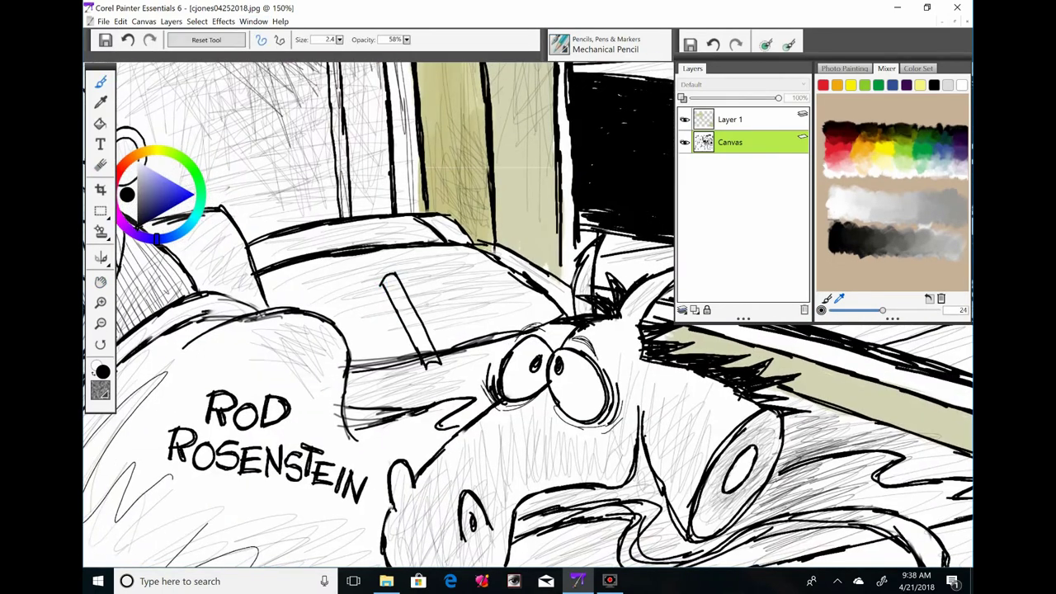
Outline an open book lying face down on the bed beside the horse's head, erasing the mattress lines that cross it
{"action": "mouse_move", "coordinate": [475, 260]}
{"action": "left_mouse_down"}
{"action": "mouse_move", "coordinate": [312, 290]}
{"action": "mouse_move", "coordinate": [421, 375]}
{"action": "left_mouse_up"}
{"action": "left_click_drag", "start_coordinate": [472, 259], "coordinate": [505, 355]}
{"action": "key", "text": "e"}
{"action": "left_click_drag", "start_coordinate": [355, 372], "coordinate": [481, 336]}
{"action": "key", "text": "b"}
{"action": "mouse_move", "coordinate": [346, 404]}
{"action": "left_mouse_down"}
{"action": "mouse_move", "coordinate": [467, 261]}
{"action": "mouse_move", "coordinate": [492, 360]}
{"action": "mouse_move", "coordinate": [507, 350]}
{"action": "left_mouse_up"}
{"action": "key", "text": "e"}
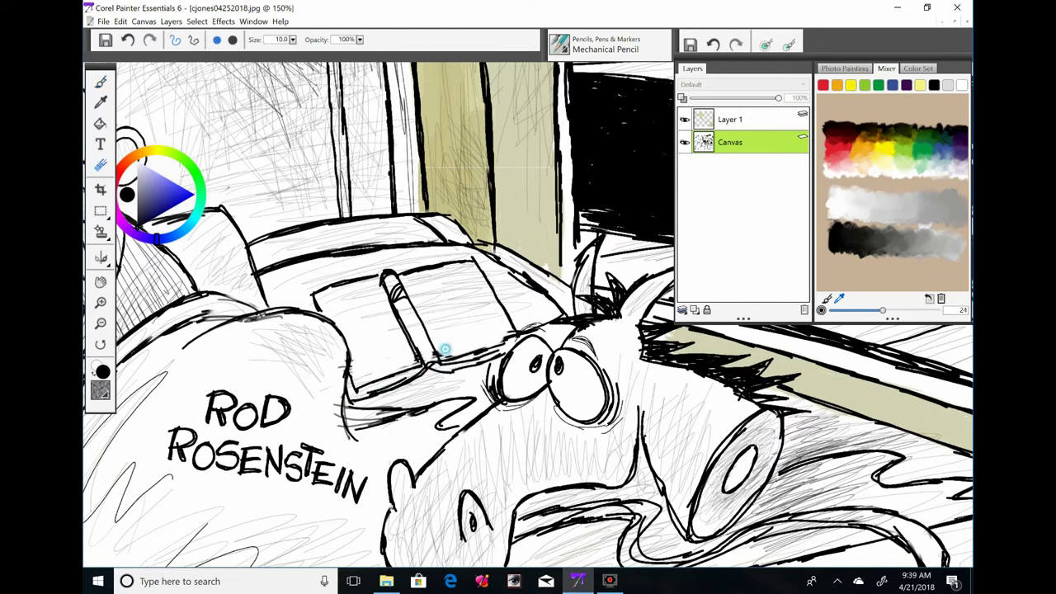
{"action": "left_click_drag", "start_coordinate": [413, 363], "coordinate": [452, 335]}
Try scribbling blue onto the book's front cover with the Mechanical Pencil
{"action": "key", "text": "b"}
{"action": "left_click", "coordinate": [152, 176]}
{"action": "mouse_move", "coordinate": [441, 289]}
{"action": "left_mouse_down"}
{"action": "mouse_move", "coordinate": [470, 334]}
{"action": "mouse_move", "coordinate": [450, 338]}
{"action": "left_mouse_up"}
{"action": "key", "text": "ctrl+z"}
{"action": "mouse_move", "coordinate": [400, 272]}
{"action": "left_mouse_down"}
{"action": "mouse_move", "coordinate": [462, 346]}
{"action": "mouse_move", "coordinate": [494, 351]}
{"action": "left_mouse_up"}
{"action": "key", "text": "ctrl+z"}
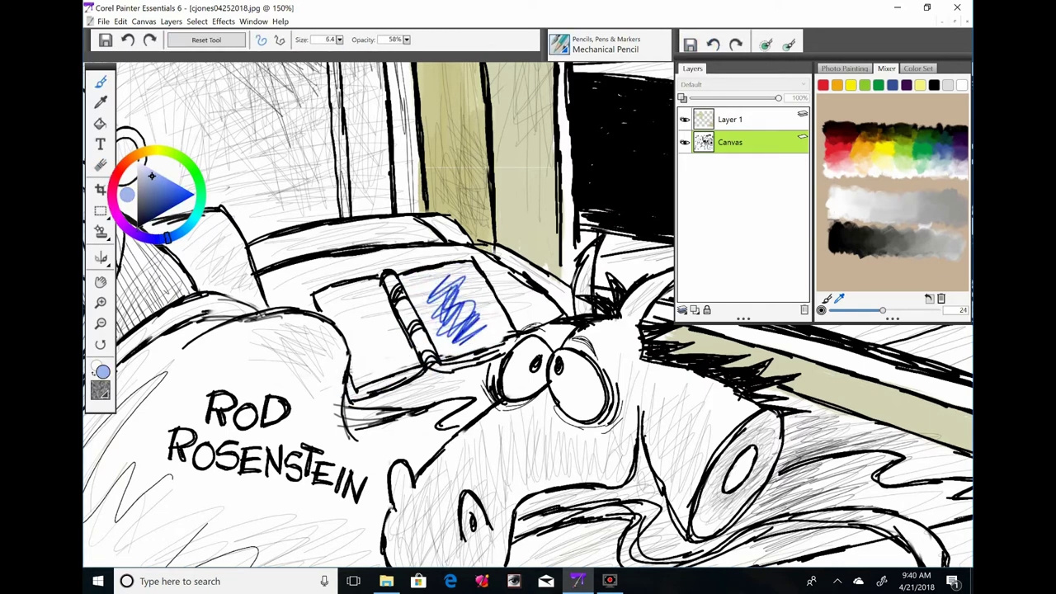
Change the brush and fill the book's front cover with solid blue
{"action": "left_click", "coordinate": [606, 43]}
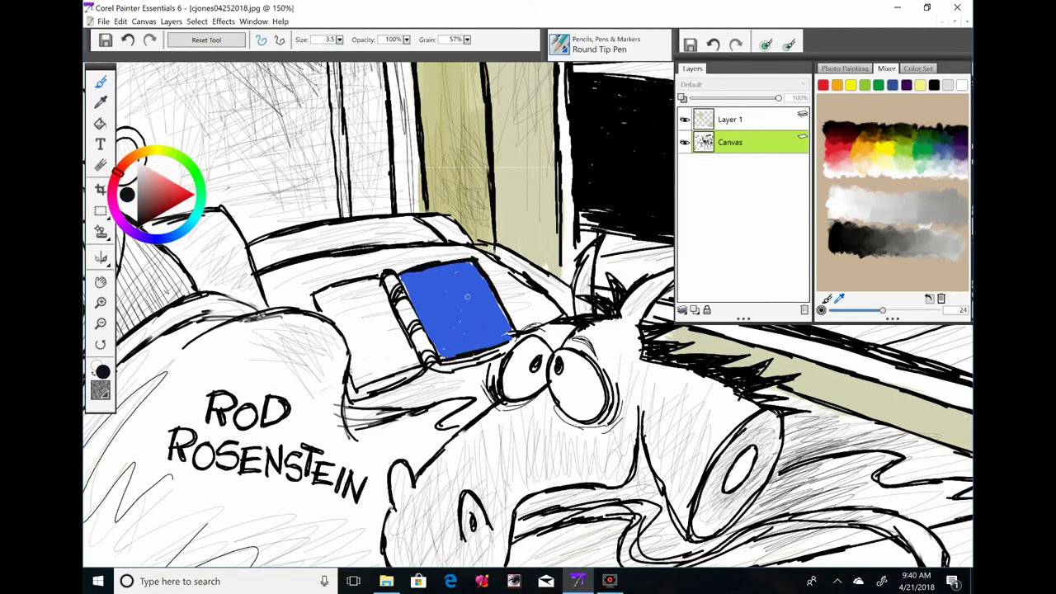
{"action": "scroll", "coordinate": [610, 277], "scroll_direction": "up", "scroll_amount": 5}
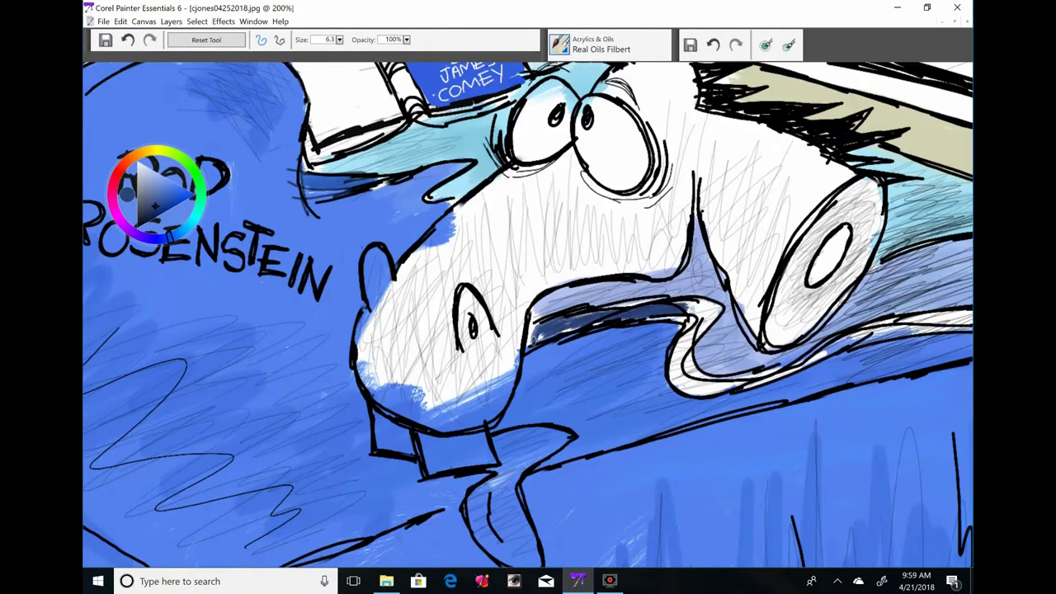
Paint the blanket's white trim dark navy, from the horse's neck down to the floor and up beside the man
{"action": "mouse_move", "coordinate": [713, 318]}
{"action": "left_mouse_down"}
{"action": "mouse_move", "coordinate": [682, 357]}
{"action": "mouse_move", "coordinate": [783, 373]}
{"action": "left_mouse_up"}
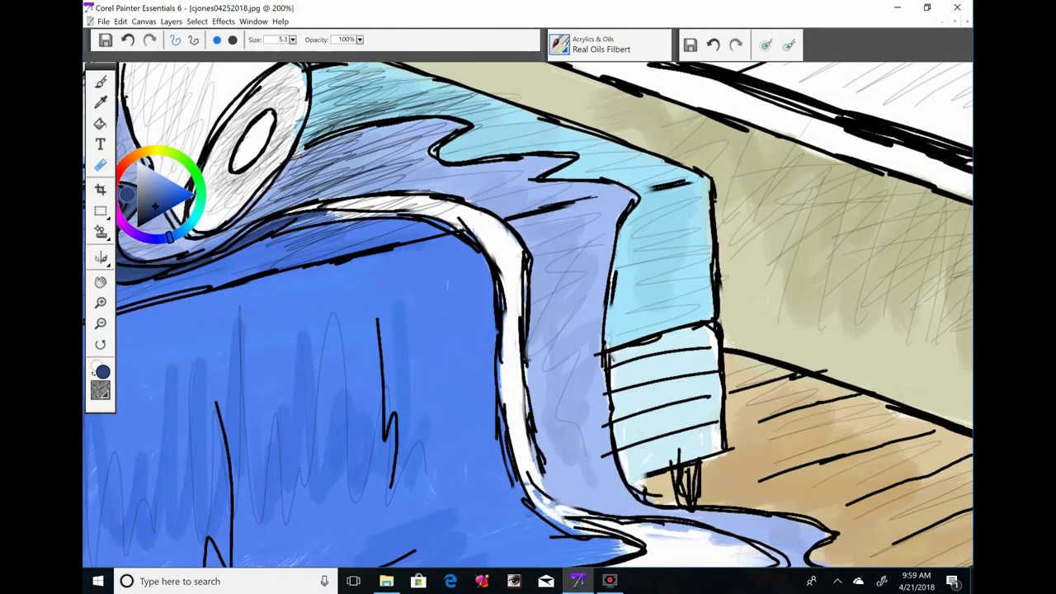
{"action": "left_click_drag", "start_coordinate": [437, 200], "coordinate": [293, 213]}
{"action": "mouse_move", "coordinate": [379, 199]}
{"action": "left_mouse_down"}
{"action": "mouse_move", "coordinate": [510, 368]}
{"action": "mouse_move", "coordinate": [532, 499]}
{"action": "mouse_move", "coordinate": [693, 540]}
{"action": "left_mouse_up"}
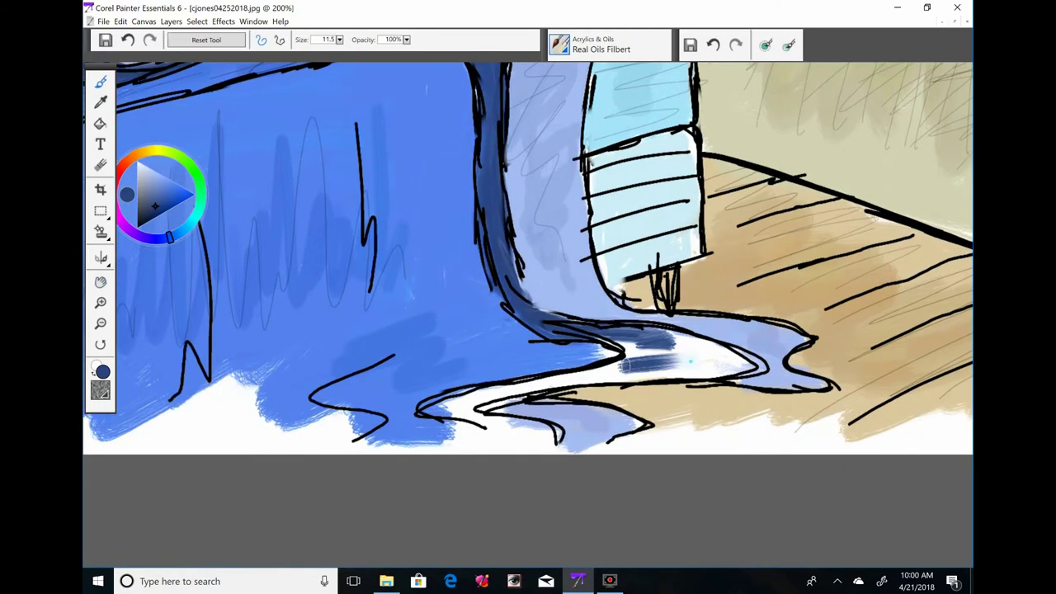
{"action": "mouse_move", "coordinate": [462, 428]}
{"action": "left_mouse_down"}
{"action": "mouse_move", "coordinate": [729, 351]}
{"action": "mouse_move", "coordinate": [631, 382]}
{"action": "mouse_move", "coordinate": [627, 528]}
{"action": "left_mouse_up"}
{"action": "mouse_move", "coordinate": [569, 193]}
{"action": "left_mouse_down"}
{"action": "mouse_move", "coordinate": [396, 247]}
{"action": "mouse_move", "coordinate": [237, 540]}
{"action": "mouse_move", "coordinate": [330, 247]}
{"action": "left_mouse_up"}
{"action": "left_click_drag", "start_coordinate": [363, 132], "coordinate": [340, 259]}
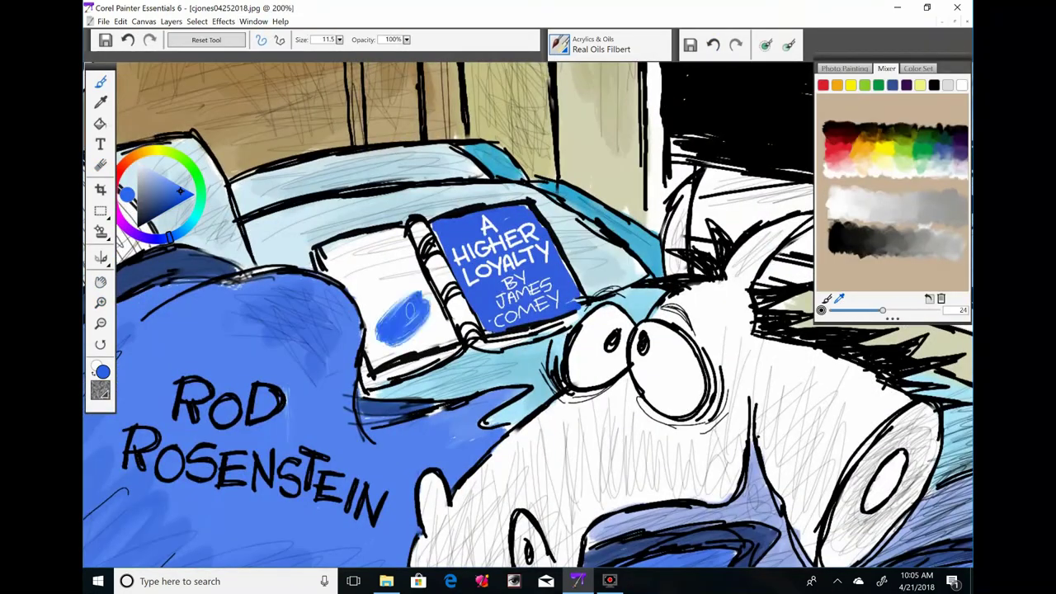
Fill the book's back cover and spine with blue and pick a light yellow for its page edges
{"action": "mouse_move", "coordinate": [437, 264]}
{"action": "left_mouse_down"}
{"action": "mouse_move", "coordinate": [396, 334]}
{"action": "mouse_move", "coordinate": [435, 251]}
{"action": "left_mouse_up"}
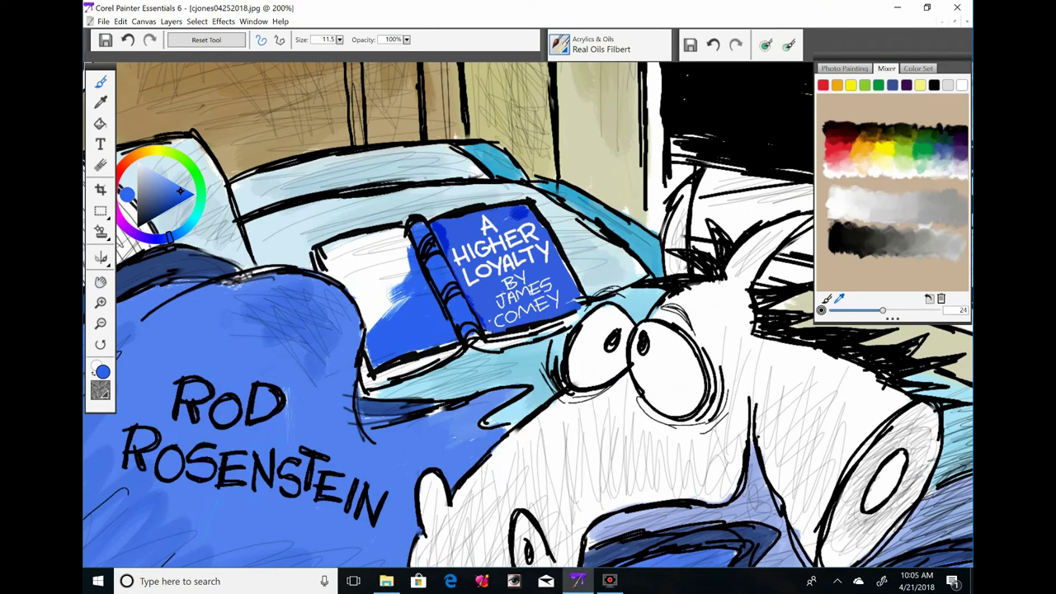
{"action": "left_click_drag", "start_coordinate": [330, 355], "coordinate": [396, 247]}
{"action": "left_click_drag", "start_coordinate": [347, 305], "coordinate": [408, 231]}
{"action": "left_click_drag", "start_coordinate": [379, 313], "coordinate": [408, 247]}
{"action": "left_click", "coordinate": [153, 151]}
{"action": "left_click", "coordinate": [153, 171]}
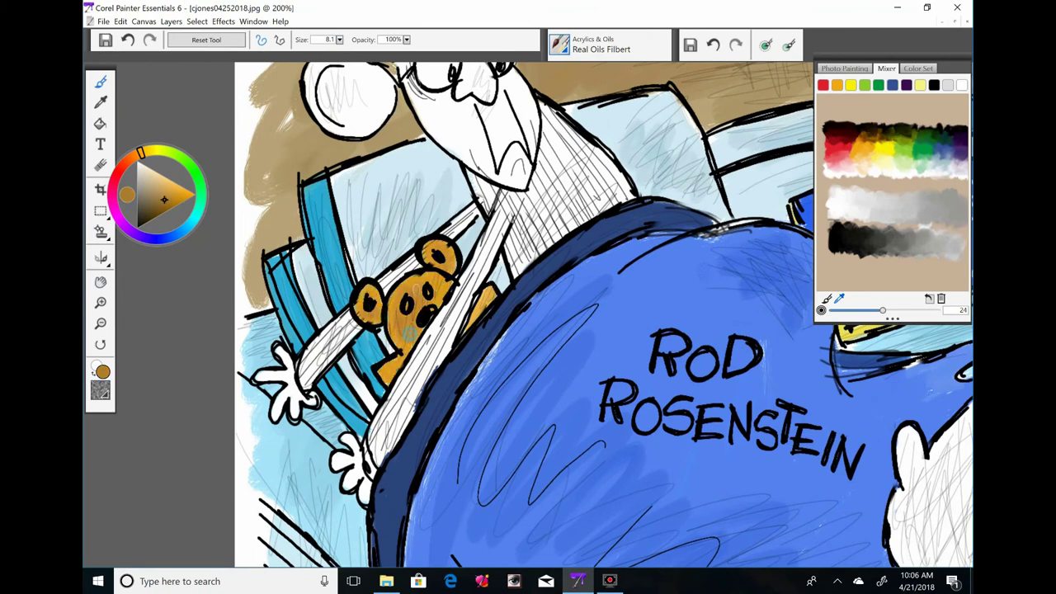
Pick a light pinkish red and fill the man's pyjama top and both sleeves with it
{"action": "left_click", "coordinate": [167, 185]}
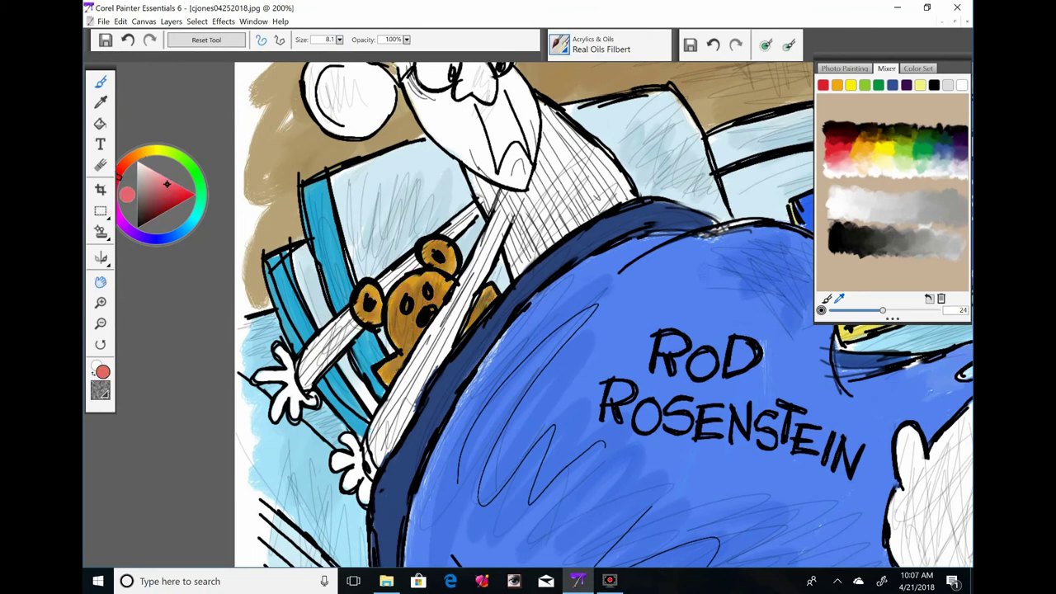
{"action": "left_click_drag", "start_coordinate": [495, 330], "coordinate": [441, 375]}
{"action": "left_click_drag", "start_coordinate": [536, 152], "coordinate": [483, 273]}
{"action": "left_click_drag", "start_coordinate": [445, 256], "coordinate": [330, 479]}
{"action": "left_click_drag", "start_coordinate": [301, 363], "coordinate": [248, 429]}
{"action": "left_click_drag", "start_coordinate": [495, 207], "coordinate": [421, 305]}
{"action": "left_click_drag", "start_coordinate": [549, 210], "coordinate": [462, 276]}
{"action": "left_click_drag", "start_coordinate": [528, 149], "coordinate": [474, 243]}
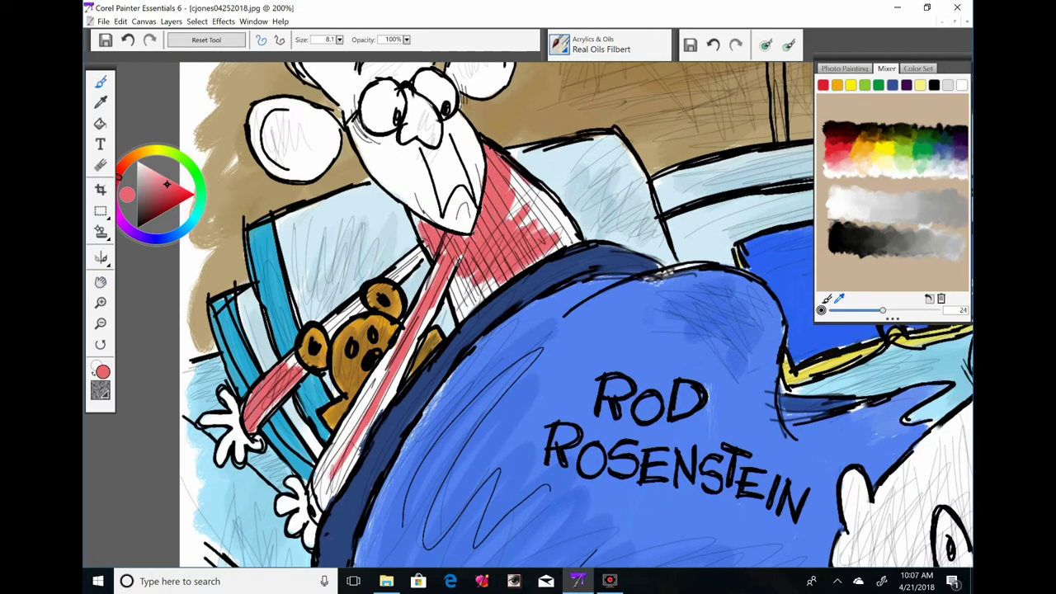
{"action": "left_click_drag", "start_coordinate": [548, 173], "coordinate": [503, 227]}
{"action": "left_click_drag", "start_coordinate": [388, 354], "coordinate": [313, 495]}
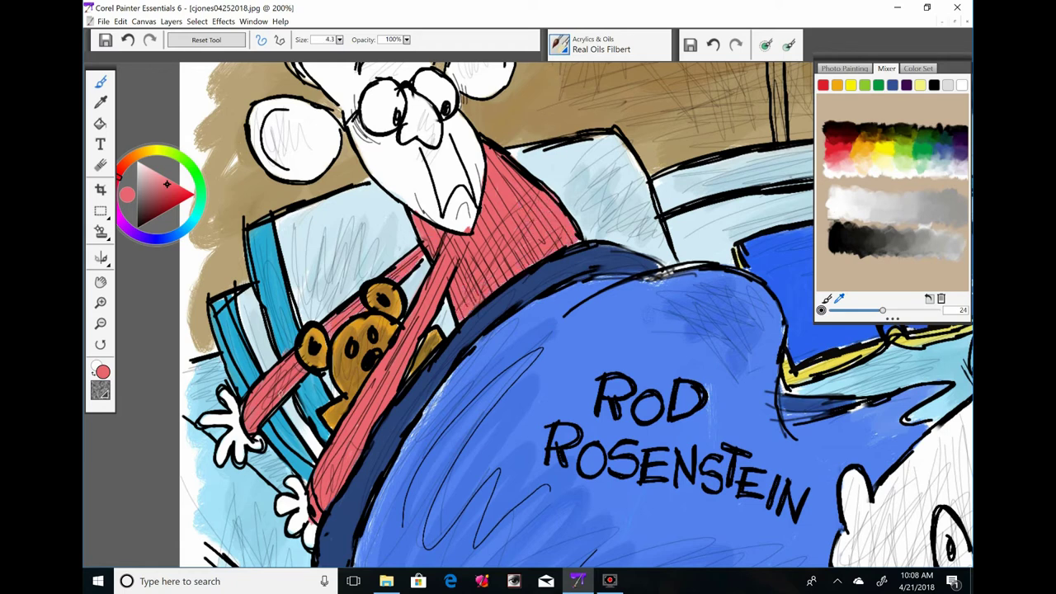
Pick a deeper red and shade the man's pyjama top and sleeves
{"action": "left_click", "coordinate": [176, 198]}
{"action": "left_click_drag", "start_coordinate": [536, 222], "coordinate": [486, 276]}
{"action": "left_click_drag", "start_coordinate": [560, 194], "coordinate": [507, 268]}
{"action": "left_click_drag", "start_coordinate": [421, 305], "coordinate": [351, 449]}
{"action": "left_click_drag", "start_coordinate": [292, 367], "coordinate": [248, 425]}
{"action": "left_click_drag", "start_coordinate": [413, 347], "coordinate": [334, 482]}
{"action": "left_click_drag", "start_coordinate": [499, 218], "coordinate": [429, 293]}
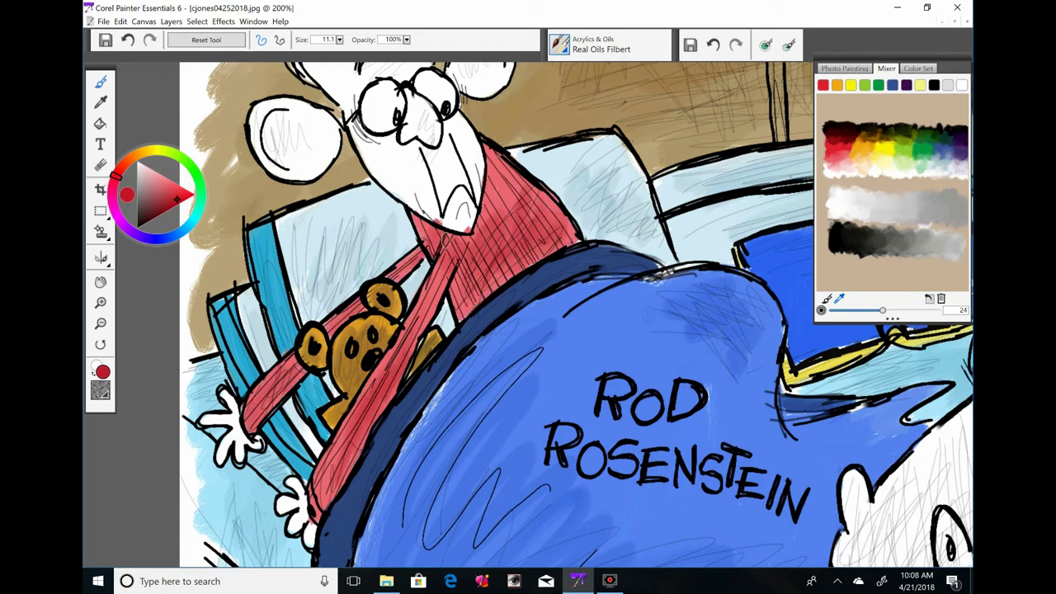
{"action": "left_click_drag", "start_coordinate": [470, 262], "coordinate": [416, 341]}
{"action": "left_click_drag", "start_coordinate": [519, 178], "coordinate": [454, 248]}
{"action": "left_click_drag", "start_coordinate": [527, 252], "coordinate": [476, 303]}
{"action": "left_click_drag", "start_coordinate": [532, 202], "coordinate": [505, 251]}
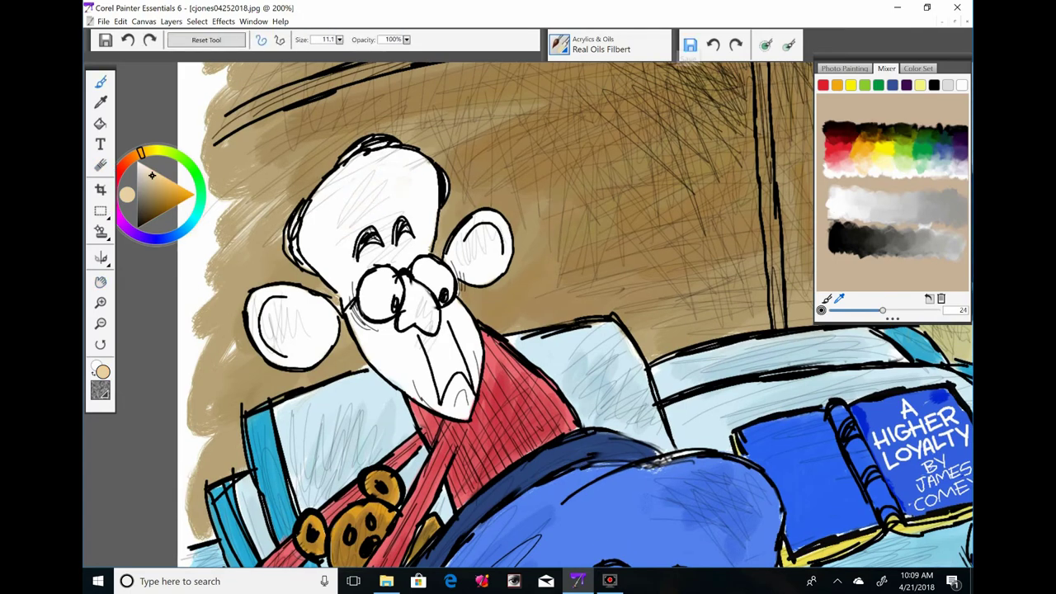
Pick a pale peach skin tone and fill the man's forehead, ears, nose and lower face
{"action": "left_click", "coordinate": [154, 170]}
{"action": "left_click_drag", "start_coordinate": [388, 173], "coordinate": [330, 239]}
{"action": "left_click_drag", "start_coordinate": [318, 214], "coordinate": [362, 297]}
{"action": "mouse_move", "coordinate": [495, 223]}
{"action": "left_mouse_down"}
{"action": "mouse_move", "coordinate": [458, 264]}
{"action": "mouse_move", "coordinate": [486, 284]}
{"action": "left_mouse_up"}
{"action": "mouse_move", "coordinate": [326, 223]}
{"action": "left_mouse_down"}
{"action": "mouse_move", "coordinate": [310, 276]}
{"action": "mouse_move", "coordinate": [313, 355]}
{"action": "left_mouse_up"}
{"action": "left_click_drag", "start_coordinate": [256, 330], "coordinate": [270, 323]}
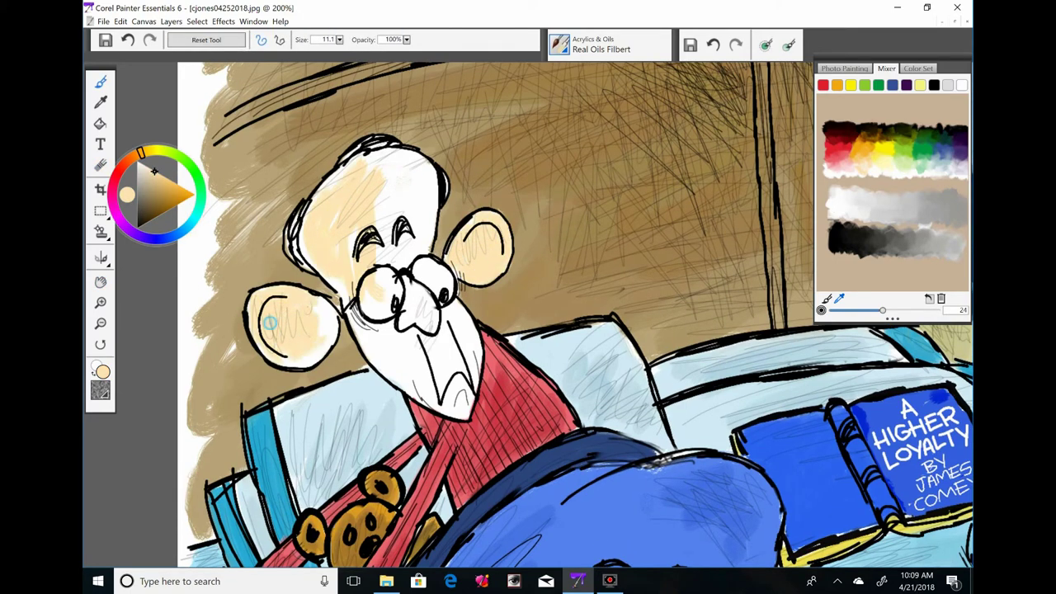
{"action": "left_click_drag", "start_coordinate": [408, 155], "coordinate": [317, 272]}
{"action": "left_click_drag", "start_coordinate": [429, 169], "coordinate": [388, 264]}
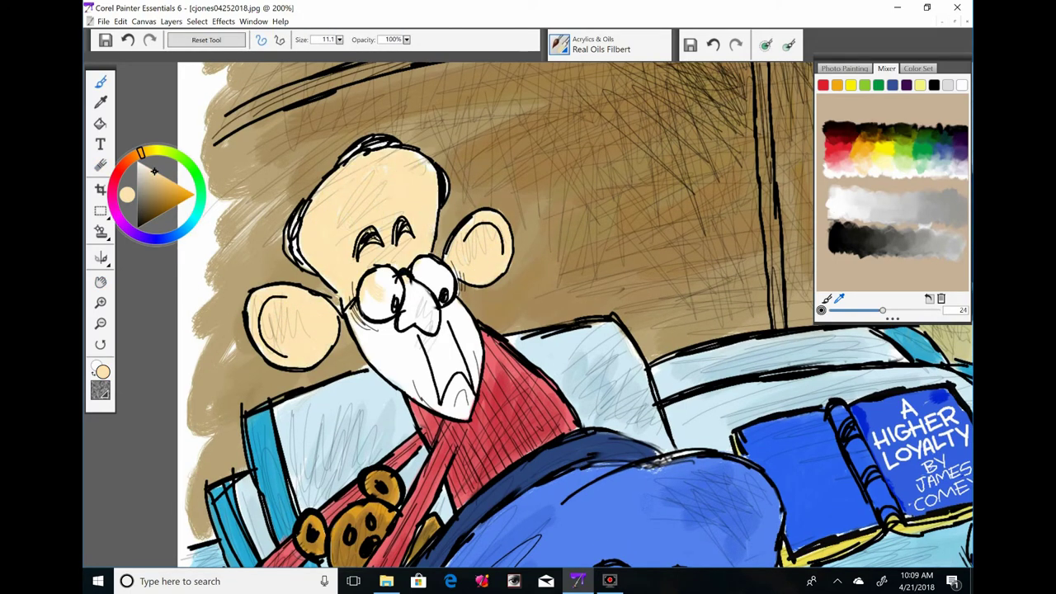
{"action": "left_click_drag", "start_coordinate": [426, 390], "coordinate": [458, 309]}
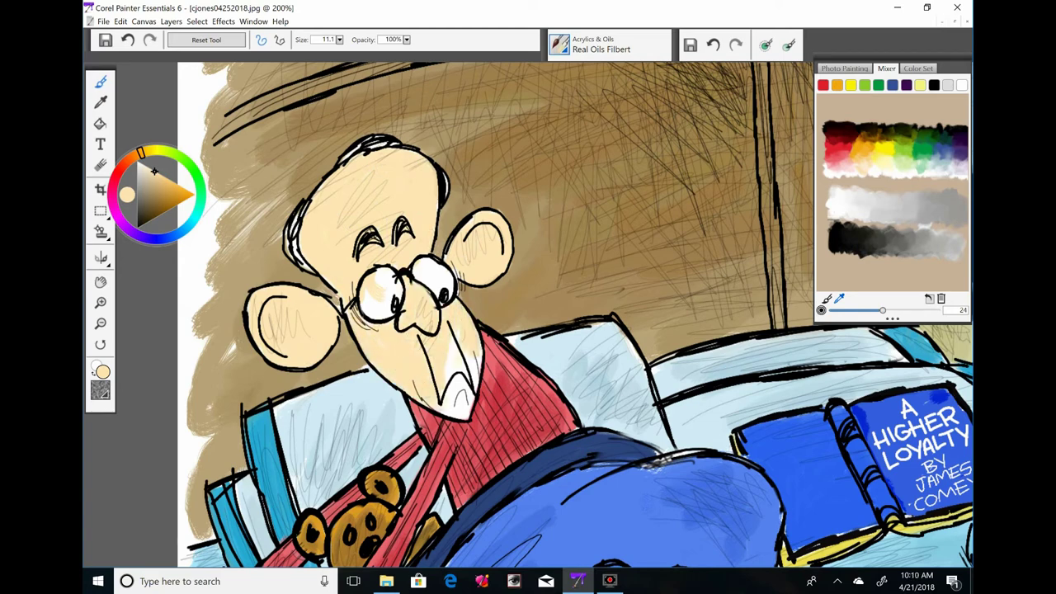
Shade the man's head and ear with a darker tan and darken his hair with a smaller brush
{"action": "left_click", "coordinate": [160, 185]}
{"action": "mouse_move", "coordinate": [396, 173]}
{"action": "left_mouse_down"}
{"action": "mouse_move", "coordinate": [338, 246]}
{"action": "mouse_move", "coordinate": [266, 304]}
{"action": "left_mouse_up"}
{"action": "key", "text": "bracketleft"}
{"action": "key", "text": "bracketleft"}
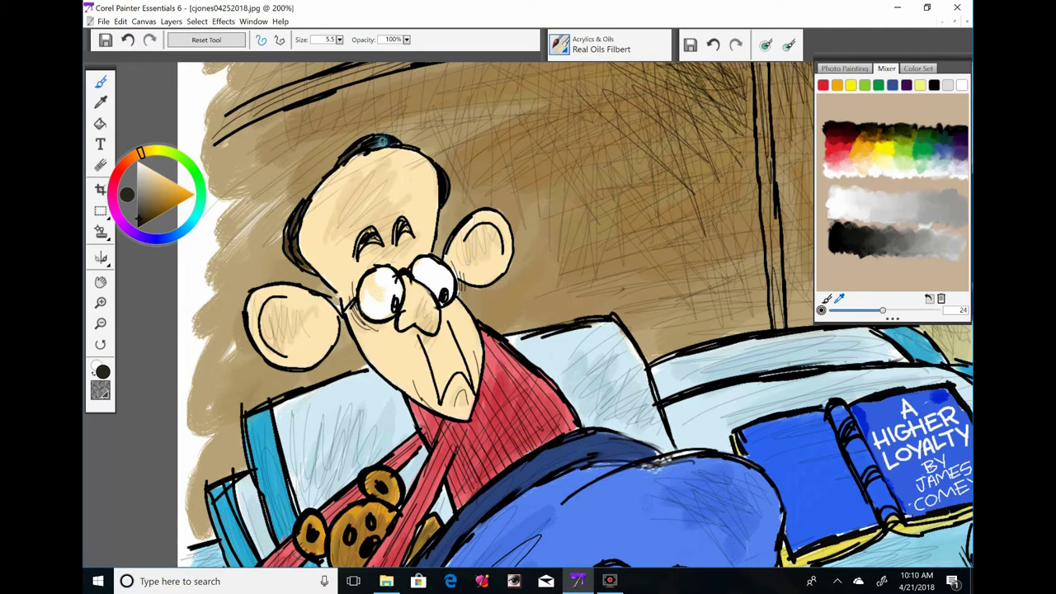
{"action": "left_click", "coordinate": [377, 287], "text": "alt"}
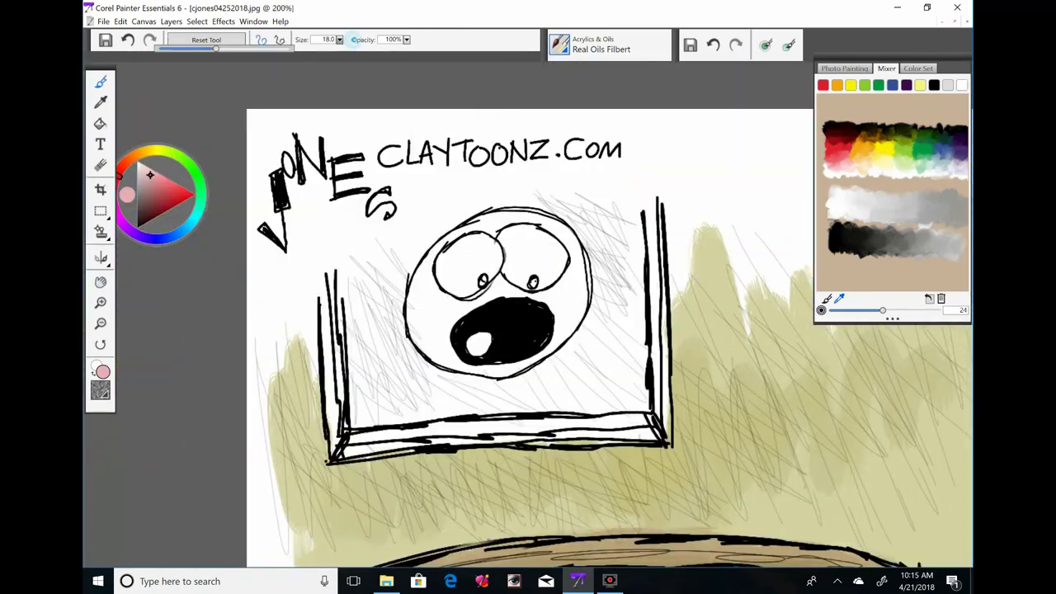
Paint the background of the round-face picture pale pink and erase the overspill inside the face
{"action": "mouse_move", "coordinate": [363, 387]}
{"action": "left_mouse_down"}
{"action": "mouse_move", "coordinate": [412, 206]}
{"action": "mouse_move", "coordinate": [593, 214]}
{"action": "mouse_move", "coordinate": [619, 396]}
{"action": "left_mouse_up"}
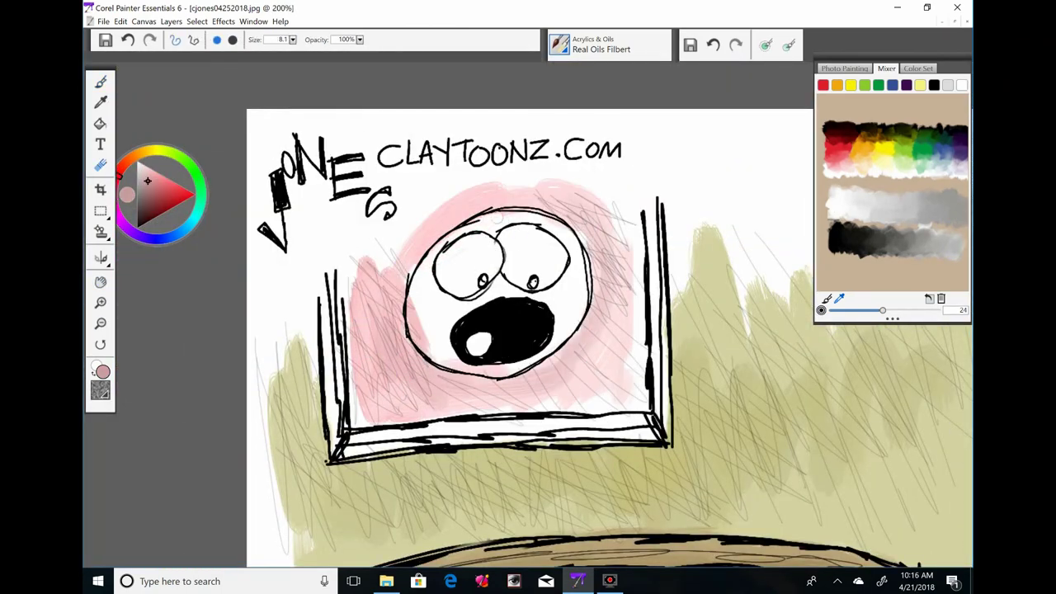
{"action": "mouse_move", "coordinate": [445, 247]}
{"action": "left_mouse_down"}
{"action": "mouse_move", "coordinate": [569, 264]}
{"action": "mouse_move", "coordinate": [485, 346]}
{"action": "left_mouse_up"}
{"action": "key", "text": "l"}
{"action": "key", "text": "b"}
Pick a medium brown and paint both sides and the lower edge of the round-face picture's frame
{"action": "left_click", "coordinate": [132, 159]}
{"action": "left_click", "coordinate": [153, 192]}
{"action": "left_click_drag", "start_coordinate": [331, 297], "coordinate": [334, 379]}
{"action": "left_click_drag", "start_coordinate": [330, 256], "coordinate": [328, 412]}
{"action": "left_click_drag", "start_coordinate": [660, 215], "coordinate": [660, 313]}
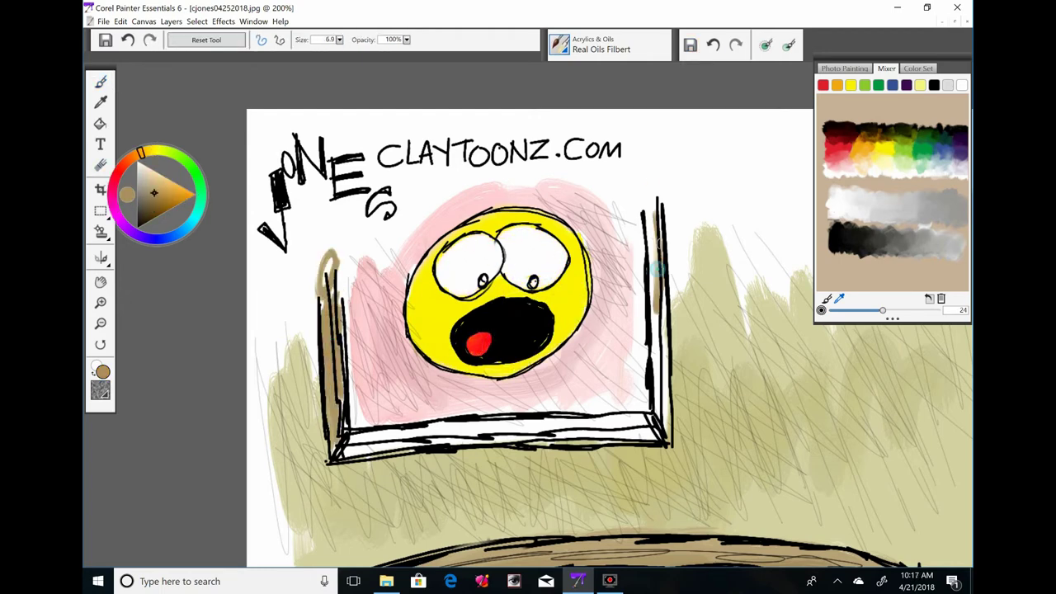
{"action": "left_click_drag", "start_coordinate": [652, 173], "coordinate": [659, 384]}
{"action": "left_click_drag", "start_coordinate": [326, 239], "coordinate": [330, 321]}
{"action": "left_click_drag", "start_coordinate": [355, 433], "coordinate": [511, 437]}
{"action": "mouse_move", "coordinate": [660, 372]}
{"action": "left_mouse_down"}
{"action": "mouse_move", "coordinate": [664, 433]}
{"action": "mouse_move", "coordinate": [429, 437]}
{"action": "mouse_move", "coordinate": [660, 429]}
{"action": "left_mouse_up"}
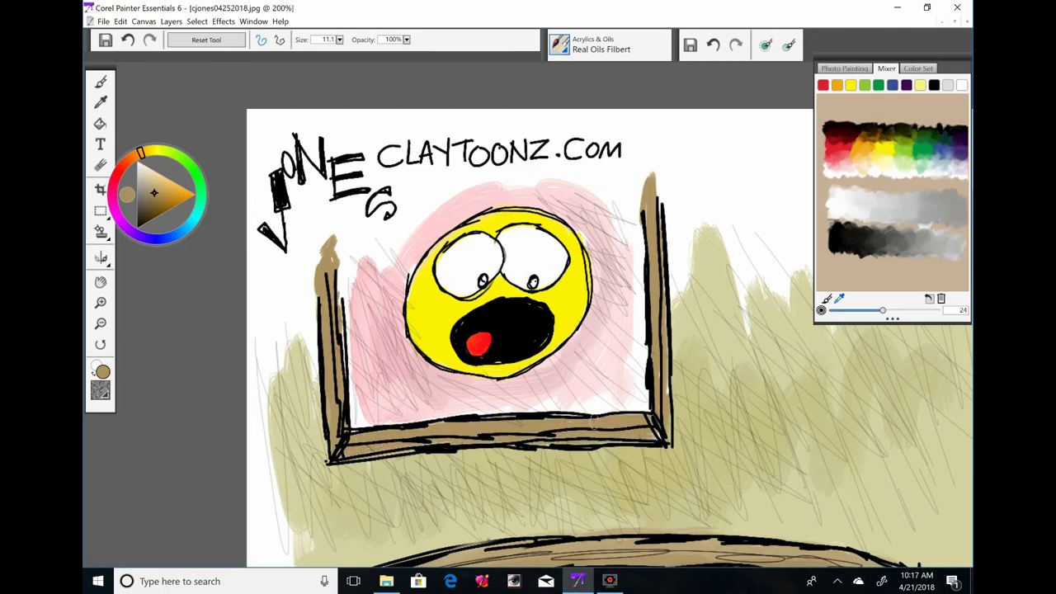
{"action": "left_click_drag", "start_coordinate": [590, 412], "coordinate": [660, 438]}
Paint the frame of the scribbled picture on the far wall brown
{"action": "mouse_move", "coordinate": [660, 412]}
{"action": "left_mouse_down"}
{"action": "mouse_move", "coordinate": [462, 347]}
{"action": "mouse_move", "coordinate": [248, 330]}
{"action": "left_mouse_up"}
{"action": "left_click_drag", "start_coordinate": [474, 132], "coordinate": [347, 136]}
{"action": "left_click_drag", "start_coordinate": [351, 131], "coordinate": [350, 355]}
{"action": "mouse_move", "coordinate": [347, 264]}
{"action": "left_mouse_down"}
{"action": "mouse_move", "coordinate": [339, 487]}
{"action": "mouse_move", "coordinate": [487, 511]}
{"action": "left_mouse_up"}
{"action": "left_click_drag", "start_coordinate": [353, 165], "coordinate": [342, 413]}
{"action": "mouse_move", "coordinate": [347, 280]}
{"action": "left_mouse_down"}
{"action": "mouse_move", "coordinate": [350, 462]}
{"action": "mouse_move", "coordinate": [462, 495]}
{"action": "left_mouse_up"}
Pick a pale pink and paint the background behind the scribble in the far wall picture
{"action": "left_click", "coordinate": [147, 171]}
{"action": "mouse_move", "coordinate": [429, 178]}
{"action": "left_mouse_down"}
{"action": "mouse_move", "coordinate": [408, 264]}
{"action": "mouse_move", "coordinate": [437, 445]}
{"action": "mouse_move", "coordinate": [392, 363]}
{"action": "left_mouse_up"}
{"action": "left_click", "coordinate": [127, 195]}
{"action": "left_click_drag", "start_coordinate": [330, 247], "coordinate": [479, 495]}
{"action": "left_click_drag", "start_coordinate": [411, 148], "coordinate": [408, 338]}
Paint the window frame brown down its outer side, around the lower corner and along the sill
{"action": "key", "text": "ctrl+minus"}
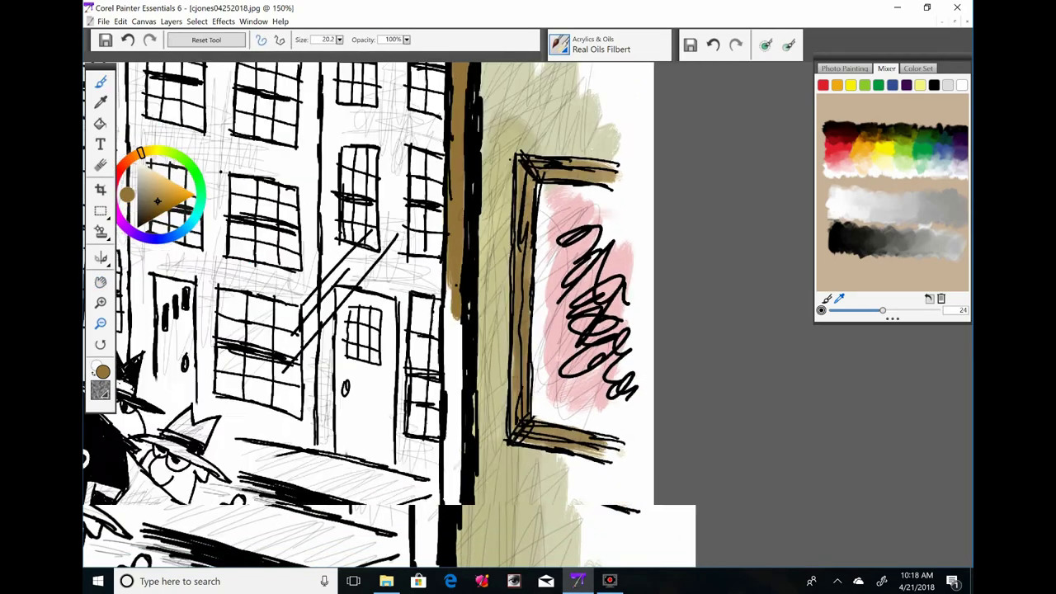
{"action": "mouse_move", "coordinate": [462, 454]}
{"action": "left_mouse_down"}
{"action": "mouse_move", "coordinate": [412, 158]}
{"action": "mouse_move", "coordinate": [410, 464]}
{"action": "mouse_move", "coordinate": [373, 535]}
{"action": "left_mouse_up"}
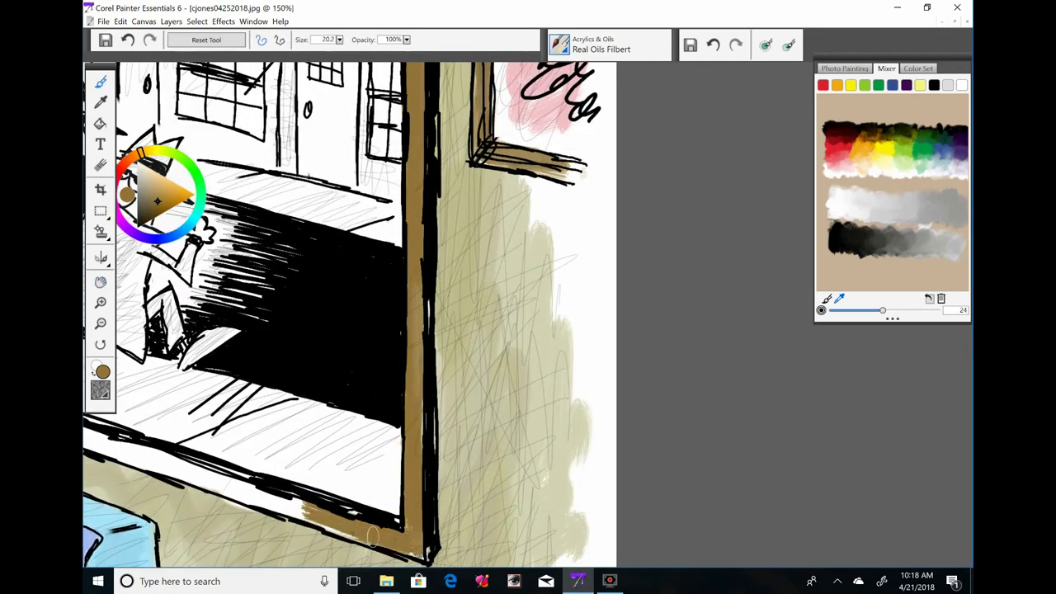
{"action": "scroll", "coordinate": [528, 313], "scroll_direction": "right", "scroll_amount": 8}
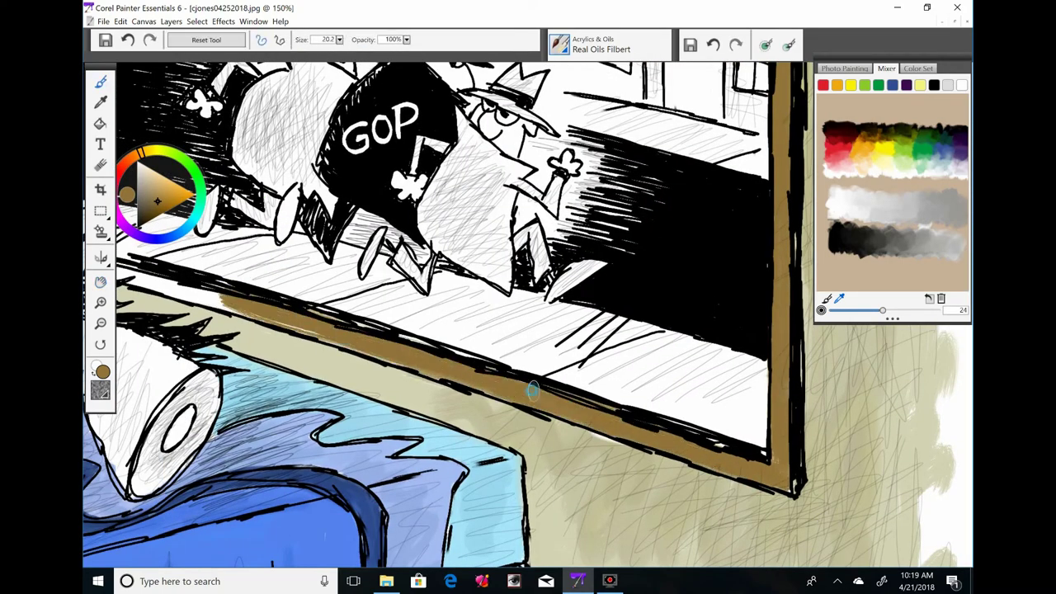
Shrink the brush and paint the window frame's remaining sill and the side nearest the bed brown
{"action": "scroll", "coordinate": [528, 313], "scroll_direction": "left", "scroll_amount": 5}
{"action": "key", "text": "bracketleft"}
{"action": "key", "text": "bracketleft"}
{"action": "scroll", "coordinate": [528, 314], "scroll_direction": "up", "scroll_amount": 4}
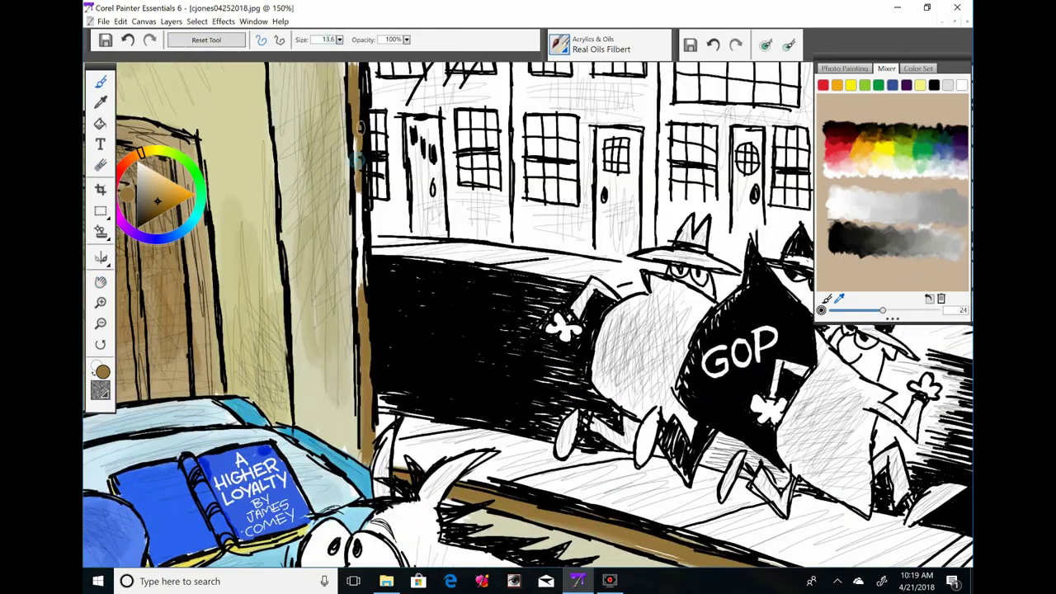
Paint the upper edge of the window frame brown across its full width
{"action": "scroll", "coordinate": [528, 314], "scroll_direction": "up", "scroll_amount": 5}
{"action": "left_click_drag", "start_coordinate": [676, 91], "coordinate": [380, 87]}
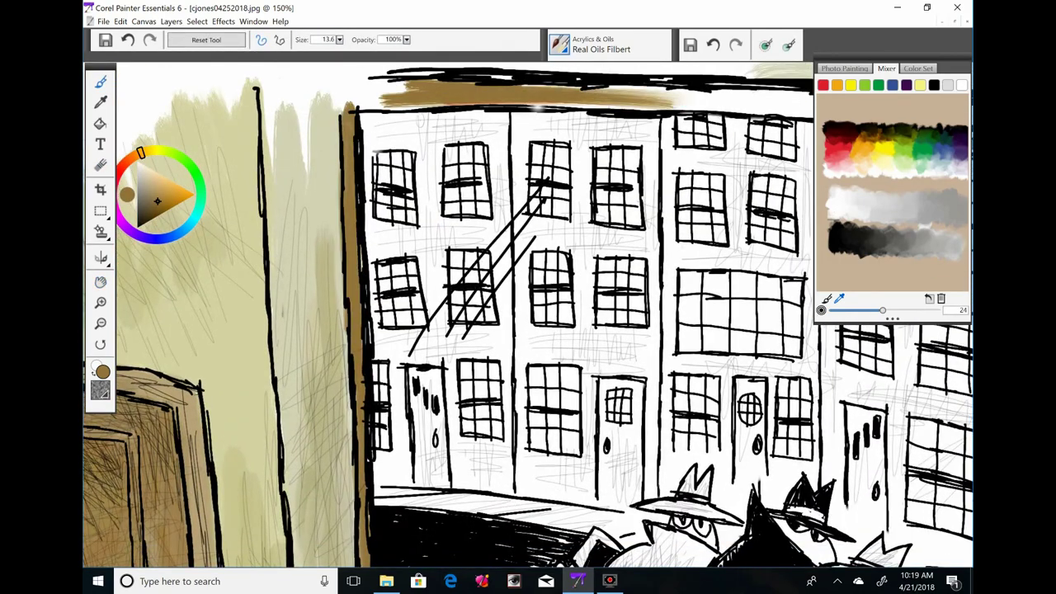
{"action": "scroll", "coordinate": [527, 313], "scroll_direction": "up", "scroll_amount": 4}
{"action": "left_click_drag", "start_coordinate": [345, 242], "coordinate": [742, 236]}
{"action": "scroll", "coordinate": [527, 330], "scroll_direction": "right", "scroll_amount": 5}
{"action": "scroll", "coordinate": [528, 330], "scroll_direction": "up", "scroll_amount": 1}
{"action": "mouse_move", "coordinate": [215, 305]}
{"action": "left_mouse_down"}
{"action": "mouse_move", "coordinate": [644, 326]}
{"action": "mouse_move", "coordinate": [247, 304]}
{"action": "left_mouse_up"}
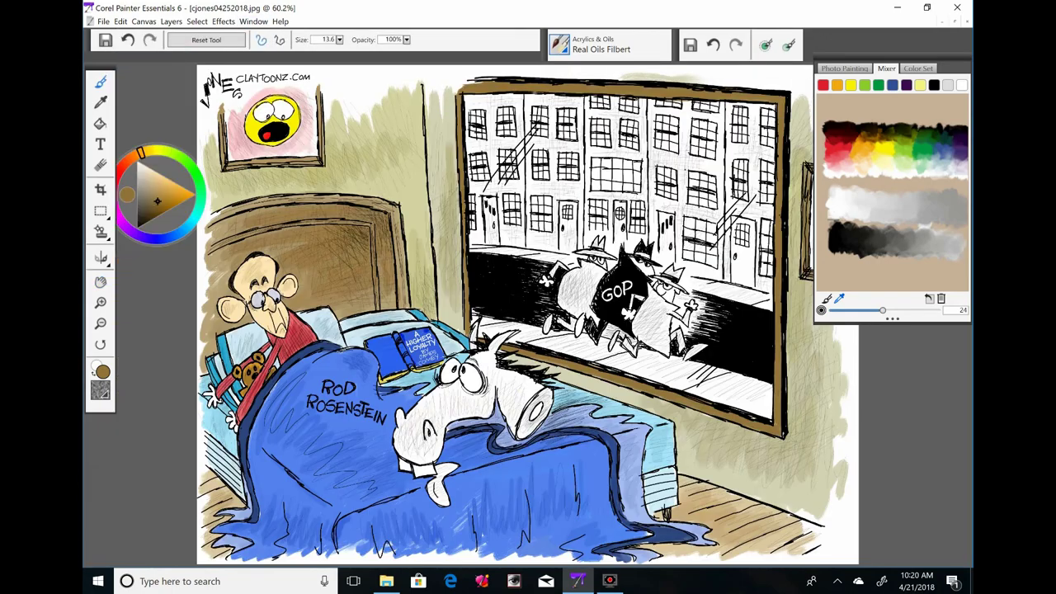
Paint the horse's snout and muzzle pale beige-tan, up to the area below the eyes
{"action": "key", "text": "ctrl+plus"}
{"action": "key", "text": "ctrl+plus"}
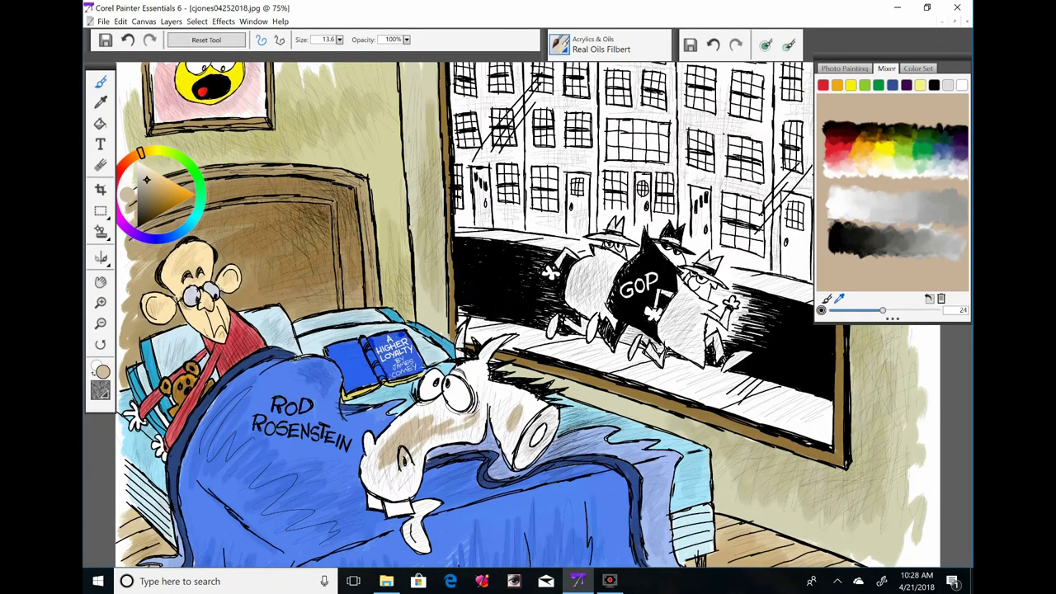
{"action": "key", "text": "ctrl+plus"}
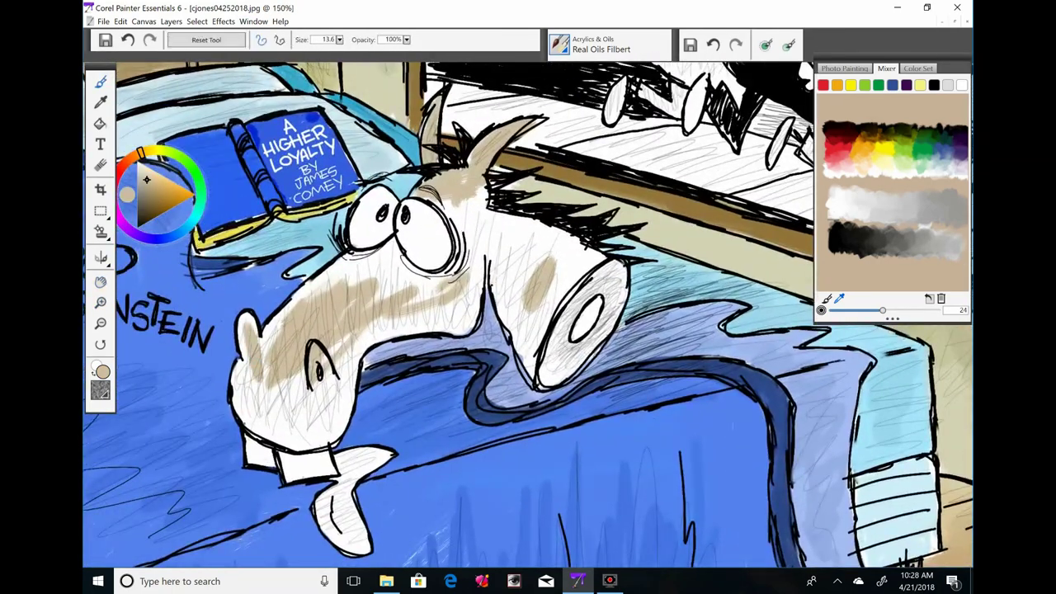
{"action": "left_click_drag", "start_coordinate": [297, 281], "coordinate": [396, 248]}
{"action": "left_click_drag", "start_coordinate": [240, 363], "coordinate": [297, 437]}
{"action": "left_click_drag", "start_coordinate": [363, 305], "coordinate": [445, 260]}
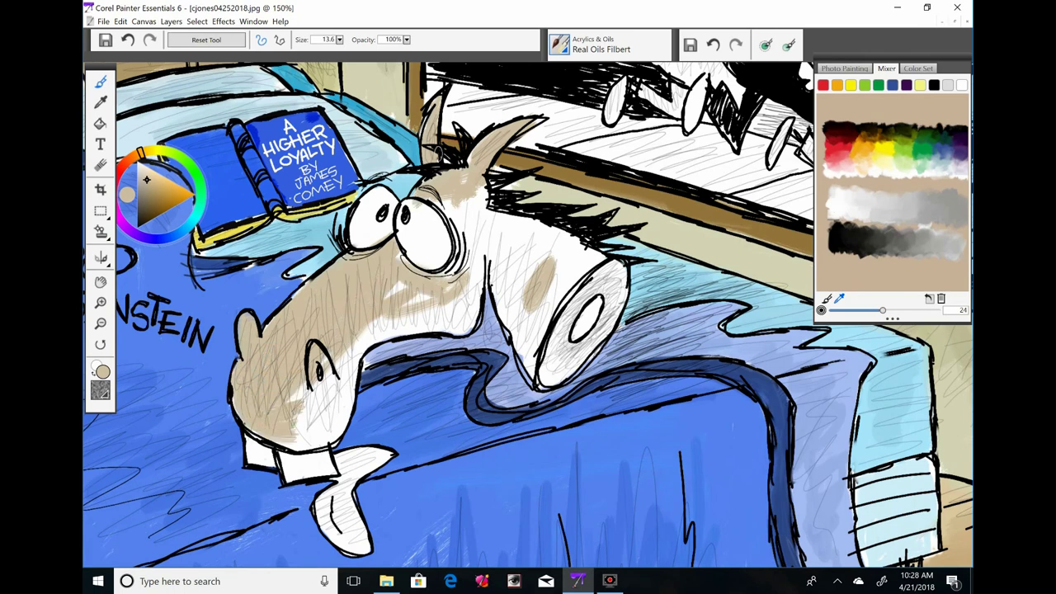
Paint the rest of the horse's head beige-tan, covering the lower muzzle, forehead, cheek and neck up to the cut
{"action": "left_click_drag", "start_coordinate": [478, 149], "coordinate": [429, 272]}
{"action": "mouse_move", "coordinate": [281, 437]}
{"action": "left_mouse_down"}
{"action": "mouse_move", "coordinate": [346, 346]}
{"action": "mouse_move", "coordinate": [429, 297]}
{"action": "left_mouse_up"}
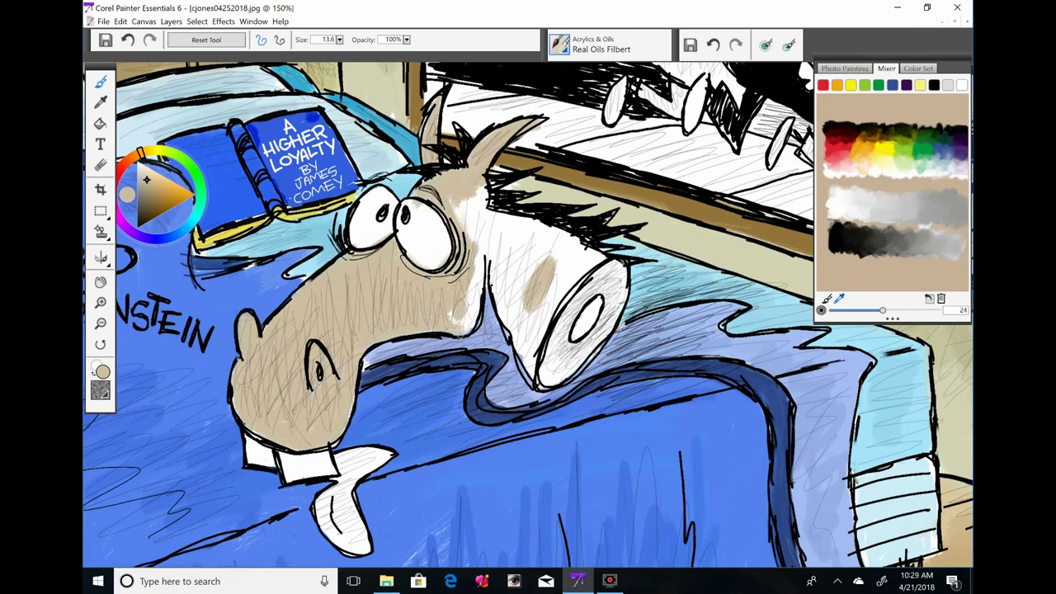
{"action": "left_click_drag", "start_coordinate": [479, 190], "coordinate": [536, 363]}
{"action": "mouse_move", "coordinate": [487, 222]}
{"action": "left_mouse_down"}
{"action": "mouse_move", "coordinate": [578, 272]}
{"action": "mouse_move", "coordinate": [594, 313]}
{"action": "left_mouse_up"}
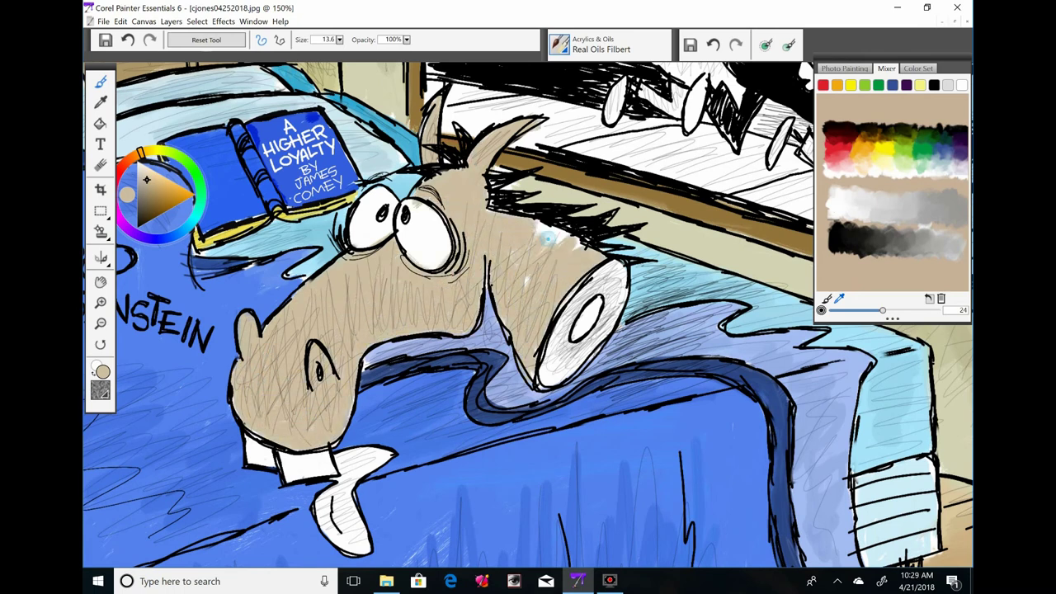
{"action": "left_click_drag", "start_coordinate": [536, 223], "coordinate": [565, 248]}
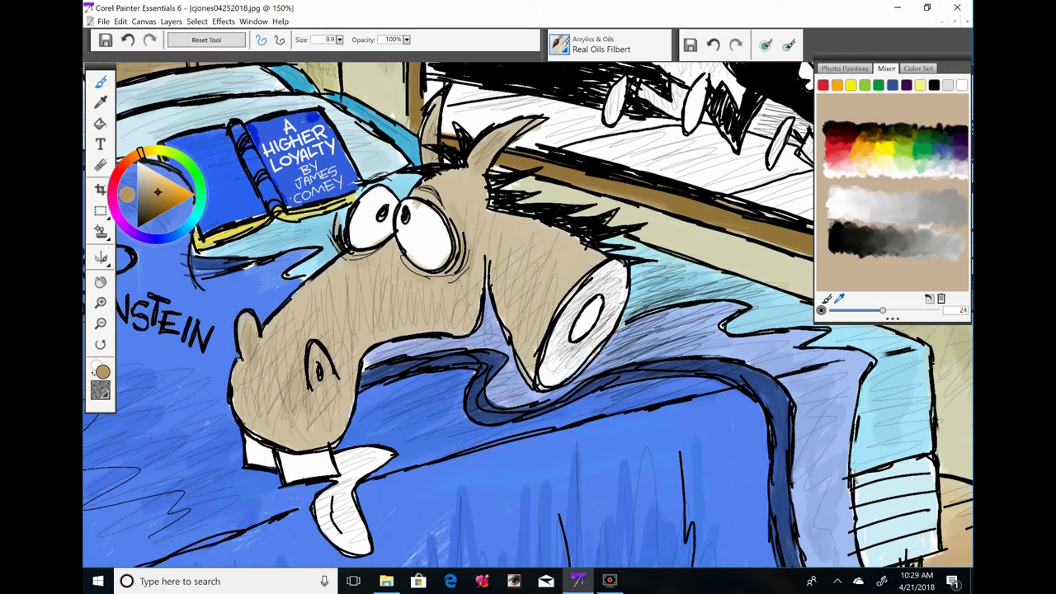
Shade the horse's muzzle, jaw and neck with a darker tan
{"action": "left_click_drag", "start_coordinate": [247, 380], "coordinate": [281, 424]}
{"action": "mouse_move", "coordinate": [325, 371]}
{"action": "left_mouse_down"}
{"action": "mouse_move", "coordinate": [363, 297]}
{"action": "mouse_move", "coordinate": [453, 276]}
{"action": "left_mouse_up"}
{"action": "left_click_drag", "start_coordinate": [491, 346], "coordinate": [557, 231]}
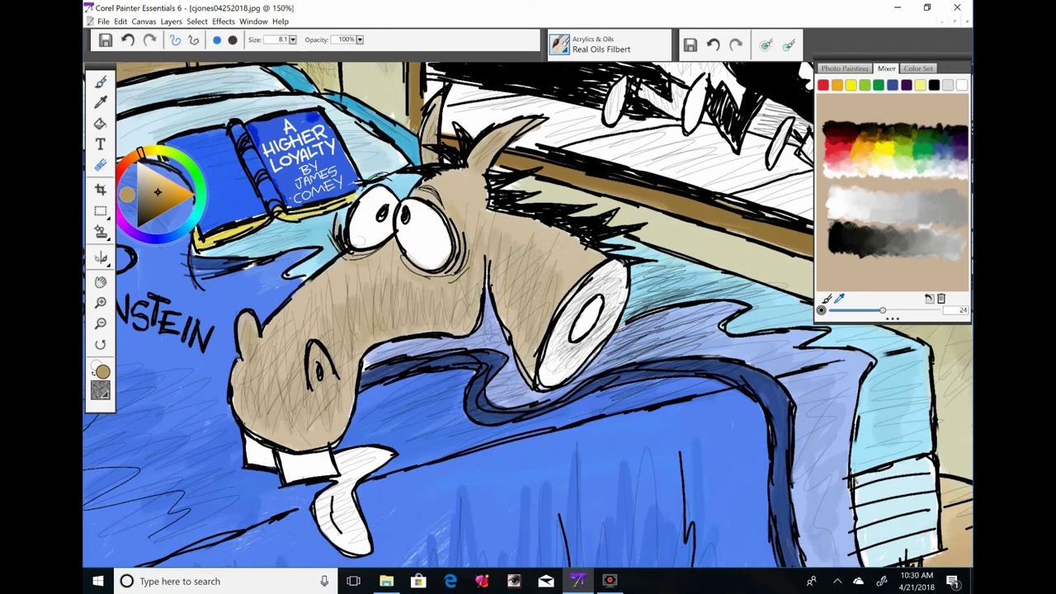
Paint the horse's tongue bright red and the cut face of its neck a deeper red, leaving the bone white
{"action": "left_click", "coordinate": [120, 185]}
{"action": "left_click_drag", "start_coordinate": [412, 330], "coordinate": [456, 220]}
{"action": "left_click_drag", "start_coordinate": [394, 347], "coordinate": [386, 379]}
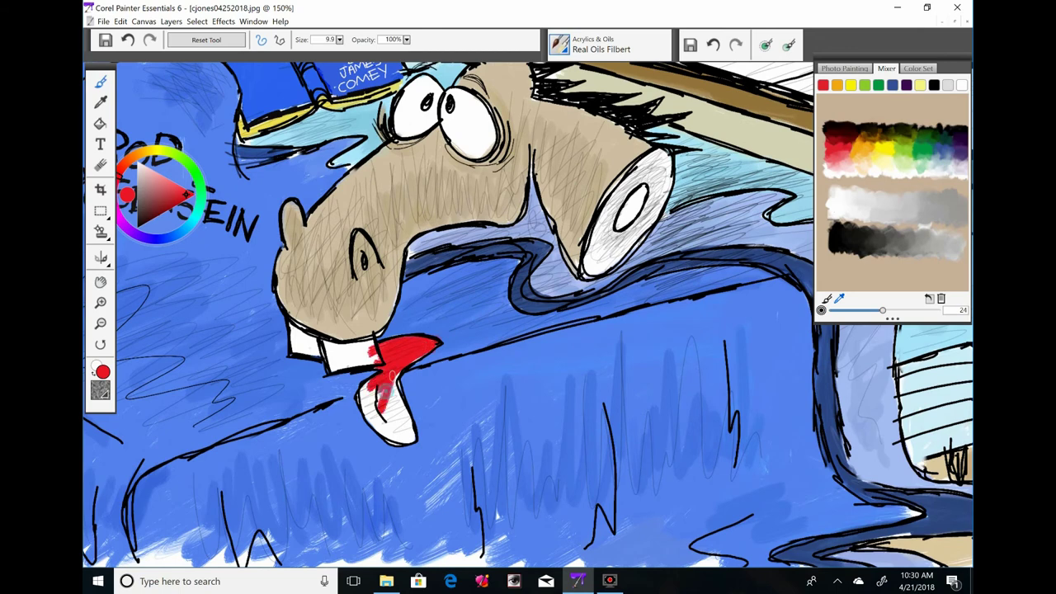
{"action": "key", "text": "ctrl+z"}
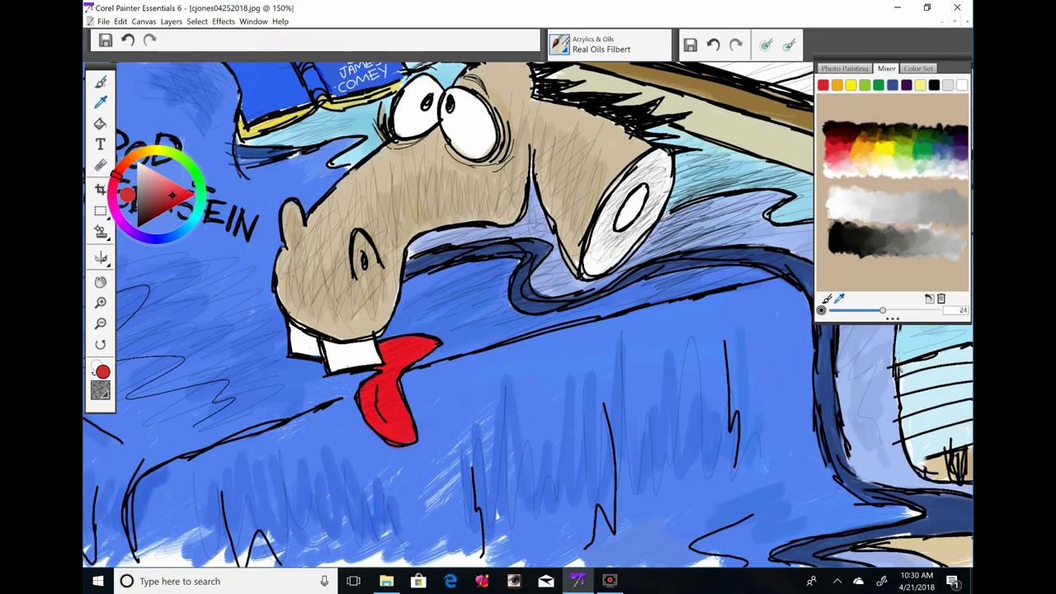
{"action": "mouse_move", "coordinate": [648, 165]}
{"action": "left_mouse_down"}
{"action": "mouse_move", "coordinate": [598, 248]}
{"action": "mouse_move", "coordinate": [635, 235]}
{"action": "left_mouse_up"}
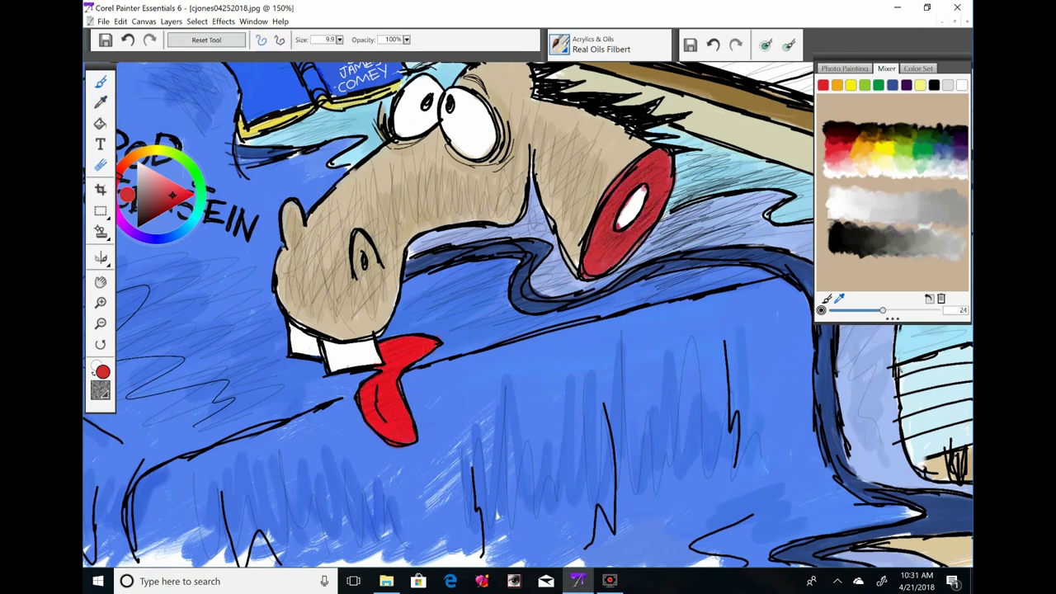
Paint the pavement seen through the window light warm grey along its full length
{"action": "key", "text": "ctrl+minus"}
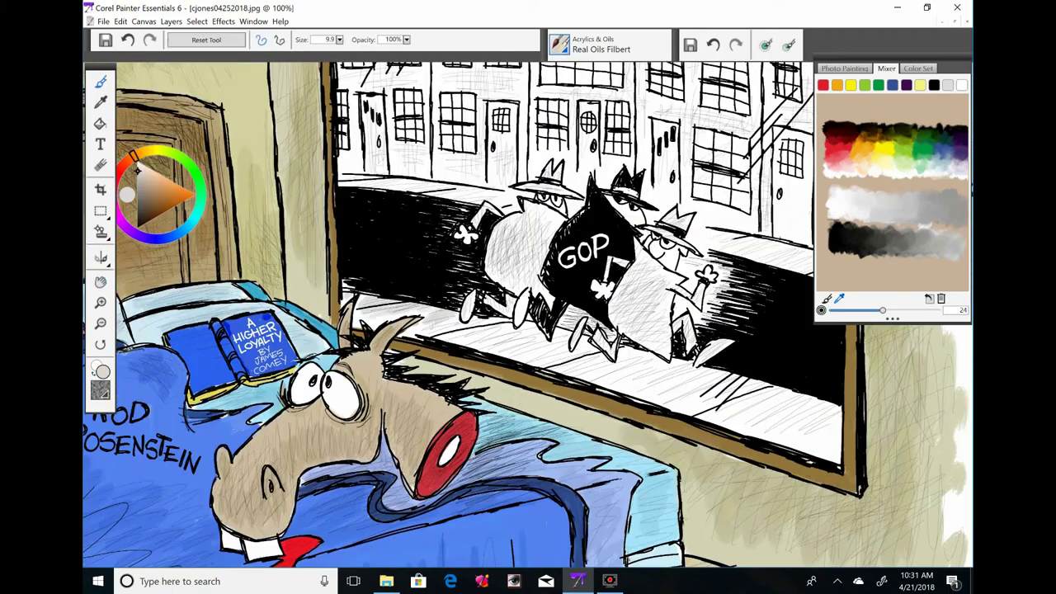
{"action": "left_click_drag", "start_coordinate": [429, 313], "coordinate": [577, 355]}
{"action": "mouse_move", "coordinate": [495, 338]}
{"action": "left_mouse_down"}
{"action": "mouse_move", "coordinate": [602, 351]}
{"action": "mouse_move", "coordinate": [784, 408]}
{"action": "mouse_move", "coordinate": [594, 367]}
{"action": "mouse_move", "coordinate": [825, 433]}
{"action": "left_mouse_up"}
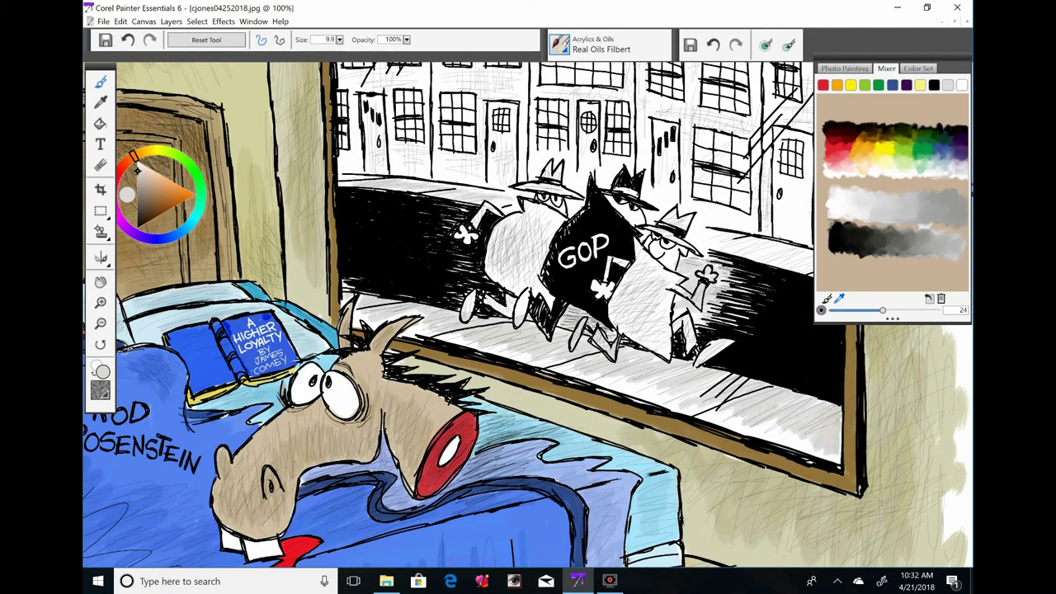
Paint the front running figure's coat, hat, sleeves, legs and shoes medium grey
{"action": "left_click_drag", "start_coordinate": [528, 313], "coordinate": [467, 338]}
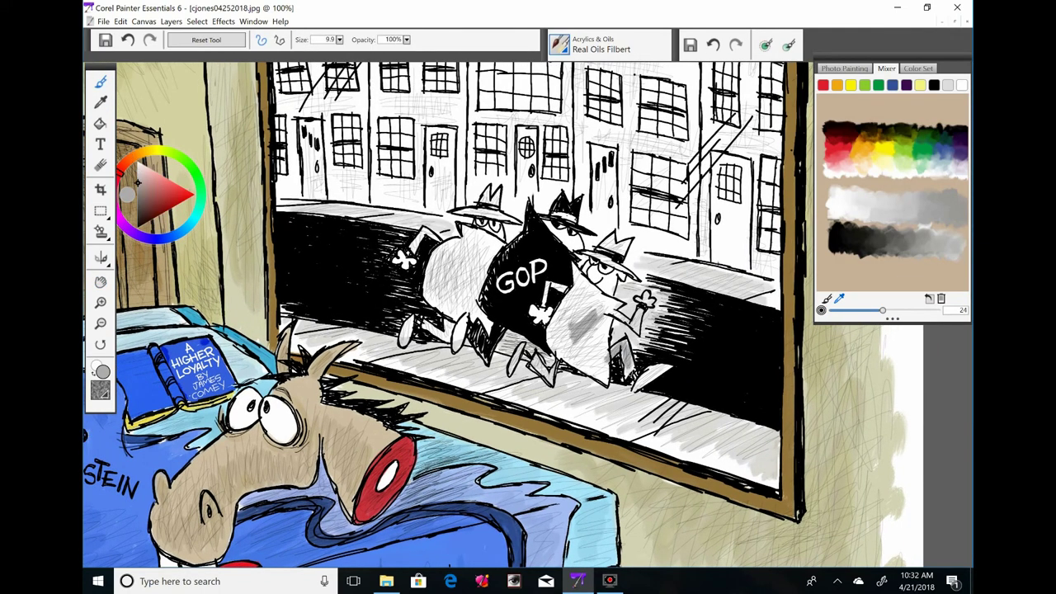
{"action": "key", "text": "ctrl+plus"}
{"action": "left_click_drag", "start_coordinate": [575, 364], "coordinate": [552, 292]}
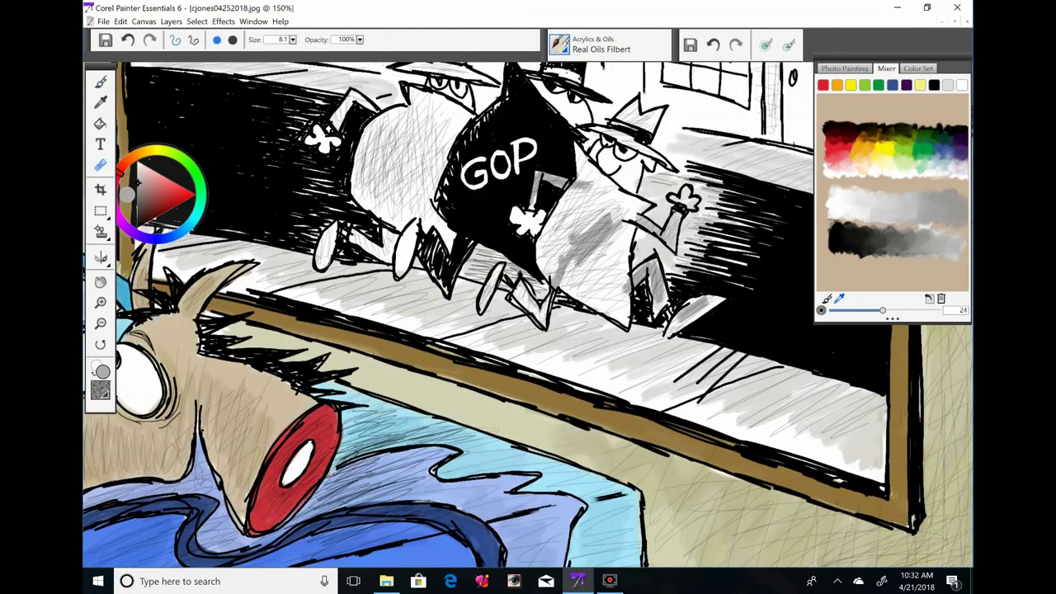
{"action": "key", "text": "b"}
{"action": "left_click_drag", "start_coordinate": [679, 211], "coordinate": [650, 266]}
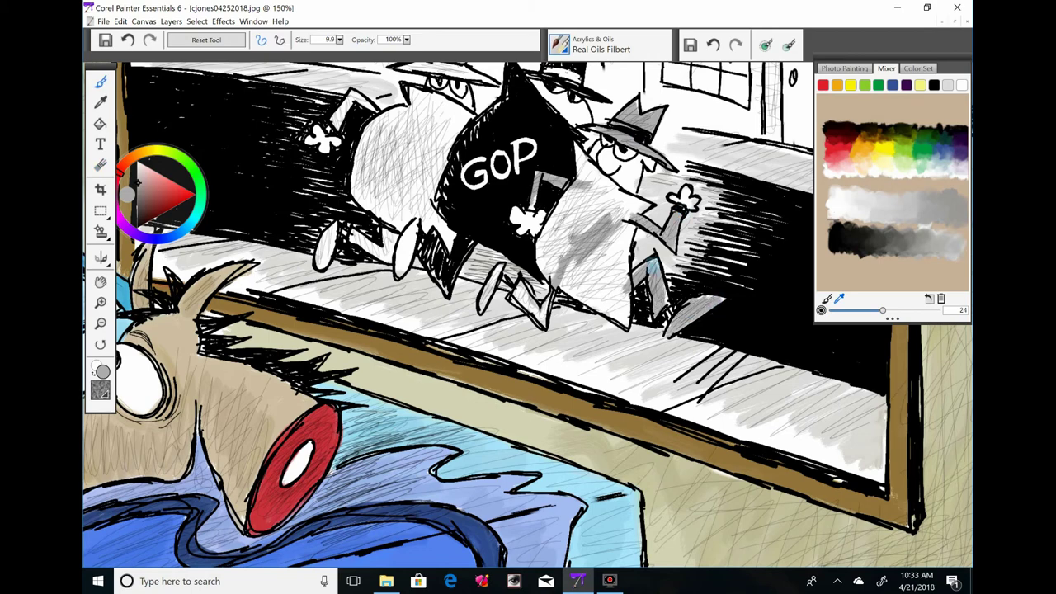
{"action": "mouse_move", "coordinate": [535, 309]}
{"action": "left_mouse_down"}
{"action": "mouse_move", "coordinate": [569, 223]}
{"action": "mouse_move", "coordinate": [585, 281]}
{"action": "mouse_move", "coordinate": [615, 231]}
{"action": "left_mouse_up"}
Enlarge the brush and paint the rear running figure's coat, hat, sleeve and legs the same medium grey
{"action": "key", "text": "]"}
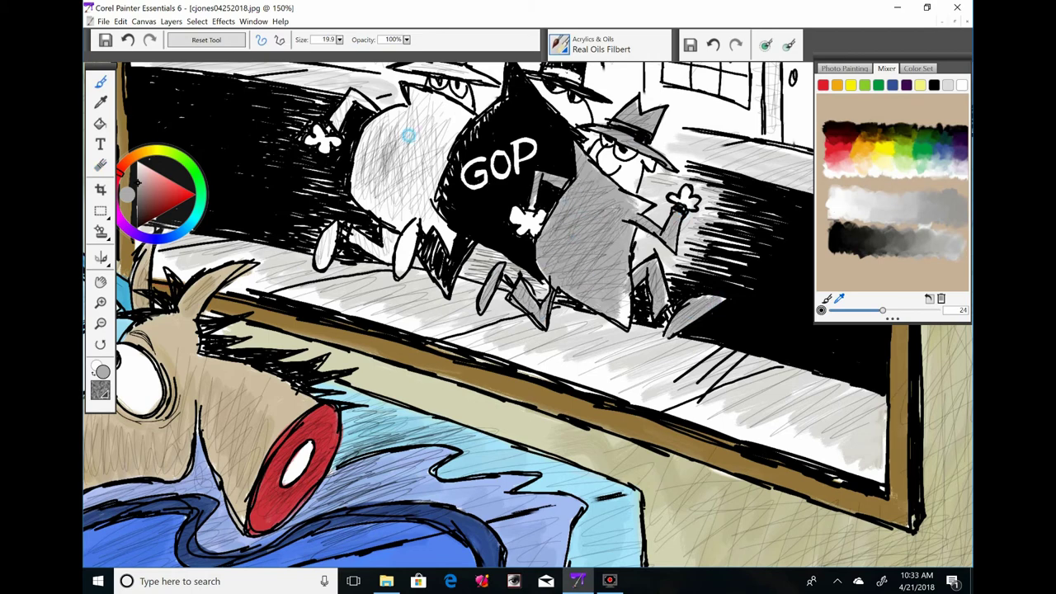
{"action": "left_click_drag", "start_coordinate": [388, 157], "coordinate": [412, 165]}
{"action": "mouse_move", "coordinate": [387, 248]}
{"action": "left_mouse_down"}
{"action": "mouse_move", "coordinate": [437, 222]}
{"action": "mouse_move", "coordinate": [363, 115]}
{"action": "left_mouse_up"}
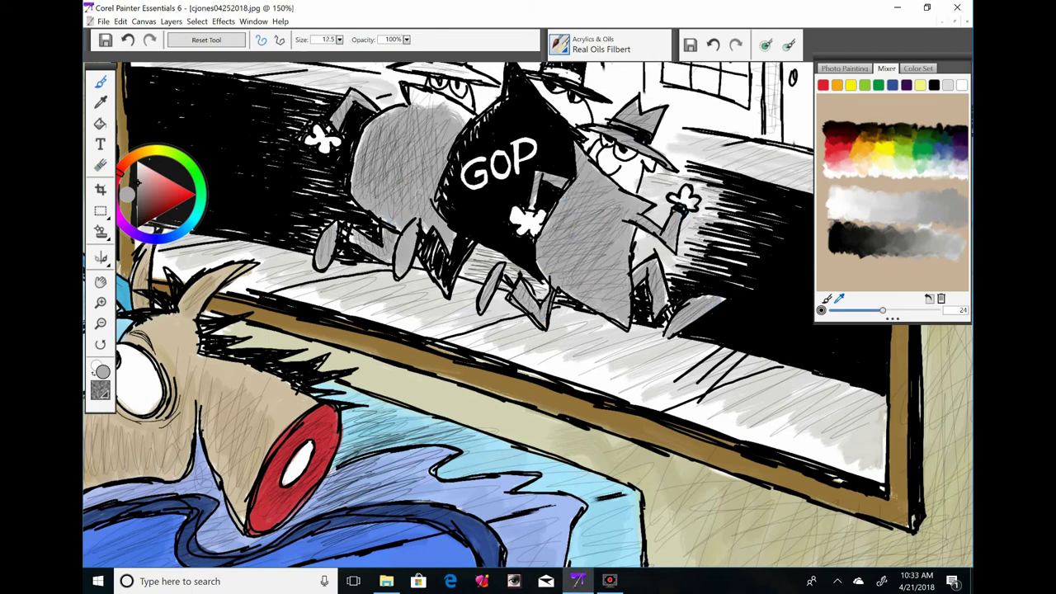
Shade the coats of the rear and front running figures with a darker grey
{"action": "mouse_move", "coordinate": [528, 314]}
{"action": "left_mouse_down"}
{"action": "mouse_move", "coordinate": [489, 372]}
{"action": "mouse_move", "coordinate": [482, 406]}
{"action": "left_mouse_up"}
{"action": "left_click_drag", "start_coordinate": [363, 165], "coordinate": [437, 177]}
{"action": "left_click_drag", "start_coordinate": [330, 281], "coordinate": [346, 231]}
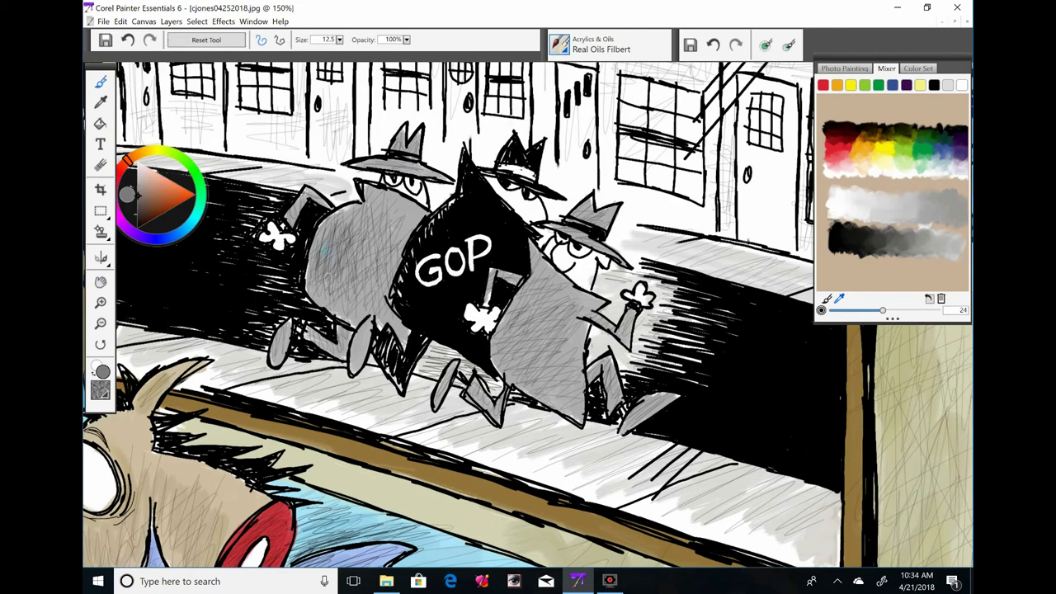
{"action": "mouse_move", "coordinate": [330, 305]}
{"action": "left_mouse_down"}
{"action": "mouse_move", "coordinate": [387, 235]}
{"action": "mouse_move", "coordinate": [363, 354]}
{"action": "left_mouse_up"}
{"action": "left_click_drag", "start_coordinate": [569, 305], "coordinate": [520, 391]}
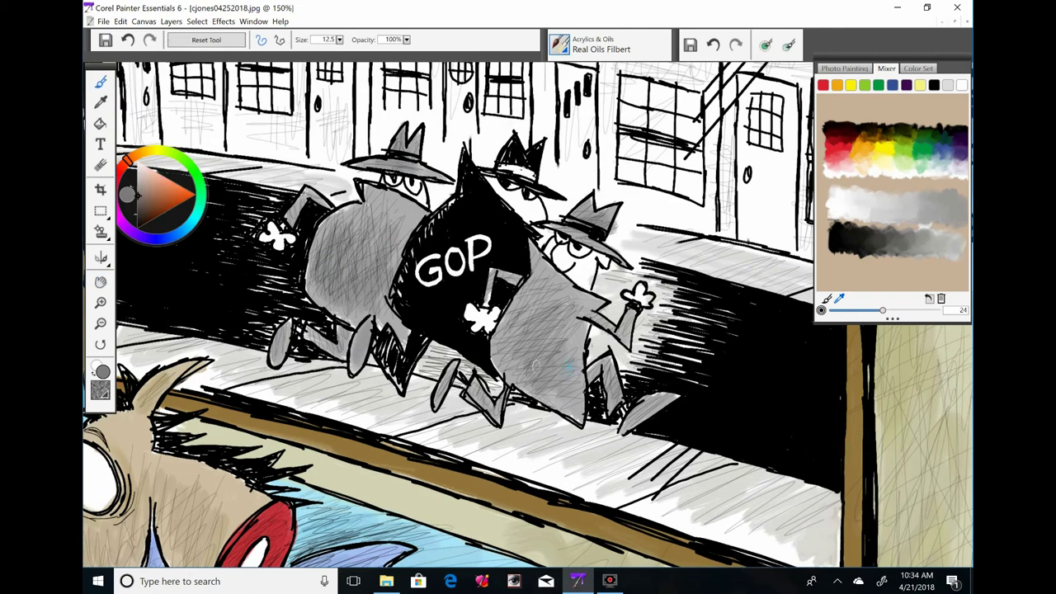
{"action": "left_click_drag", "start_coordinate": [557, 272], "coordinate": [507, 363]}
{"action": "left_click_drag", "start_coordinate": [363, 219], "coordinate": [317, 314]}
Deepen the folds and lower parts of both running figures' coats with an even darker grey
{"action": "left_click_drag", "start_coordinate": [533, 317], "coordinate": [507, 376]}
{"action": "left_click_drag", "start_coordinate": [557, 293], "coordinate": [503, 371]}
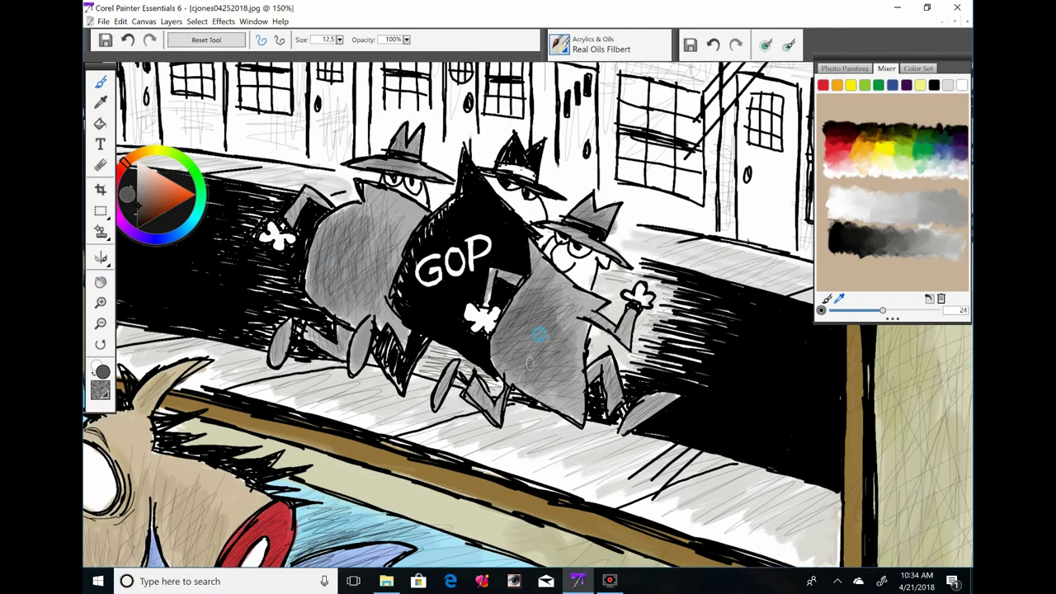
{"action": "left_click_drag", "start_coordinate": [569, 314], "coordinate": [512, 379]}
{"action": "left_click_drag", "start_coordinate": [342, 252], "coordinate": [328, 288]}
{"action": "left_click_drag", "start_coordinate": [375, 222], "coordinate": [309, 305]}
{"action": "left_click_drag", "start_coordinate": [359, 273], "coordinate": [363, 363]}
{"action": "left_click_drag", "start_coordinate": [376, 231], "coordinate": [362, 305]}
{"action": "left_click_drag", "start_coordinate": [388, 198], "coordinate": [330, 285]}
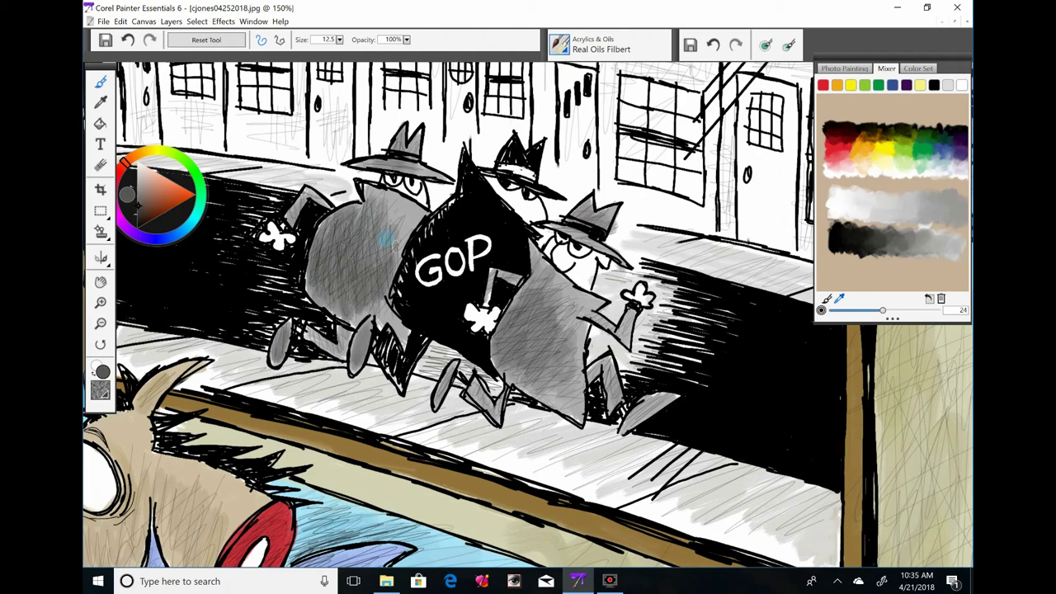
{"action": "left_click_drag", "start_coordinate": [400, 293], "coordinate": [367, 330]}
{"action": "left_click_drag", "start_coordinate": [570, 293], "coordinate": [511, 375]}
{"action": "left_click_drag", "start_coordinate": [555, 347], "coordinate": [544, 379]}
Paint the three running figures' faces and hands peach with a smaller brush, leaving the eyes white
{"action": "left_click", "coordinate": [831, 173]}
{"action": "key", "text": "ctrl+plus"}
{"action": "left_click_drag", "start_coordinate": [452, 305], "coordinate": [485, 331]}
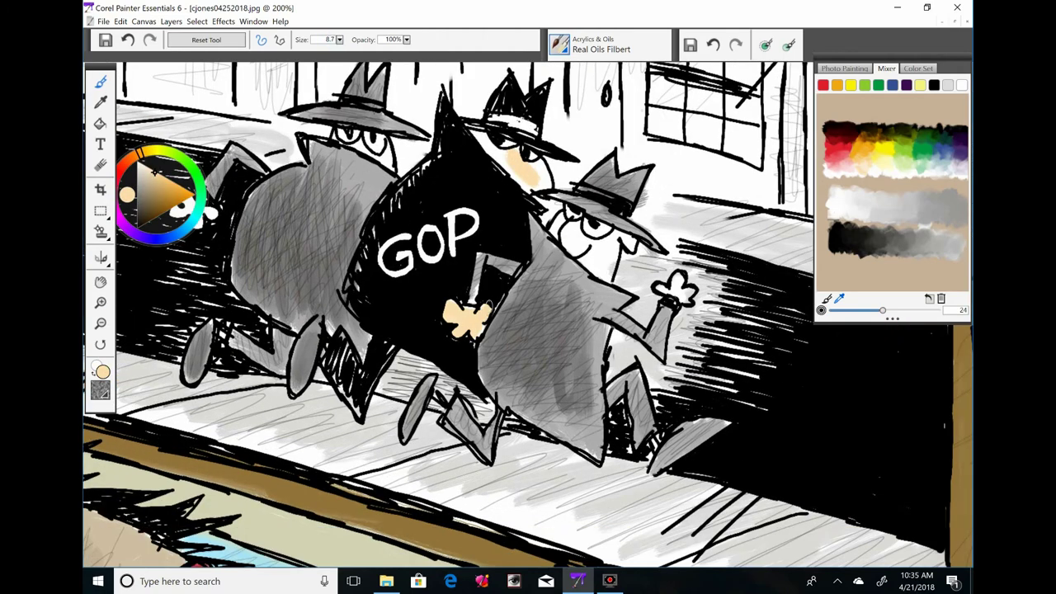
{"action": "left_click_drag", "start_coordinate": [564, 229], "coordinate": [587, 257]}
{"action": "left_click_drag", "start_coordinate": [578, 235], "coordinate": [627, 252]}
{"action": "left_click_drag", "start_coordinate": [375, 151], "coordinate": [401, 171]}
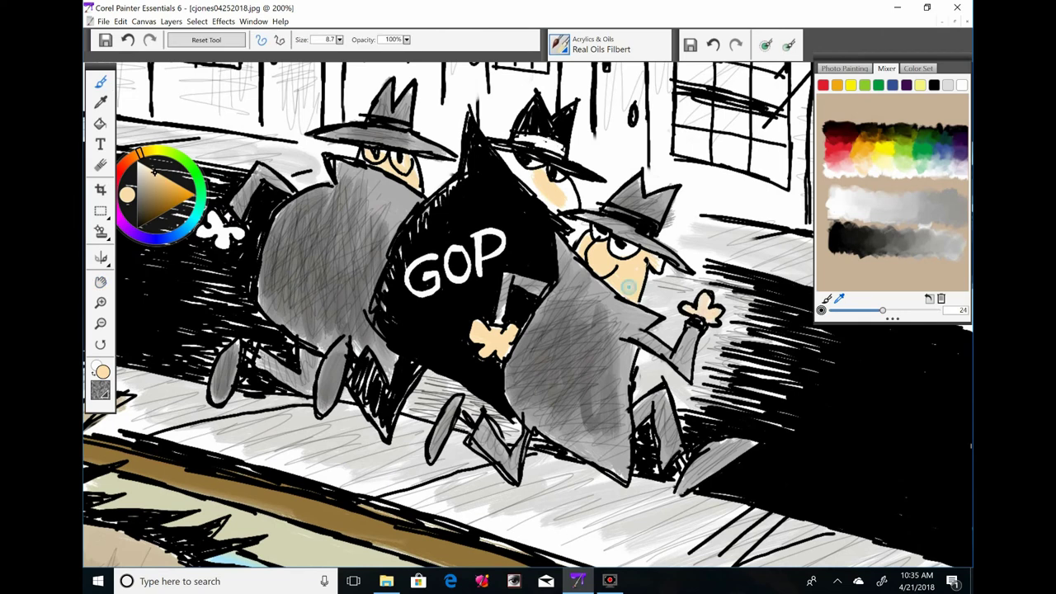
{"action": "key", "text": "n"}
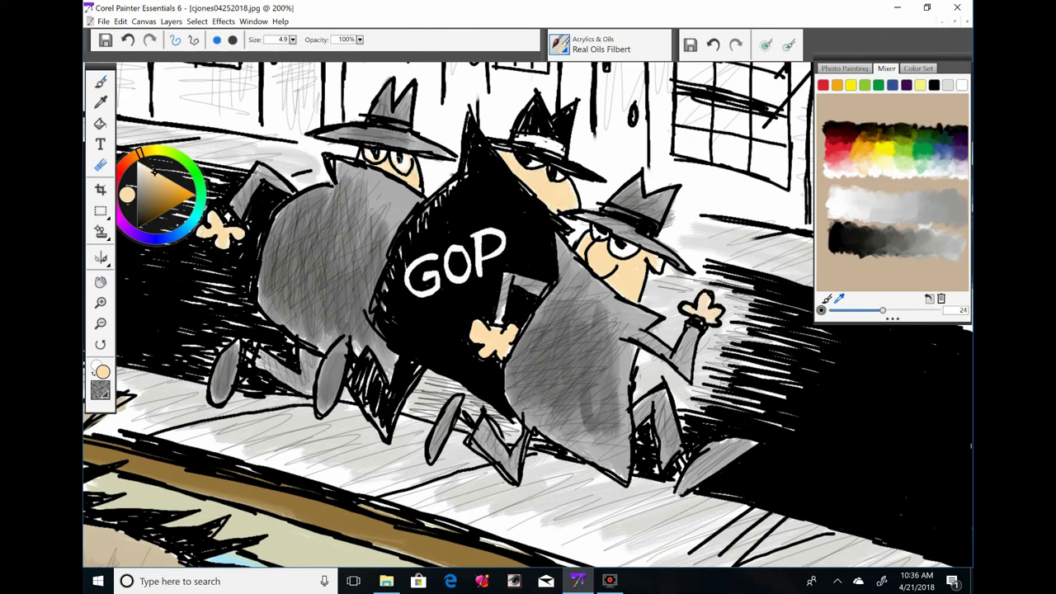
Paint grey shading on the pavement beneath the running figures
{"action": "key", "text": "b"}
{"action": "left_click", "coordinate": [137, 184]}
{"action": "key", "text": "ctrl+minus"}
{"action": "left_click_drag", "start_coordinate": [701, 487], "coordinate": [561, 454]}
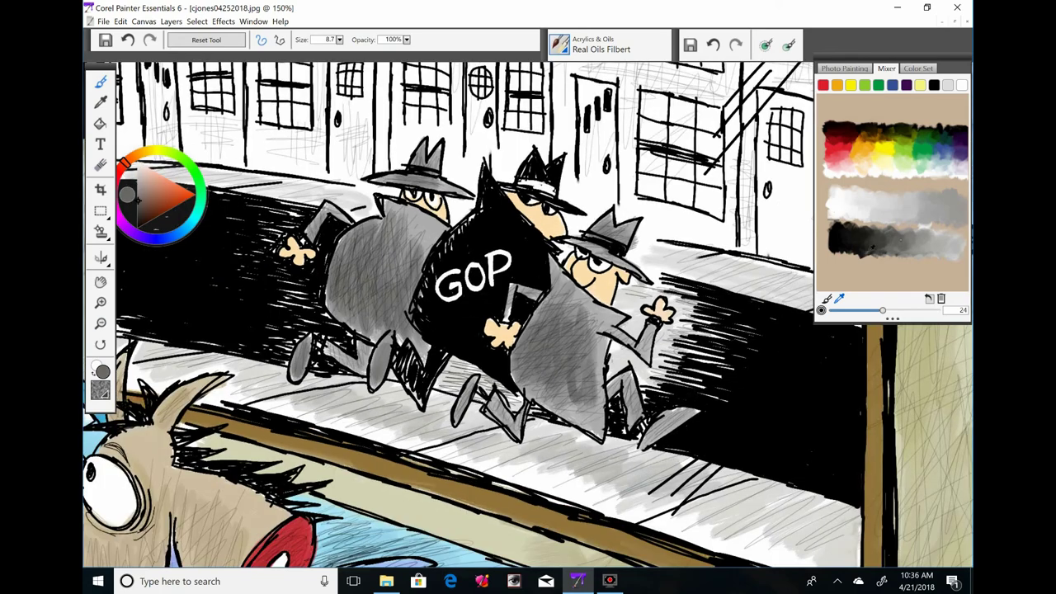
{"action": "mouse_move", "coordinate": [273, 388]}
{"action": "left_mouse_down"}
{"action": "mouse_move", "coordinate": [396, 404]}
{"action": "mouse_move", "coordinate": [570, 462]}
{"action": "mouse_move", "coordinate": [462, 433]}
{"action": "left_mouse_up"}
{"action": "mouse_move", "coordinate": [611, 457]}
{"action": "left_mouse_down"}
{"action": "mouse_move", "coordinate": [755, 519]}
{"action": "mouse_move", "coordinate": [697, 482]}
{"action": "left_mouse_up"}
{"action": "left_click_drag", "start_coordinate": [495, 429], "coordinate": [666, 488]}
Enlarge the brush and paint the walls of the leftmost townhouse in the window view dusty pink
{"action": "key", "text": "ctrl+minus"}
{"action": "left_click_drag", "start_coordinate": [495, 247], "coordinate": [535, 448]}
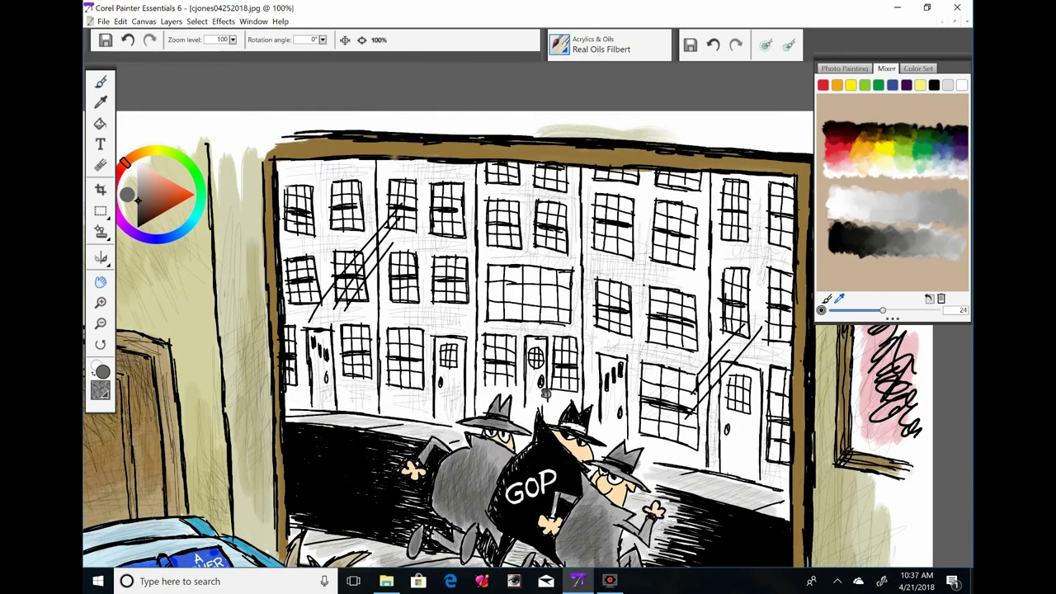
{"action": "left_click", "coordinate": [142, 177]}
{"action": "key", "text": "bracketright"}
{"action": "left_click_drag", "start_coordinate": [324, 177], "coordinate": [324, 264]}
{"action": "left_click_drag", "start_coordinate": [363, 169], "coordinate": [363, 297]}
{"action": "mouse_move", "coordinate": [314, 165]}
{"action": "left_mouse_down"}
{"action": "mouse_move", "coordinate": [376, 193]}
{"action": "mouse_move", "coordinate": [297, 404]}
{"action": "left_mouse_up"}
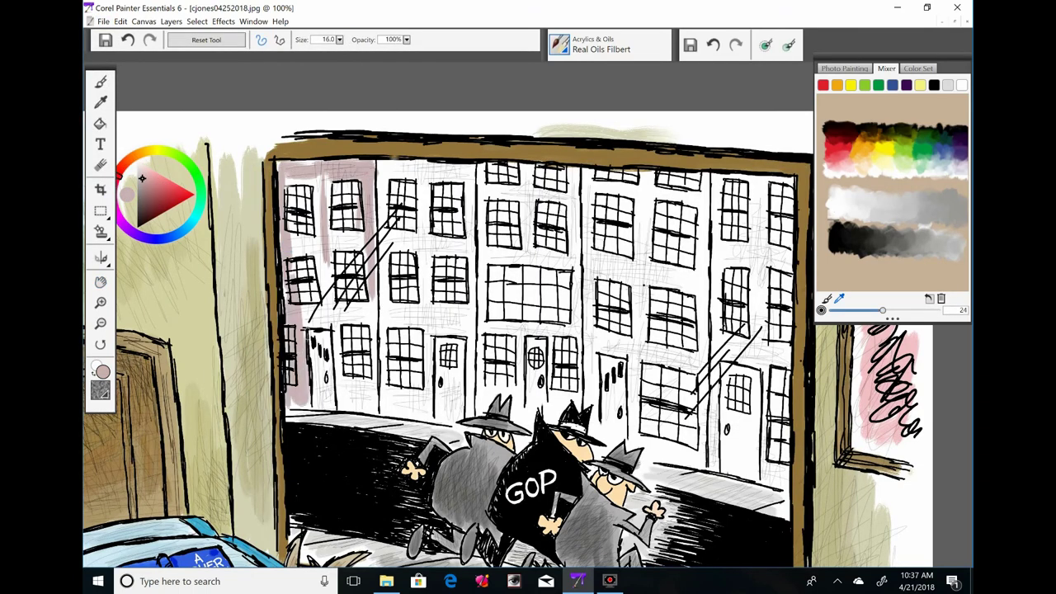
{"action": "mouse_move", "coordinate": [288, 178]}
{"action": "left_mouse_down"}
{"action": "mouse_move", "coordinate": [363, 281]}
{"action": "mouse_move", "coordinate": [373, 404]}
{"action": "left_mouse_up"}
{"action": "left_click_drag", "start_coordinate": [338, 330], "coordinate": [339, 383]}
{"action": "left_click_drag", "start_coordinate": [355, 305], "coordinate": [363, 412]}
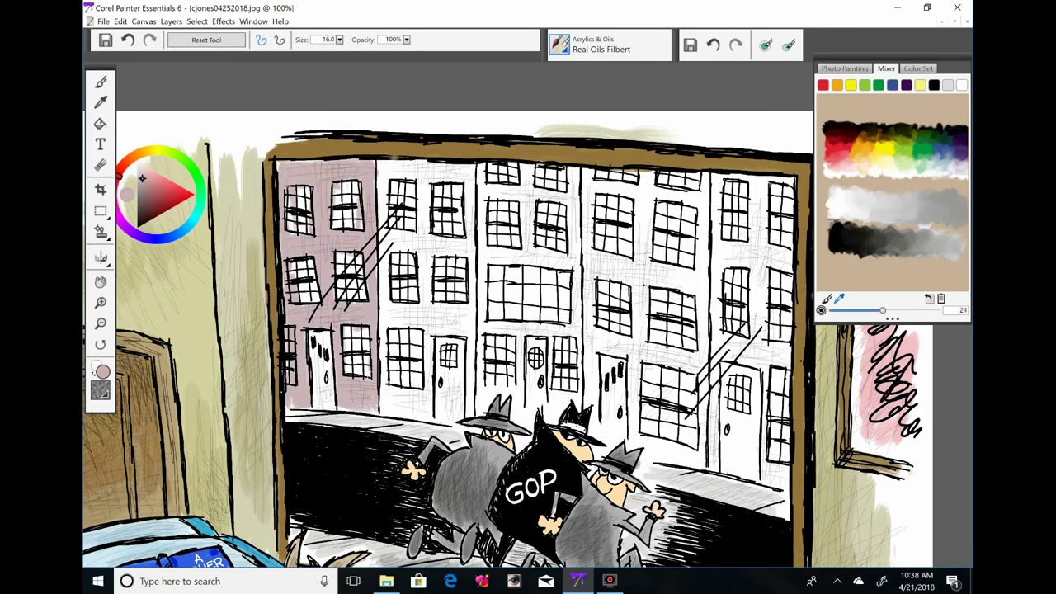
Paint the walls of the second townhouse light blue around its windows
{"action": "left_click", "coordinate": [175, 235]}
{"action": "left_click_drag", "start_coordinate": [396, 165], "coordinate": [462, 264]}
{"action": "mouse_move", "coordinate": [437, 165]}
{"action": "left_mouse_down"}
{"action": "mouse_move", "coordinate": [384, 255]}
{"action": "mouse_move", "coordinate": [429, 412]}
{"action": "left_mouse_up"}
{"action": "left_click_drag", "start_coordinate": [470, 318], "coordinate": [412, 416]}
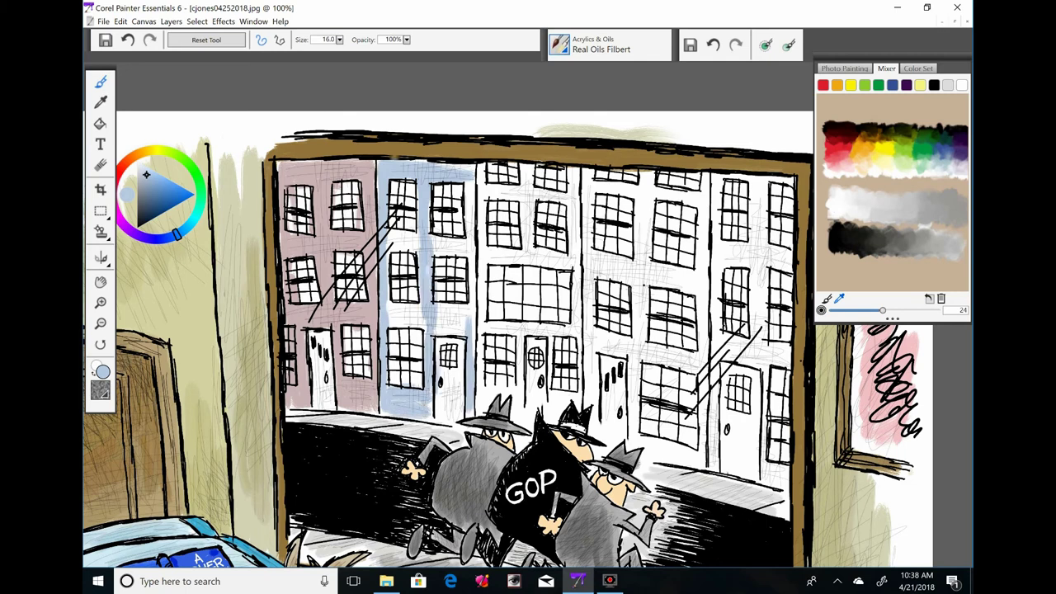
{"action": "left_click_drag", "start_coordinate": [388, 227], "coordinate": [470, 165]}
{"action": "left_click_drag", "start_coordinate": [471, 260], "coordinate": [387, 334]}
{"action": "left_click_drag", "start_coordinate": [449, 306], "coordinate": [446, 408]}
Paint the second townhouse's door a stronger blue and the leftmost townhouse's door red
{"action": "left_click", "coordinate": [160, 179]}
{"action": "left_click_drag", "start_coordinate": [449, 338], "coordinate": [445, 413]}
{"action": "left_click", "coordinate": [116, 173]}
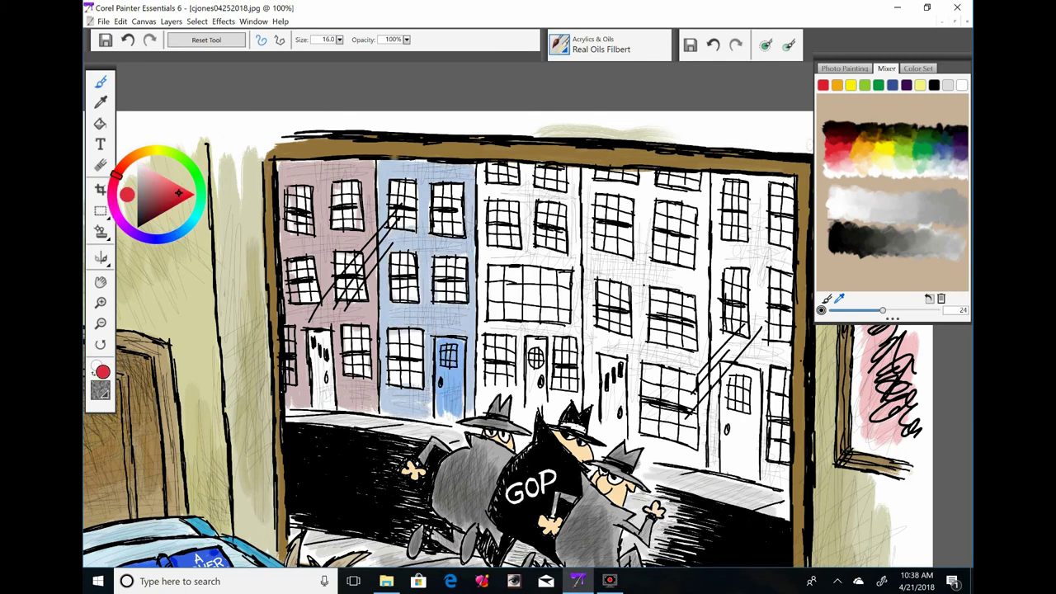
{"action": "left_click_drag", "start_coordinate": [320, 334], "coordinate": [322, 400]}
Paint the middle townhouse's walls sage green and its door a darker green
{"action": "left_click", "coordinate": [174, 153]}
{"action": "left_click", "coordinate": [141, 181]}
{"action": "left_click_drag", "start_coordinate": [487, 170], "coordinate": [485, 289]}
{"action": "left_click_drag", "start_coordinate": [484, 247], "coordinate": [483, 400]}
{"action": "left_click_drag", "start_coordinate": [487, 395], "coordinate": [568, 322]}
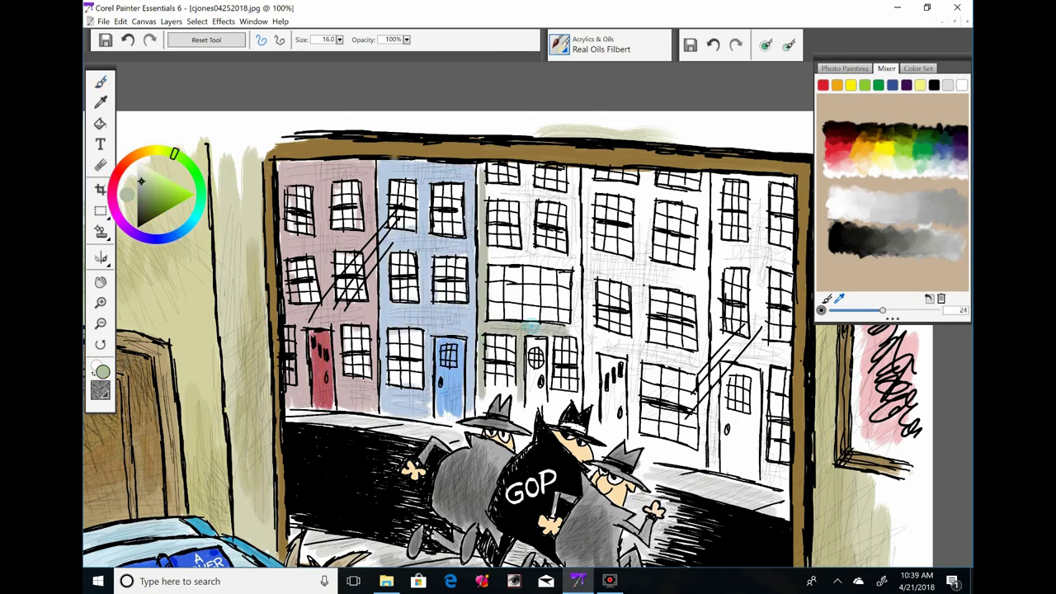
{"action": "left_click_drag", "start_coordinate": [573, 247], "coordinate": [573, 326]}
{"action": "mouse_move", "coordinate": [487, 169]}
{"action": "left_mouse_down"}
{"action": "mouse_move", "coordinate": [570, 219]}
{"action": "mouse_move", "coordinate": [528, 252]}
{"action": "left_mouse_up"}
{"action": "left_click_drag", "start_coordinate": [487, 239], "coordinate": [536, 269]}
{"action": "left_click_drag", "start_coordinate": [480, 165], "coordinate": [480, 216]}
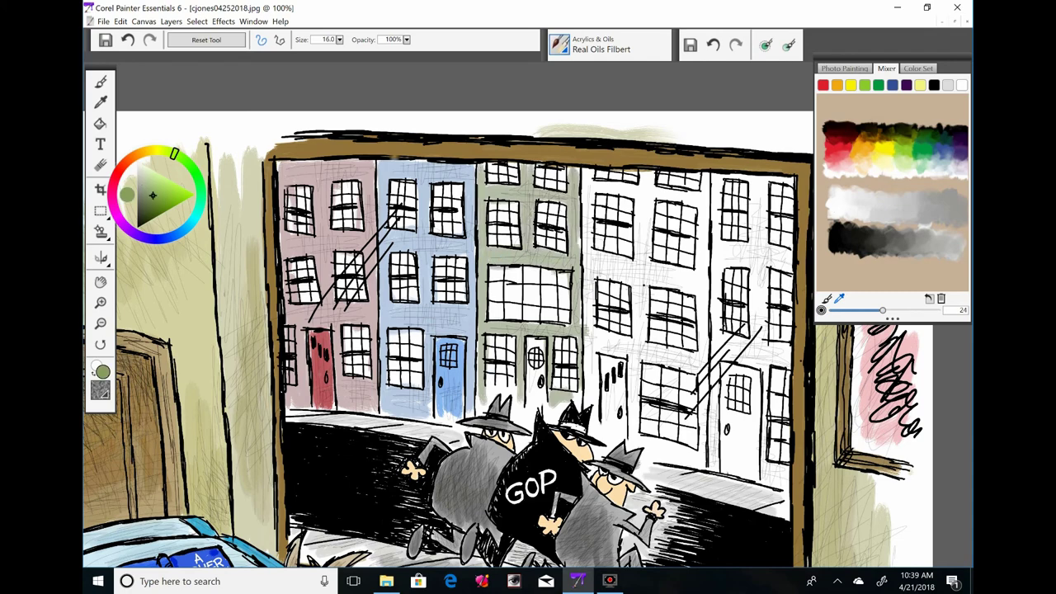
Paint the fourth townhouse's walls dusty pink and its door a darker rose red
{"action": "left_click_drag", "start_coordinate": [528, 330], "coordinate": [388, 357]}
{"action": "left_click", "coordinate": [121, 175]}
{"action": "left_click", "coordinate": [143, 178]}
{"action": "left_click_drag", "start_coordinate": [450, 203], "coordinate": [450, 412]}
{"action": "left_click_drag", "start_coordinate": [565, 198], "coordinate": [564, 485]}
{"action": "left_click_drag", "start_coordinate": [493, 392], "coordinate": [493, 452]}
{"action": "mouse_move", "coordinate": [474, 371]}
{"action": "left_mouse_down"}
{"action": "mouse_move", "coordinate": [470, 207]}
{"action": "mouse_move", "coordinate": [557, 314]}
{"action": "mouse_move", "coordinate": [496, 454]}
{"action": "mouse_move", "coordinate": [505, 375]}
{"action": "mouse_move", "coordinate": [536, 346]}
{"action": "mouse_move", "coordinate": [478, 462]}
{"action": "left_mouse_up"}
Paint the fifth townhouse's walls blue-grey and its door a darker blue-grey
{"action": "left_click", "coordinate": [119, 198]}
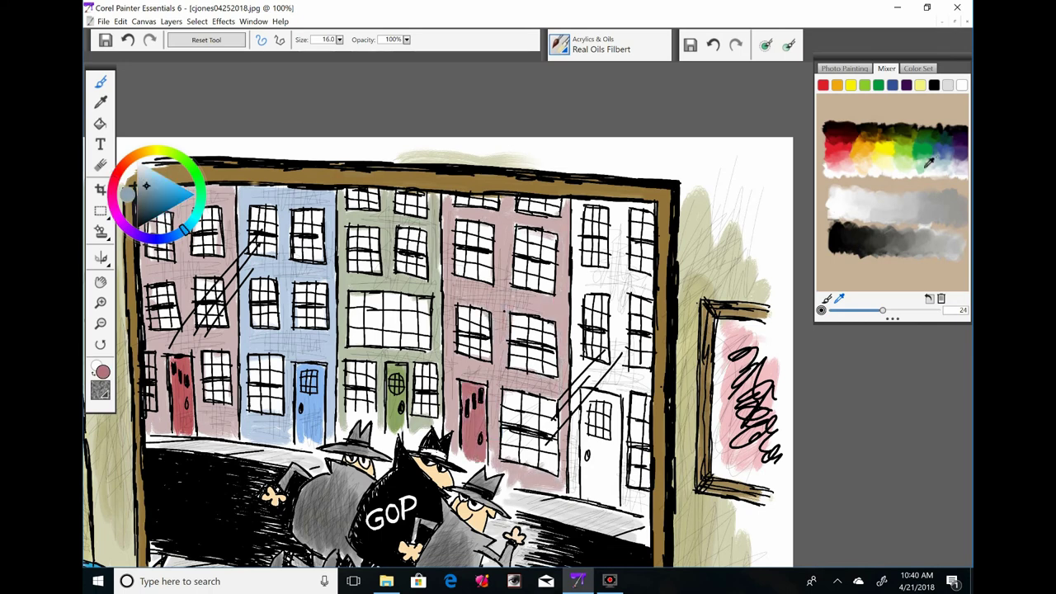
{"action": "left_click_drag", "start_coordinate": [613, 325], "coordinate": [623, 244]}
{"action": "mouse_move", "coordinate": [577, 206]}
{"action": "left_mouse_down"}
{"action": "mouse_move", "coordinate": [576, 476]}
{"action": "mouse_move", "coordinate": [594, 281]}
{"action": "mouse_move", "coordinate": [639, 285]}
{"action": "mouse_move", "coordinate": [640, 380]}
{"action": "mouse_move", "coordinate": [611, 487]}
{"action": "mouse_move", "coordinate": [581, 495]}
{"action": "mouse_move", "coordinate": [643, 268]}
{"action": "left_mouse_up"}
Tint the window panes of the middle, fourth and fifth townhouses very pale blue
{"action": "left_click", "coordinate": [126, 194]}
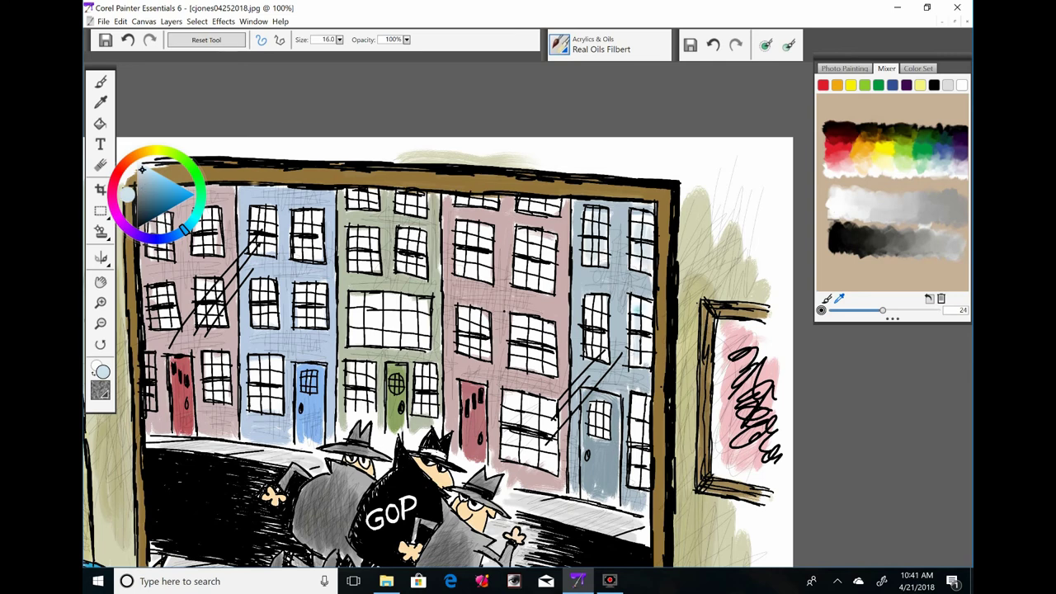
{"action": "left_click_drag", "start_coordinate": [594, 301], "coordinate": [639, 438]}
{"action": "left_click_drag", "start_coordinate": [475, 311], "coordinate": [537, 363]}
{"action": "left_click_drag", "start_coordinate": [520, 400], "coordinate": [545, 458]}
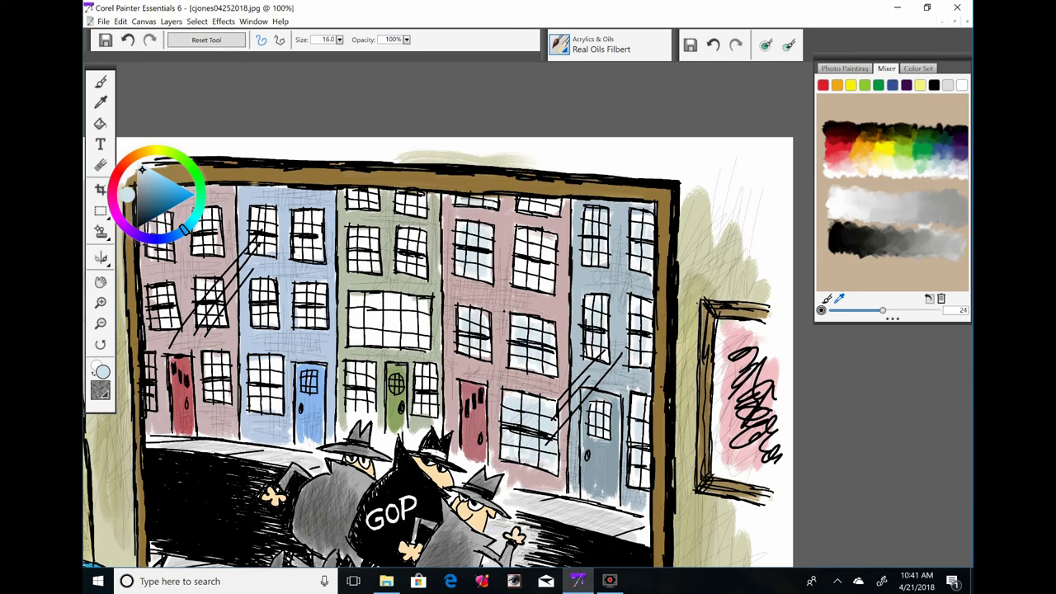
{"action": "left_click_drag", "start_coordinate": [536, 202], "coordinate": [528, 288]}
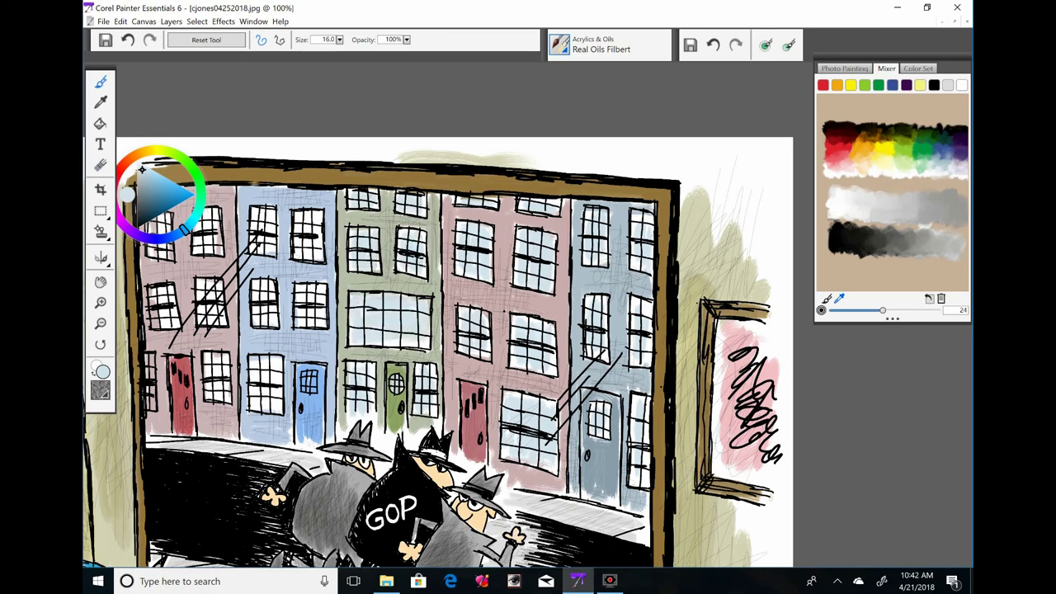
{"action": "left_click_drag", "start_coordinate": [388, 318], "coordinate": [534, 356]}
{"action": "left_click_drag", "start_coordinate": [409, 354], "coordinate": [448, 259]}
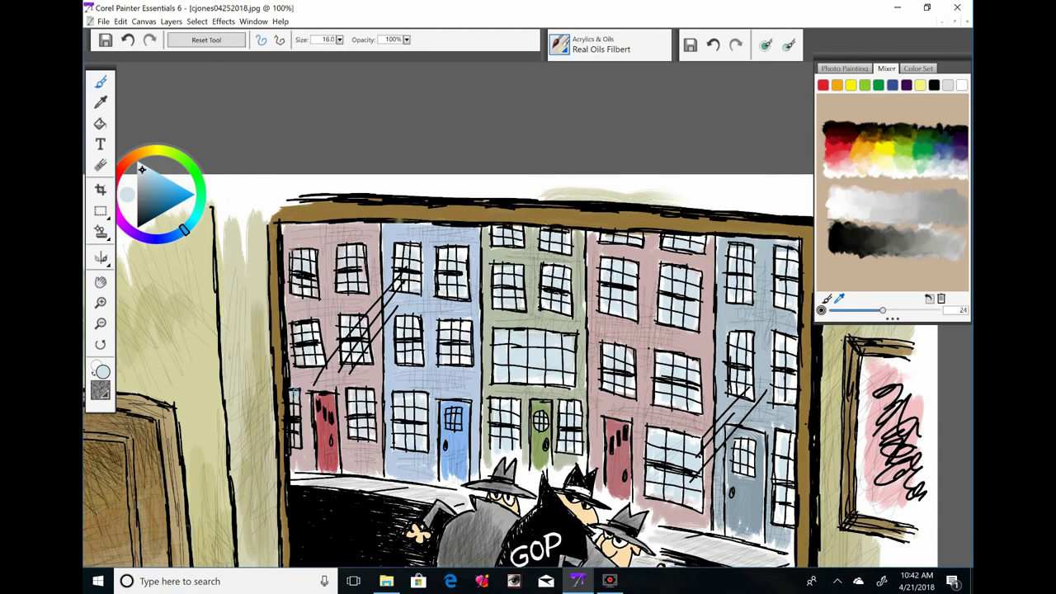
Shade a scattered selection of window panes on the first four townhouses a deeper medium blue
{"action": "left_click_drag", "start_coordinate": [291, 391], "coordinate": [295, 401]}
{"action": "left_click_drag", "start_coordinate": [408, 355], "coordinate": [409, 326]}
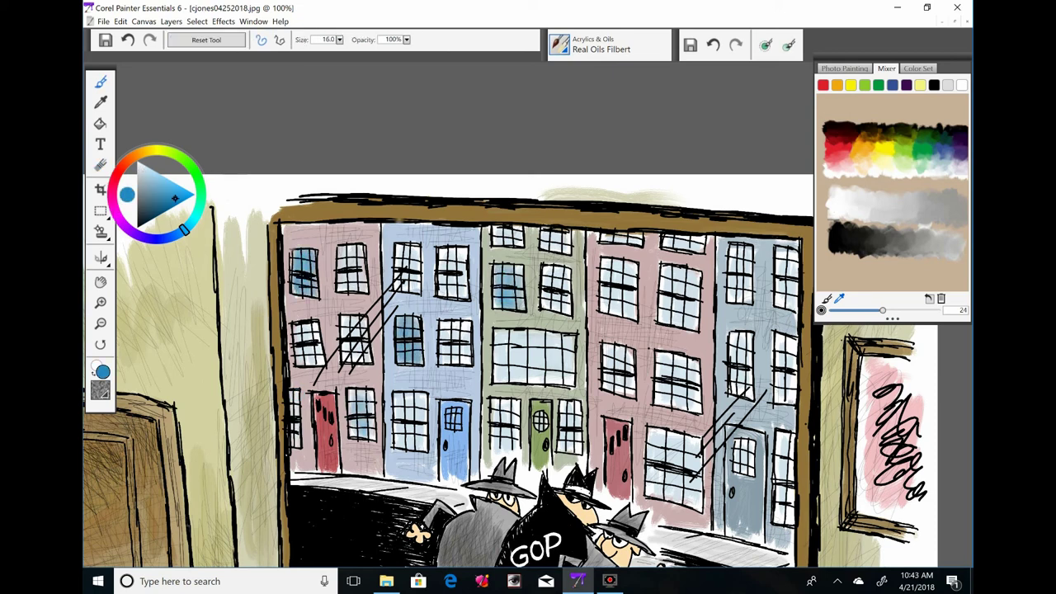
{"action": "left_click_drag", "start_coordinate": [519, 375], "coordinate": [532, 339]}
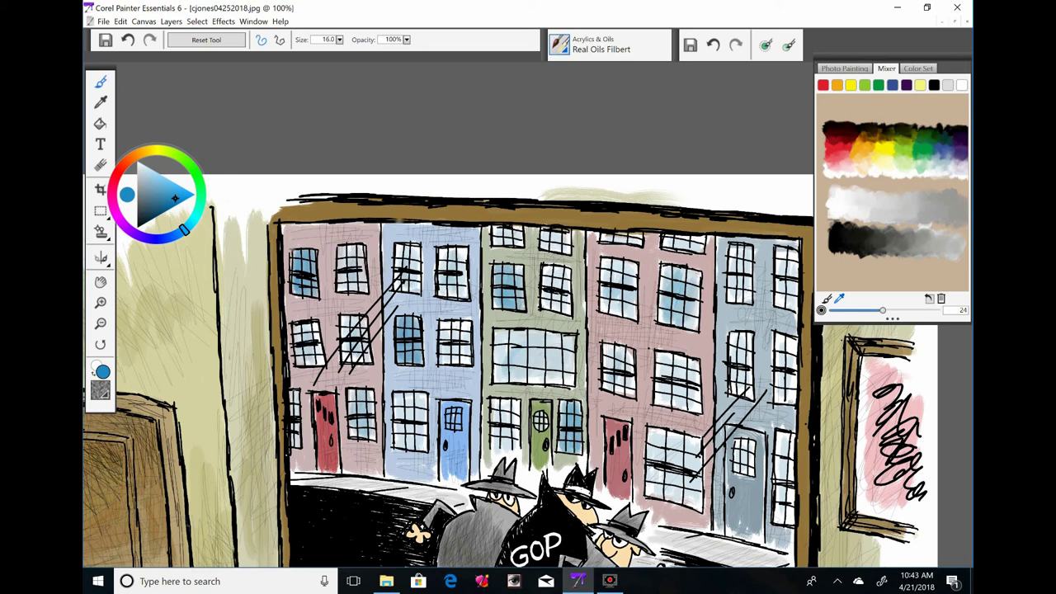
{"action": "left_click_drag", "start_coordinate": [360, 435], "coordinate": [365, 393]}
{"action": "left_click_drag", "start_coordinate": [417, 420], "coordinate": [418, 403]}
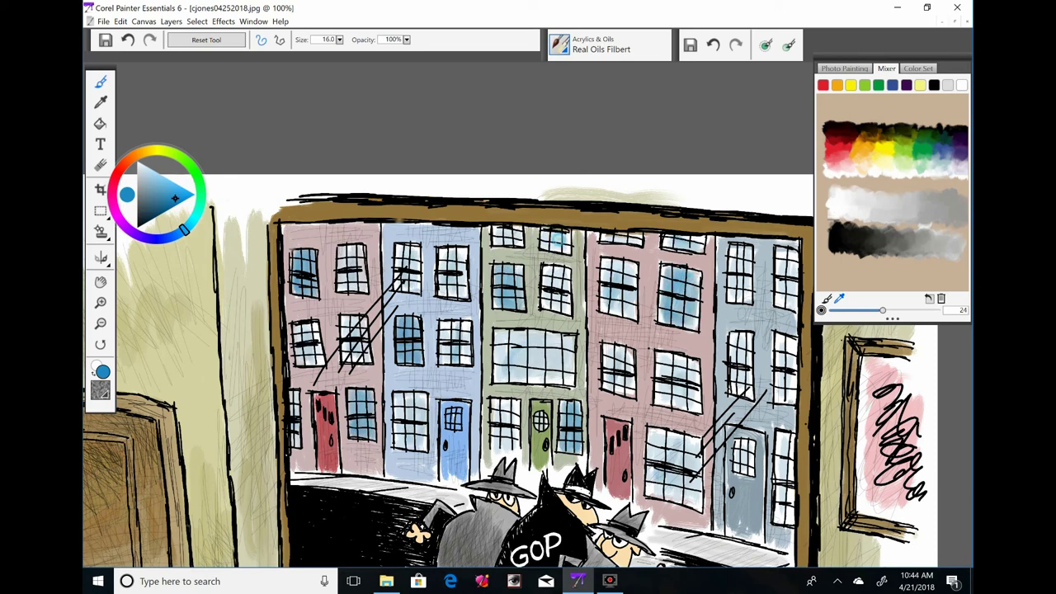
Shade the fifth townhouse's window panes with the same deeper medium blue
{"action": "mouse_move", "coordinate": [742, 302]}
{"action": "left_mouse_down"}
{"action": "mouse_move", "coordinate": [742, 251]}
{"action": "mouse_move", "coordinate": [735, 305]}
{"action": "left_mouse_up"}
{"action": "left_click_drag", "start_coordinate": [785, 403], "coordinate": [786, 338]}
{"action": "left_click_drag", "start_coordinate": [785, 517], "coordinate": [786, 468]}
{"action": "left_click_drag", "start_coordinate": [790, 276], "coordinate": [790, 252]}
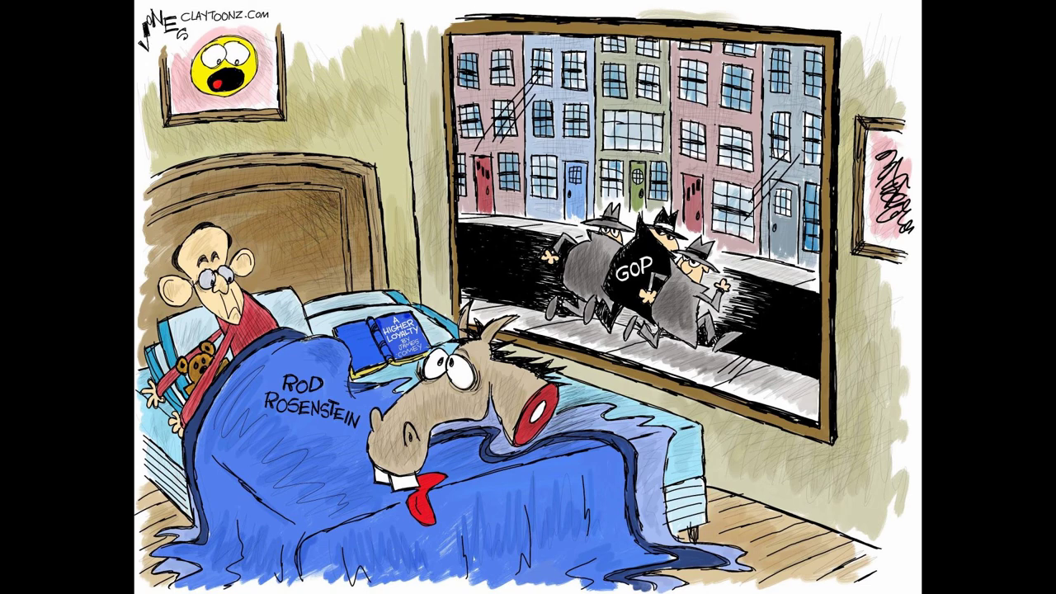
Handwrite "THANKS FOR WATCHING! PLEASE CLICK "LIKE," SUBSCRIBE, AND SHARE..." in white on a blue canvas
{"action": "mouse_move", "coordinate": [177, 82]}
{"action": "left_mouse_down"}
{"action": "mouse_move", "coordinate": [229, 66]}
{"action": "mouse_move", "coordinate": [500, 124]}
{"action": "mouse_move", "coordinate": [813, 115]}
{"action": "mouse_move", "coordinate": [443, 148]}
{"action": "mouse_move", "coordinate": [618, 221]}
{"action": "mouse_move", "coordinate": [807, 208]}
{"action": "left_mouse_up"}
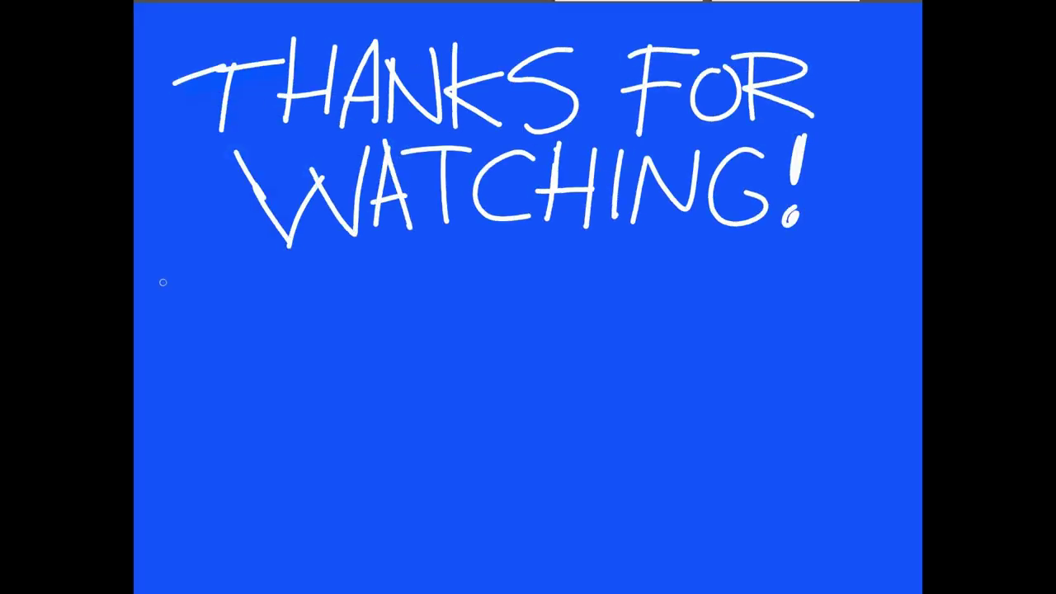
{"action": "left_click_drag", "start_coordinate": [163, 283], "coordinate": [635, 281]}
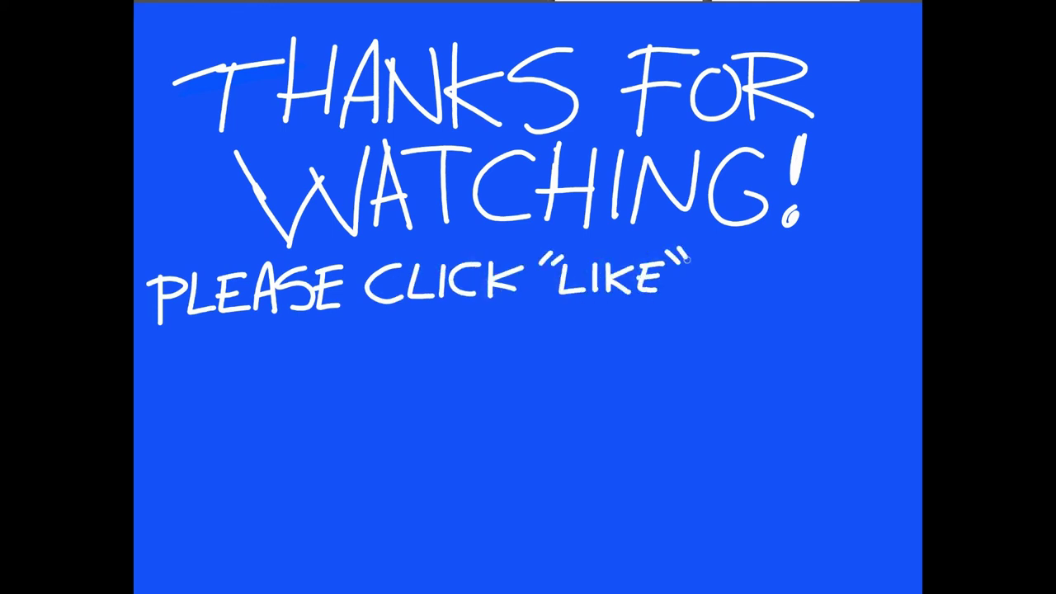
{"action": "left_click_drag", "start_coordinate": [686, 259], "coordinate": [902, 269]}
{"action": "mouse_move", "coordinate": [328, 326]}
{"action": "left_mouse_down"}
{"action": "mouse_move", "coordinate": [491, 313]}
{"action": "mouse_move", "coordinate": [628, 346]}
{"action": "left_mouse_up"}
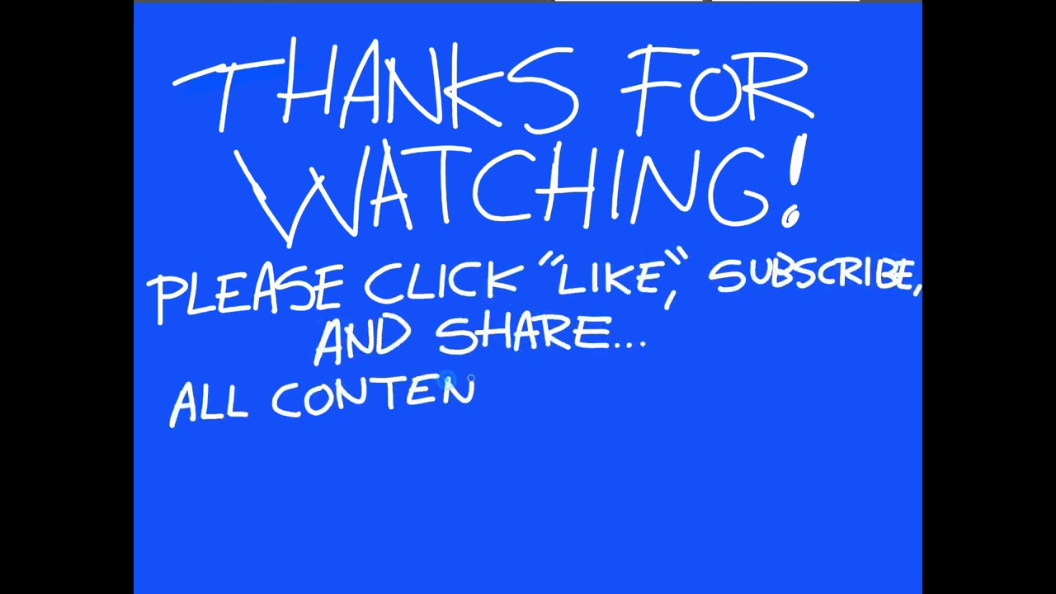